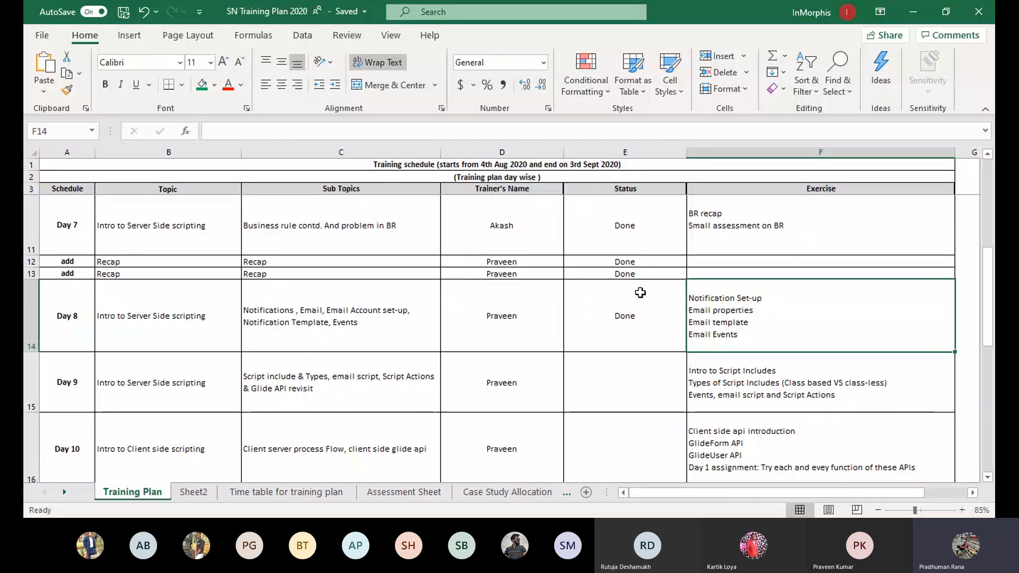
Review the Day 7 to Day 9 status cells in the Training Plan sheet, with Day 8 marked Done
click(639, 293)
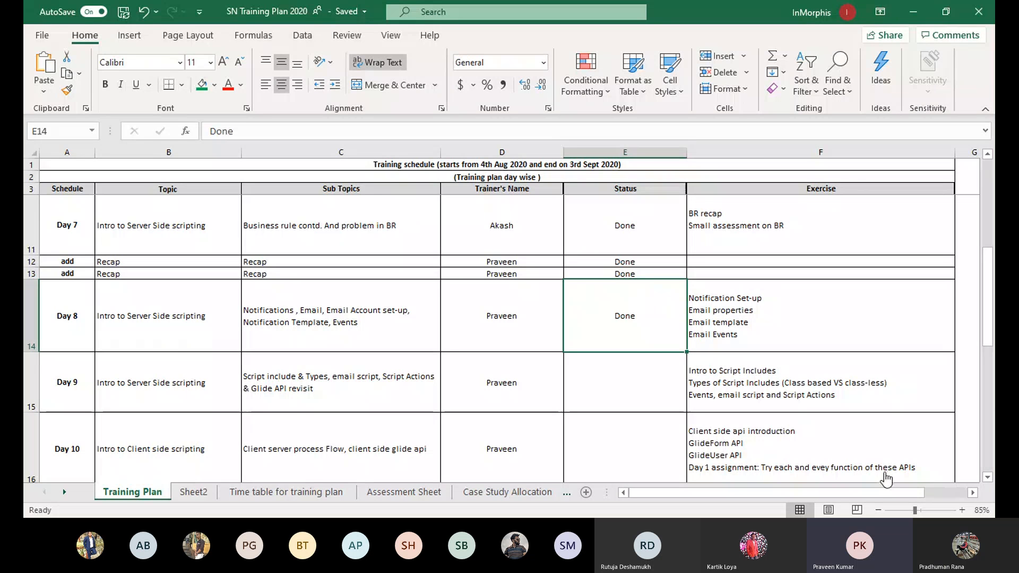
key(Up)
key(Up)
key(Up)
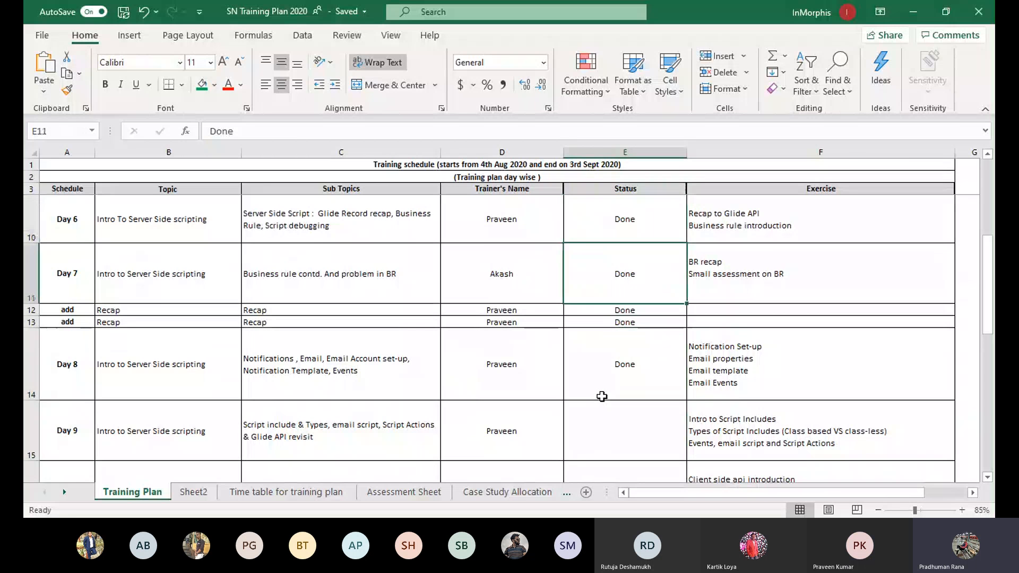
key(Down)
key(Down)
key(Down)
key(Down)
key(Down)
key(Down)
key(Down)
key(Down)
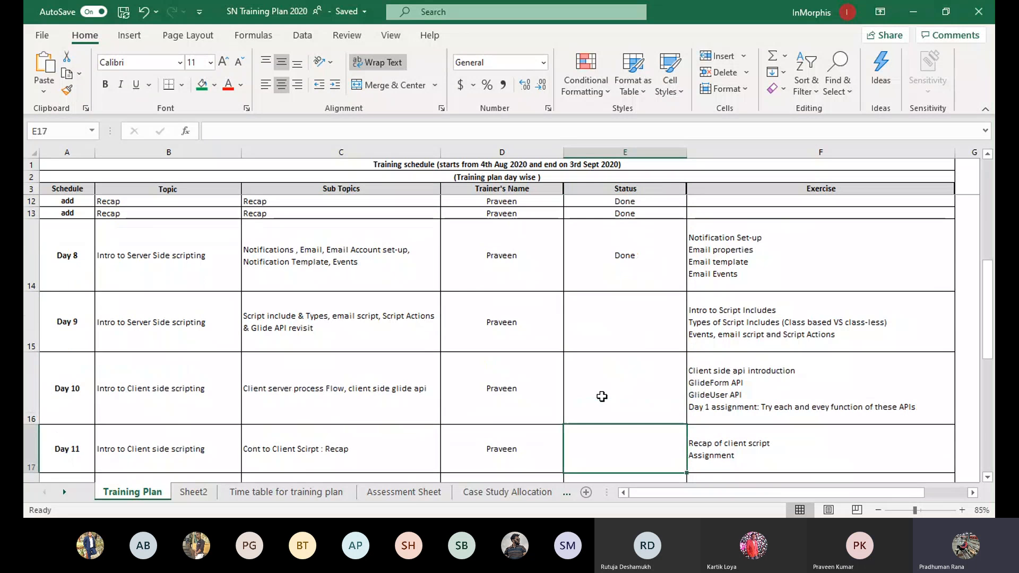
key(Up)
key(Up)
key(Up)
key(Up)
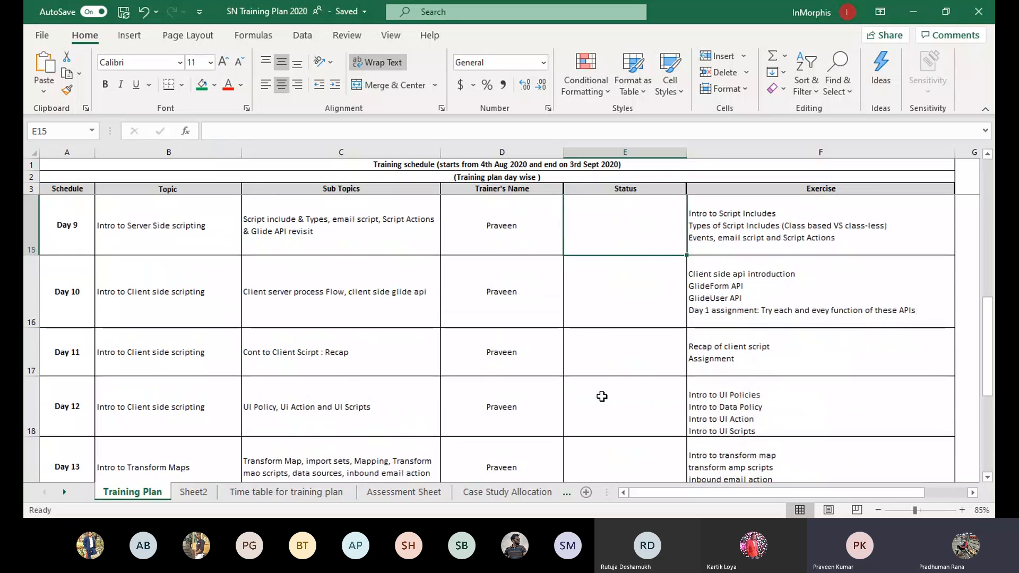
scroll(602, 397, up, 2)
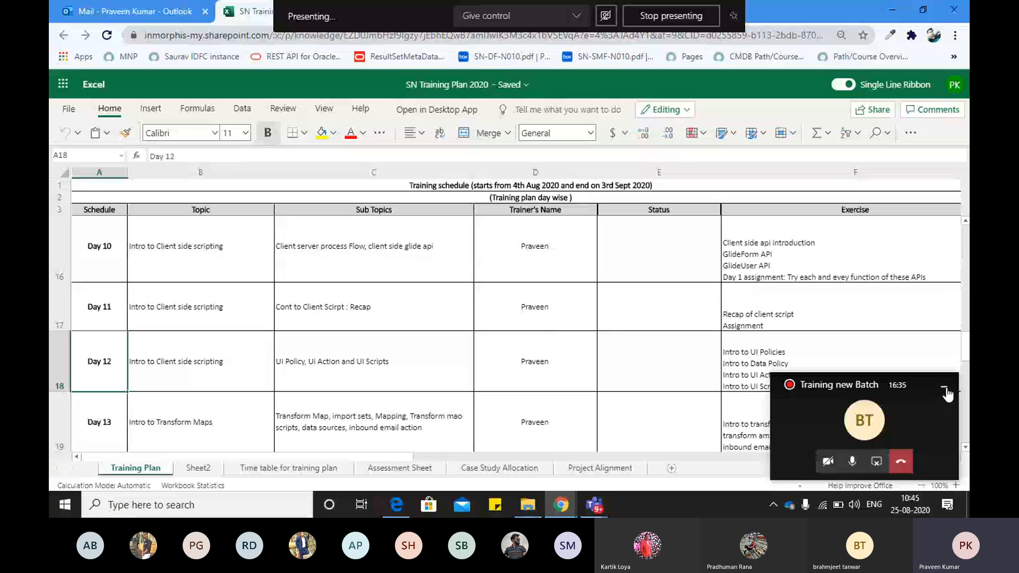
Hide the Teams mini call window and select the Day 8 exercises cell
click(945, 392)
click(179, 370)
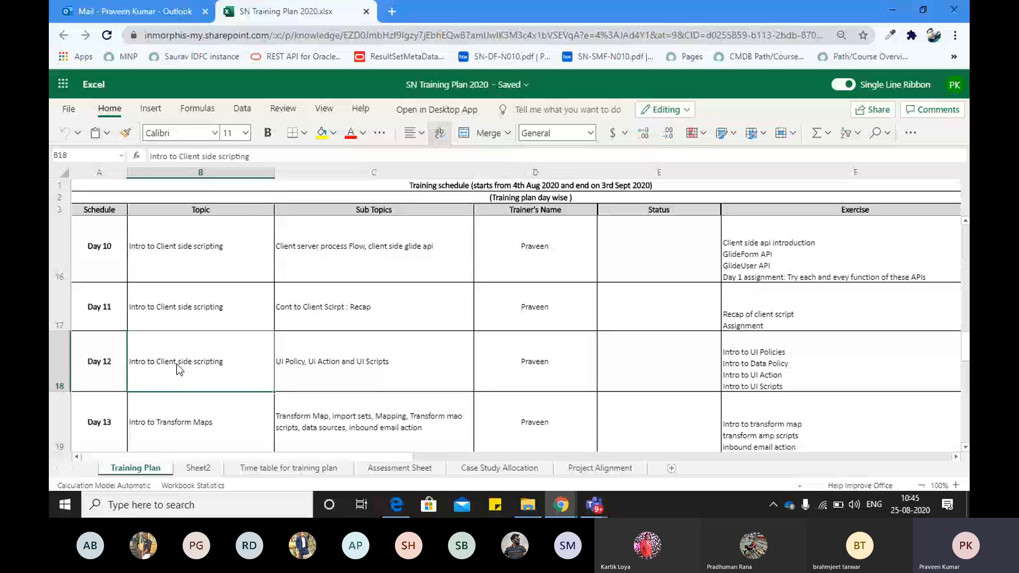
scroll(734, 290, up, 2)
click(735, 291)
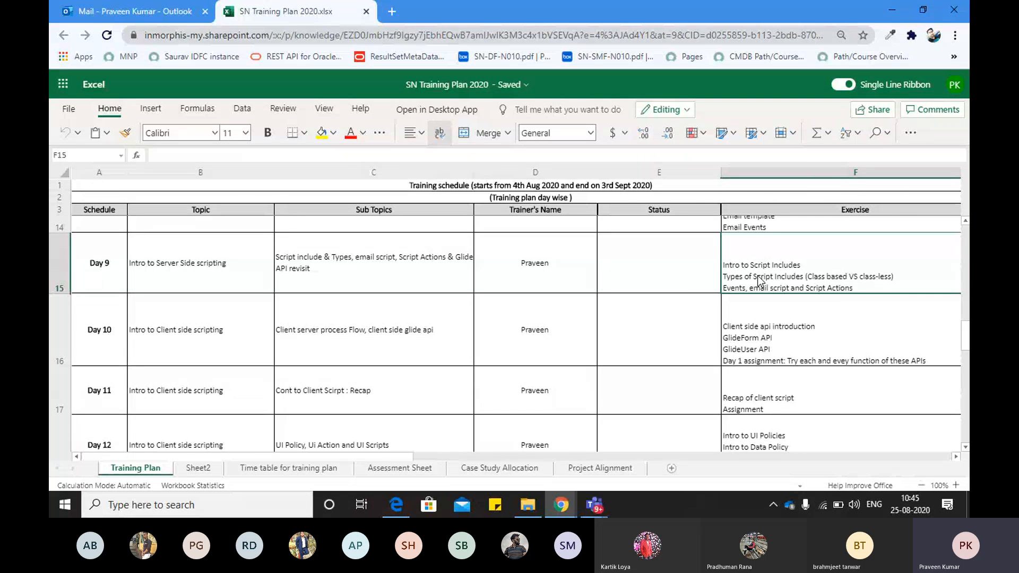
key(Up)
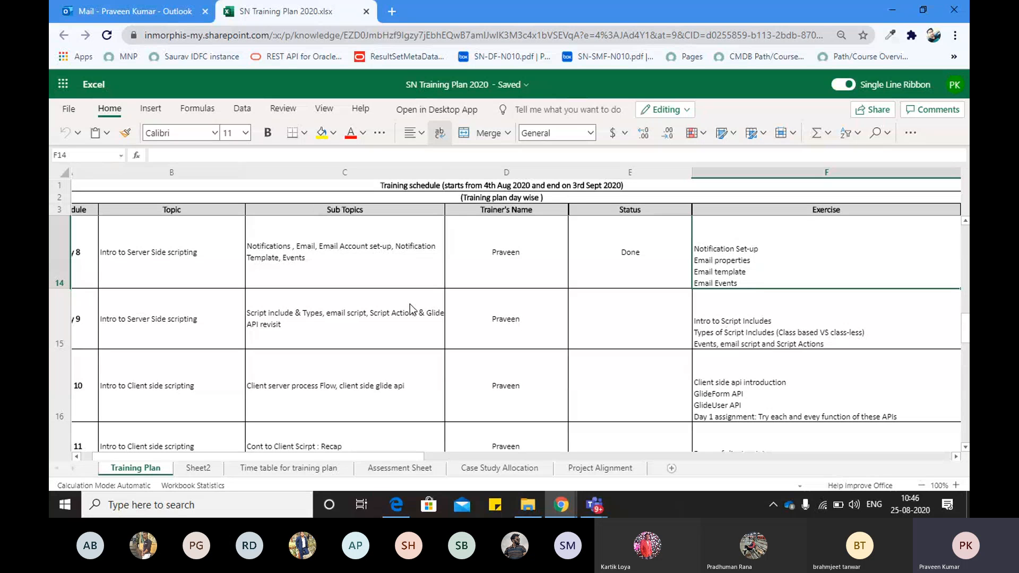
click(170, 324)
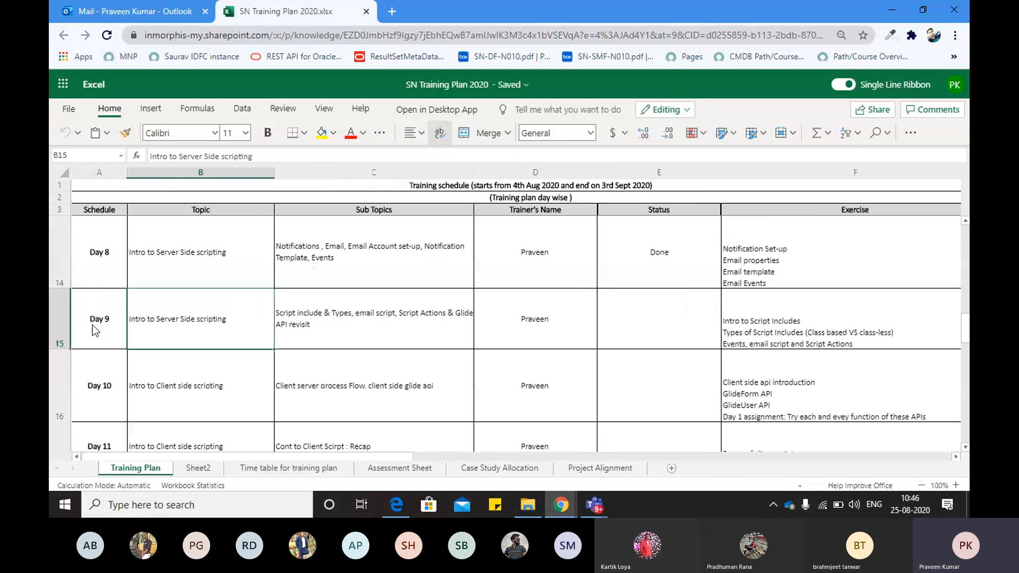
click(201, 384)
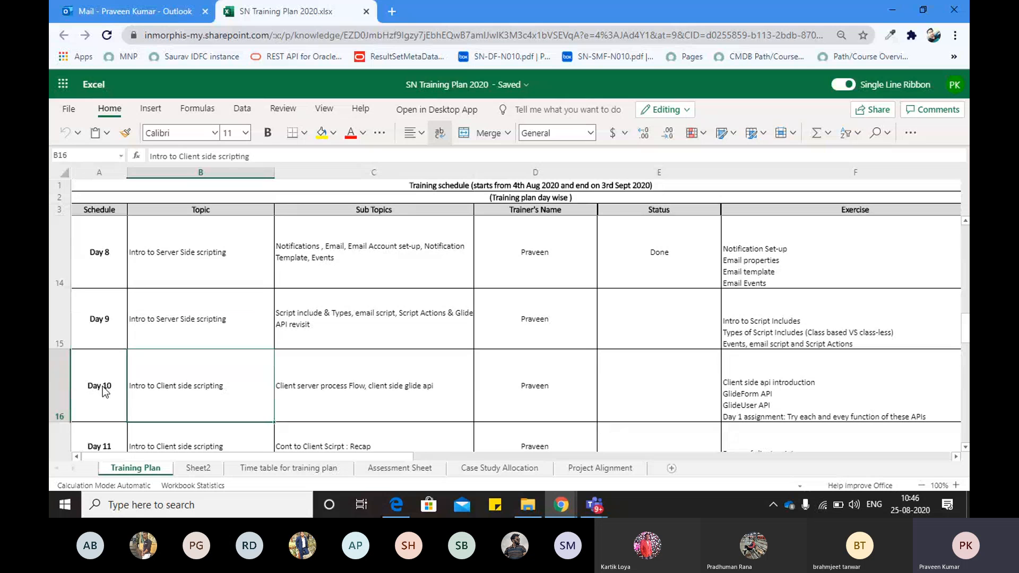
click(409, 391)
click(543, 398)
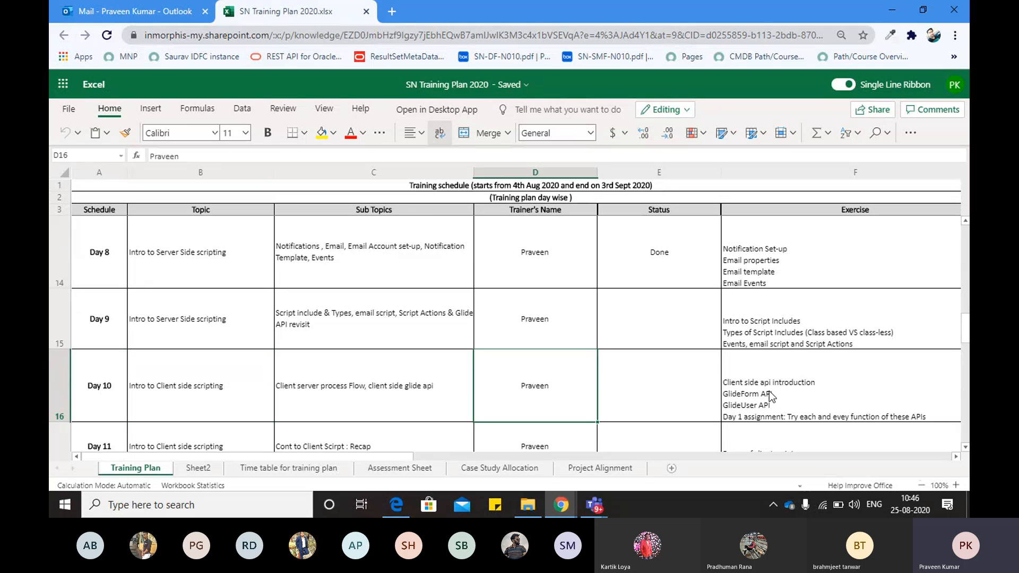
click(771, 391)
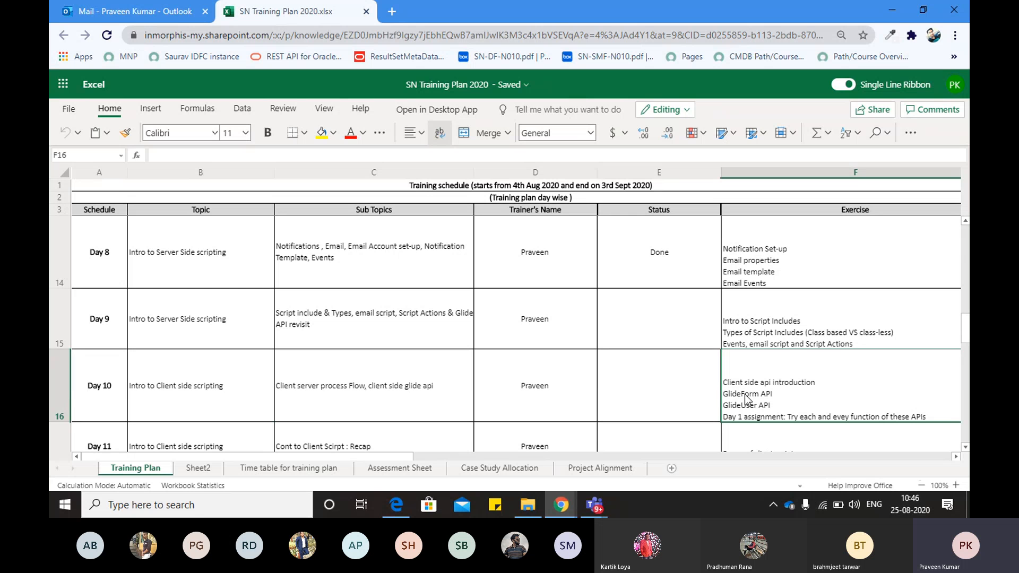
click(694, 371)
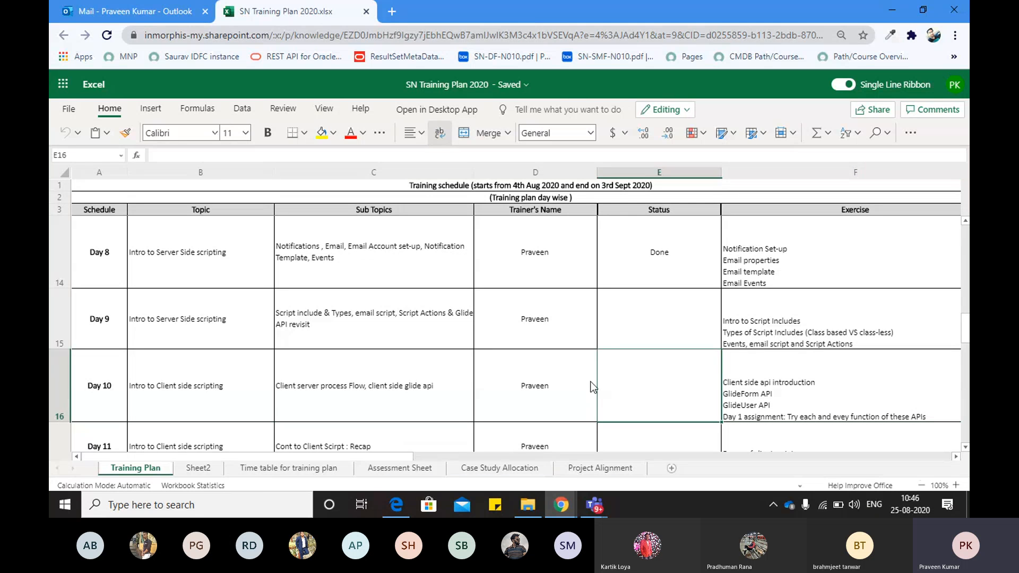
click(535, 383)
click(422, 389)
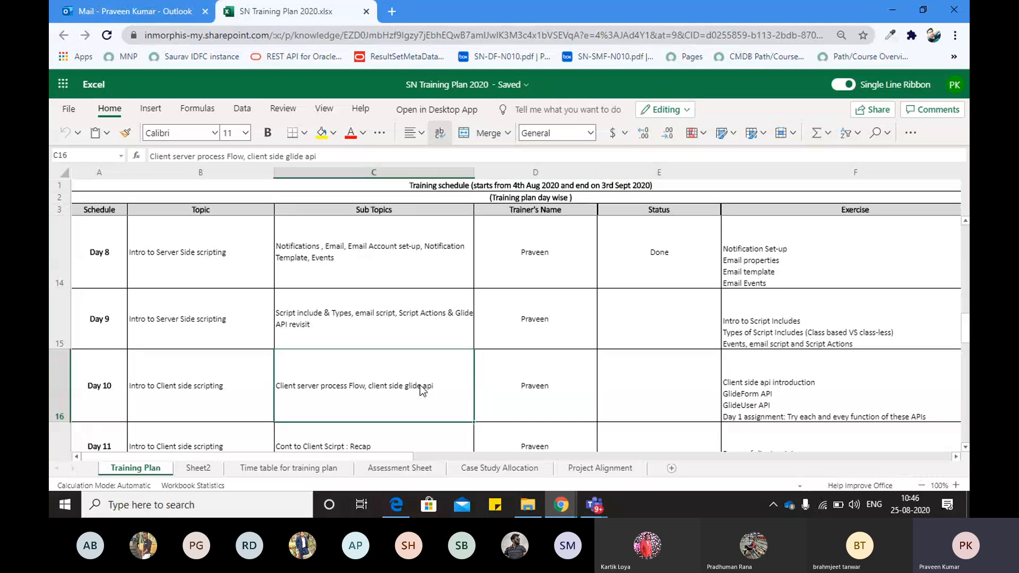
click(218, 399)
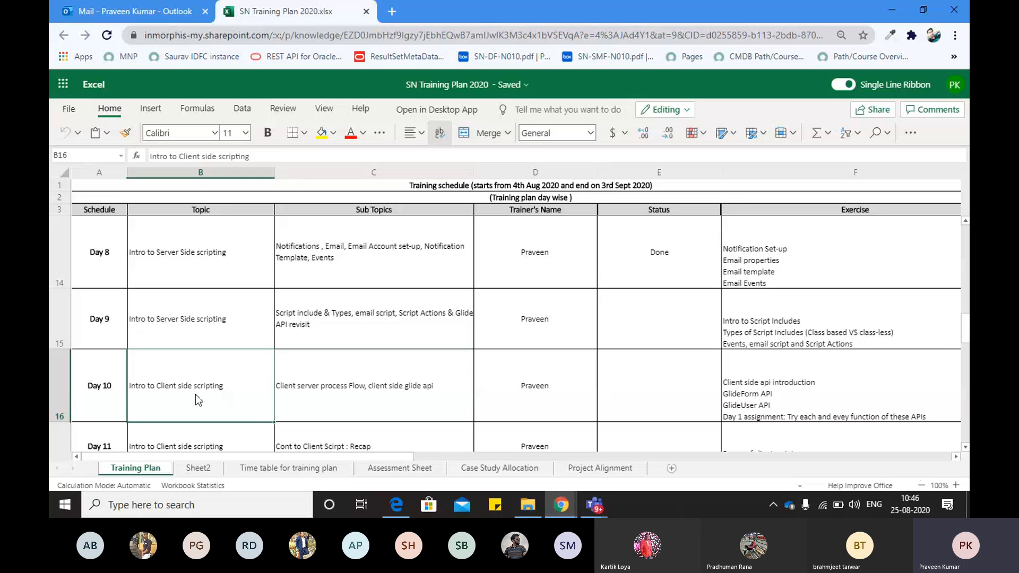
click(770, 387)
key(Left)
key(Left)
key(Left)
key(Left)
key(Right)
key(Right)
key(Right)
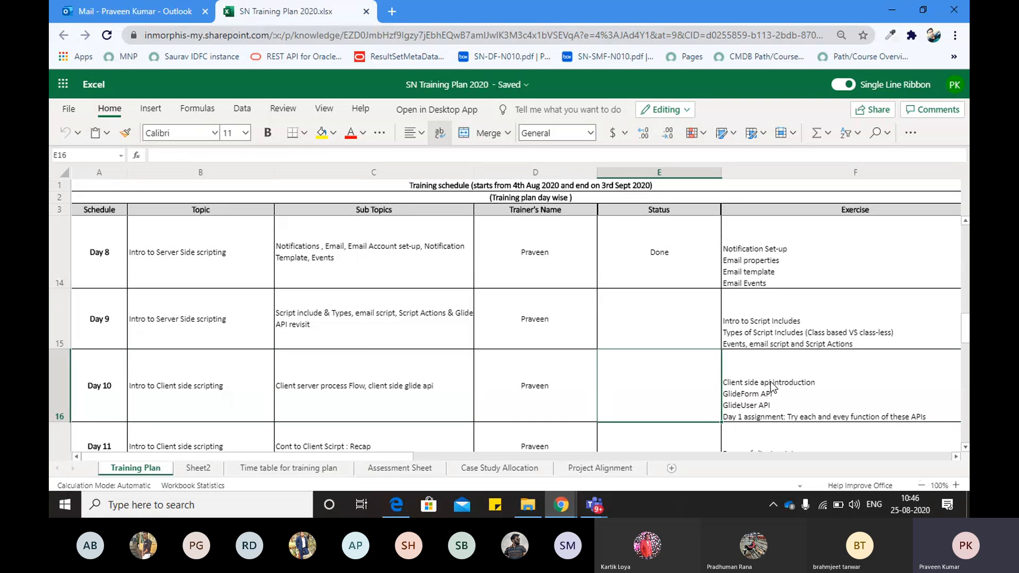
key(Right)
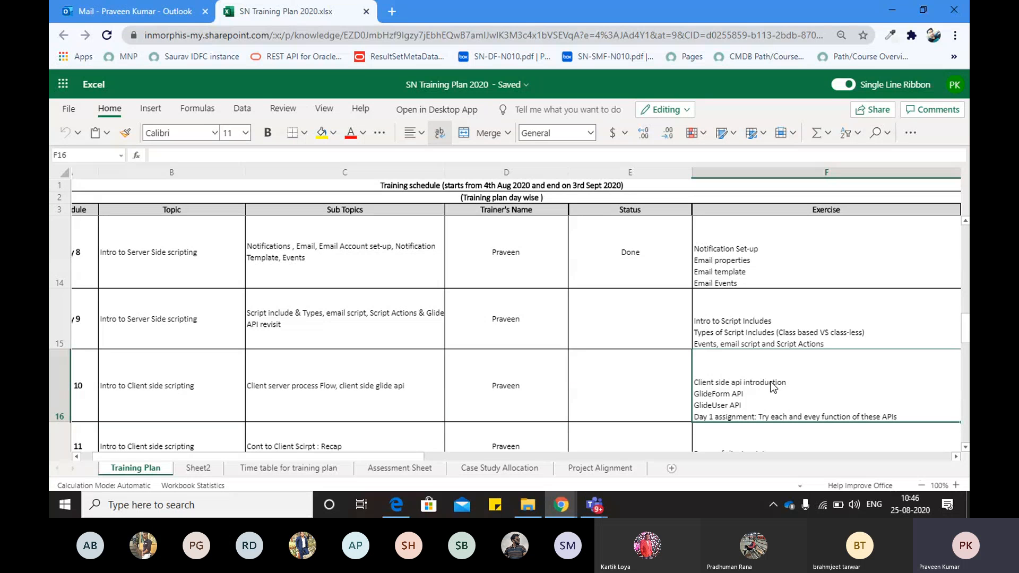
key(Left)
key(Left)
key(Left)
key(Left)
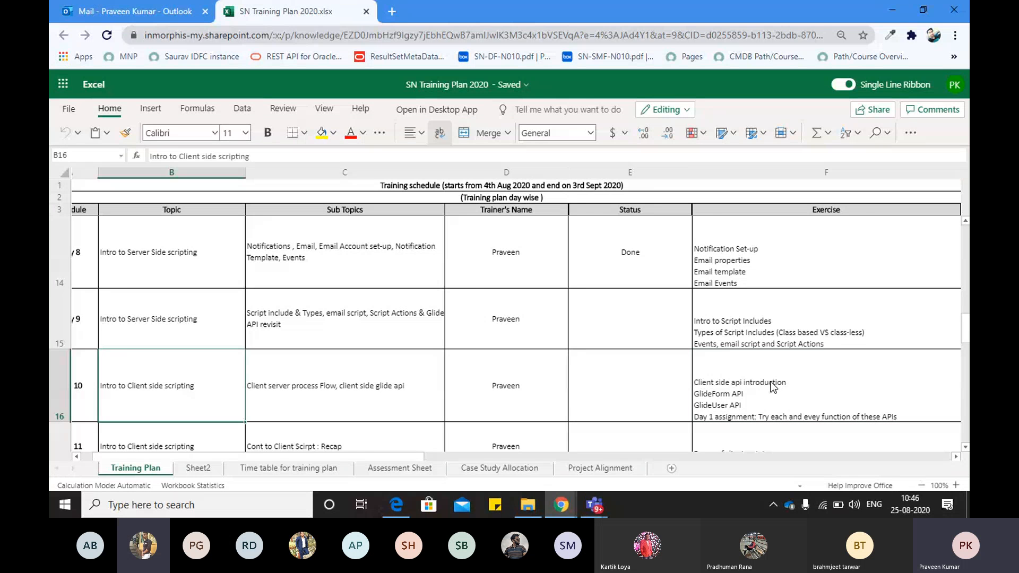
scroll(773, 387, left, 1)
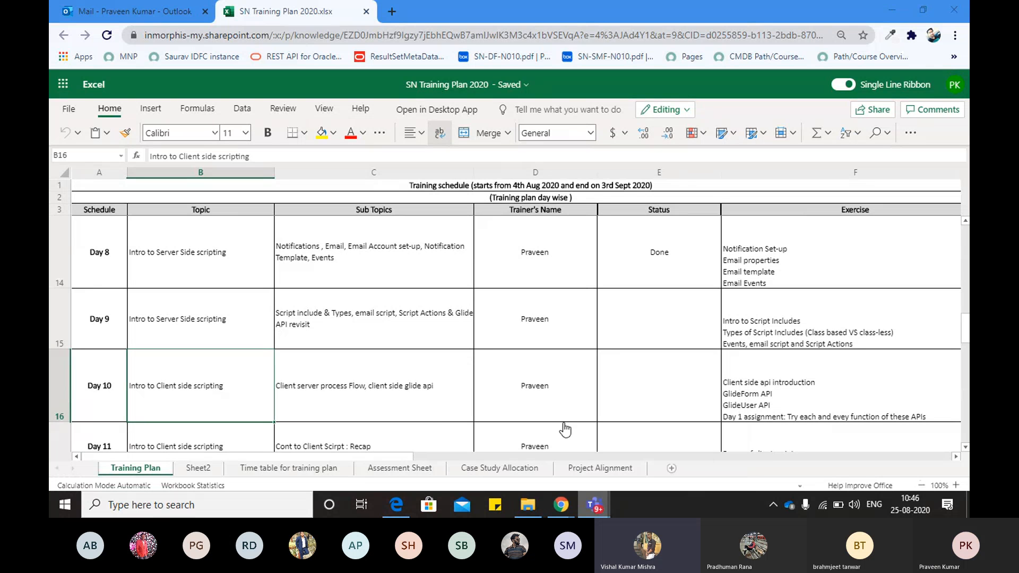
Unmute the microphone in the Teams meeting and return to the training plan in Chrome
click(475, 421)
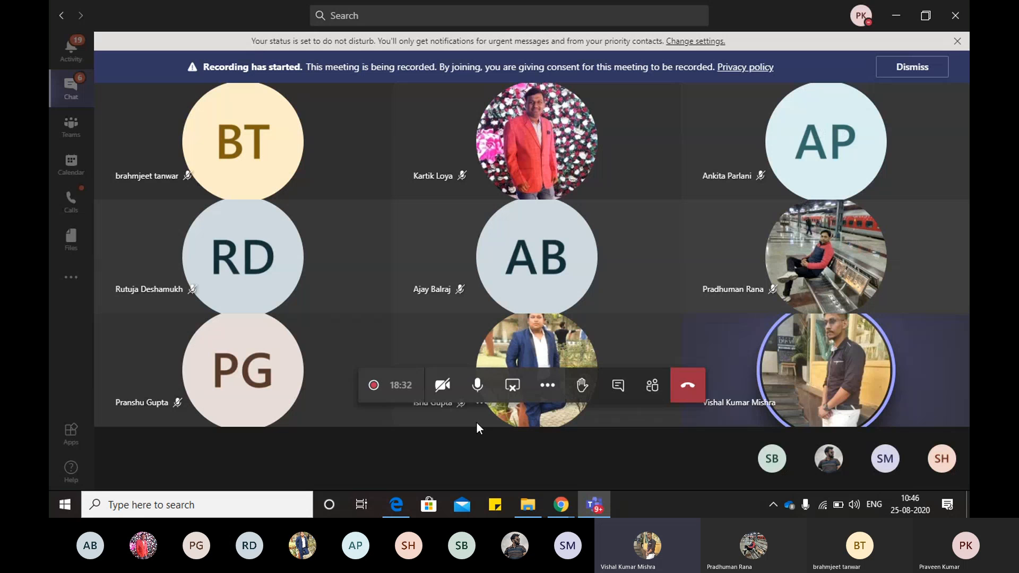
click(477, 385)
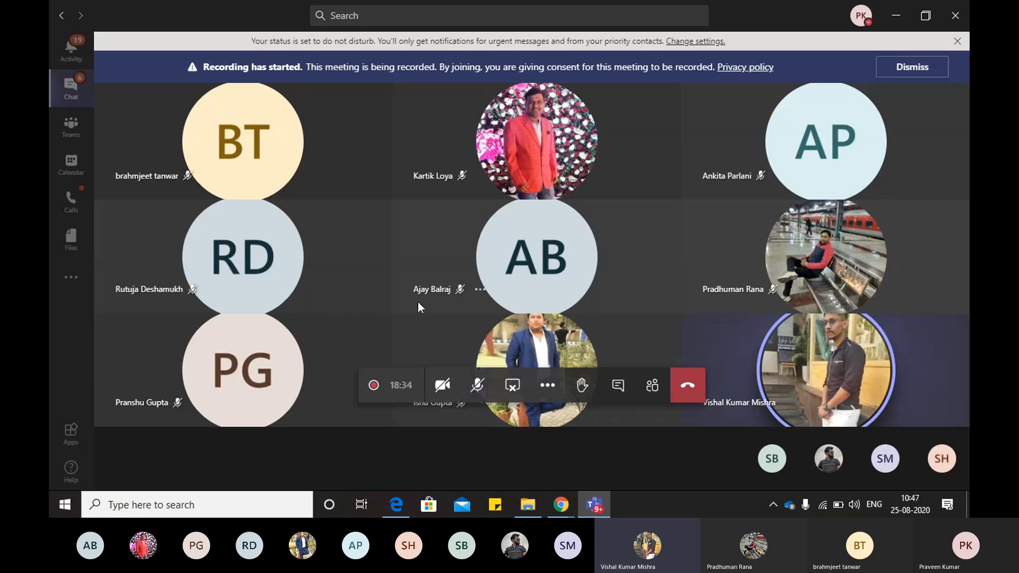
click(477, 386)
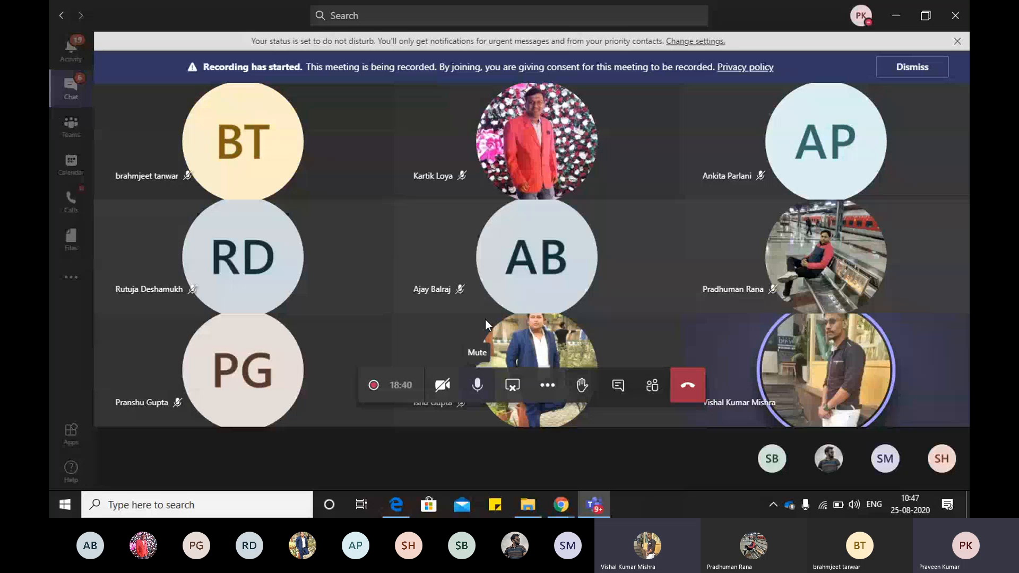
key(alt+Tab)
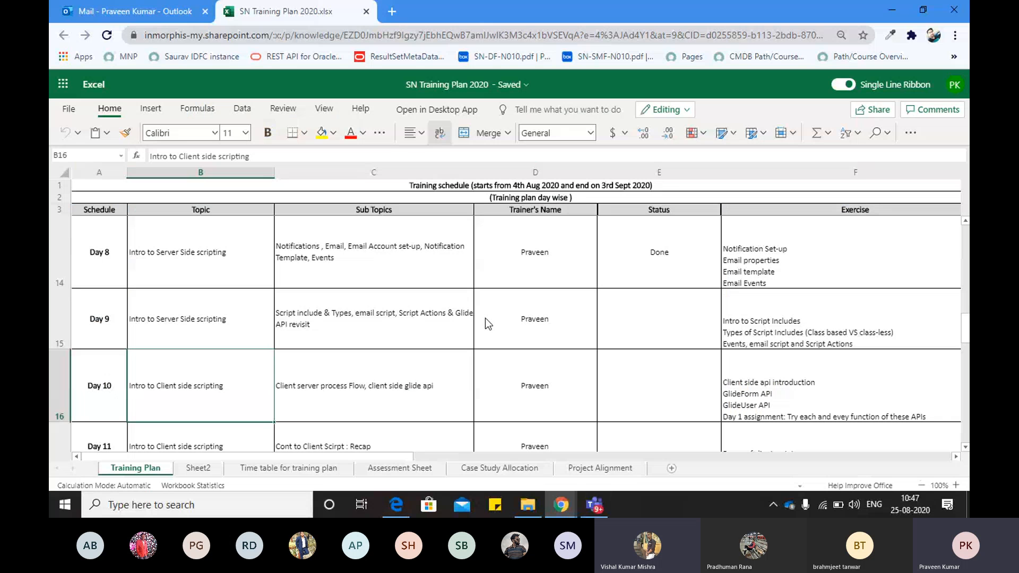
Minimize the Teams meeting windows and scroll the sheet to show Days 6 through 9
drag(966, 322, 966, 275)
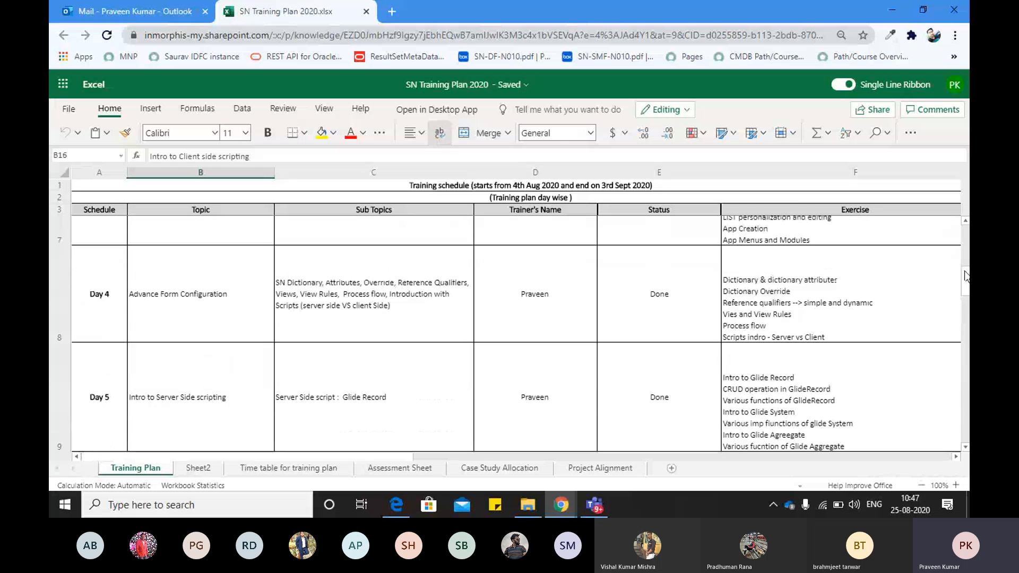
click(595, 506)
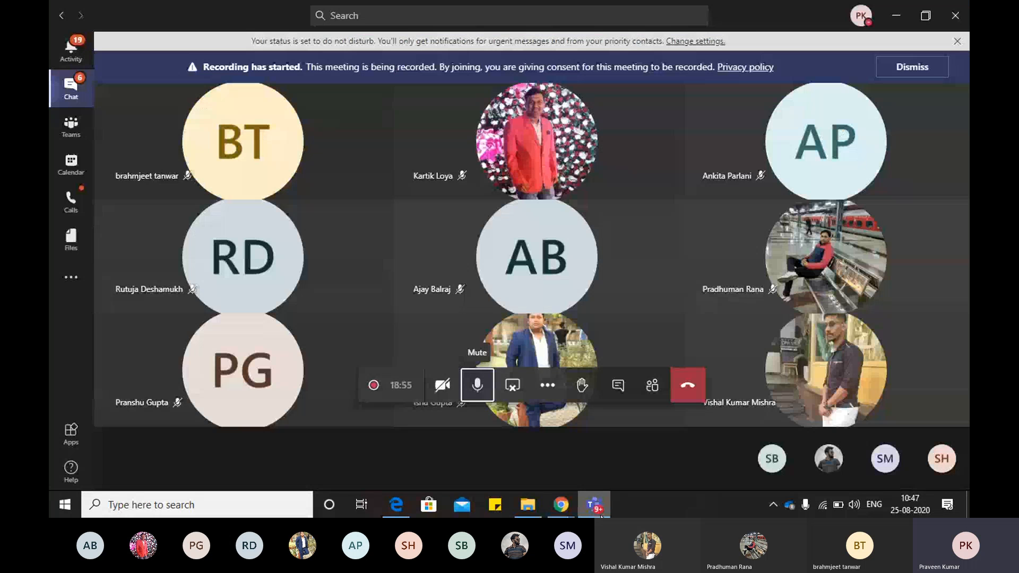
click(599, 512)
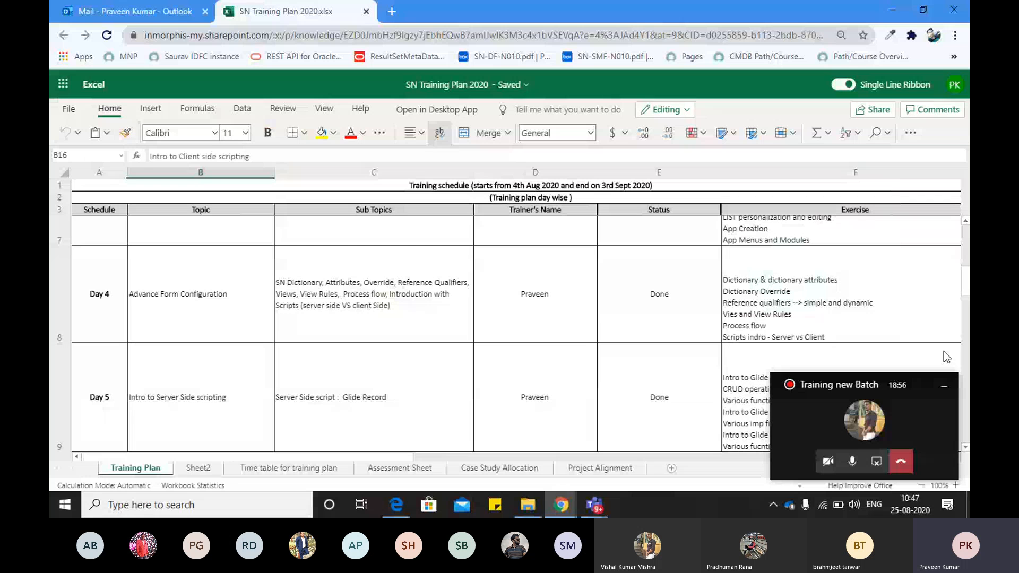
click(944, 387)
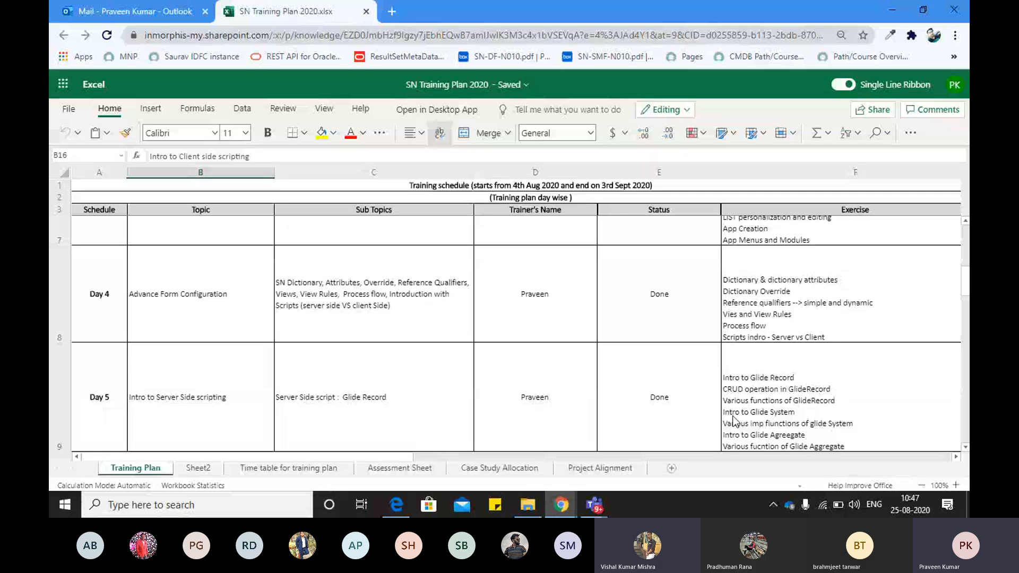
scroll(934, 339, down, 3)
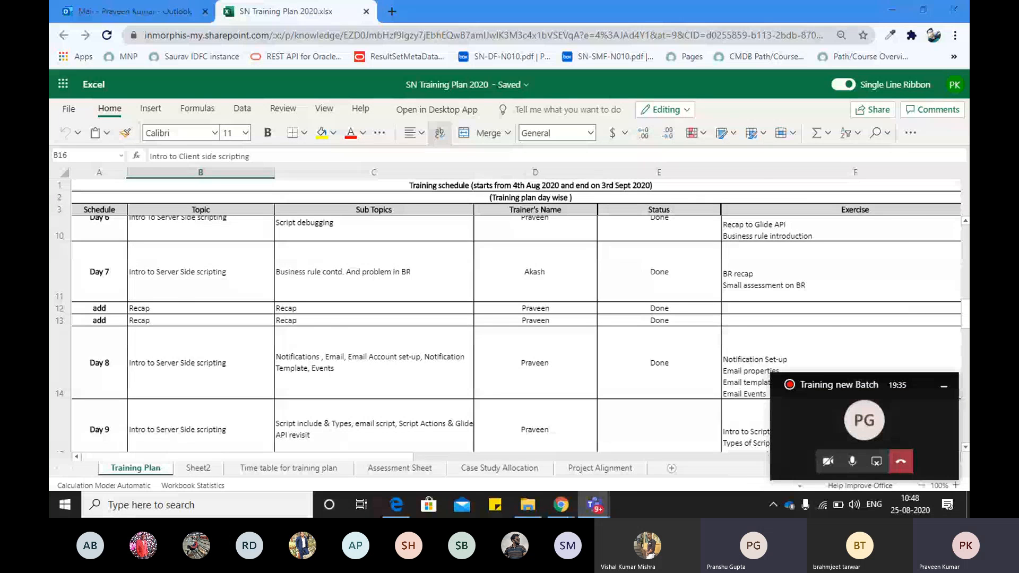
key(alt+Tab)
key(alt+Tab)
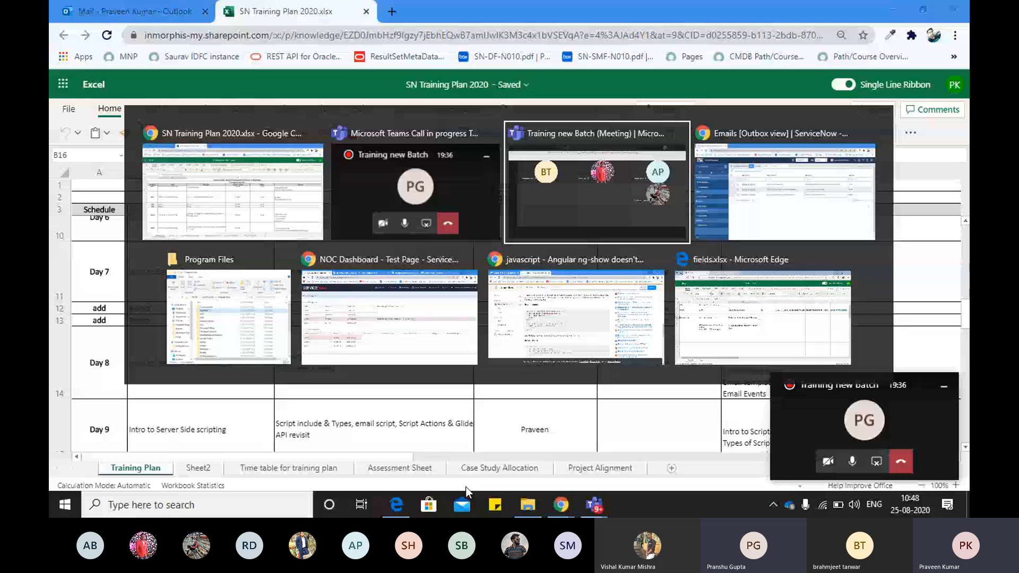
Switch to the ServiceNow Outbox emails window and raise the system volume to 90
key(alt+Tab)
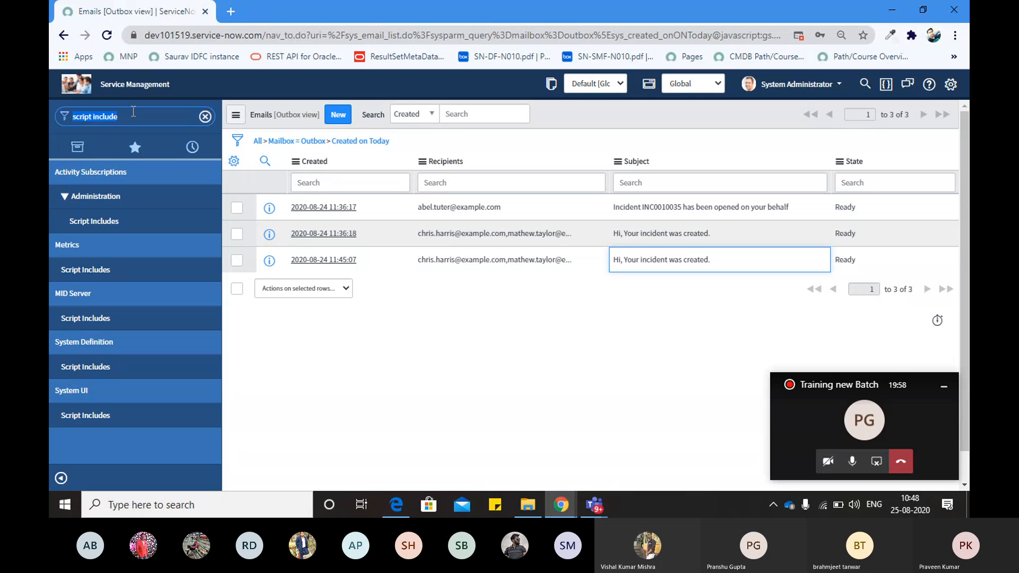
key(XF86AudioRaiseVolume)
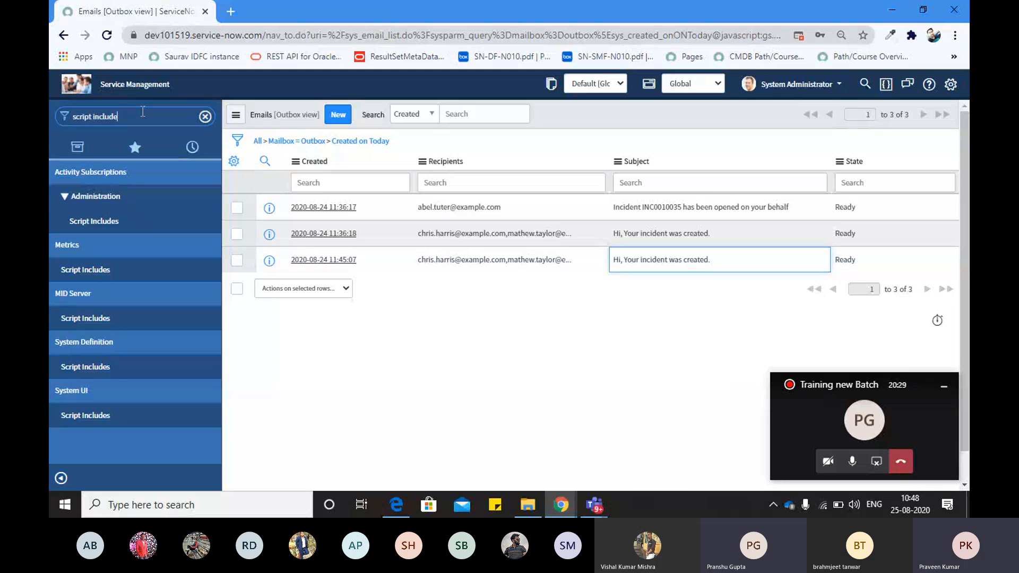
Replace the navigator filter text with 'issue', then clear it to list all applications
drag(142, 112, 71, 123)
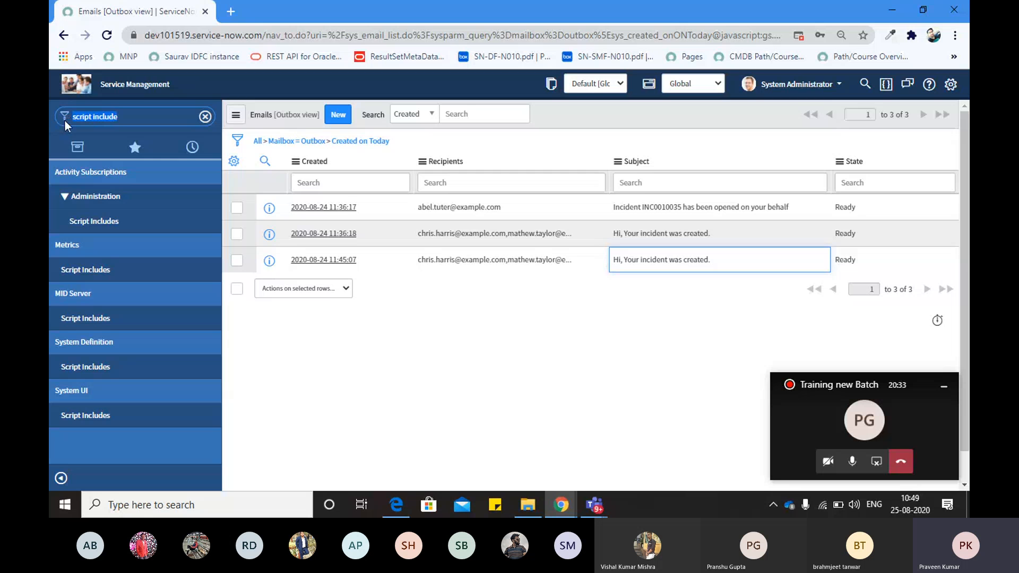
text(issue)
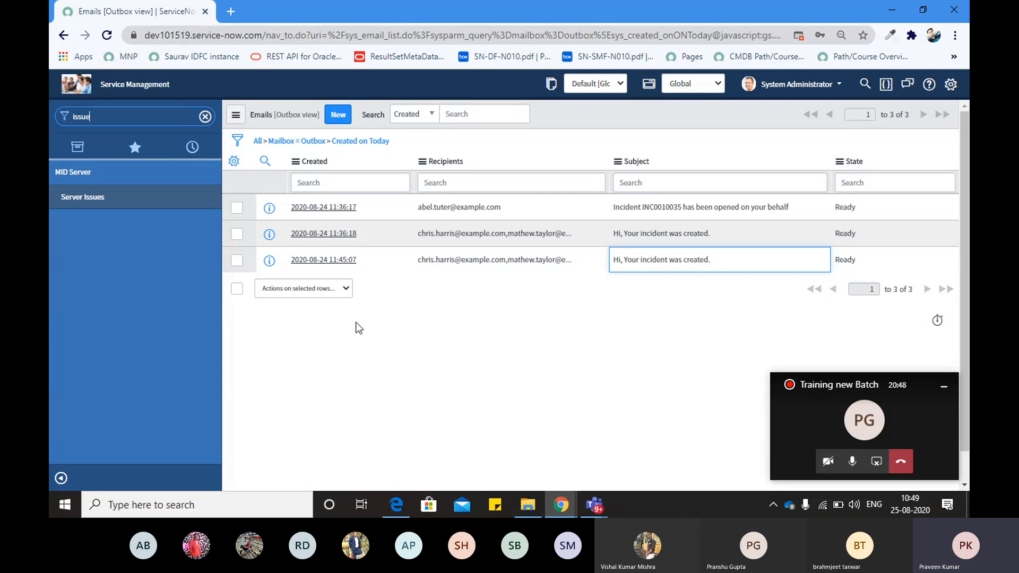
click(204, 118)
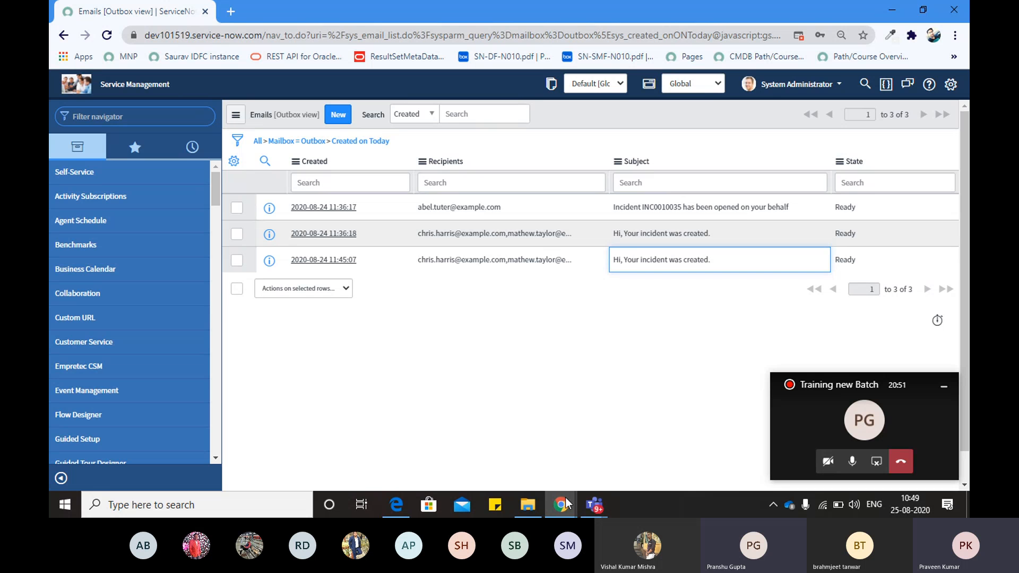
Bring the NOC Dashboard test page window to the front
mouse_move(594, 504)
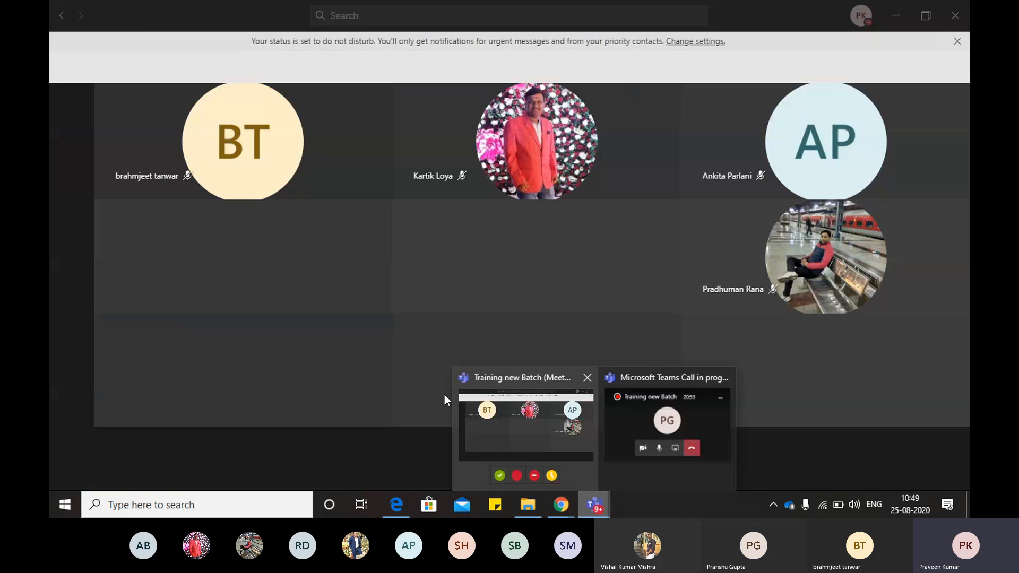
key(alt+Tab)
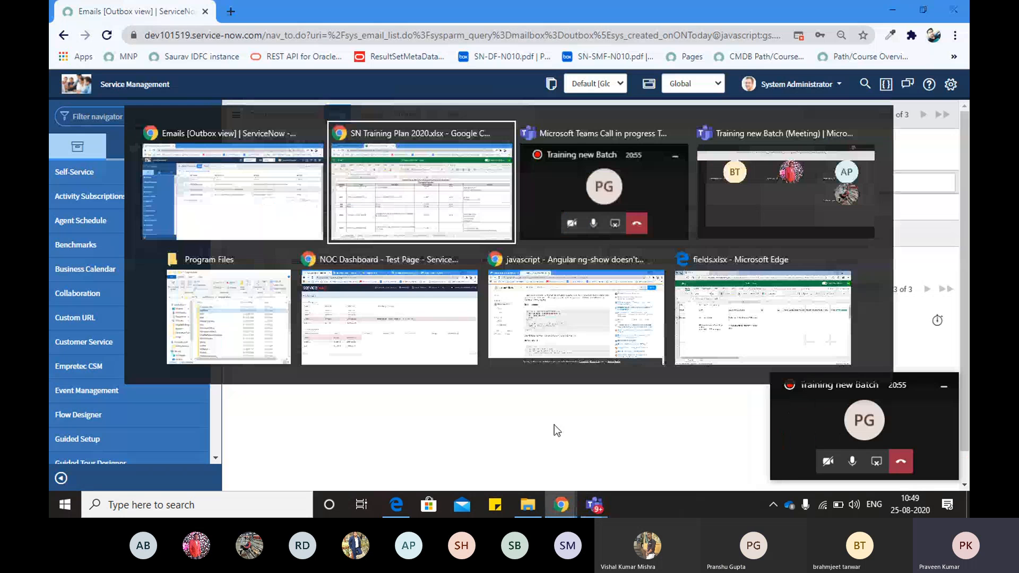
key(alt+Tab)
key(alt+Tab)
key(alt+Tab)
key(alt+Tab)
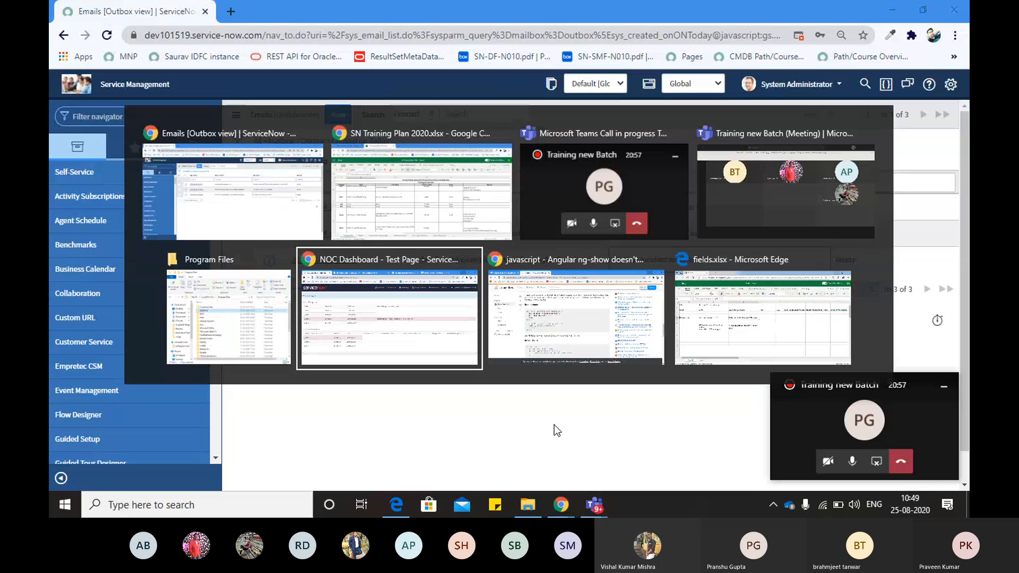
key(alt+Tab)
key(alt+shift+Tab)
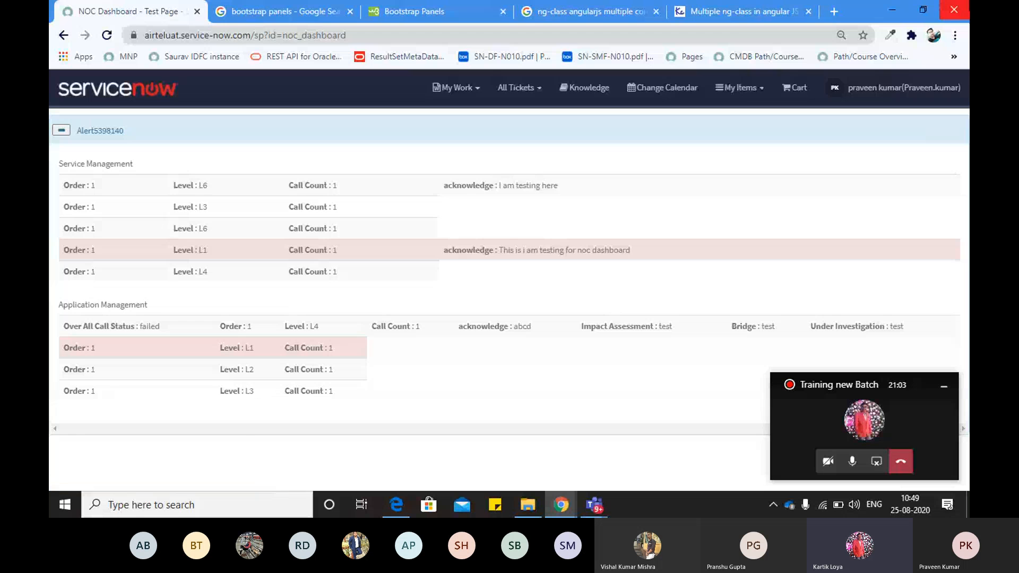
Leave the NOC Dashboard page and return to the Emails Outbox window
key(alt+Tab)
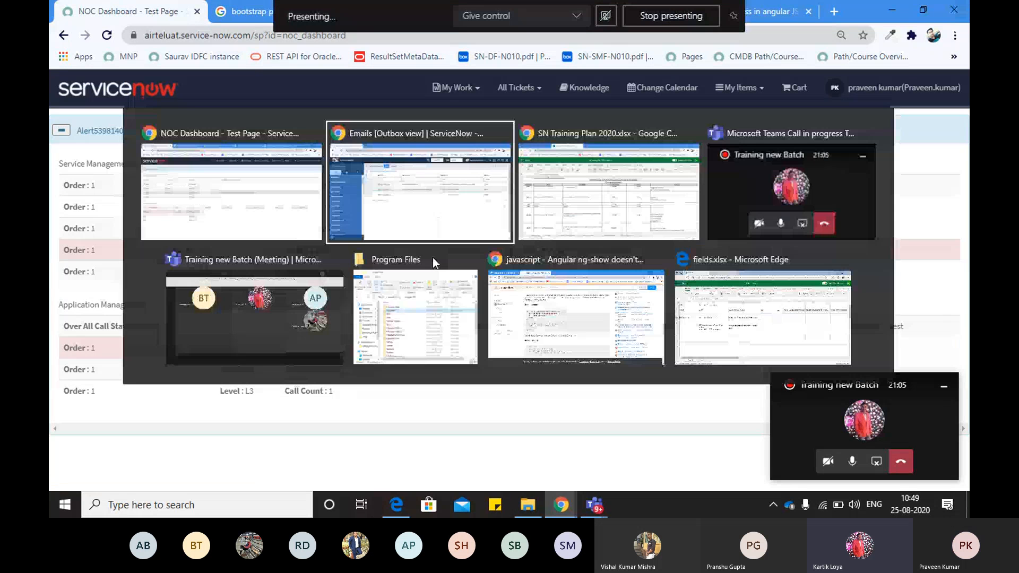
key(alt+F4)
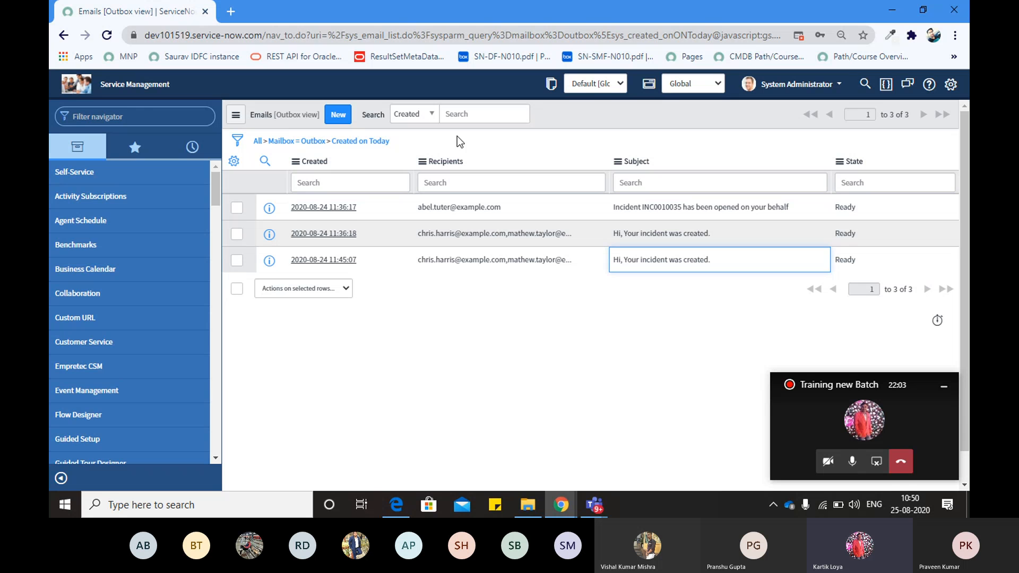
Enter 'problem.lIST' in the Filter navigator to open the Problem list in a new tab
click(146, 116)
text(pro)
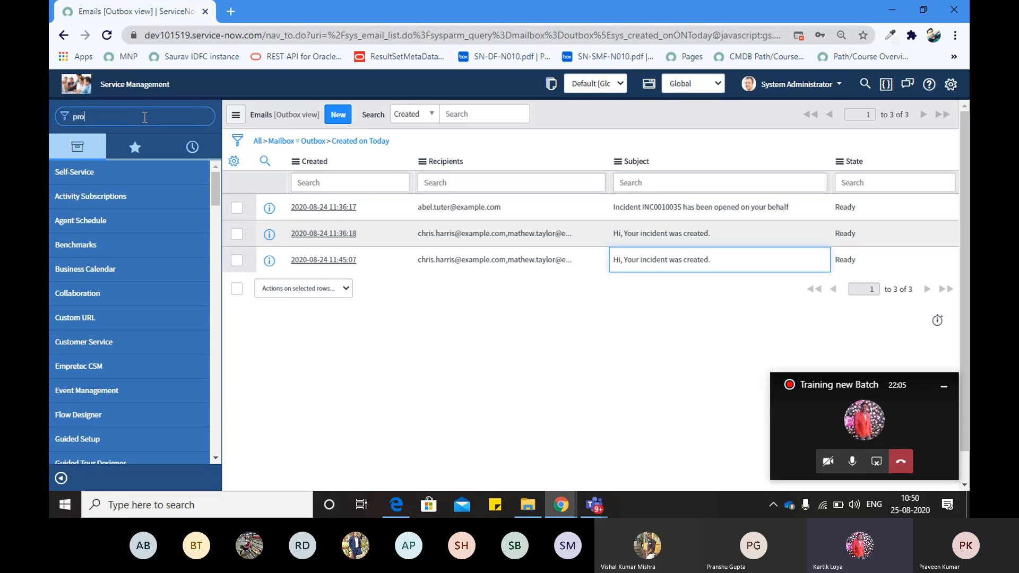
text(blem.l)
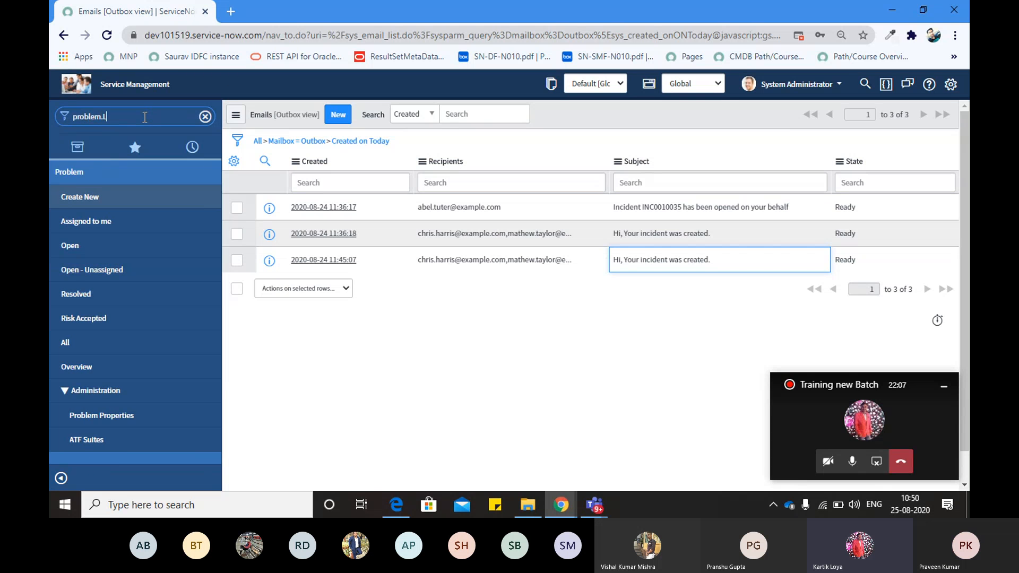
text(IST)
key(Return)
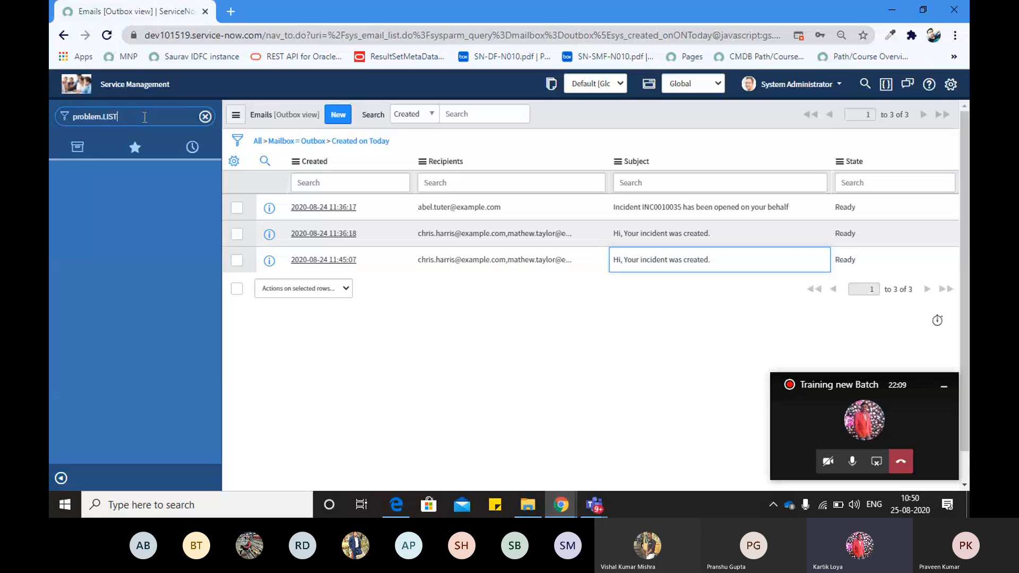
click(186, 14)
click(254, 11)
click(262, 35)
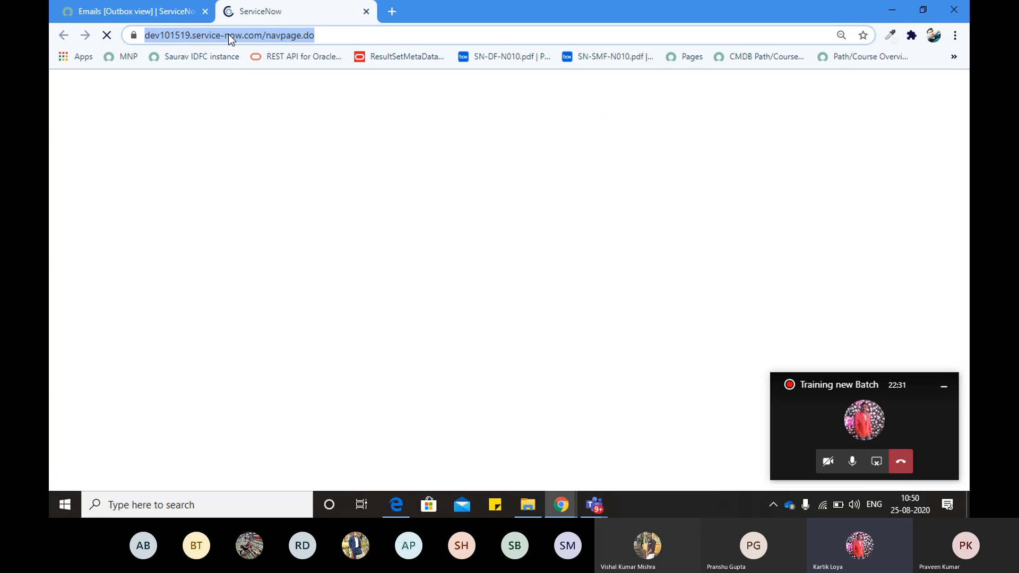
Reload the expired ServiceNow page and select its full web address
double_click(228, 34)
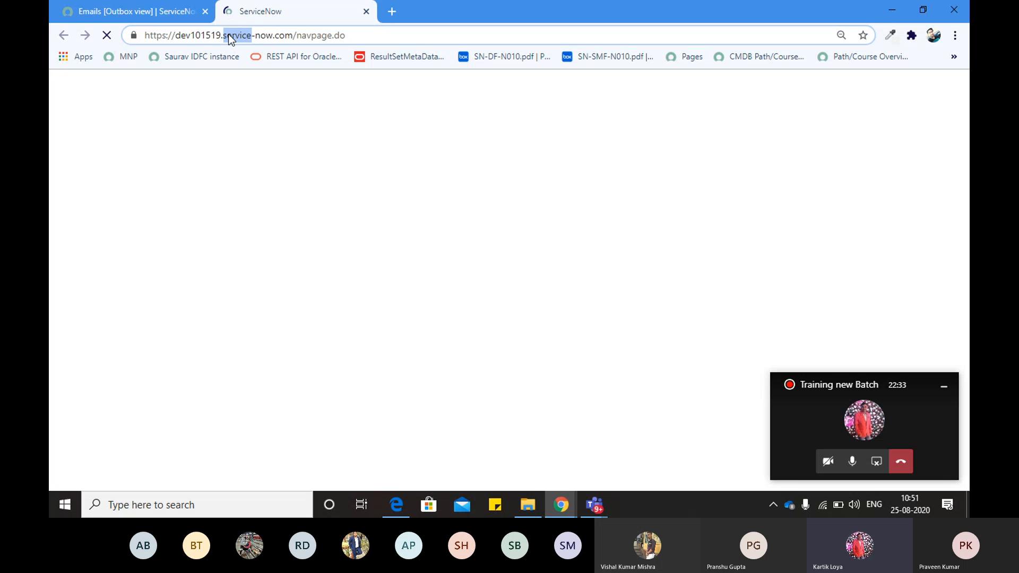
click(150, 9)
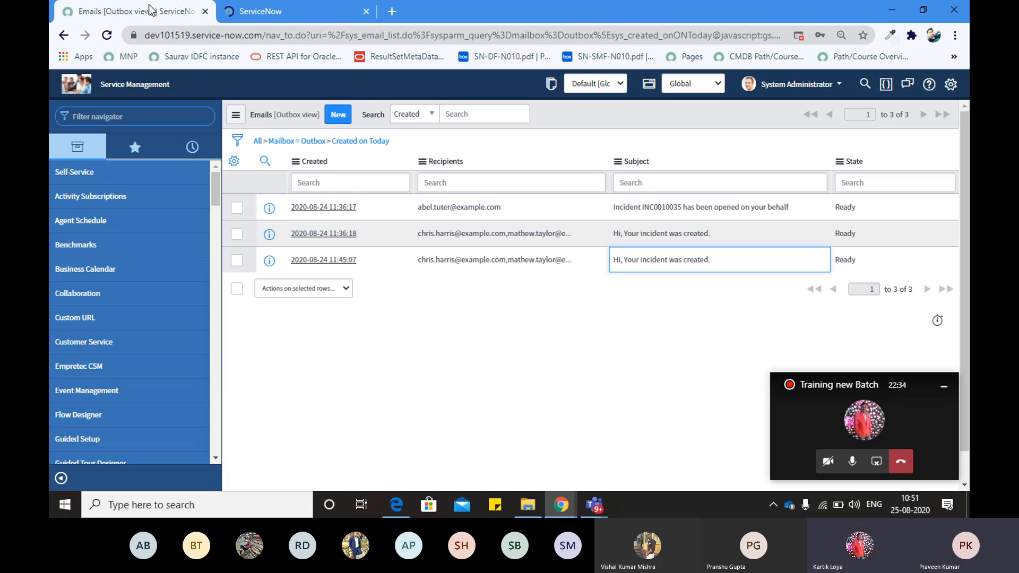
click(106, 35)
click(189, 33)
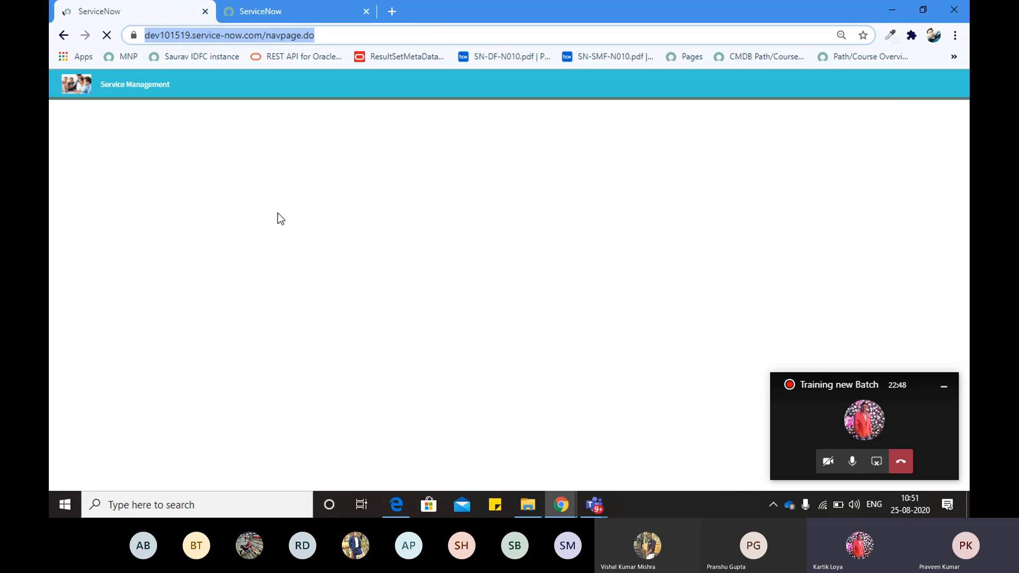
key(alt+Tab)
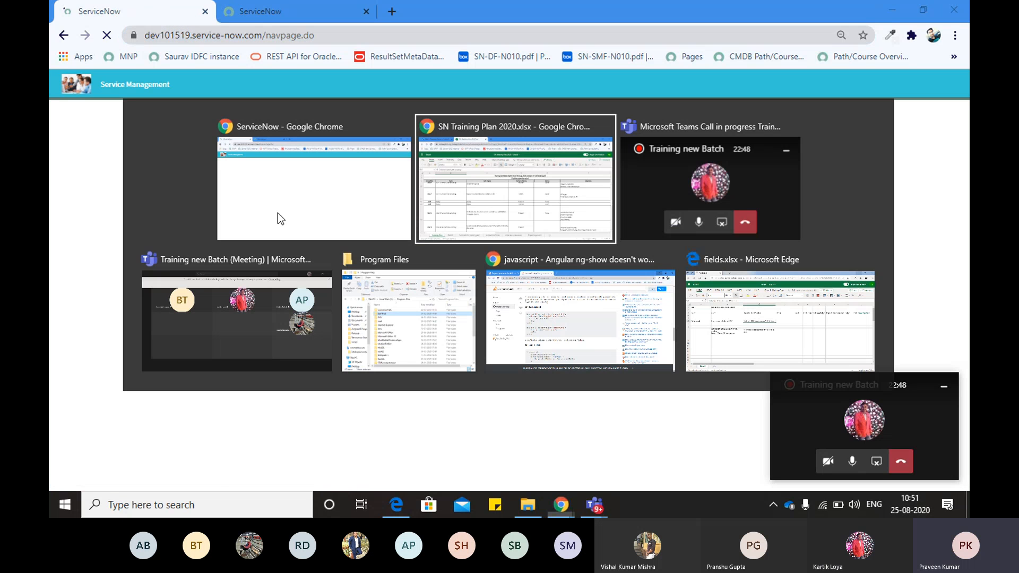
key(alt+Tab)
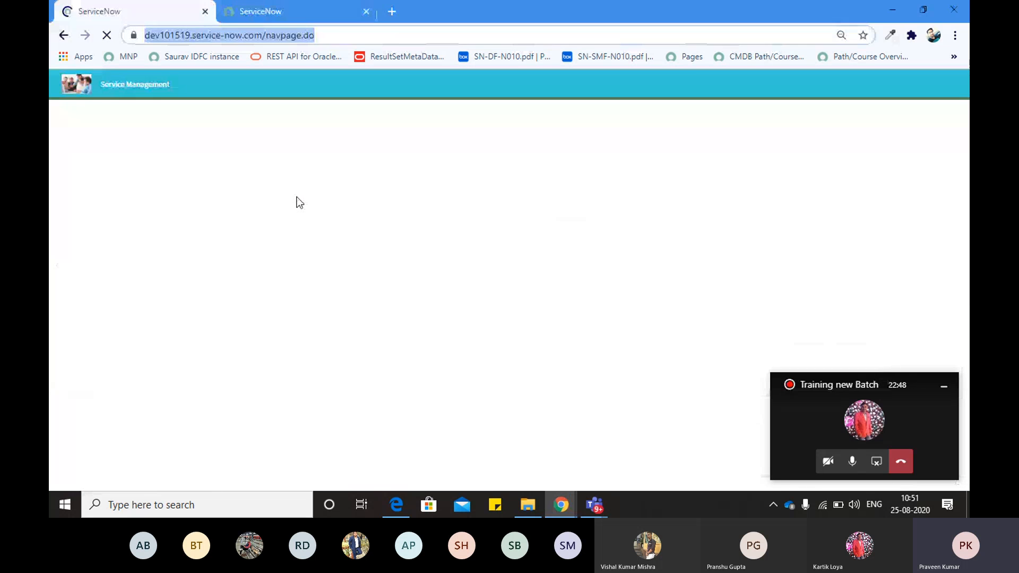
double_click(188, 35)
triple_click(235, 37)
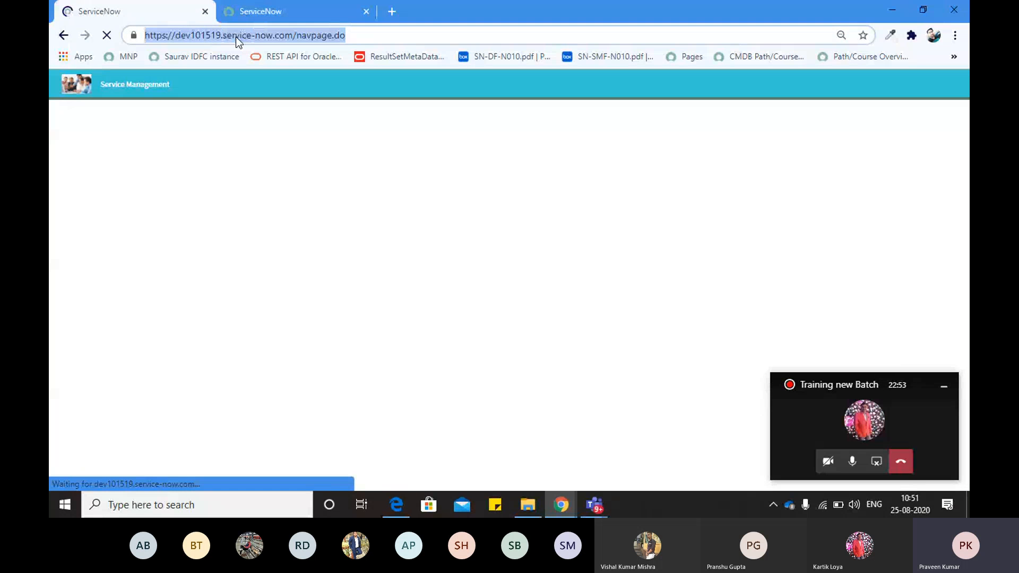
Log in to the ServiceNow instance, then switch to the SN Training Plan 2020 workbook
click(110, 140)
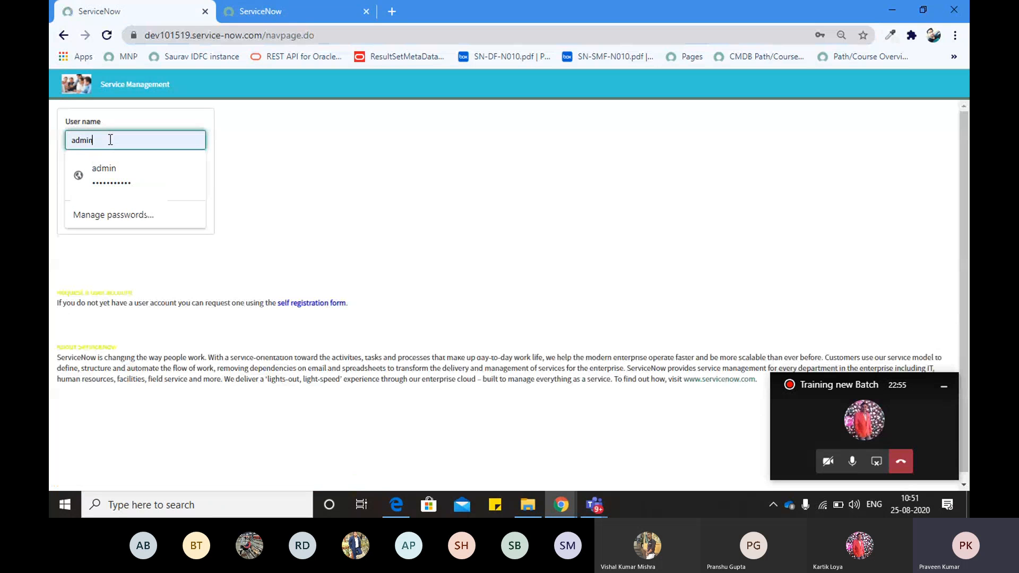
click(312, 195)
click(191, 212)
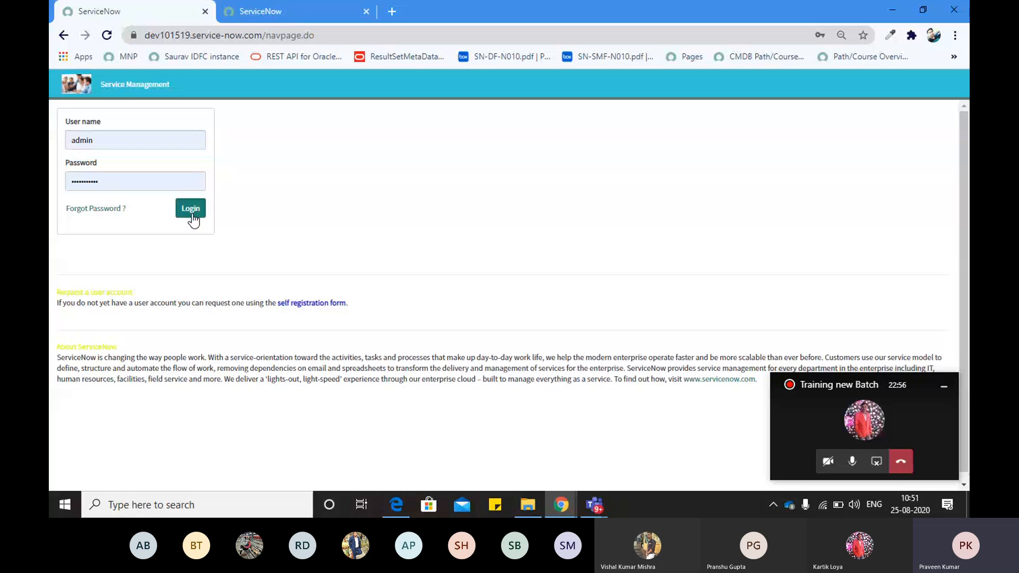
click(228, 35)
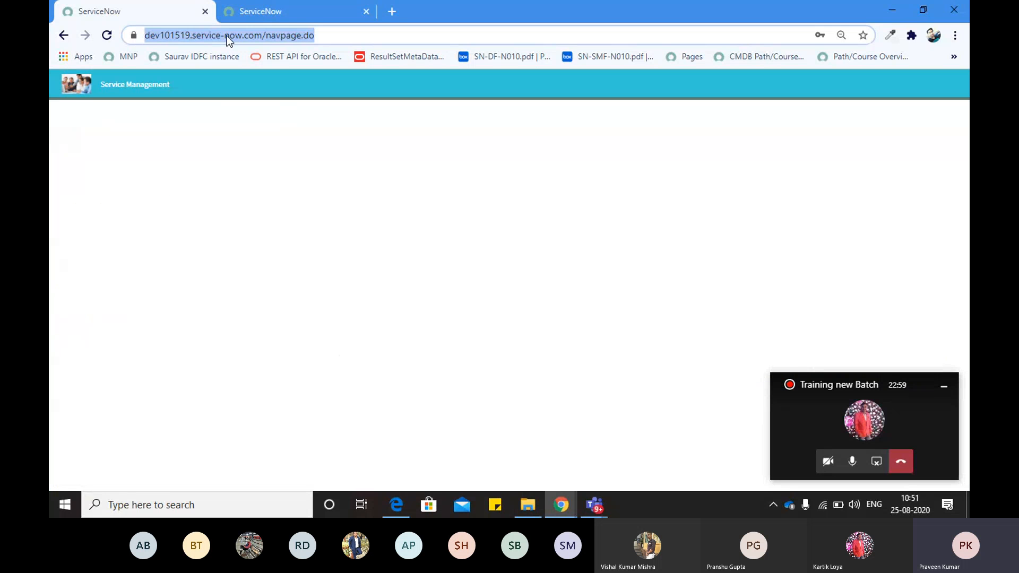
mouse_move(602, 508)
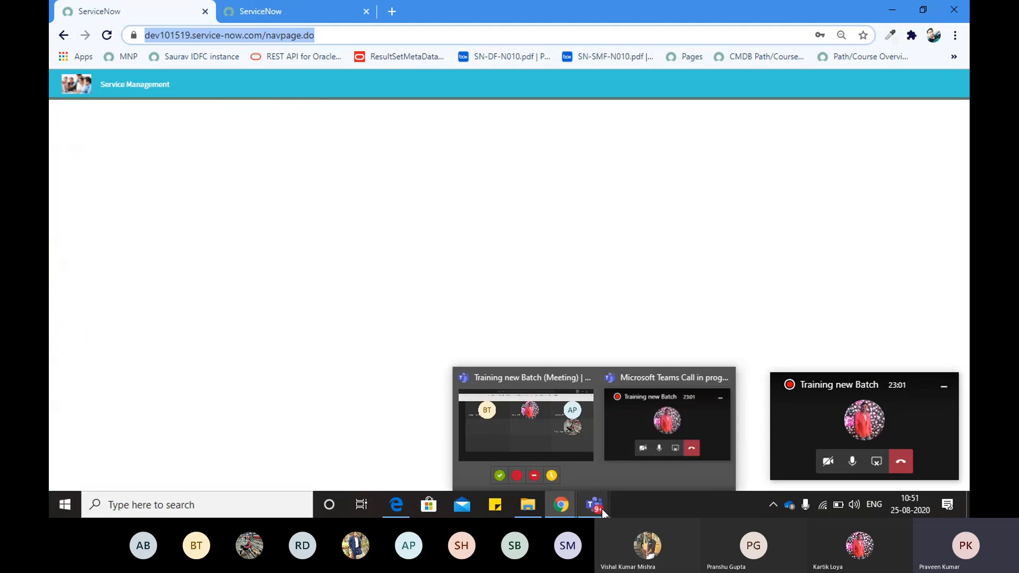
click(456, 273)
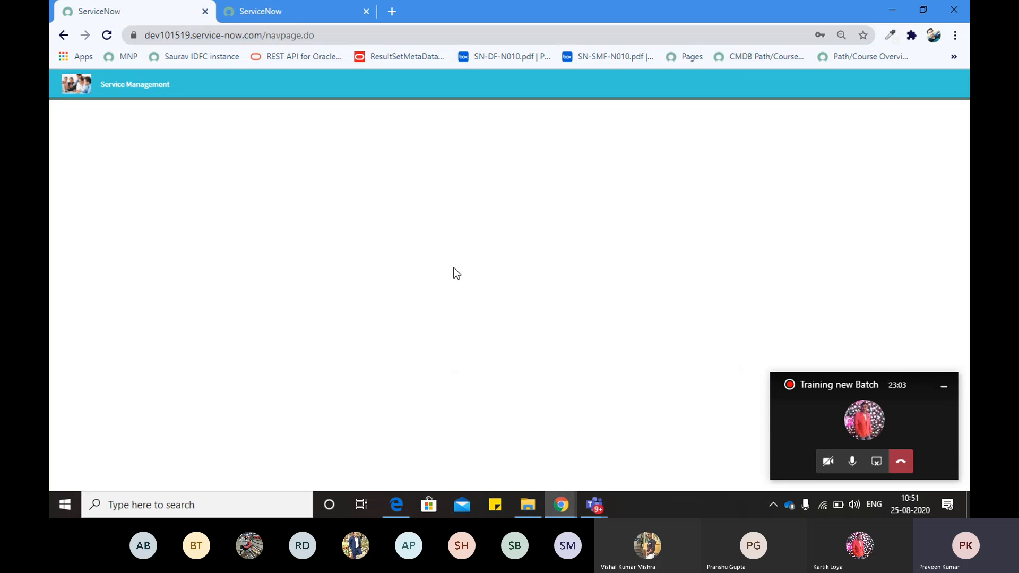
key(alt+Tab)
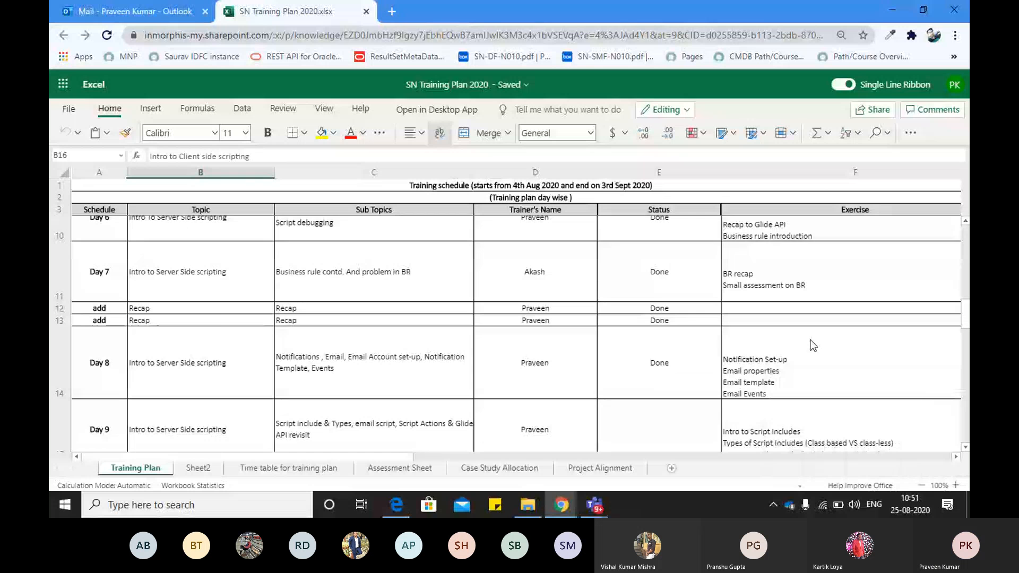
Move down the Training Plan to the UI Policy row's Exercise cell, then switch back to ServiceNow
click(217, 323)
key(Down)
key(Down)
key(Down)
key(Down)
key(Down)
key(Right)
key(Right)
key(Right)
key(Right)
key(Right)
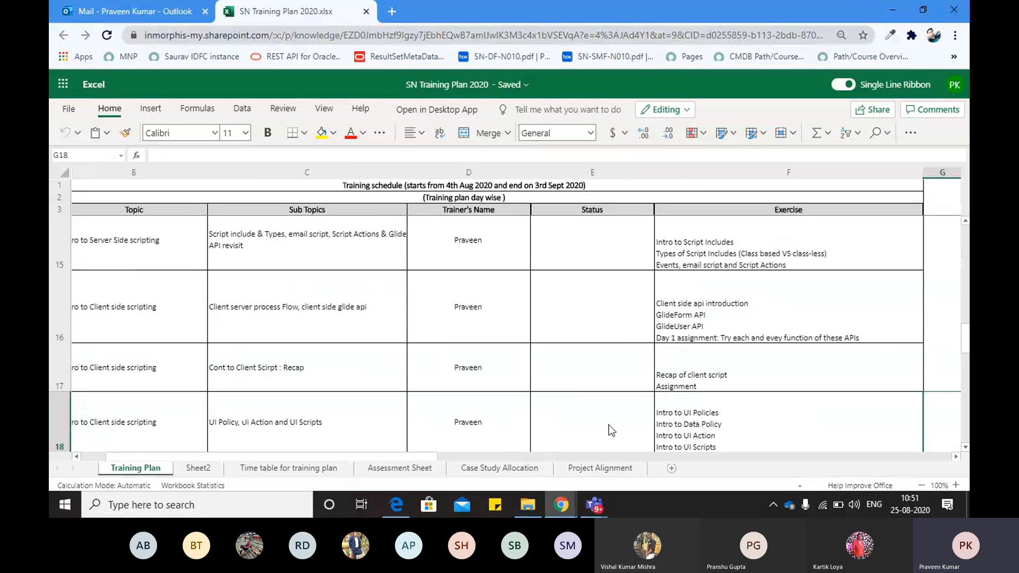
click(965, 448)
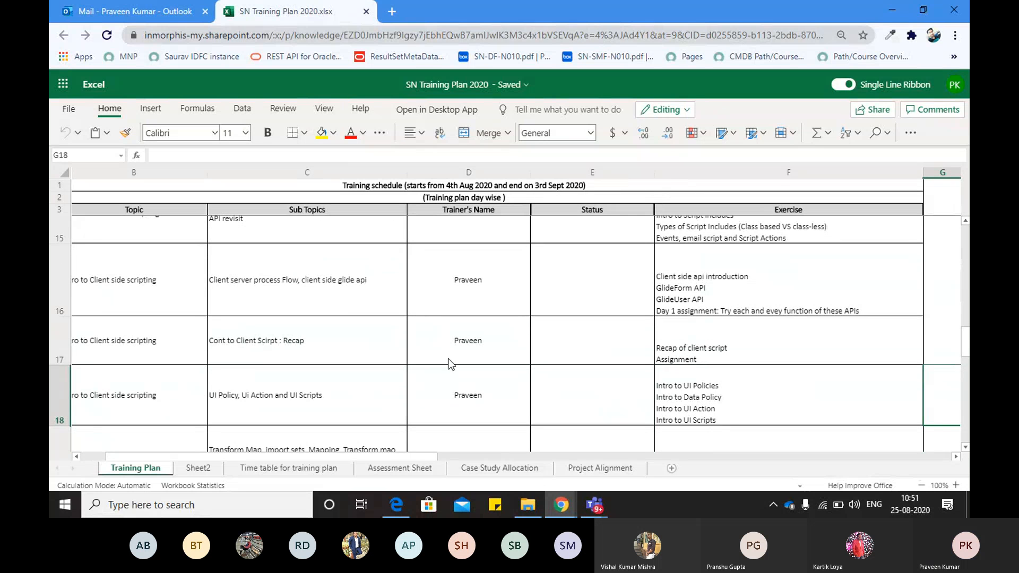
click(767, 393)
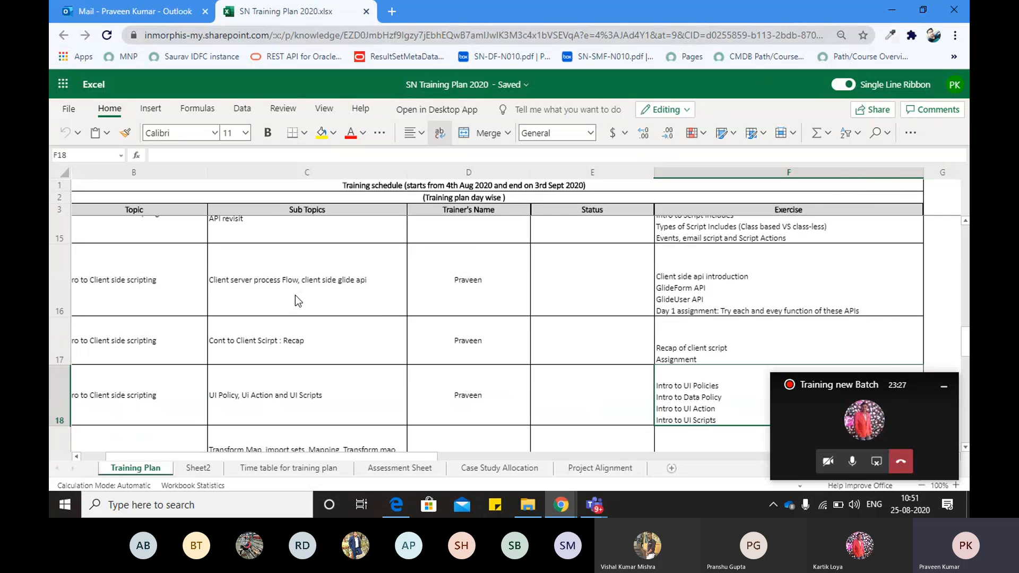
key(alt+Tab)
key(Tab)
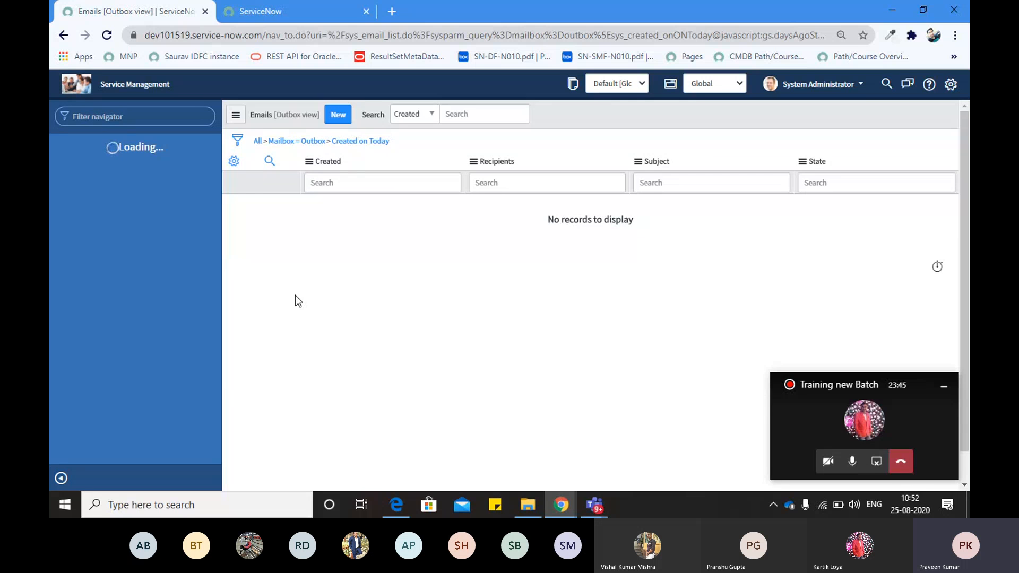
Close the blank second tab and filter the navigator modules with 'sys_s'
click(266, 16)
click(365, 12)
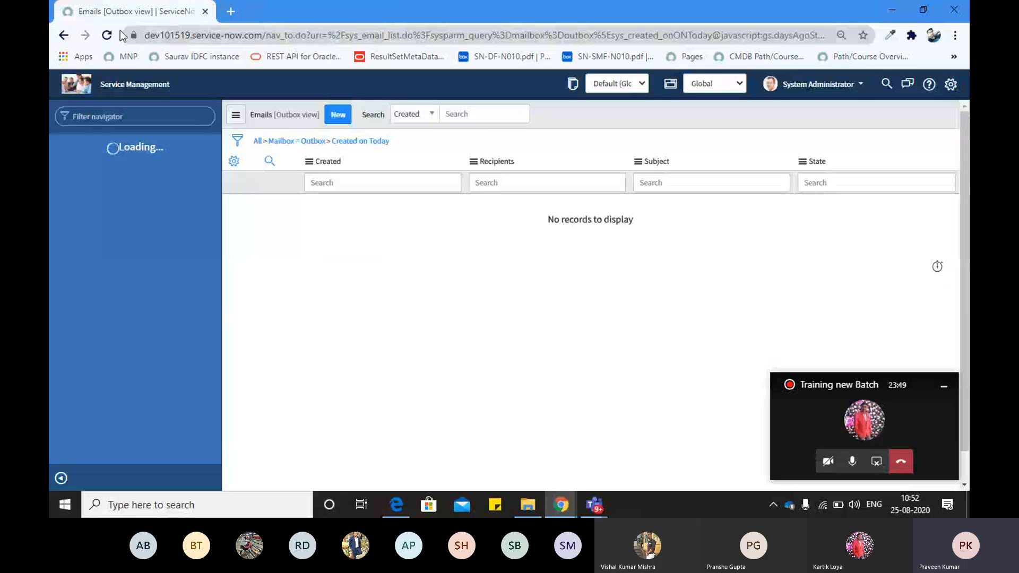
click(95, 118)
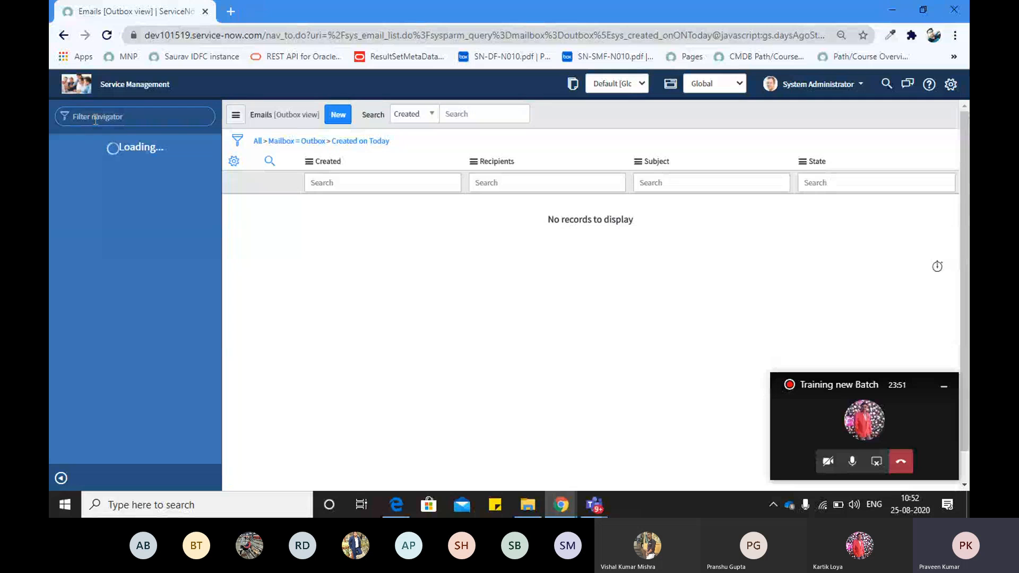
text(sys_s)
Load the dev4 developer instance in a new browser window, which reports Instance Hibernating
key(ctrl+n)
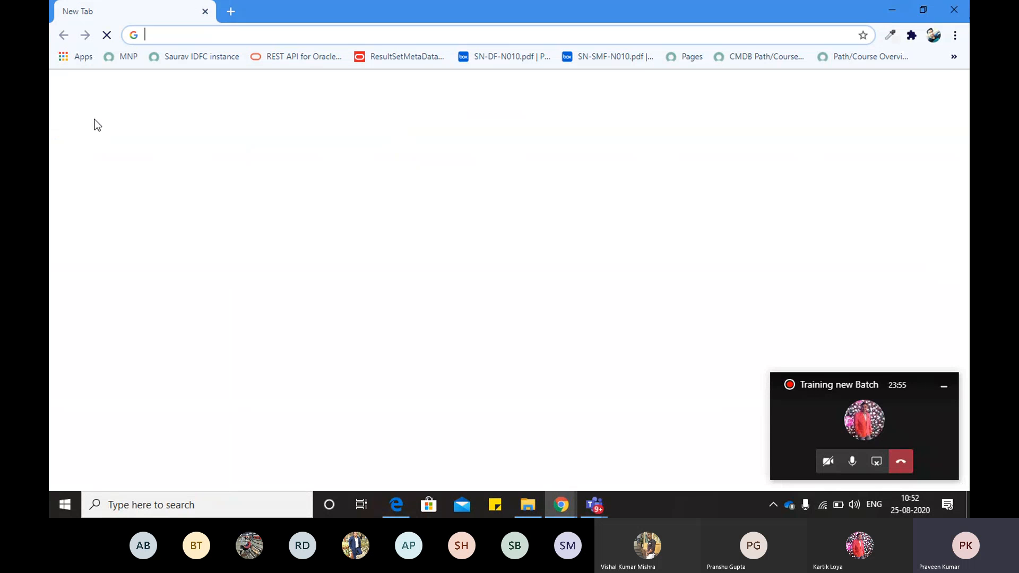
key(ctrl+w)
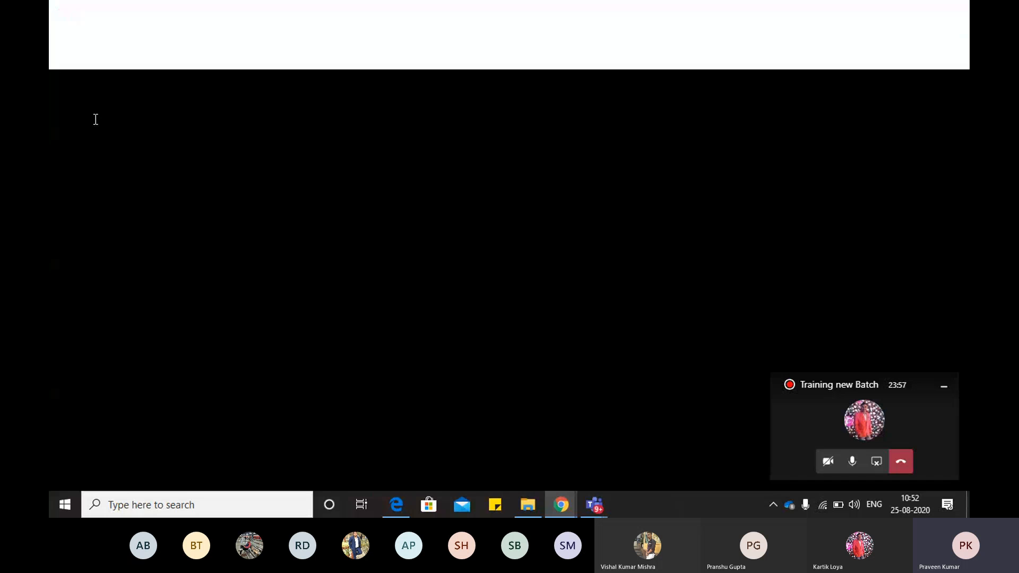
key(ctrl+n)
text(dev)
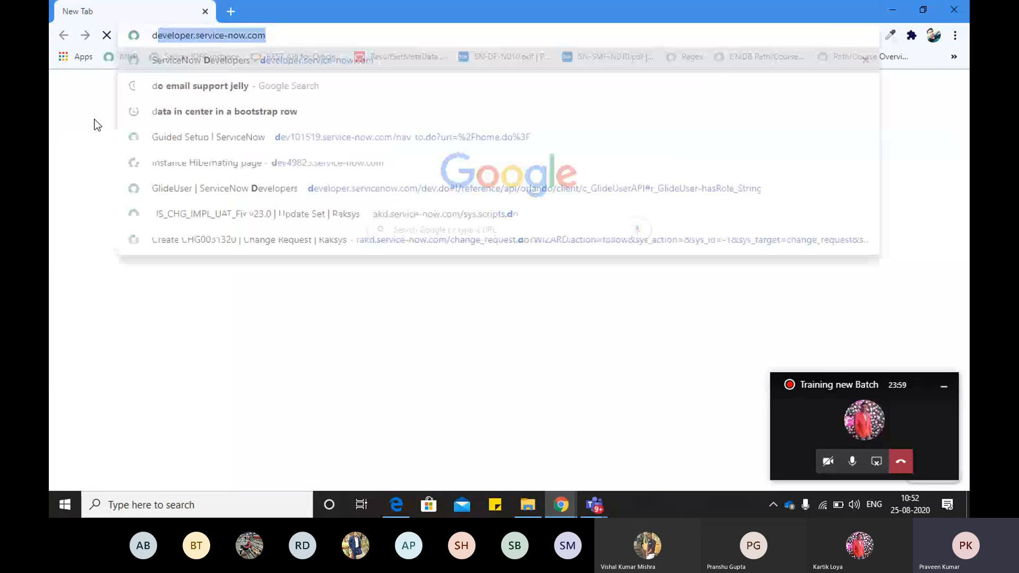
text(4)
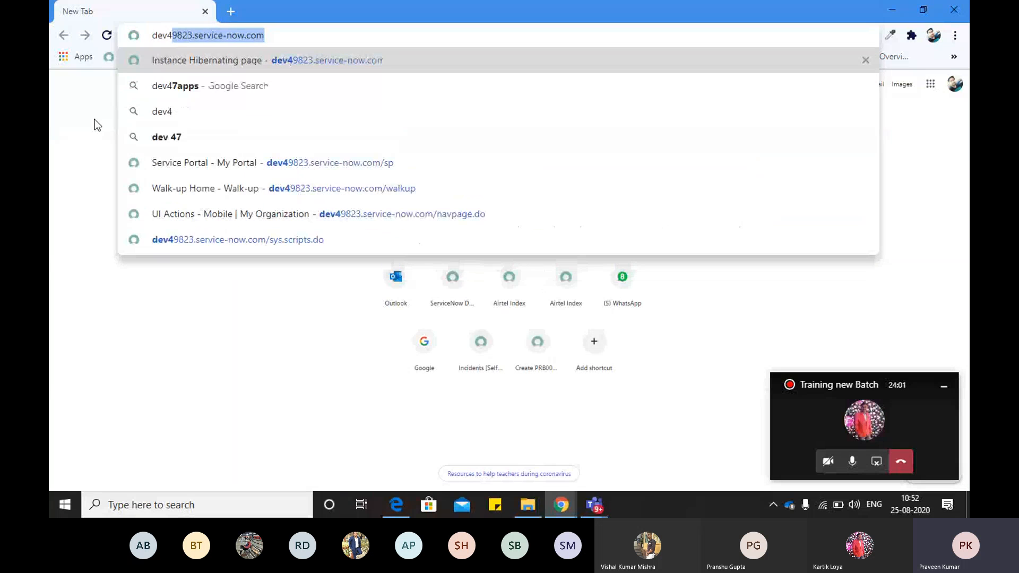
key(Return)
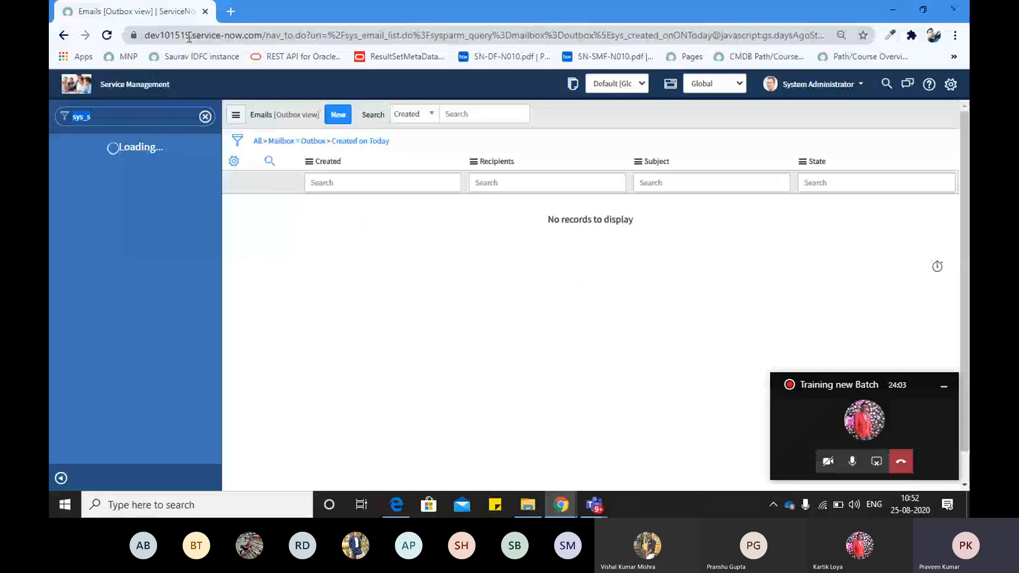
click(177, 33)
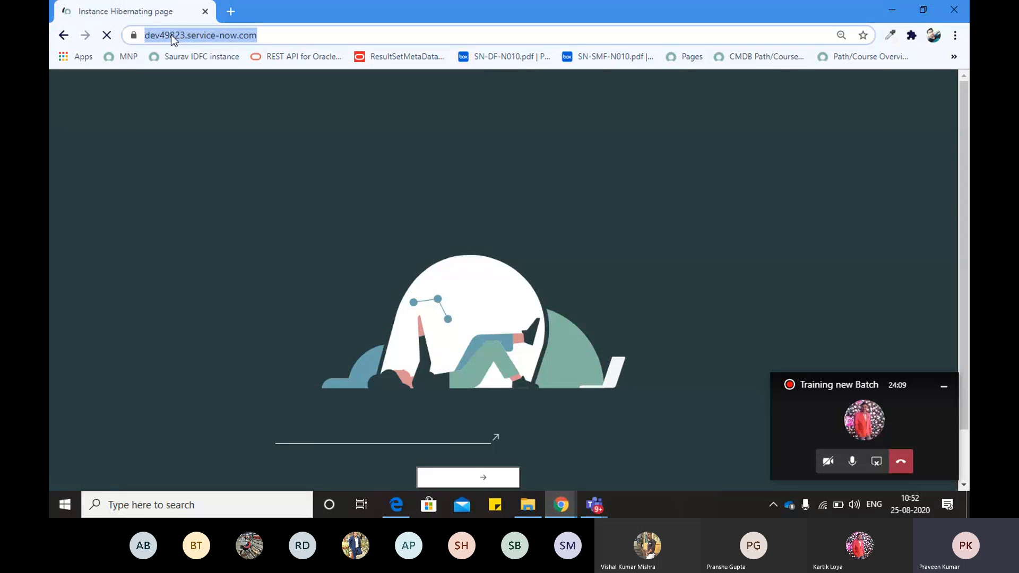
Review the hibernation page and choose Sign In to wake the instance
click(173, 36)
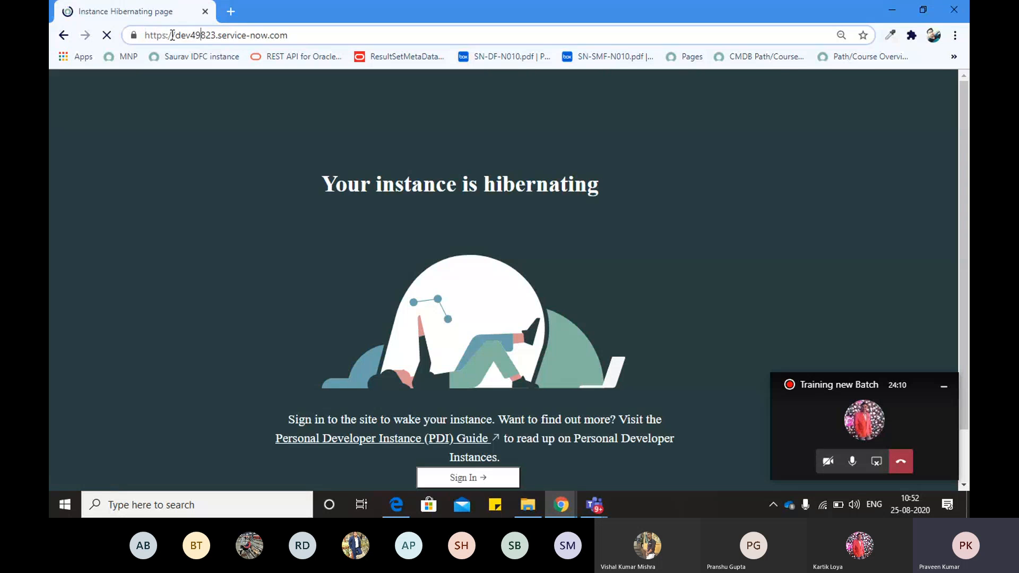
click(260, 154)
scroll(352, 260, down, 1)
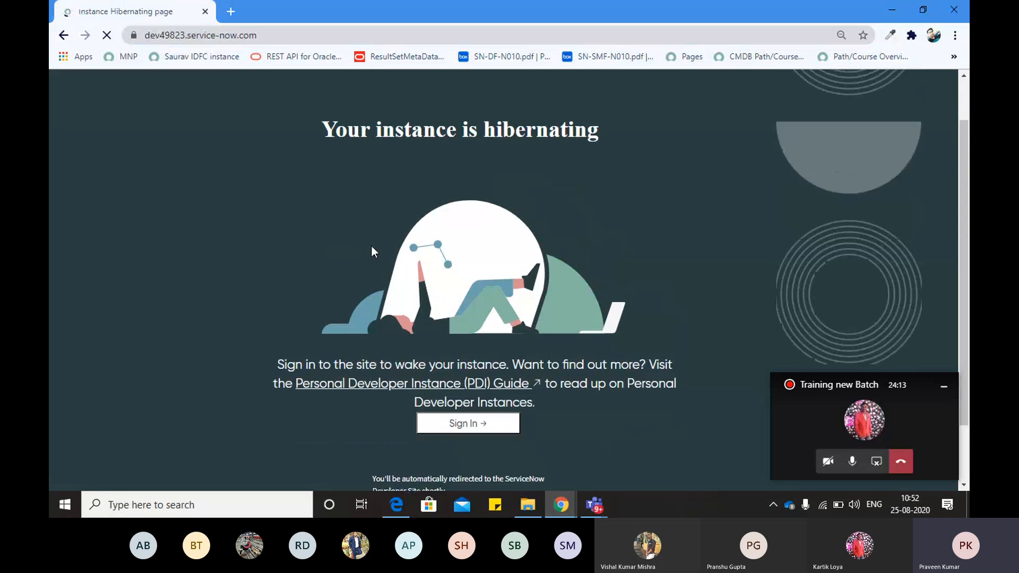
scroll(370, 252, up, 1)
scroll(370, 252, down, 2)
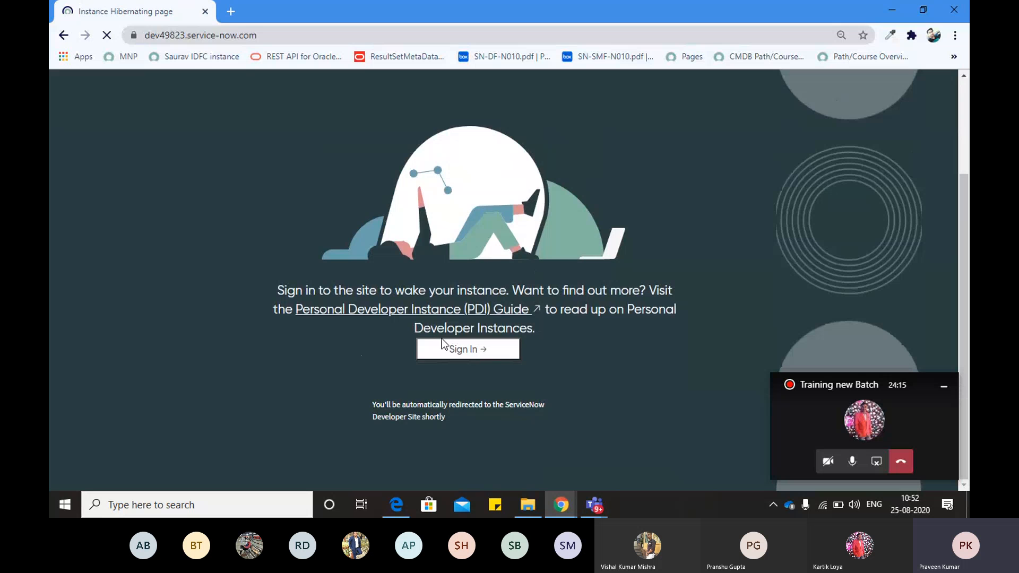
scroll(382, 232, up, 1)
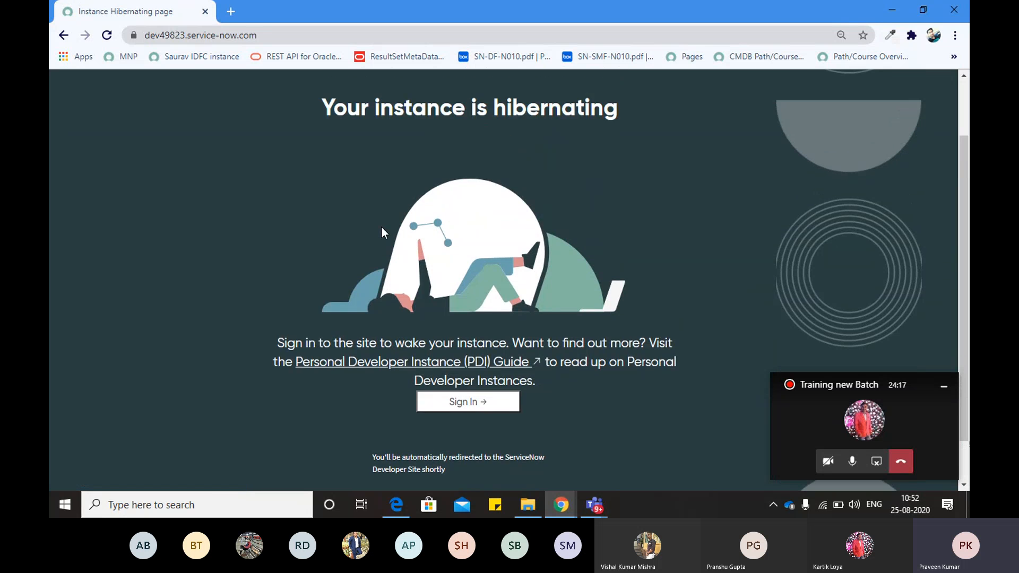
scroll(382, 232, up, 1)
scroll(382, 232, down, 1)
scroll(382, 231, up, 1)
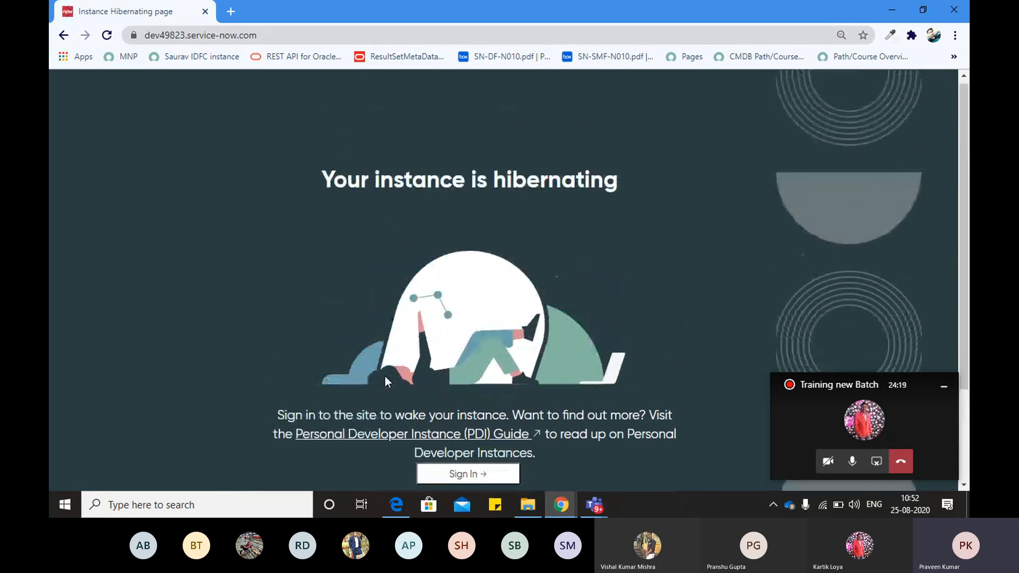
click(449, 472)
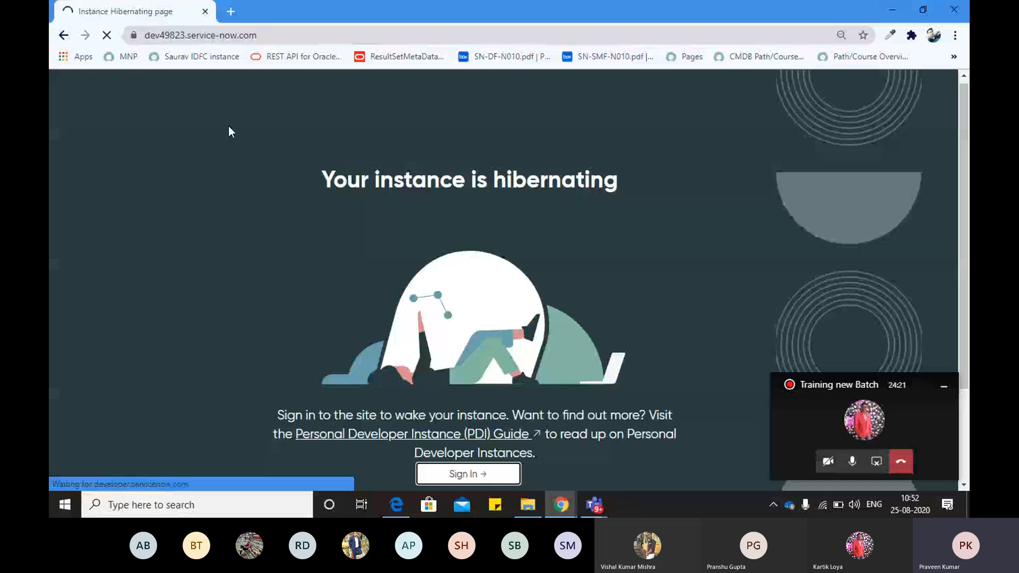
key(alt+Tab)
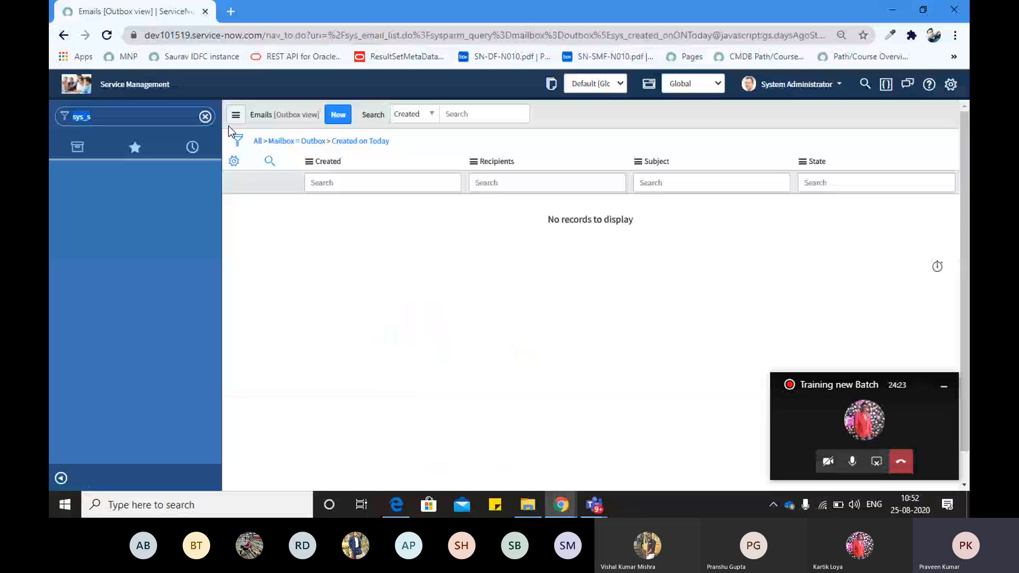
key(alt+Tab)
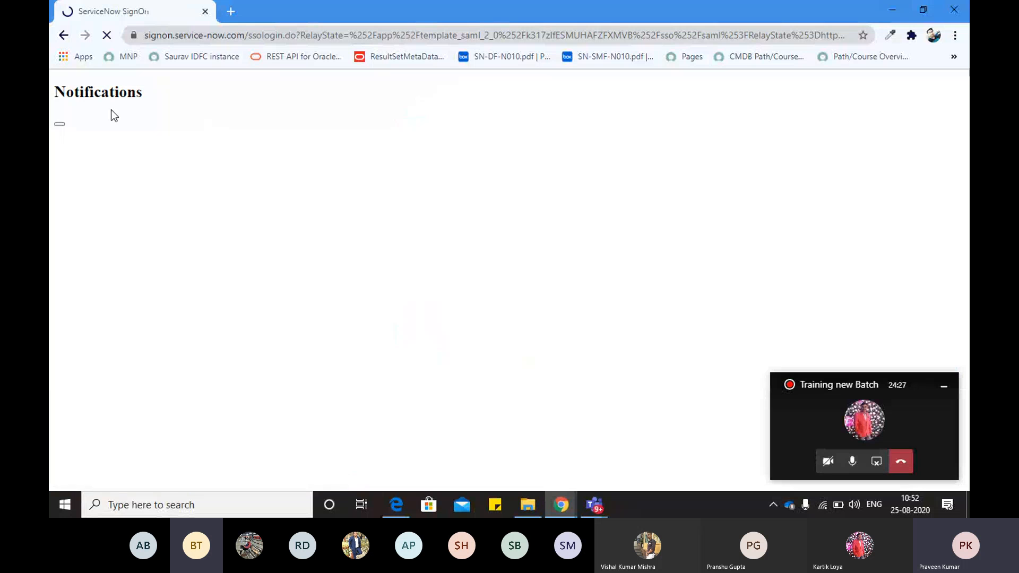
Enter the developer account e-mail on the sign-in page and continue
click(274, 192)
text(de)
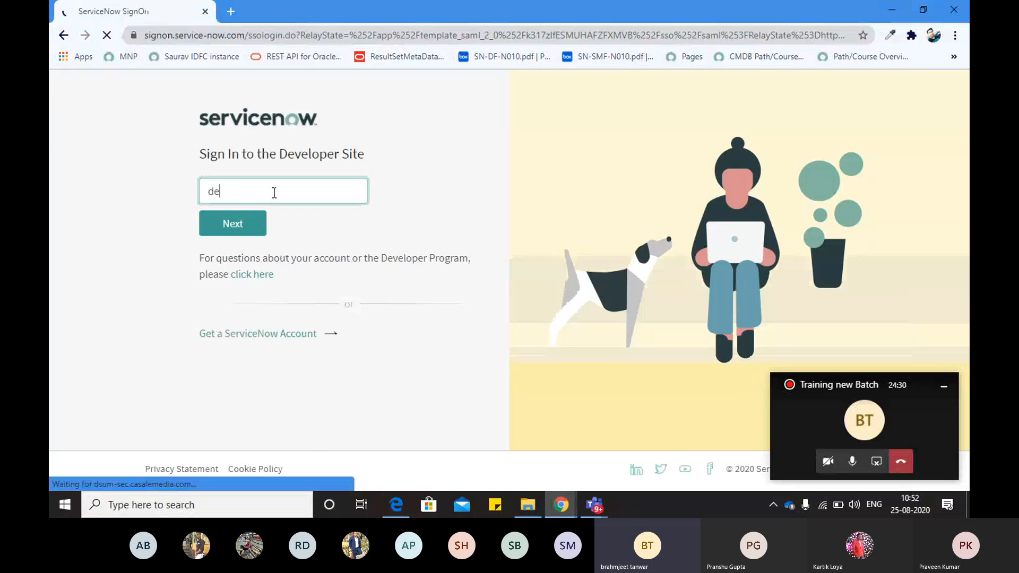
key(BackSpace)
key(BackSpace)
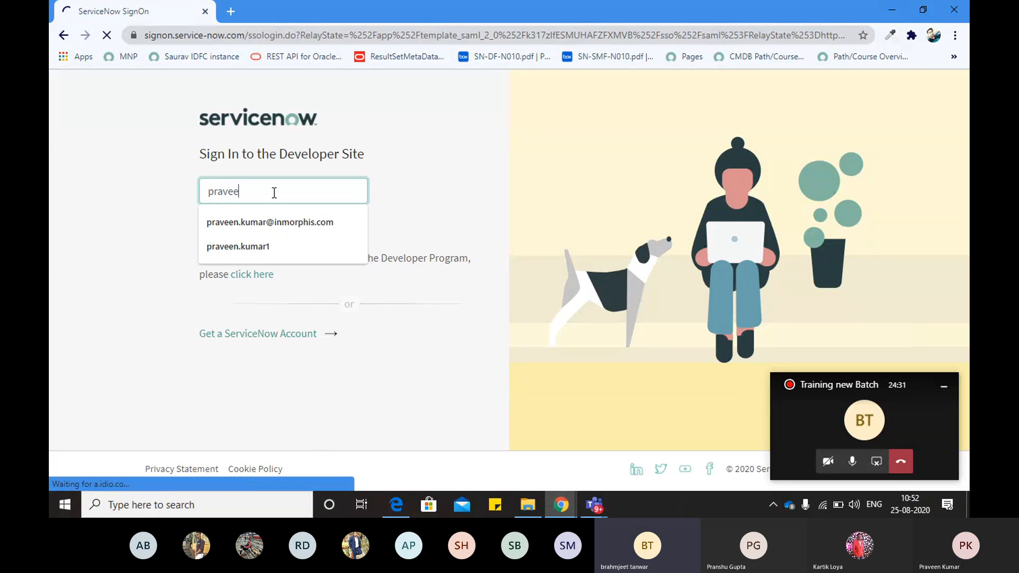
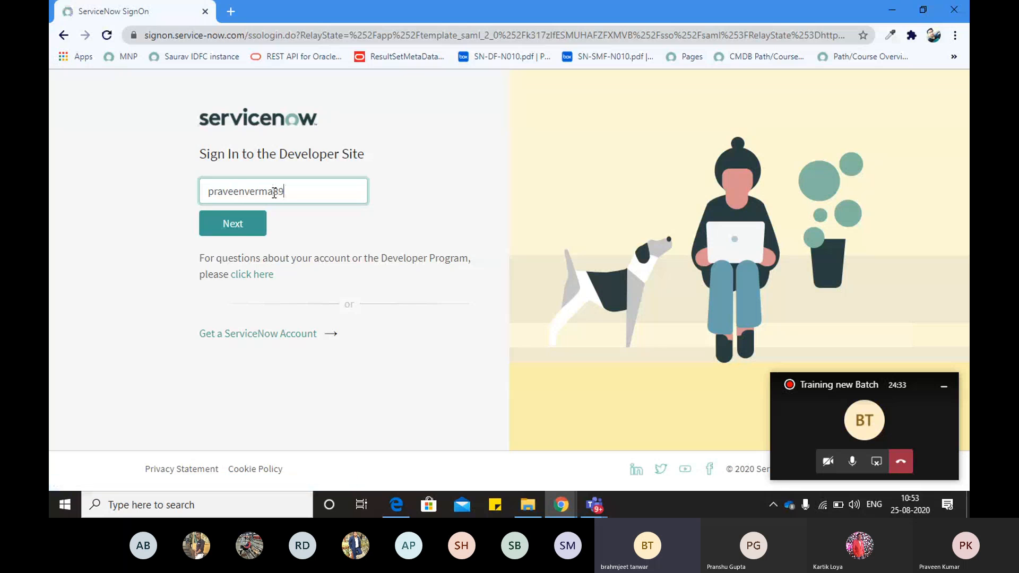
key(Return)
Enter the account password and submit the sign-in
click(266, 215)
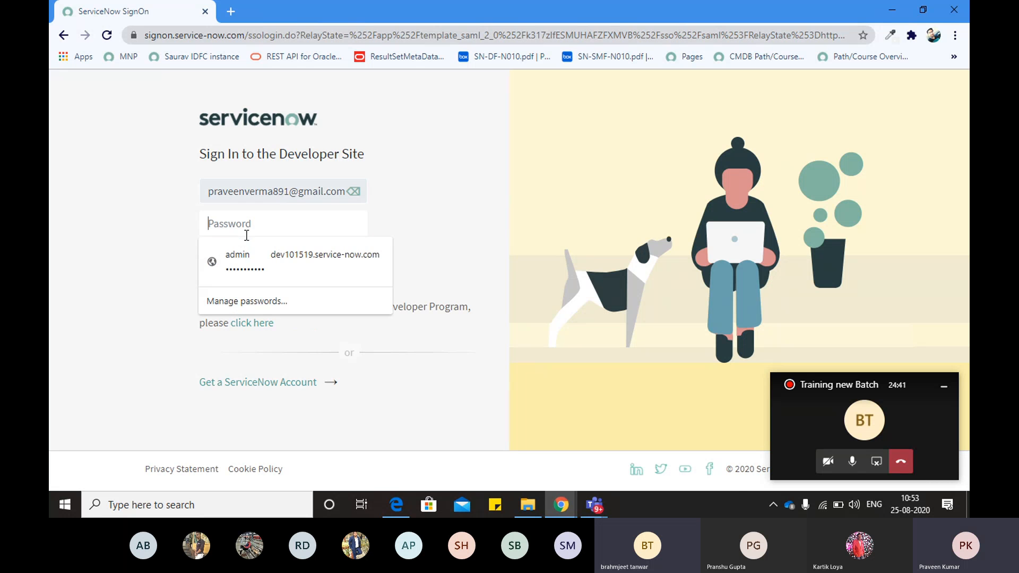
text(•)
key(BackSpace)
text(•)
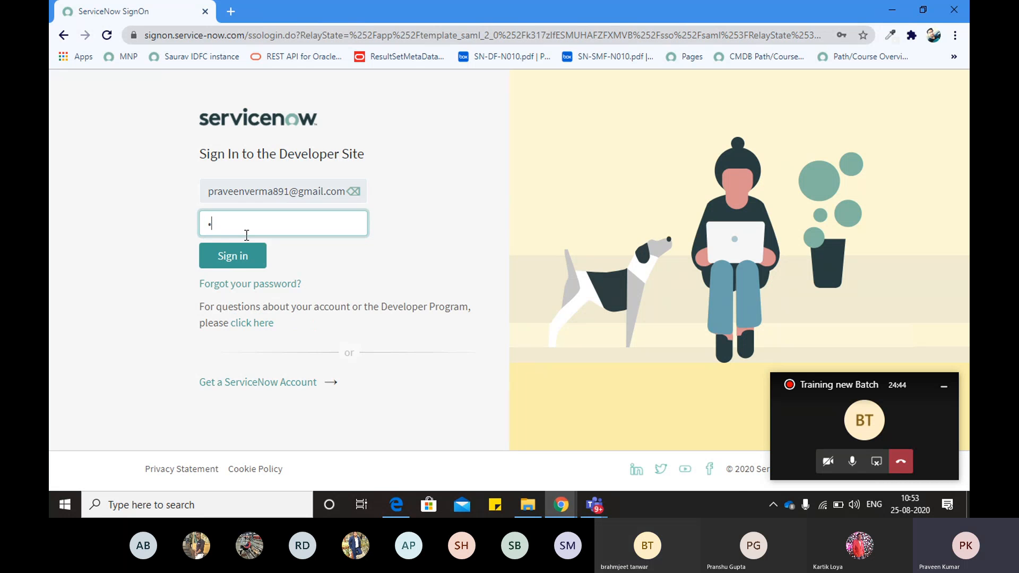
key(BackSpace)
text(••••••••)
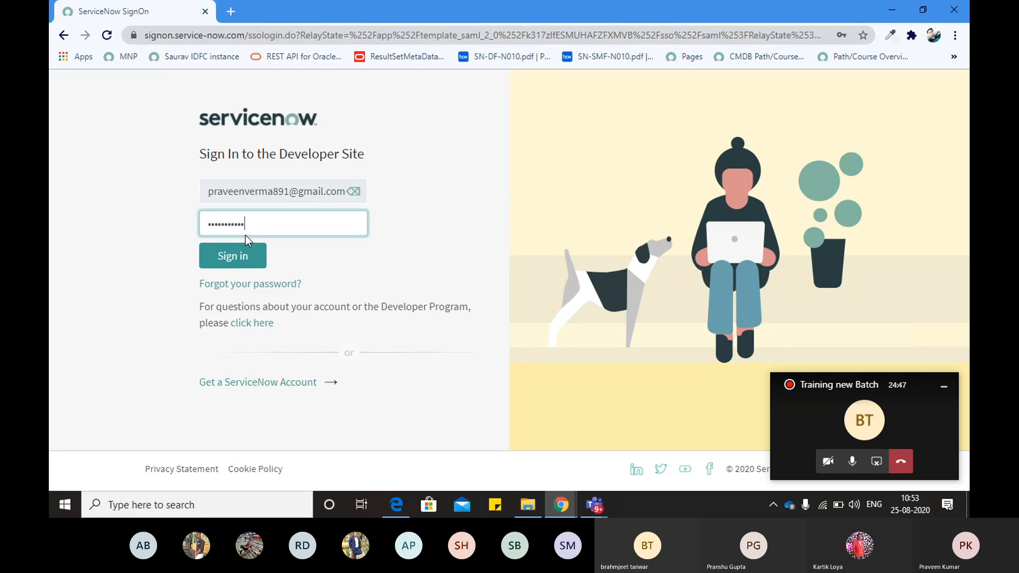
text(•••)
key(Return)
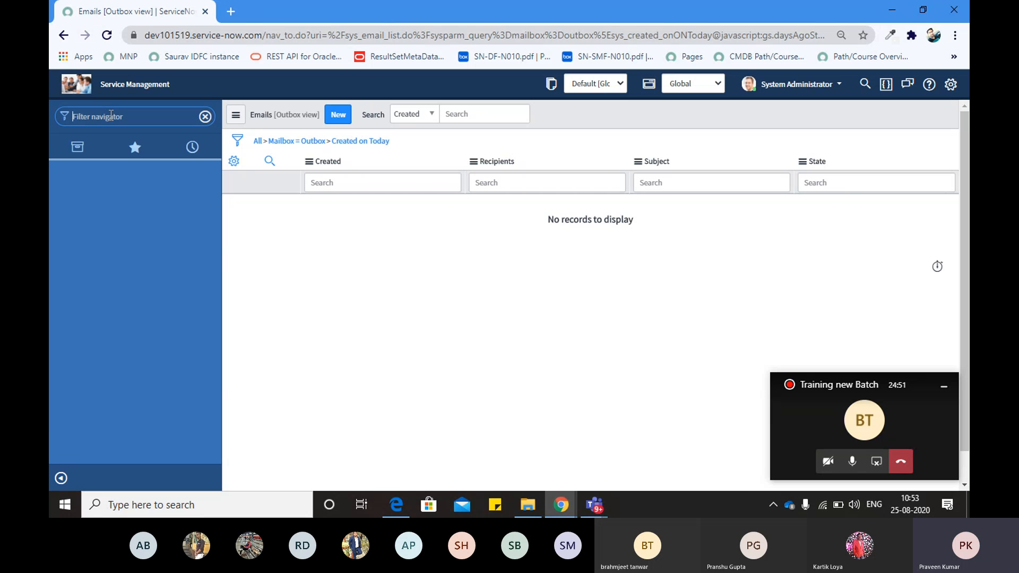
Open a blank incident.FORM record, INC0010036, and check the instance status in the developer portal
text(icnide)
text(cident)
text(.F)
text(ORM)
key(Return)
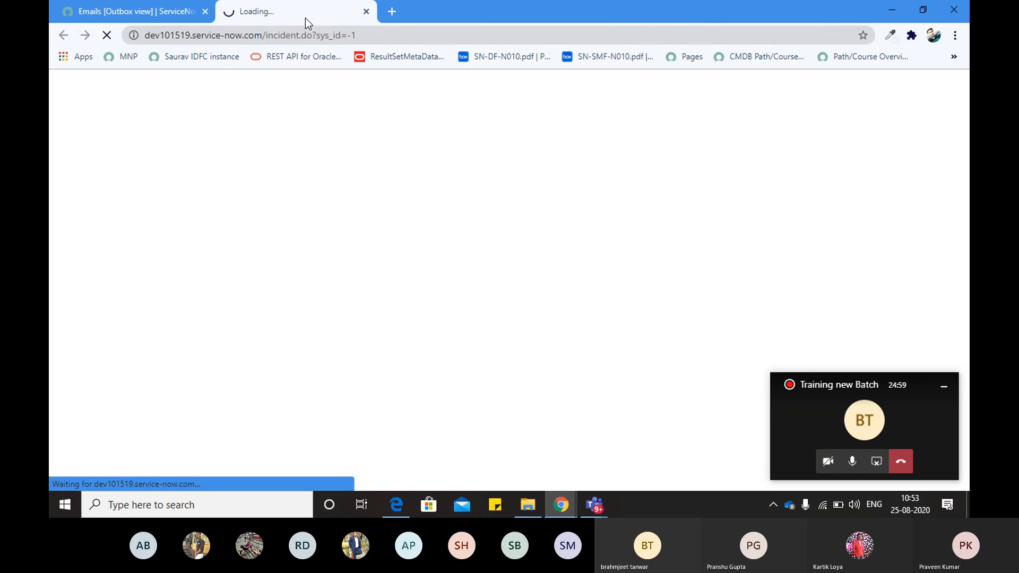
key(alt+Tab)
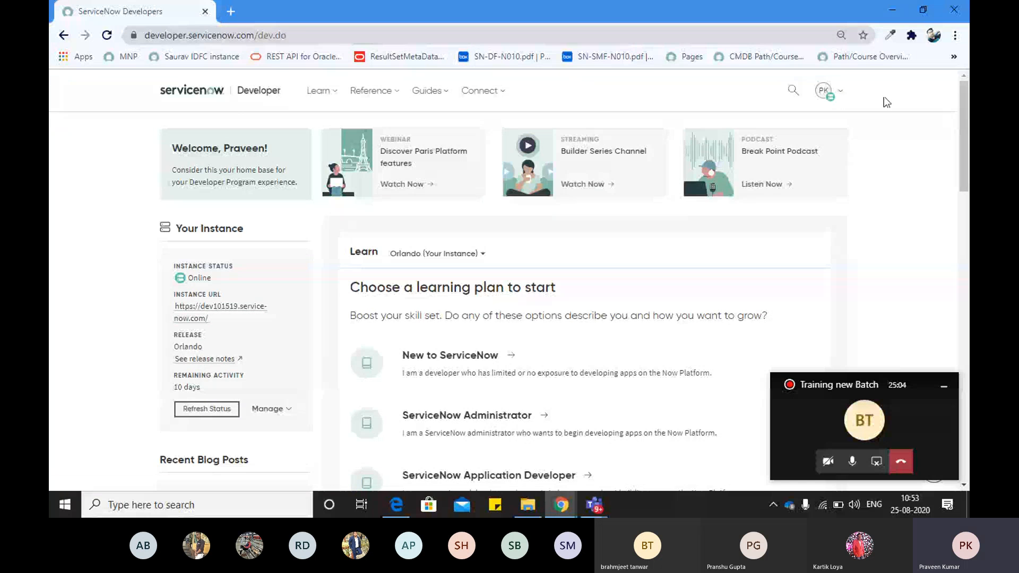
click(837, 91)
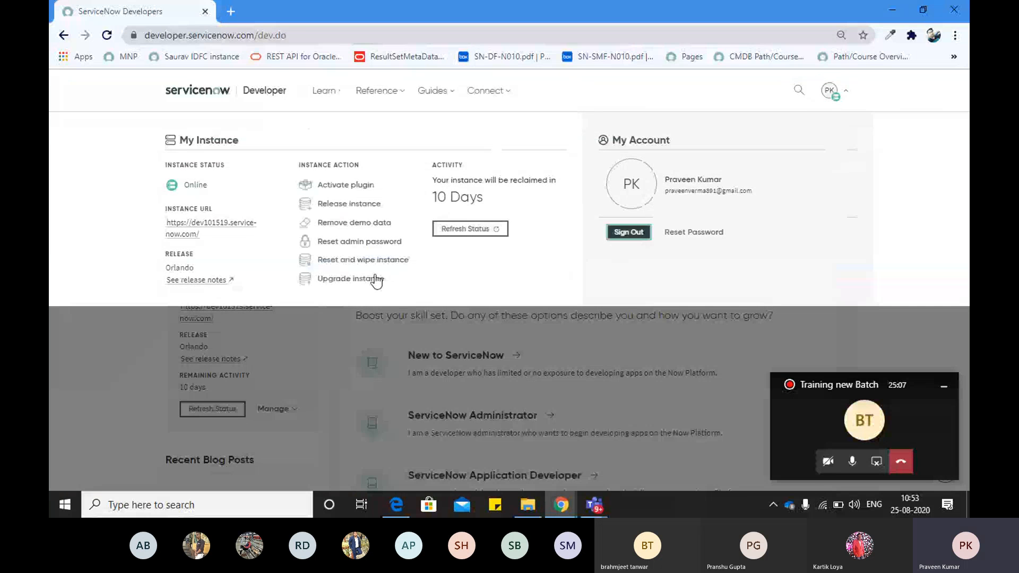
key(alt+Tab)
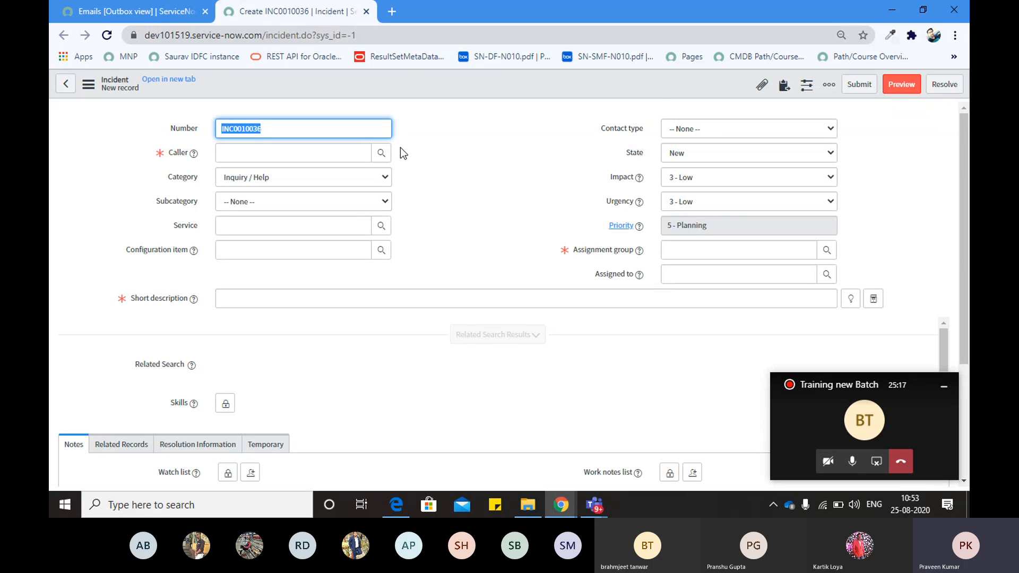
Dismiss the HELLOW alert, review the Category choices, and duplicate the incident form tab
click(626, 108)
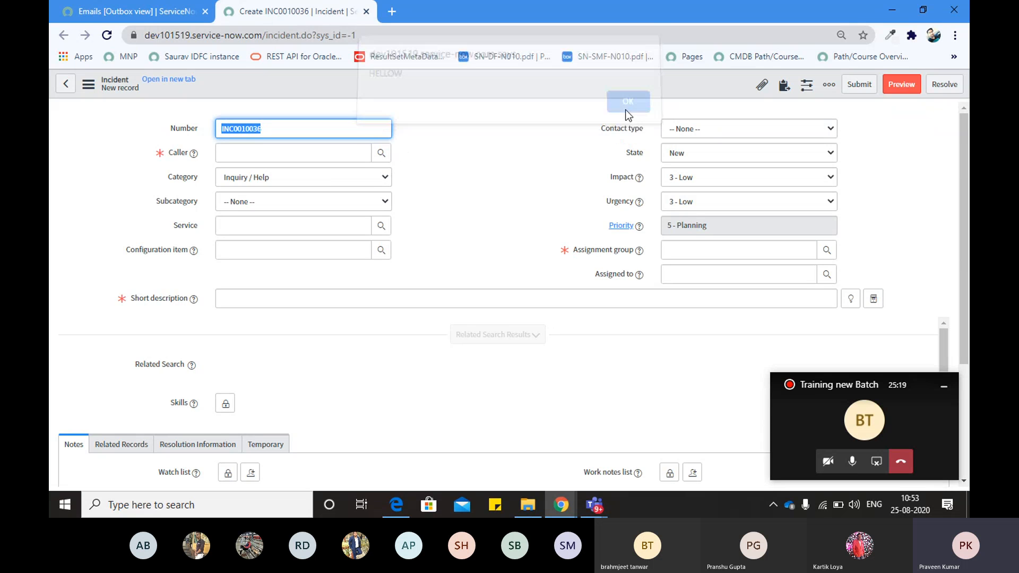
click(342, 178)
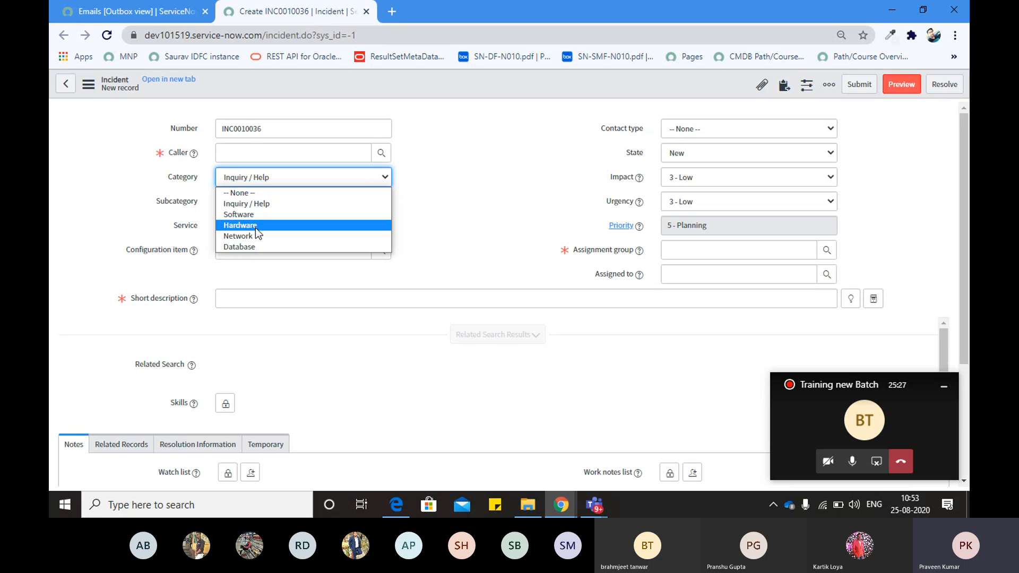
click(450, 183)
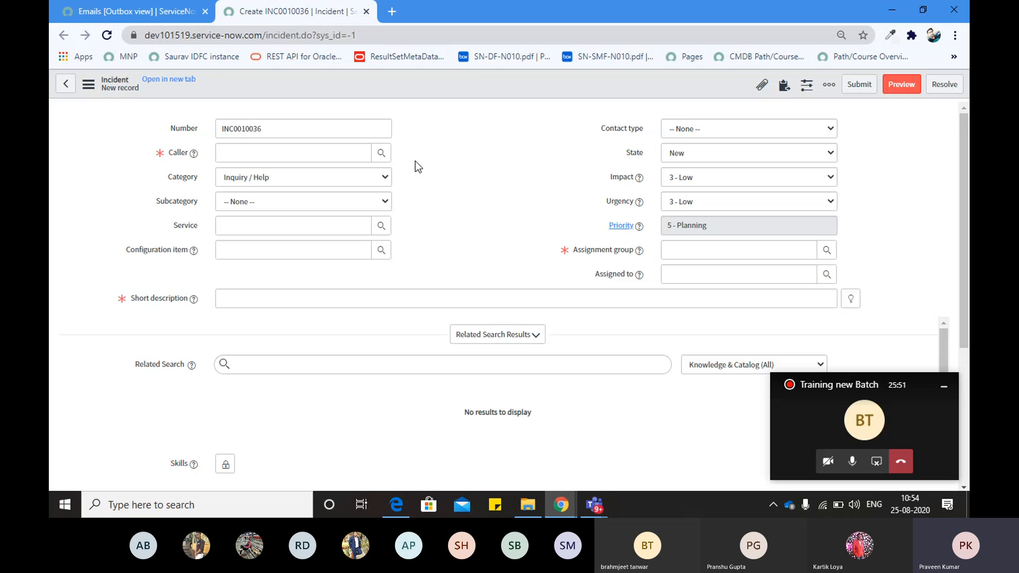
right_click(273, 11)
click(337, 94)
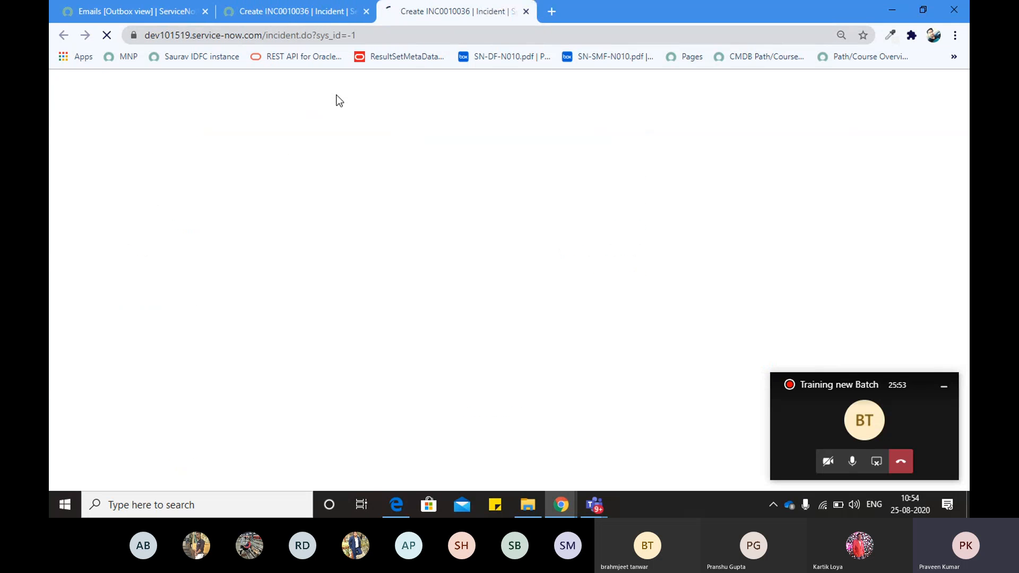
Set Category to Inquiry / Help, check the Service field, then dismiss HELLOW on INC0010037
click(285, 8)
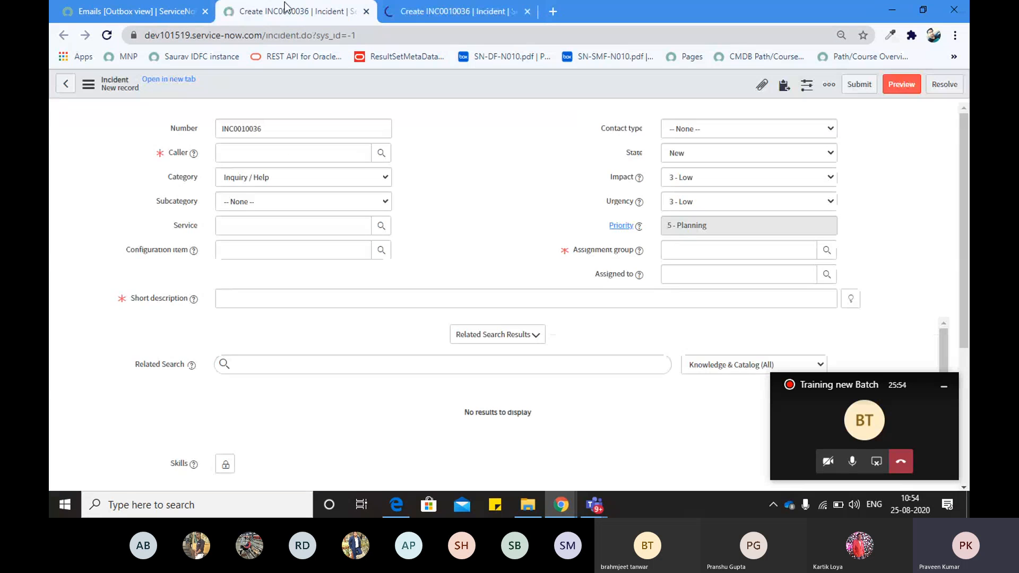
click(326, 35)
click(328, 202)
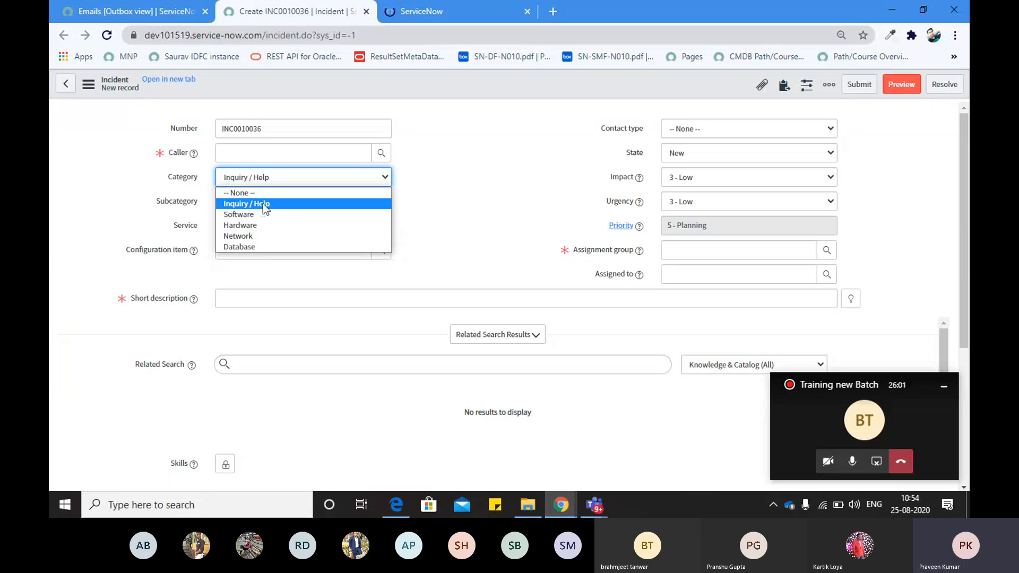
click(262, 202)
drag(179, 226, 212, 222)
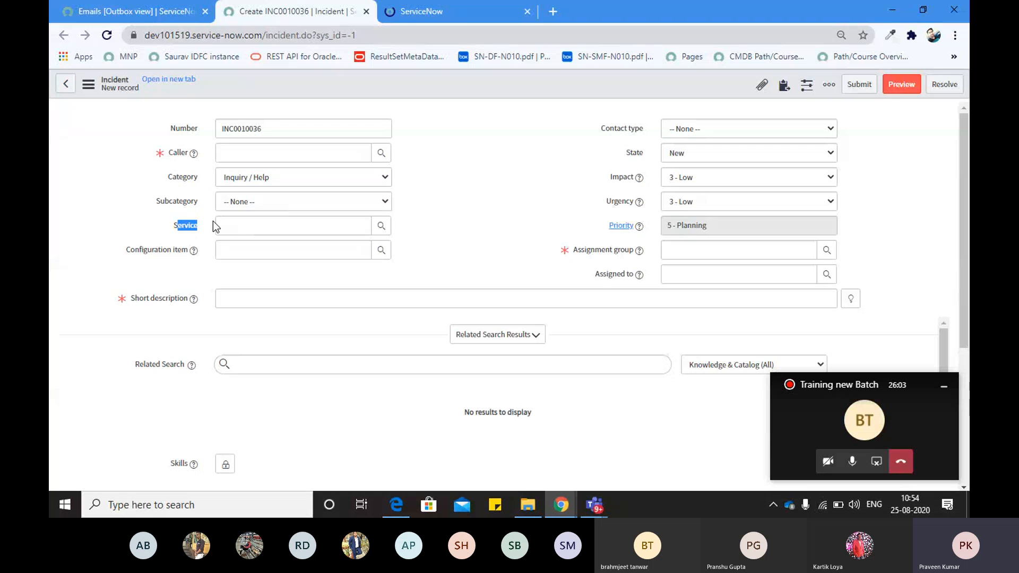
click(175, 227)
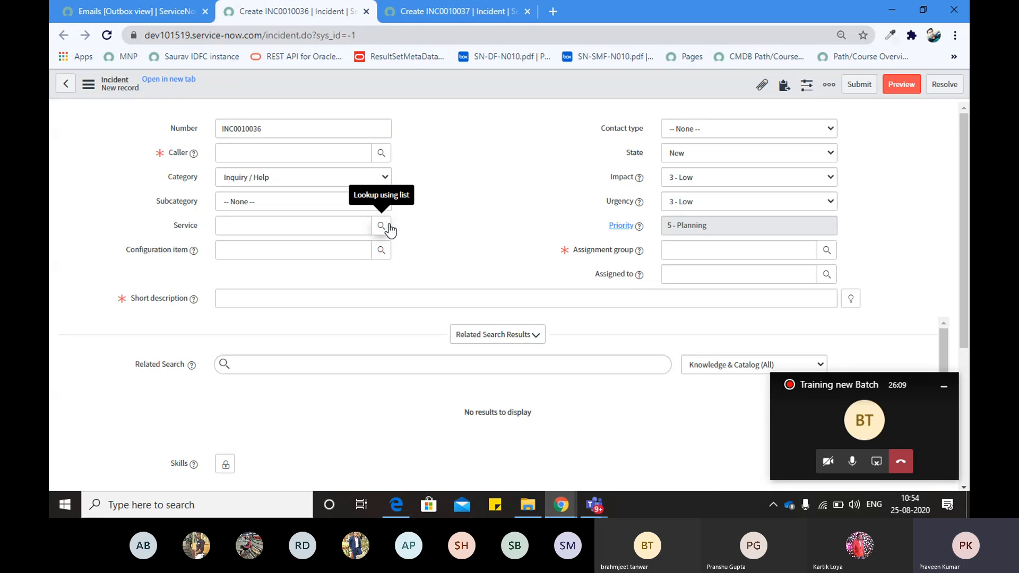
click(240, 181)
click(168, 221)
click(177, 227)
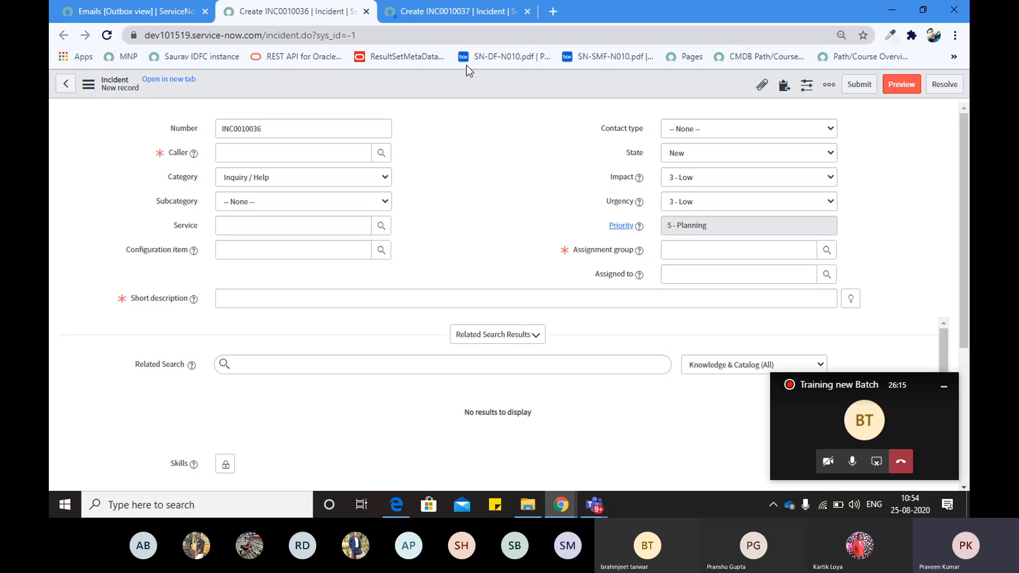
click(451, 16)
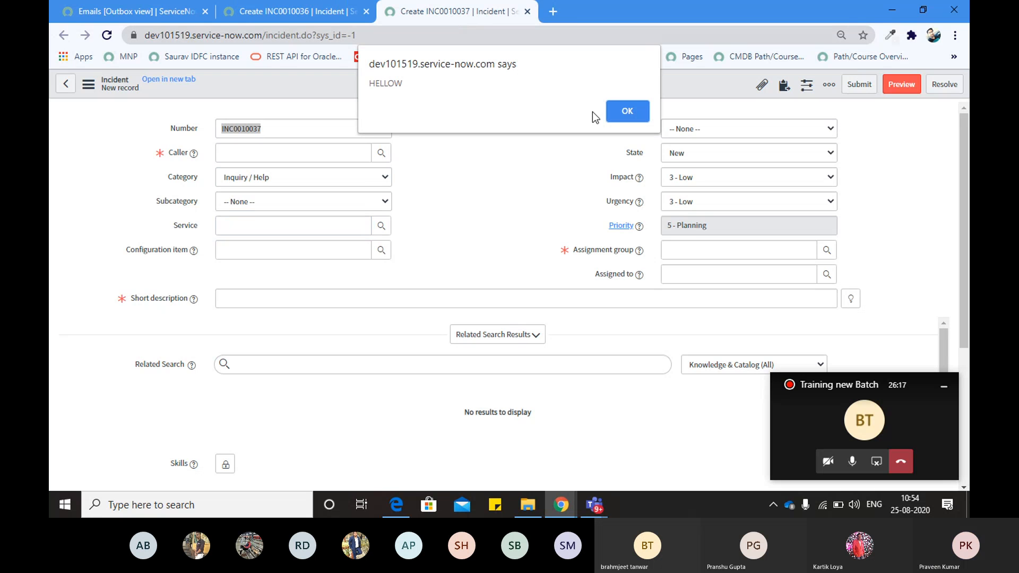
click(612, 112)
From the incident form header menu choose Configure > UI Policies to list the six policies
right_click(489, 97)
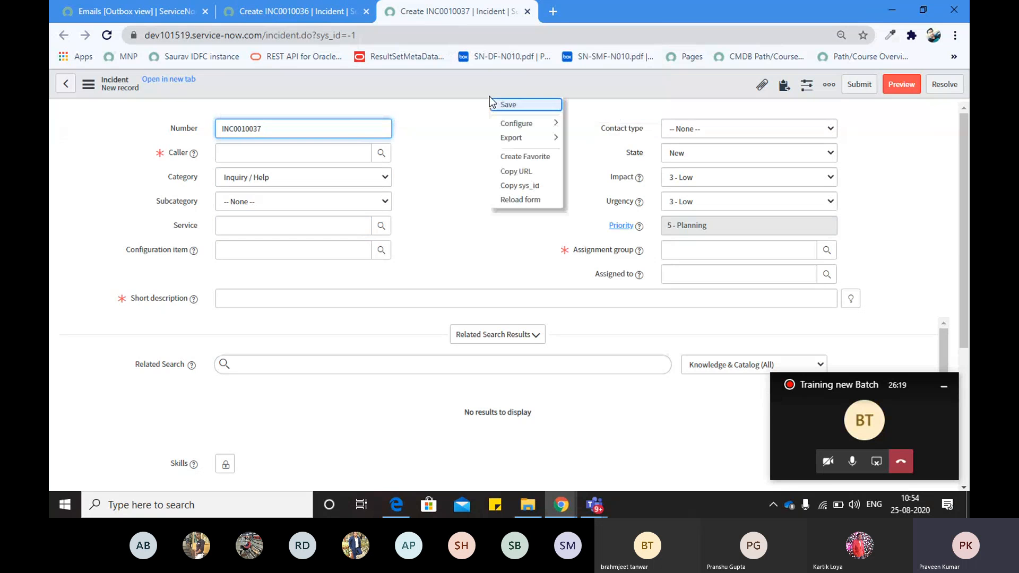
mouse_move(538, 132)
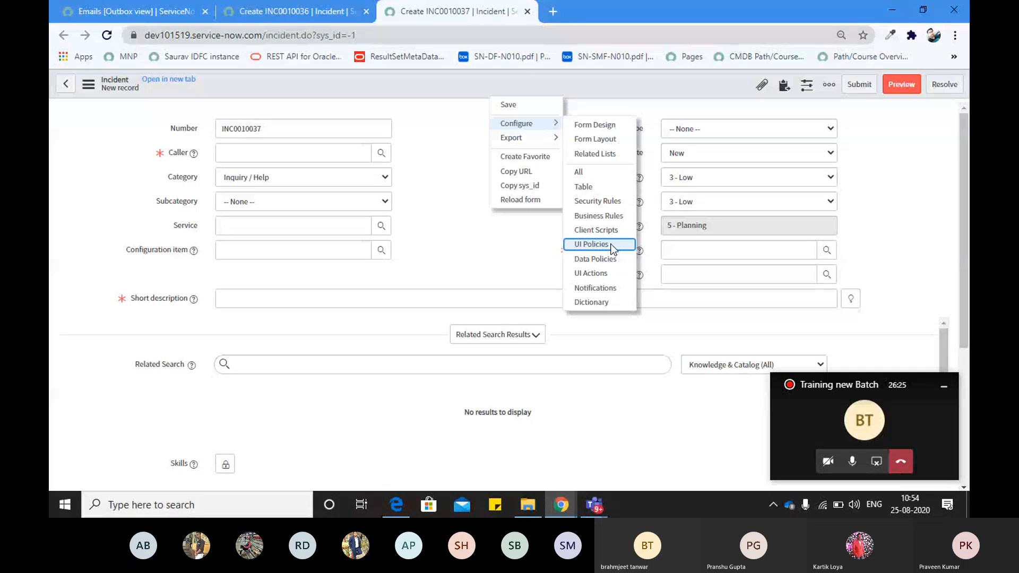
click(612, 247)
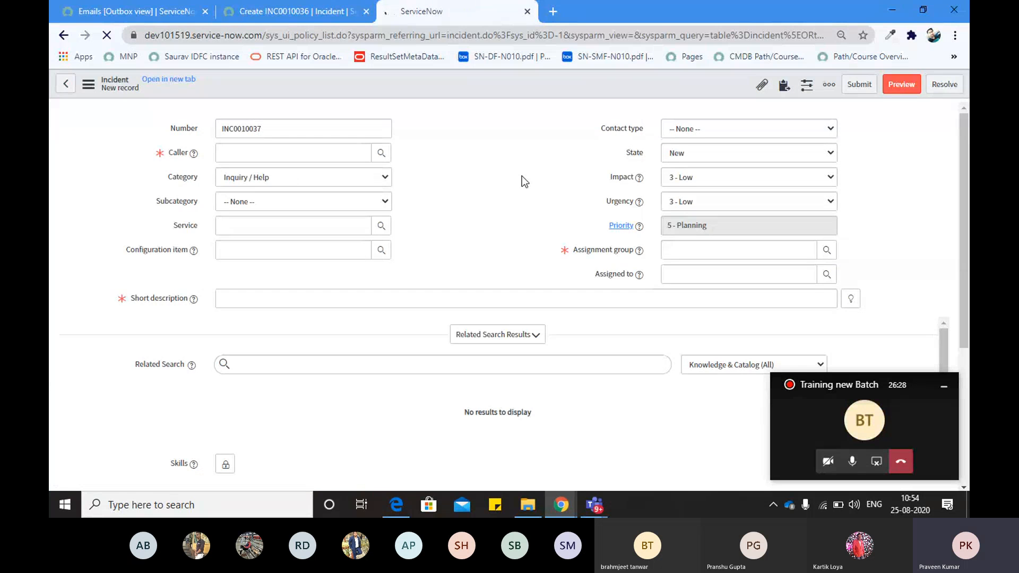
key(alt+Tab)
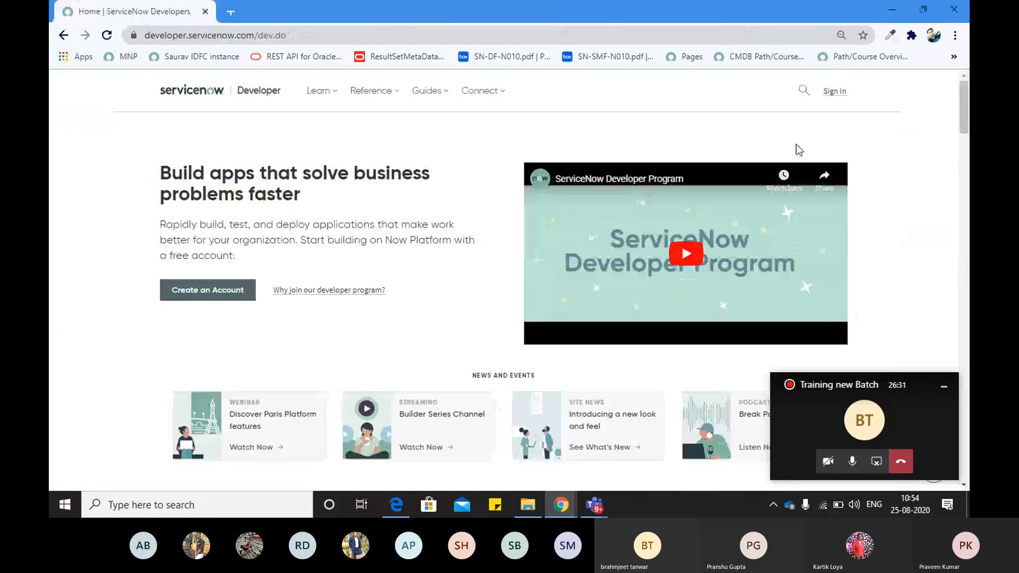
key(alt+Tab)
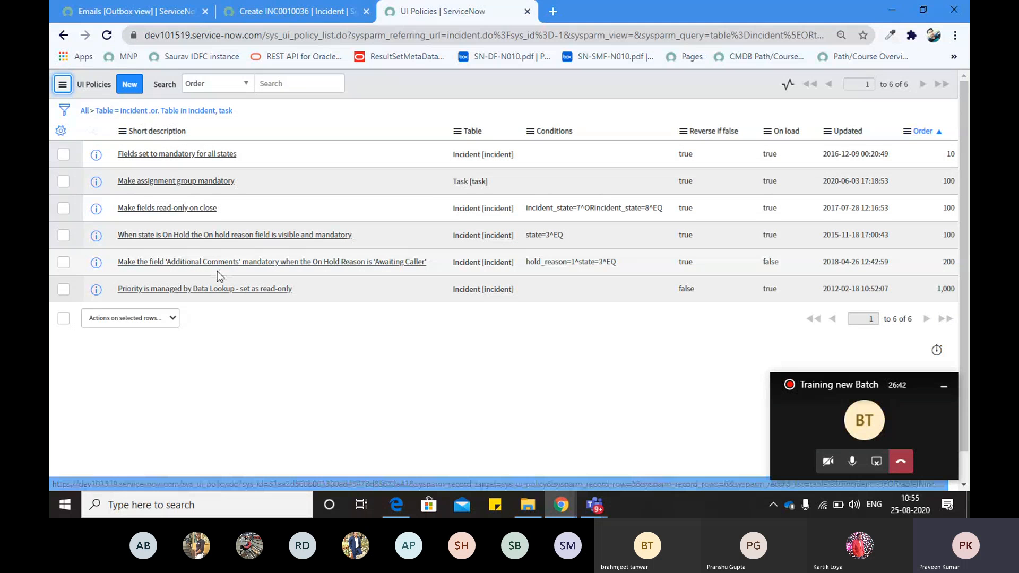
Recheck the Category options on INC0010036, then return to the UI Policies list
click(128, 86)
click(292, 13)
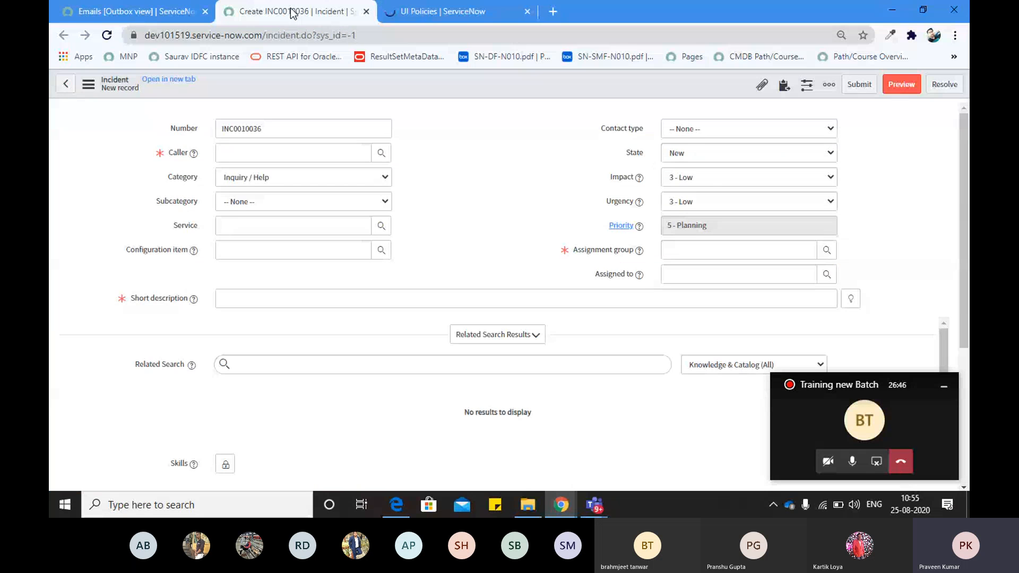
click(246, 179)
click(142, 198)
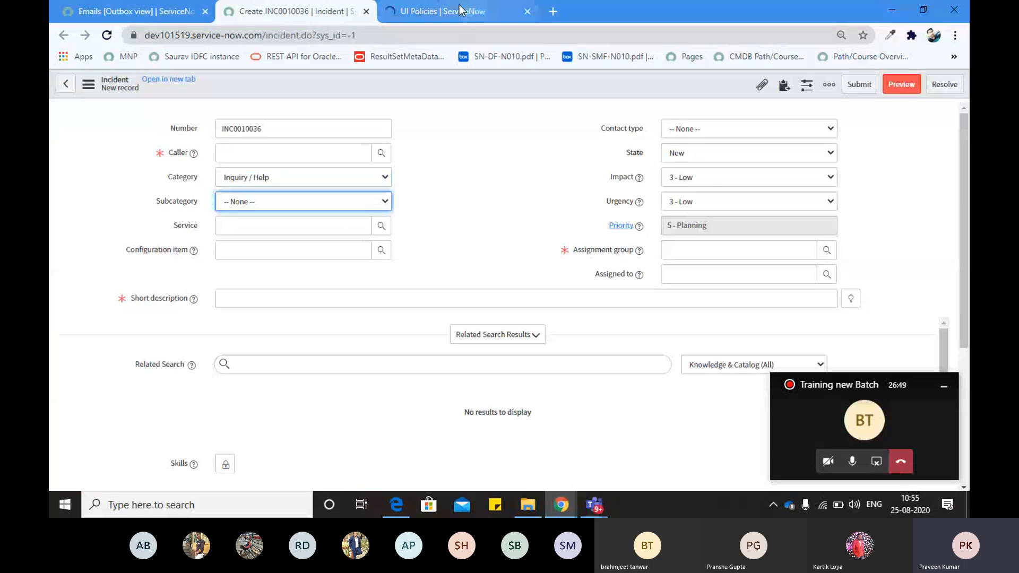
click(459, 10)
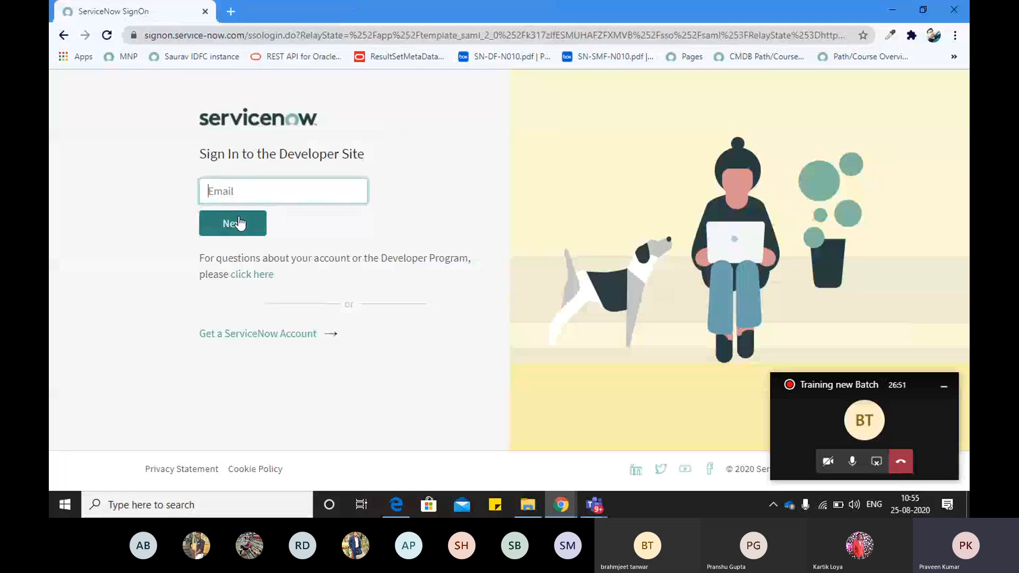
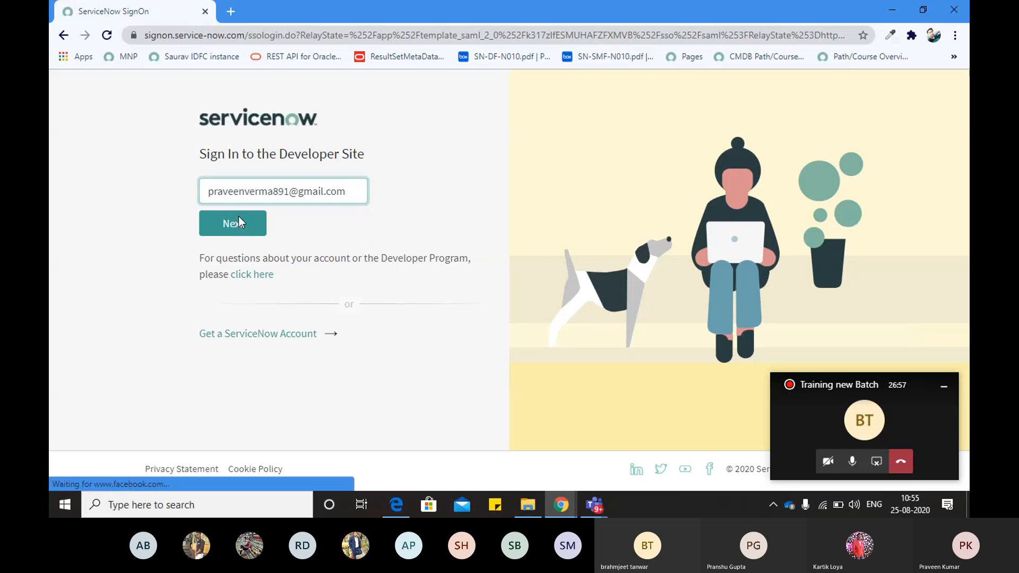
Sign in to the Developer Site with the account e-mail and password
click(251, 224)
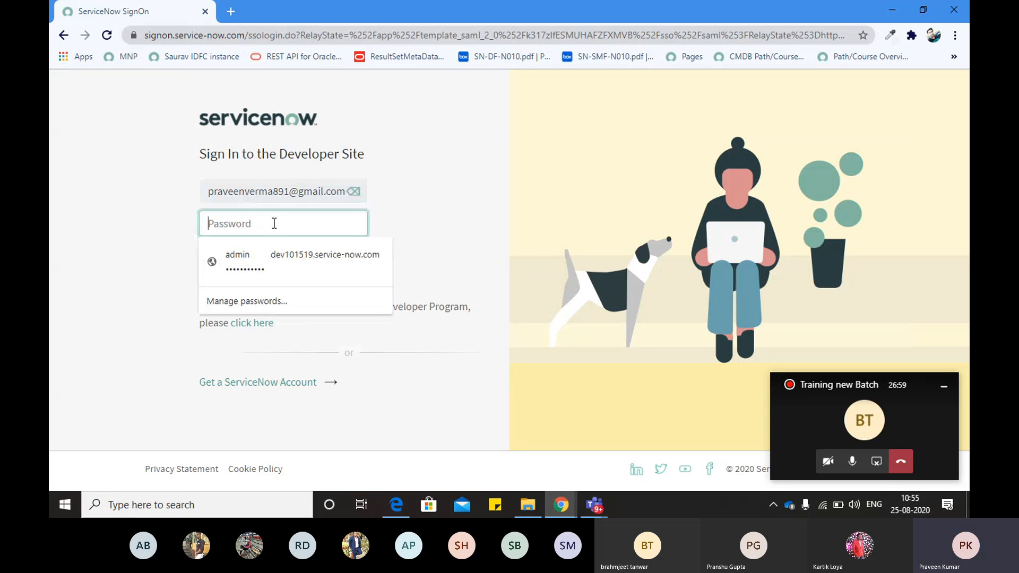
text(••••)
key(BackSpace)
key(BackSpace)
key(BackSpace)
key(BackSpace)
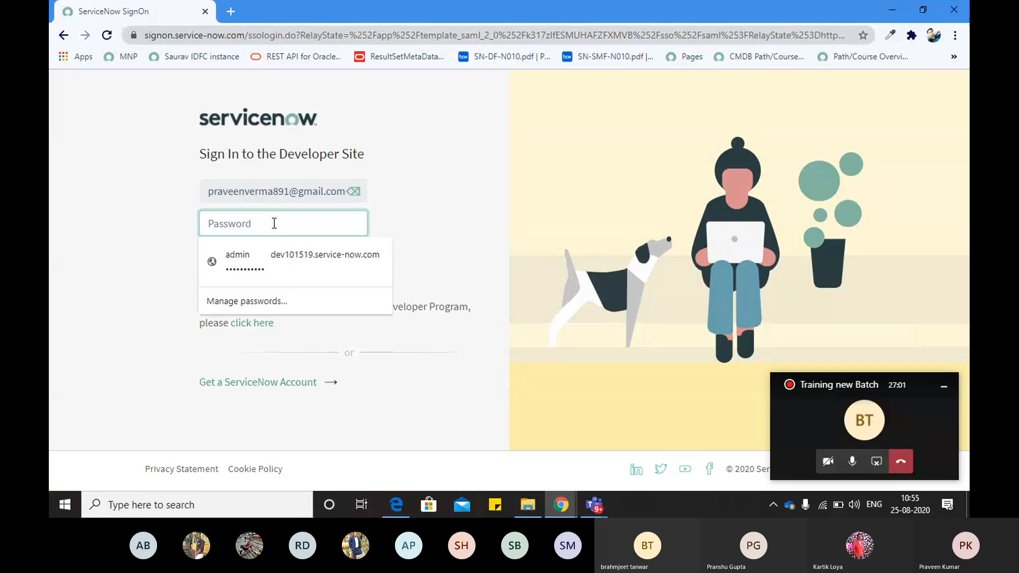
text(••••)
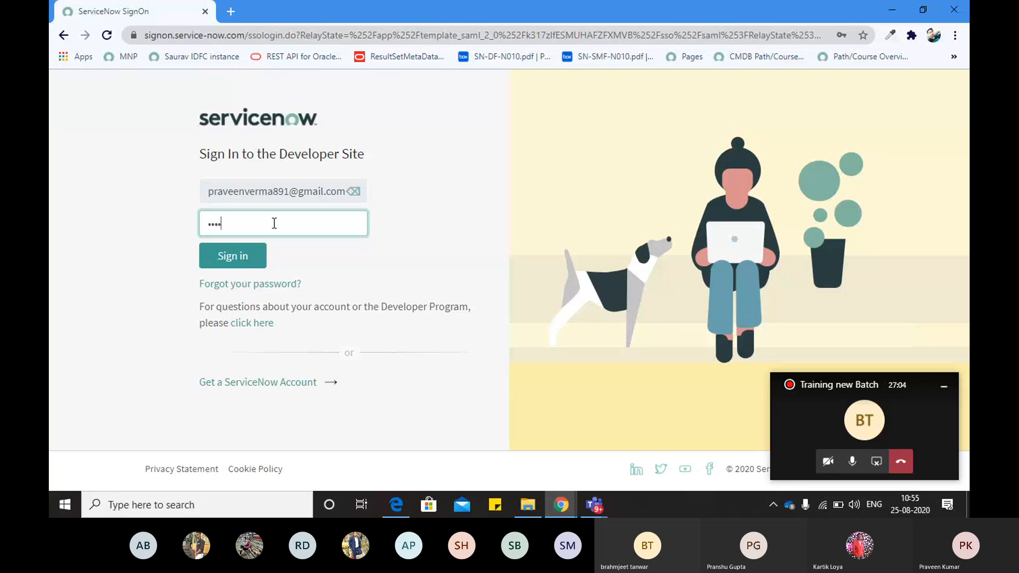
text(•••••••)
key(Return)
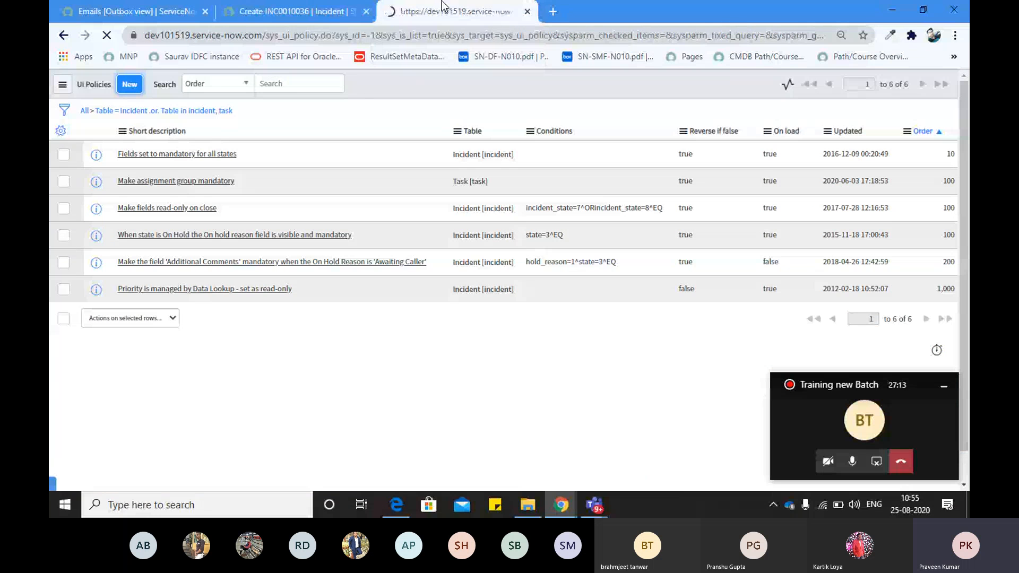
Give the new Incident UI Policy the short description 'make service readonly if category is inquiry/help'
click(396, 36)
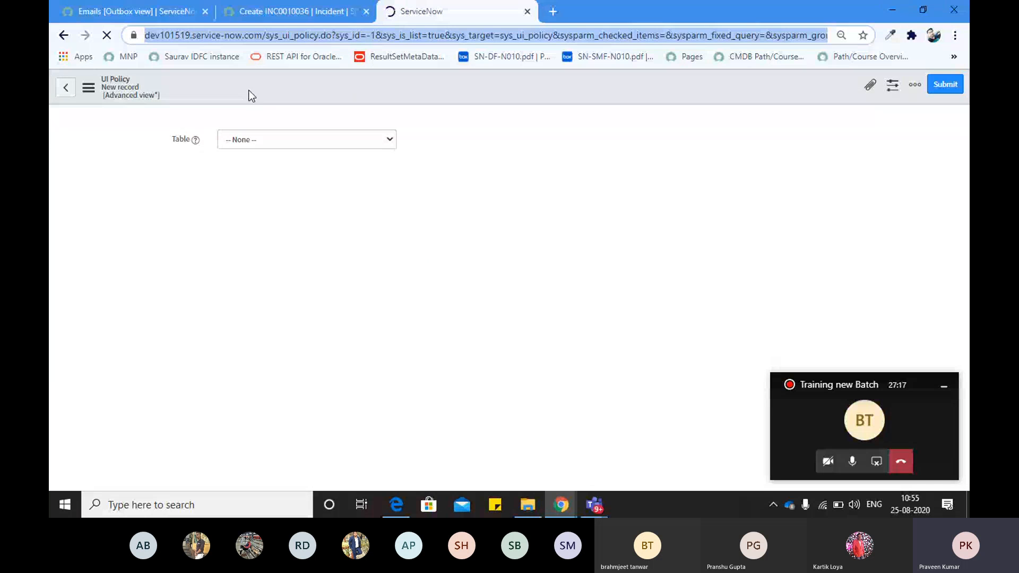
key(alt+Tab)
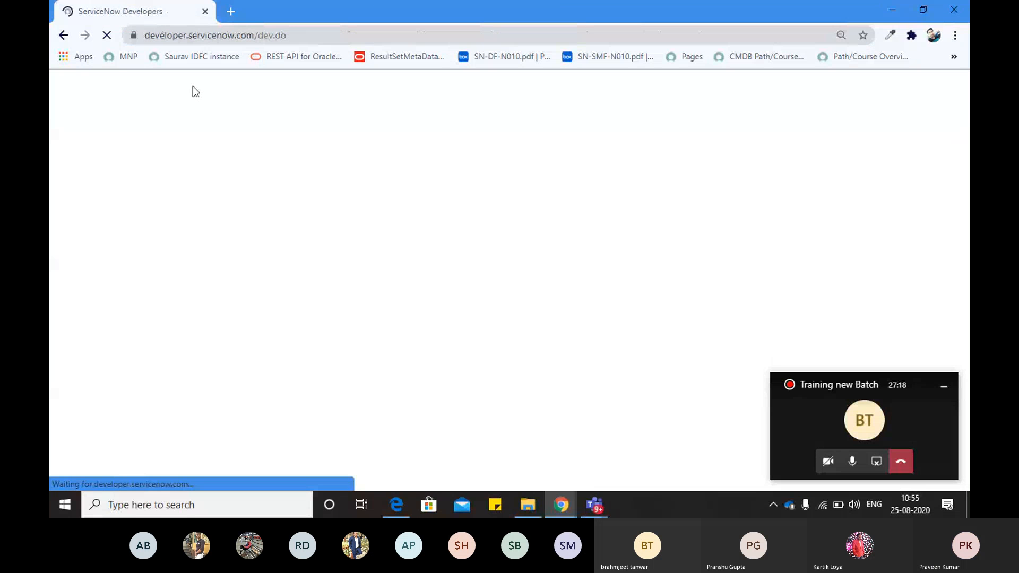
key(alt+Tab)
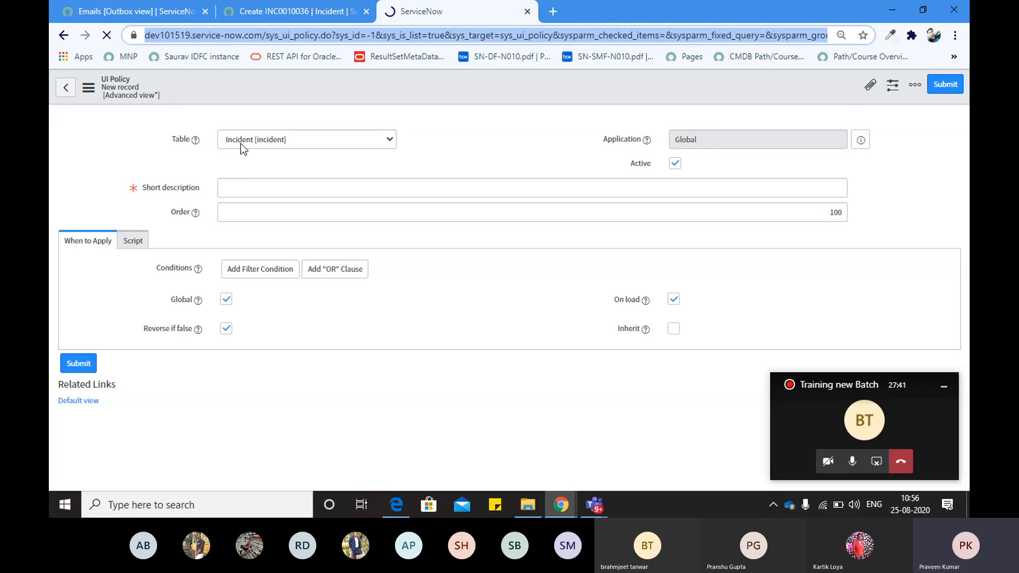
click(237, 188)
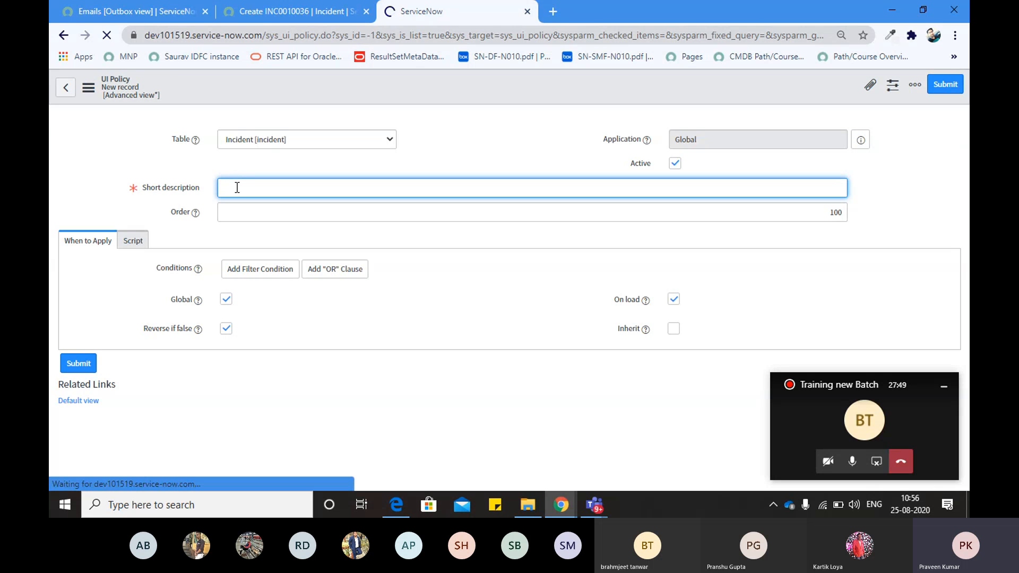
text(Hide)
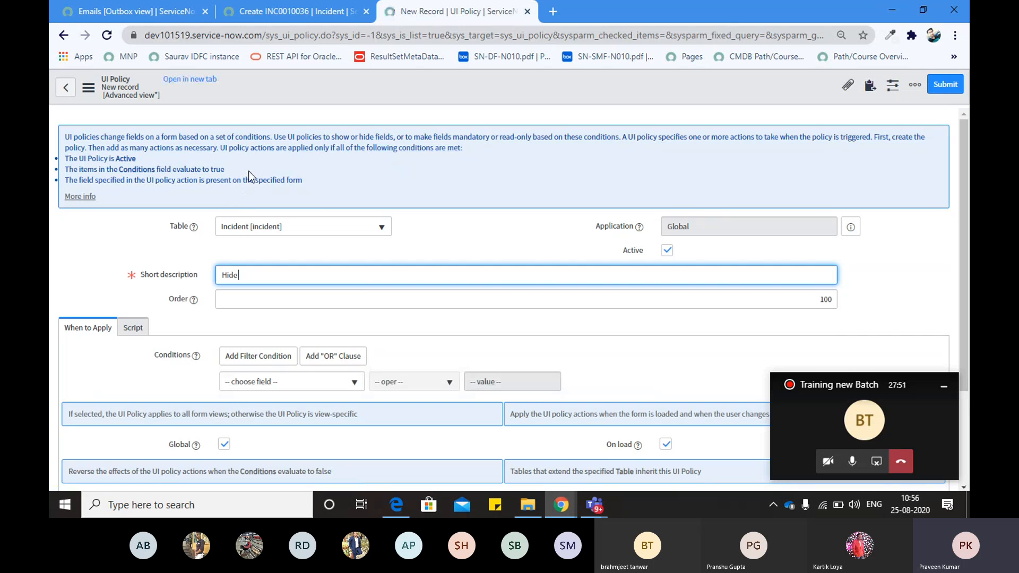
key(BackSpace)
key(BackSpace)
key(BackSpace)
key(BackSpace)
text(make)
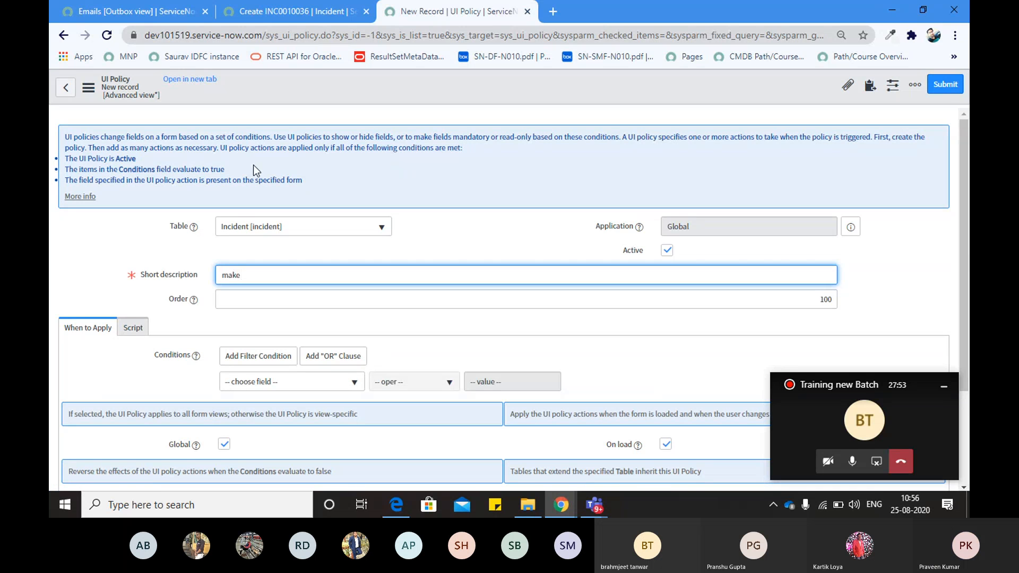
text( service rea)
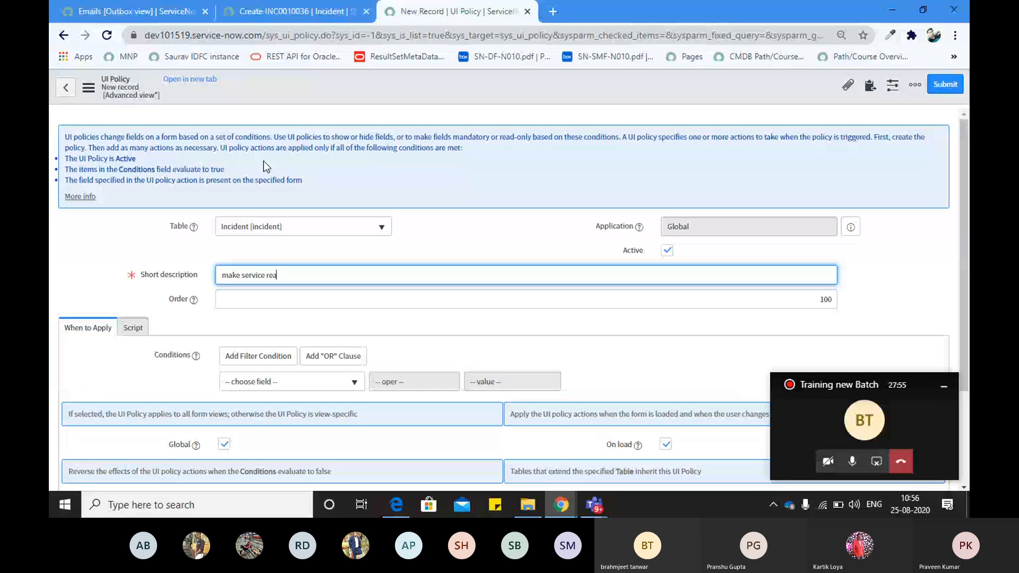
text(donly if at)
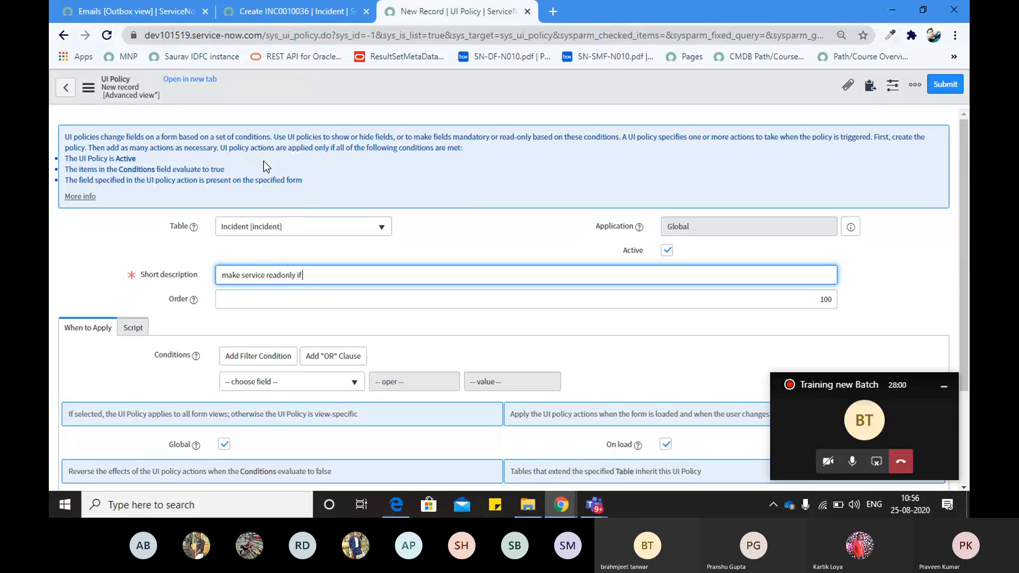
key(BackSpace)
key(BackSpace)
text(category is inquiry/help)
click(435, 202)
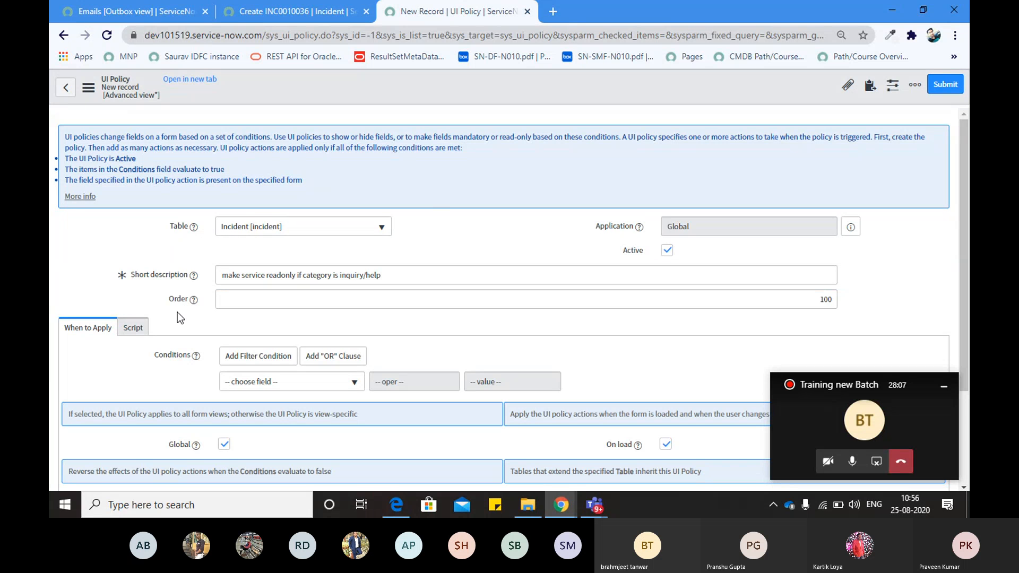
Build the policy condition Category is Inquiry / Help, then check the Global option
scroll(177, 312, down, 2)
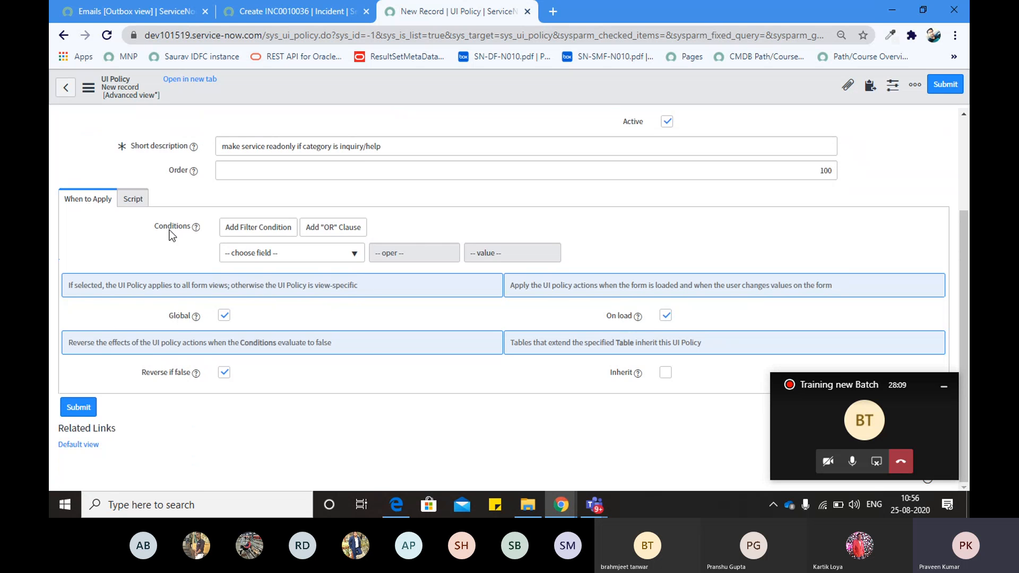
click(262, 258)
text(cate)
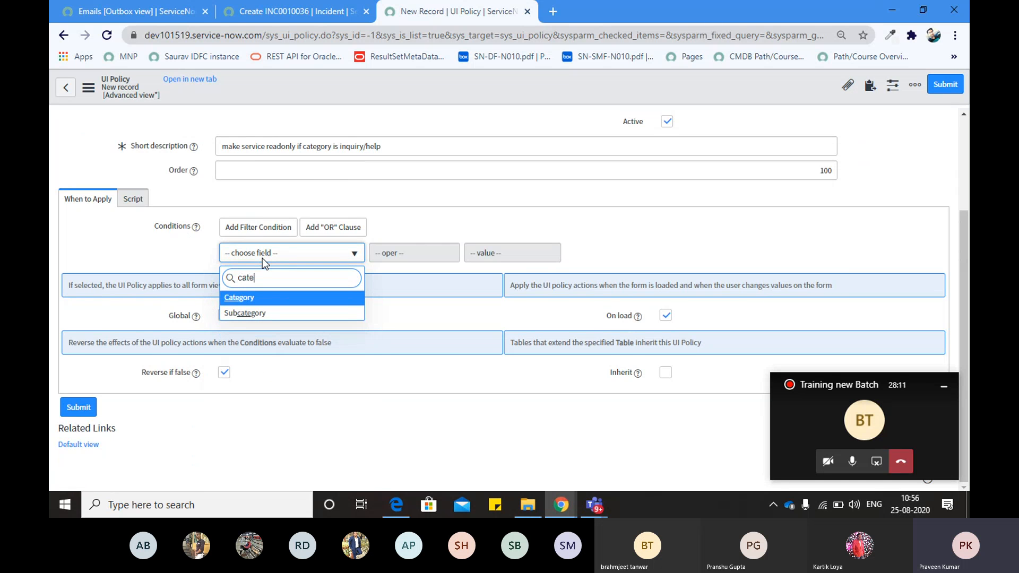
key(Return)
click(517, 253)
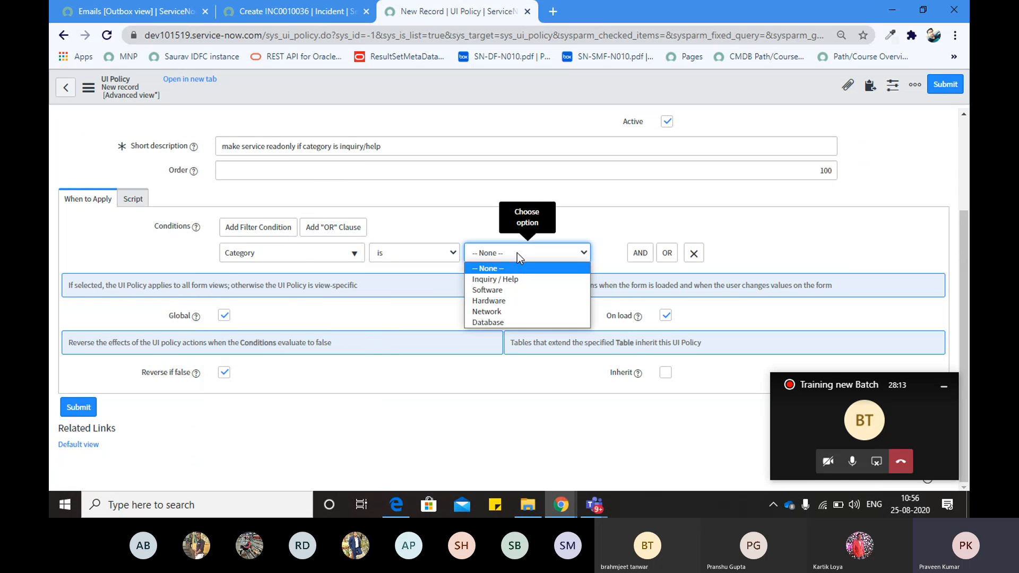
click(495, 279)
scroll(364, 304, up, 3)
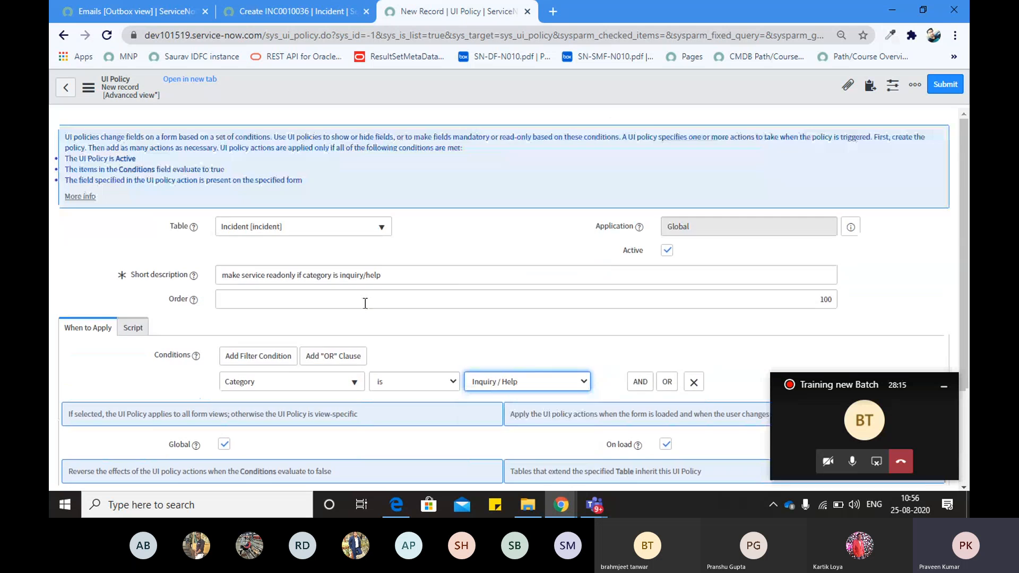
scroll(365, 303, down, 3)
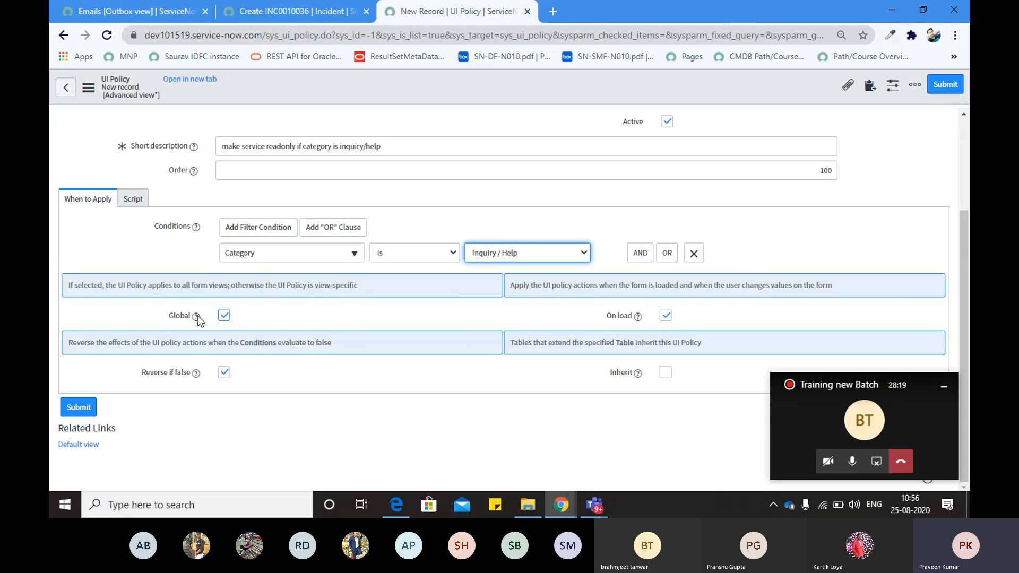
drag(168, 317, 182, 316)
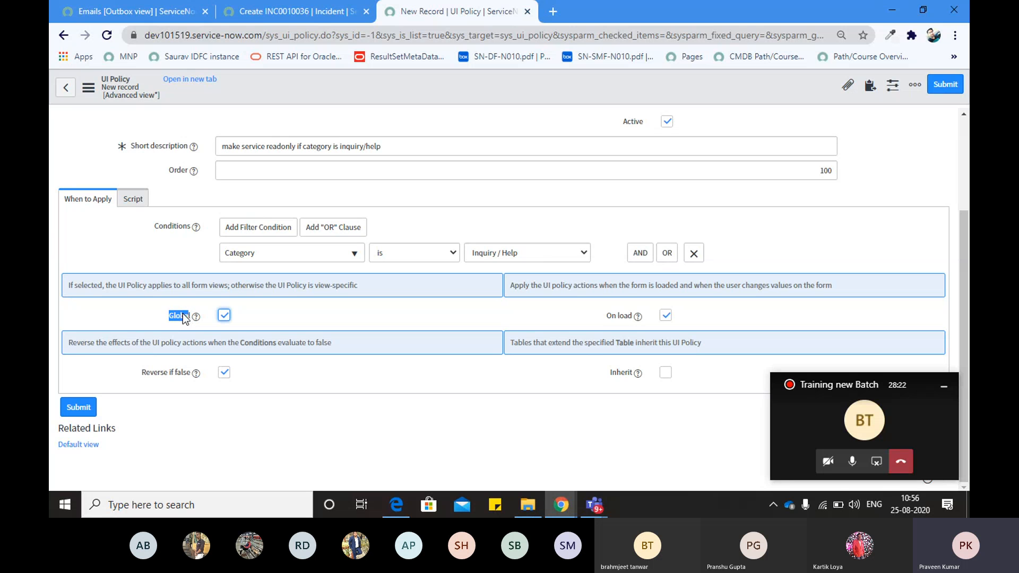
click(132, 323)
Review the On load and Reverse if false options, then save the UI Policy and stay on it
click(293, 12)
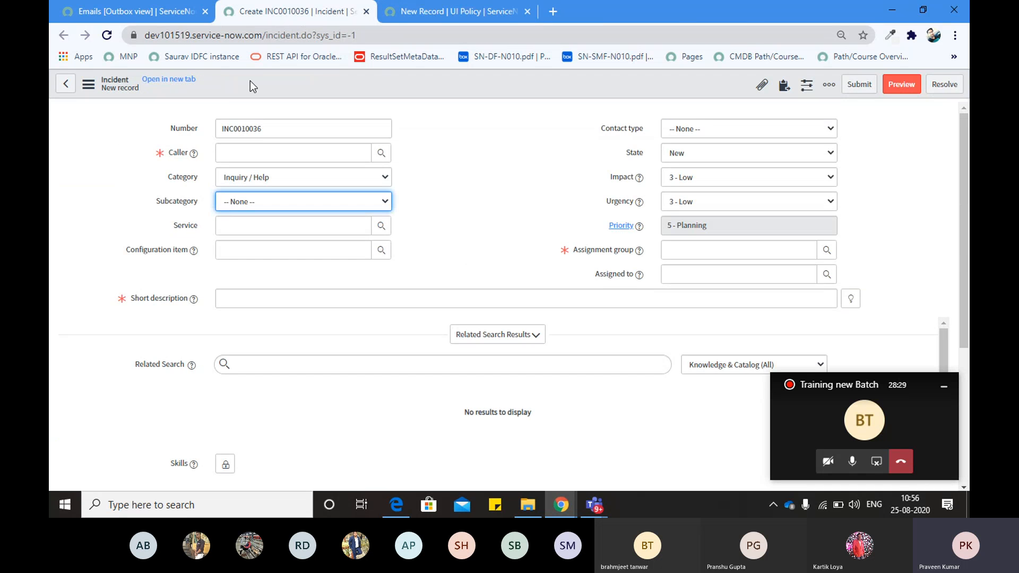
click(418, 10)
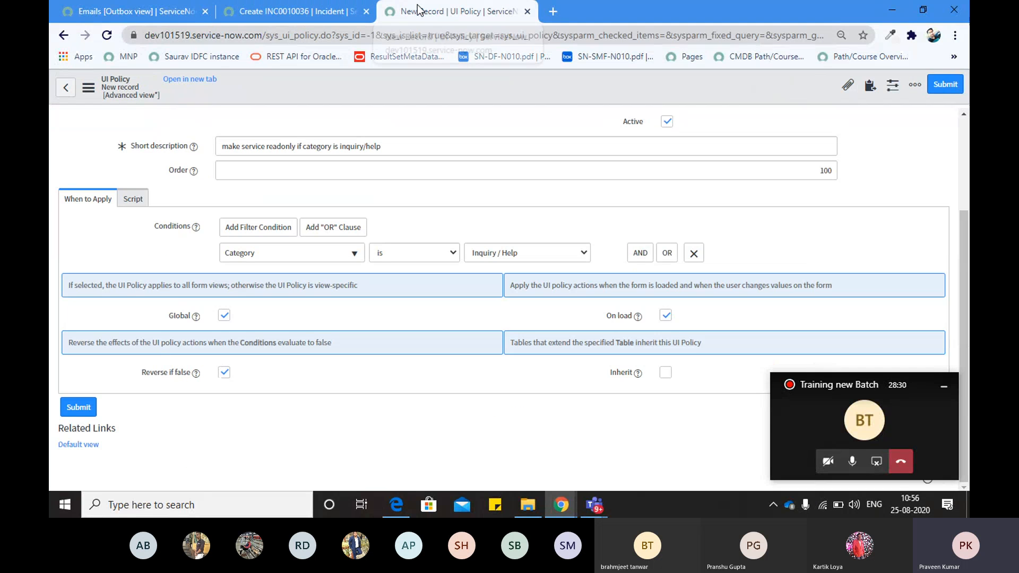
triple_click(616, 316)
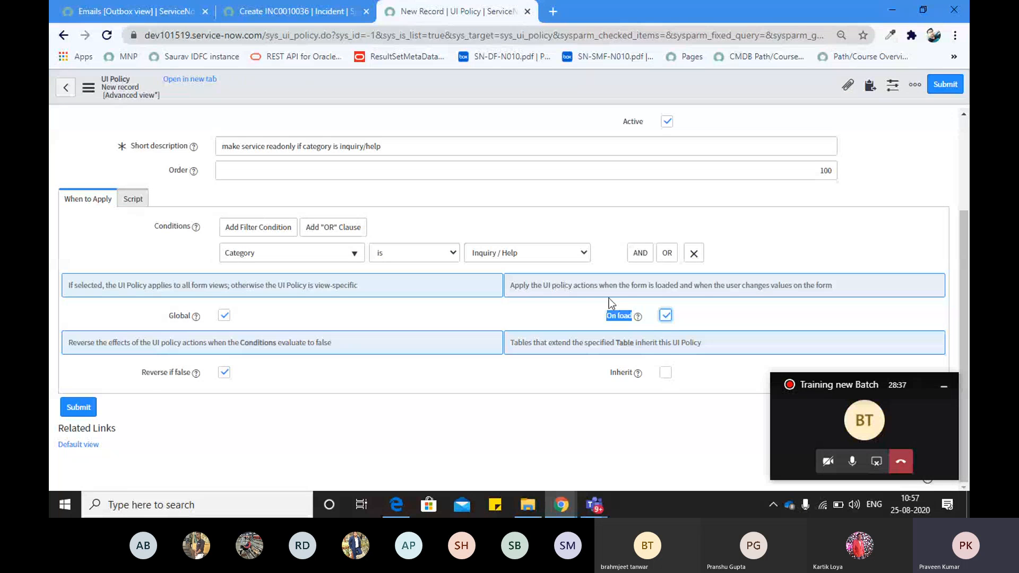
triple_click(169, 372)
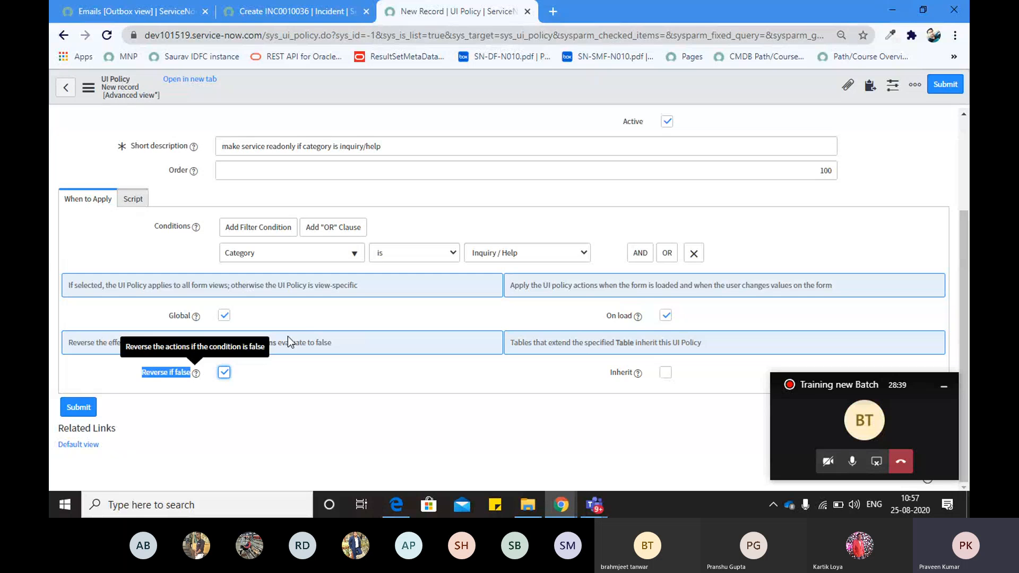
click(317, 320)
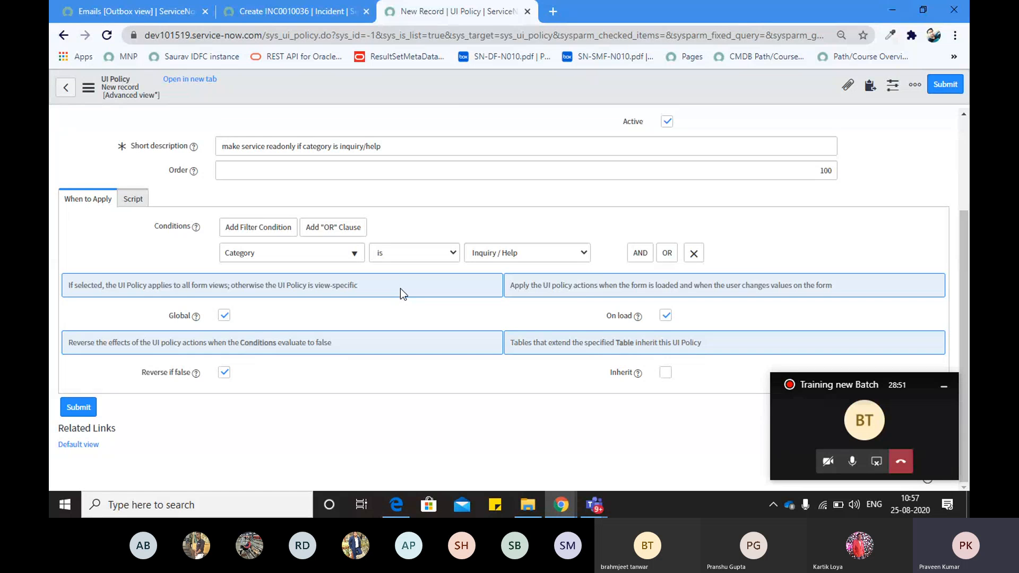
right_click(378, 87)
click(393, 94)
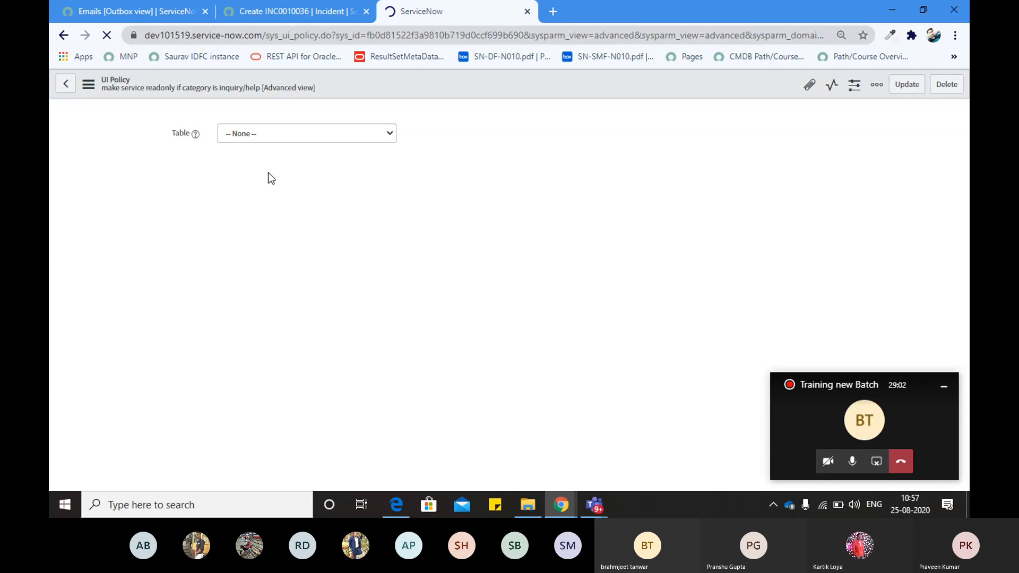
Attempt to sign out of the developer site and dismiss the bad network quality notice
key(alt+Tab)
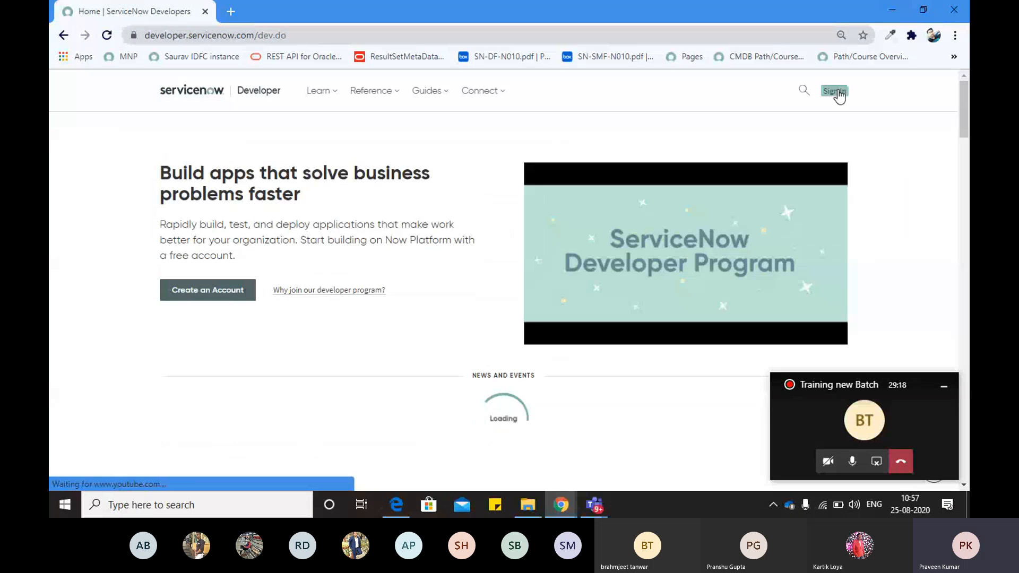
click(834, 92)
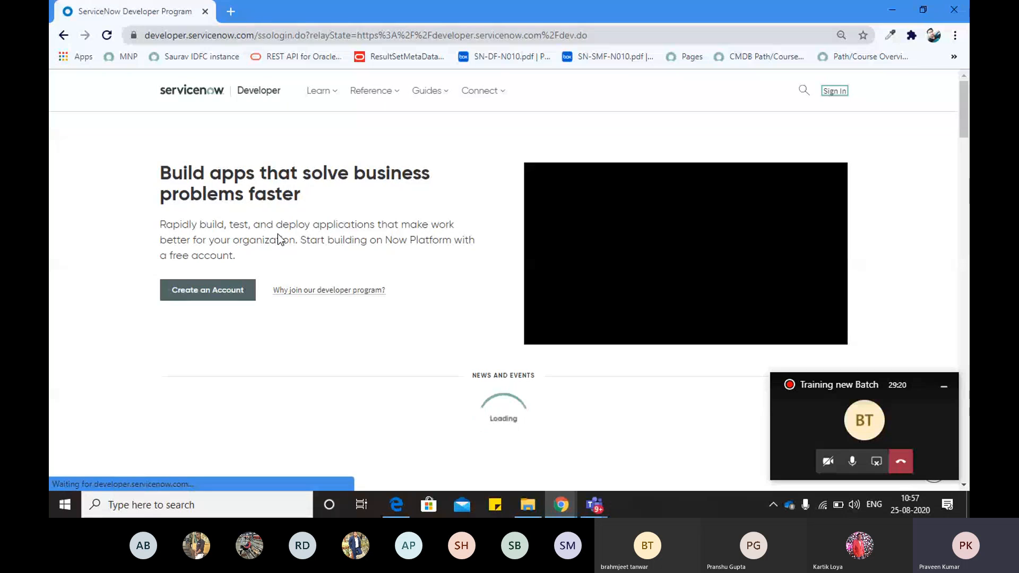
key(alt+Tab)
key(alt+Tab)
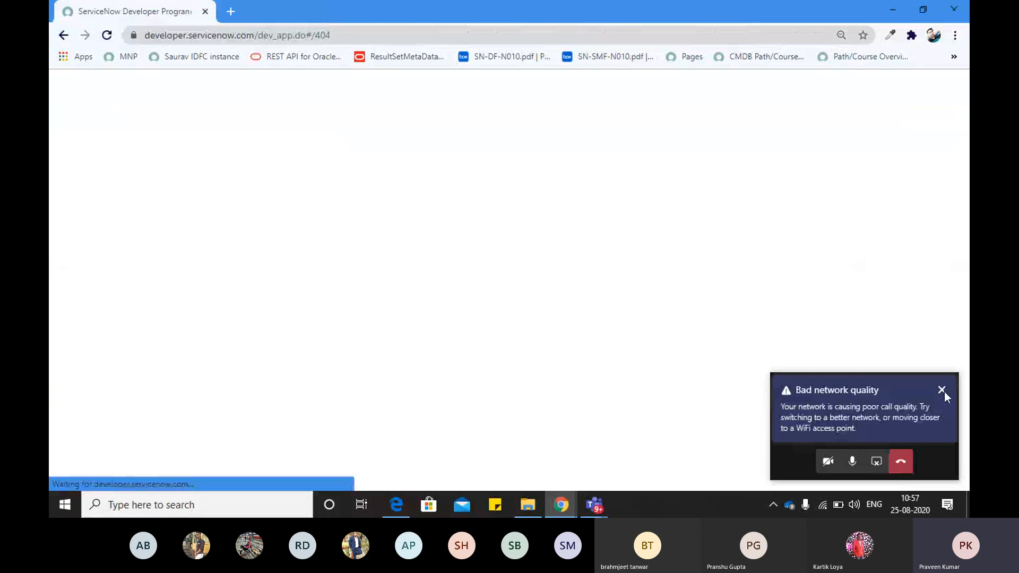
click(942, 390)
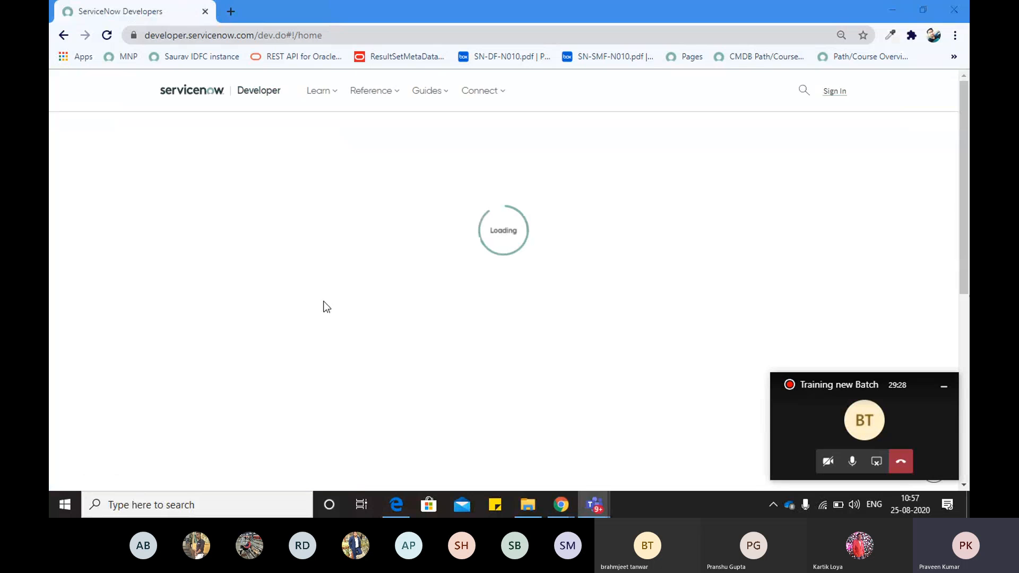
click(936, 392)
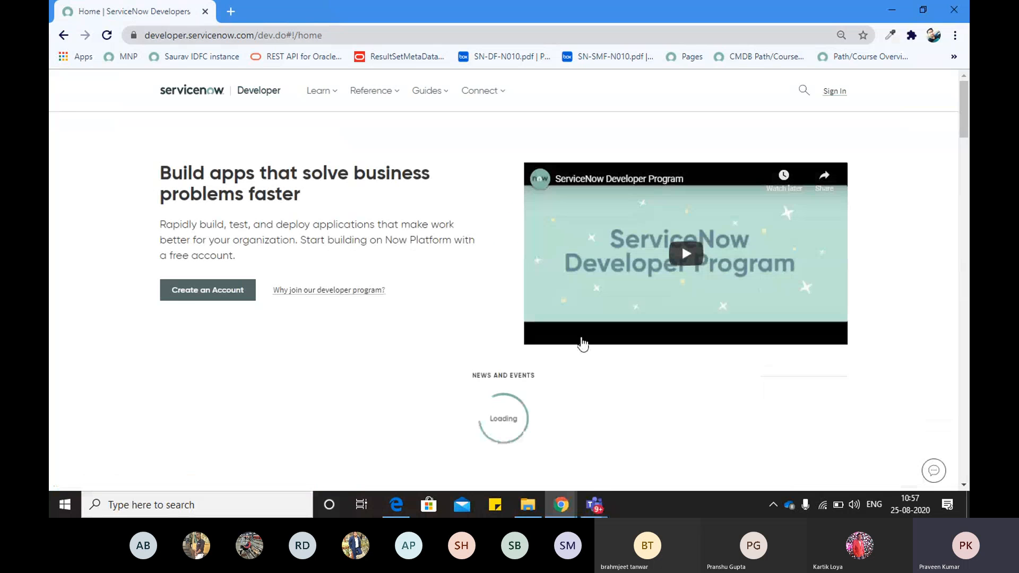
click(834, 93)
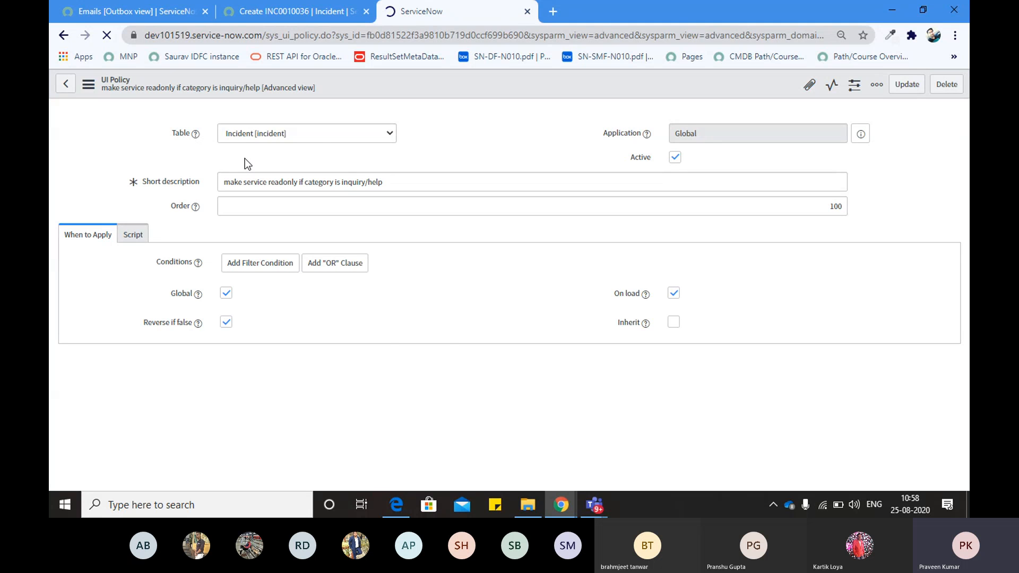
Sign out from the developer account panel and return to the Sign In option
key(alt+Tab)
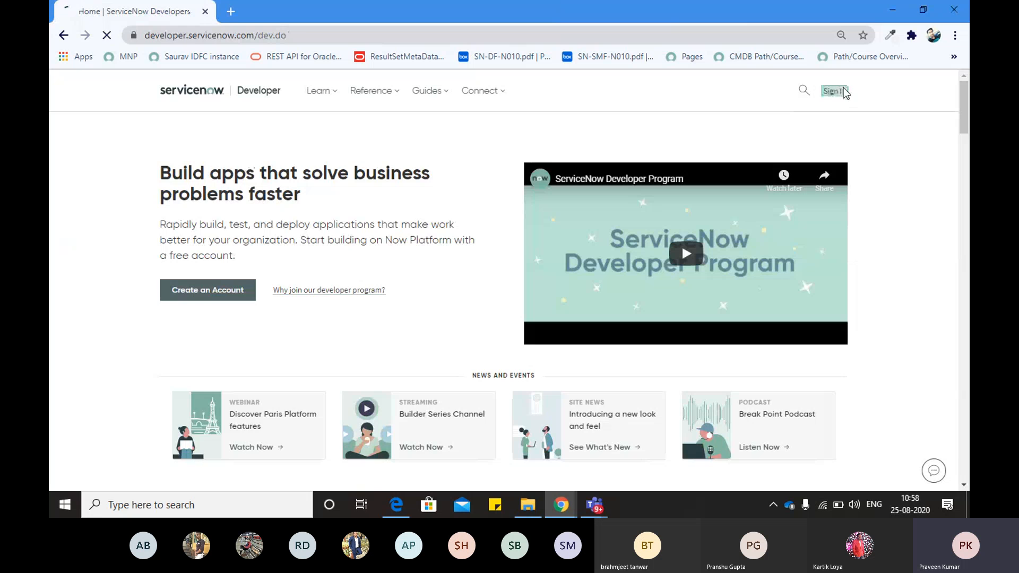
click(834, 91)
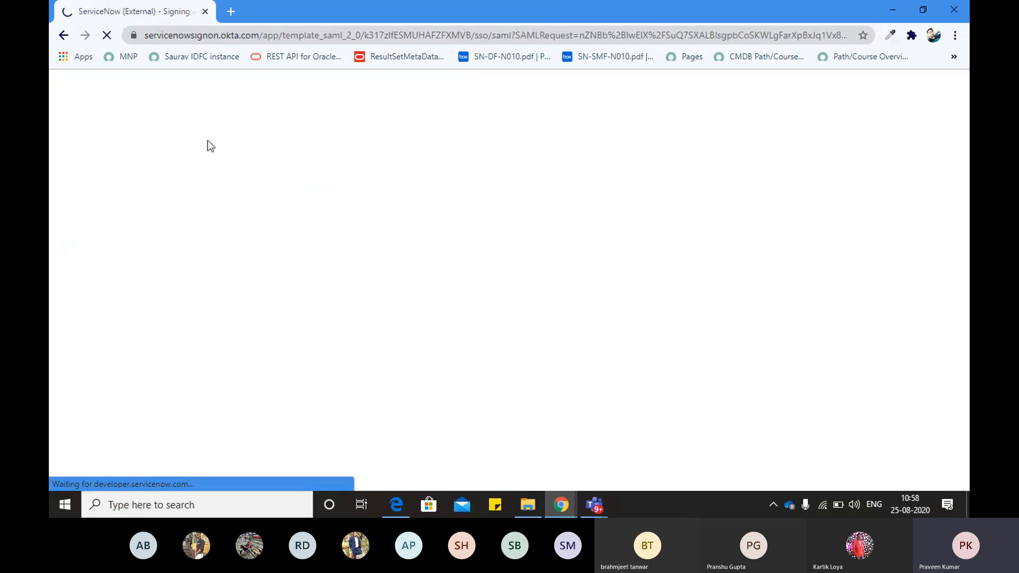
key(alt+Tab)
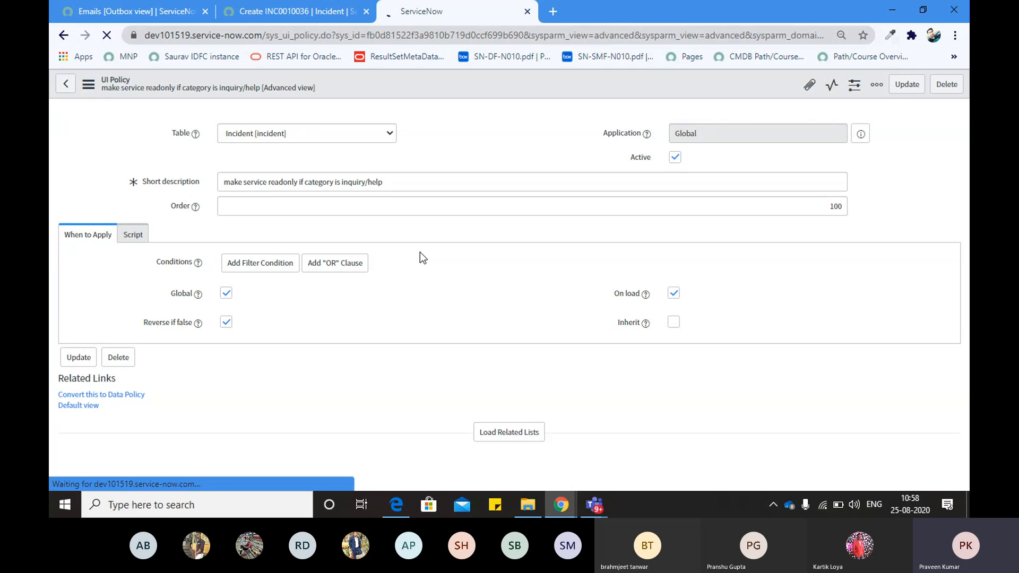
key(alt+Tab)
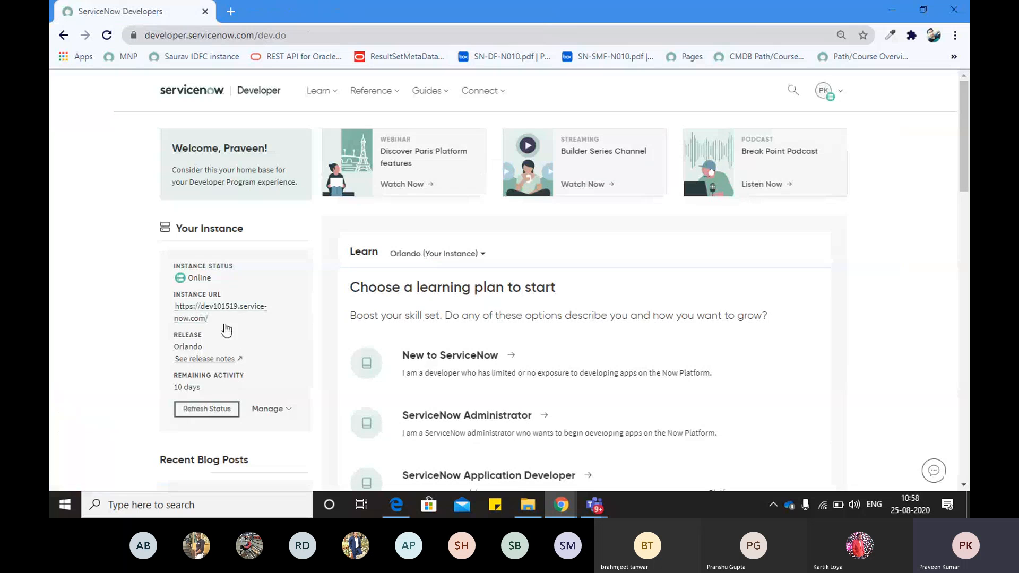
click(826, 92)
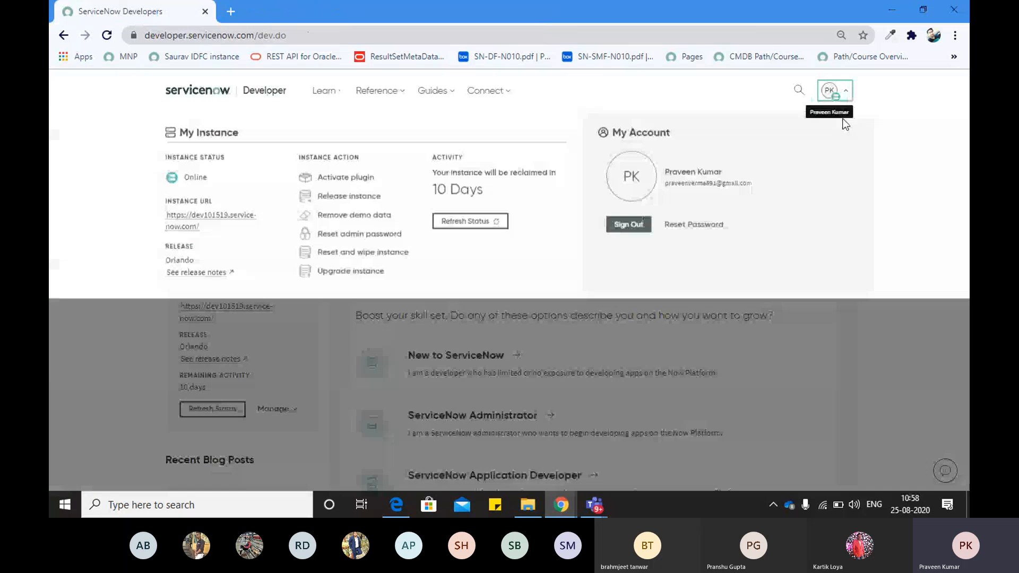
click(628, 224)
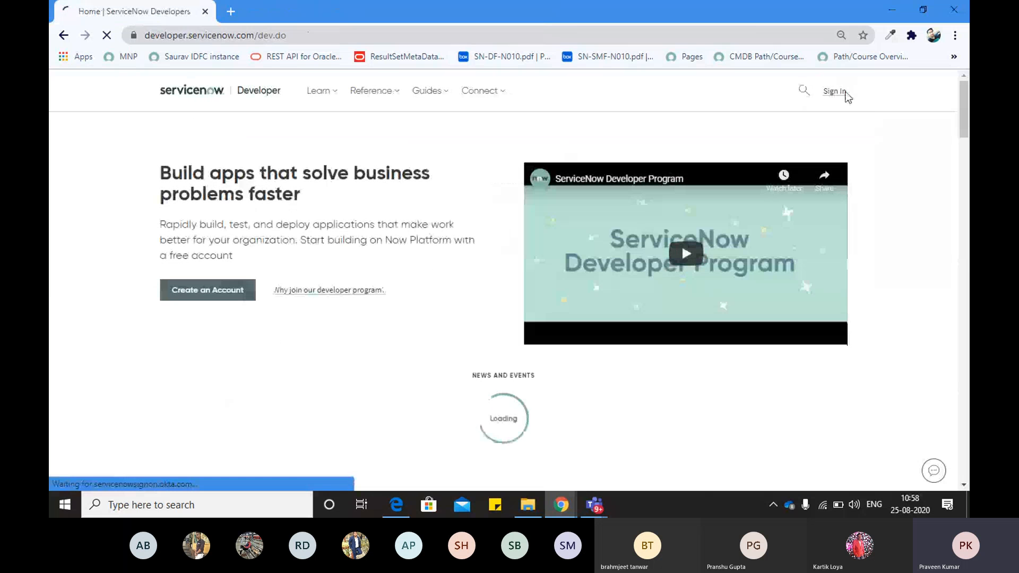
click(845, 93)
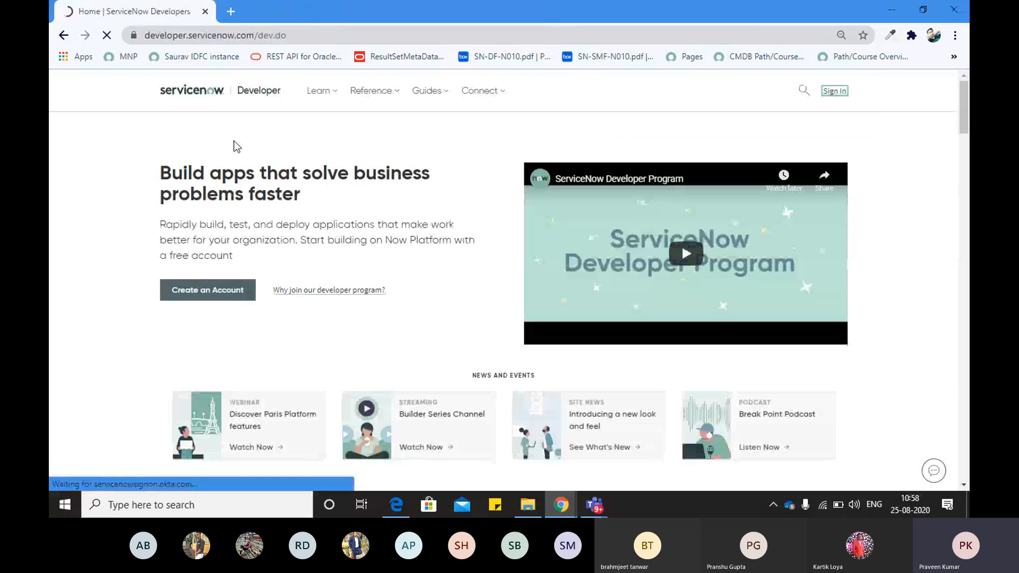
Back on the 'make service readonly if category is inquiry/help' policy, load its related lists
key(alt+Tab)
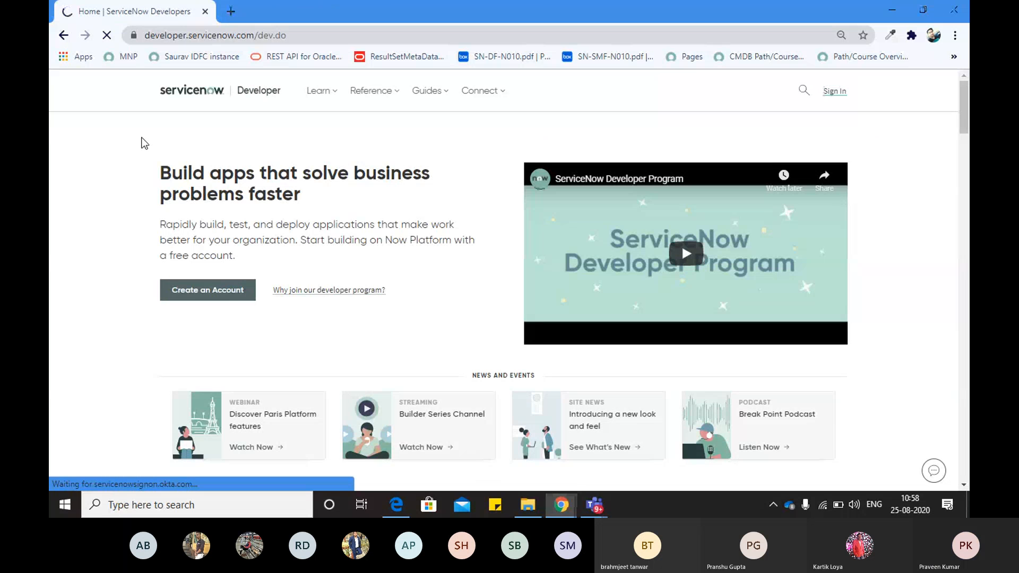
scroll(146, 233, down, 1)
scroll(142, 227, down, 2)
scroll(142, 227, up, 2)
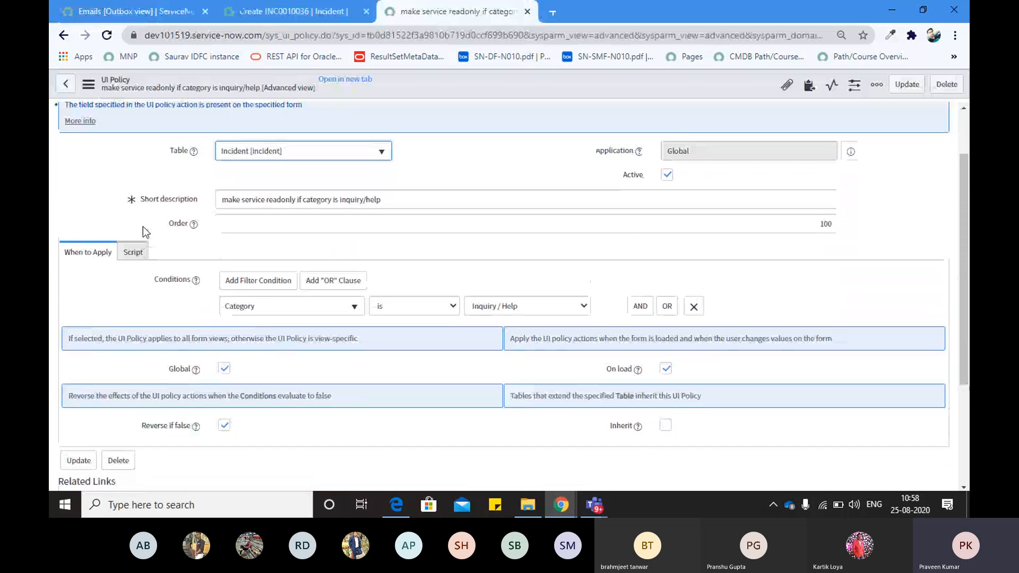
scroll(142, 227, down, 1)
scroll(142, 227, down, 2)
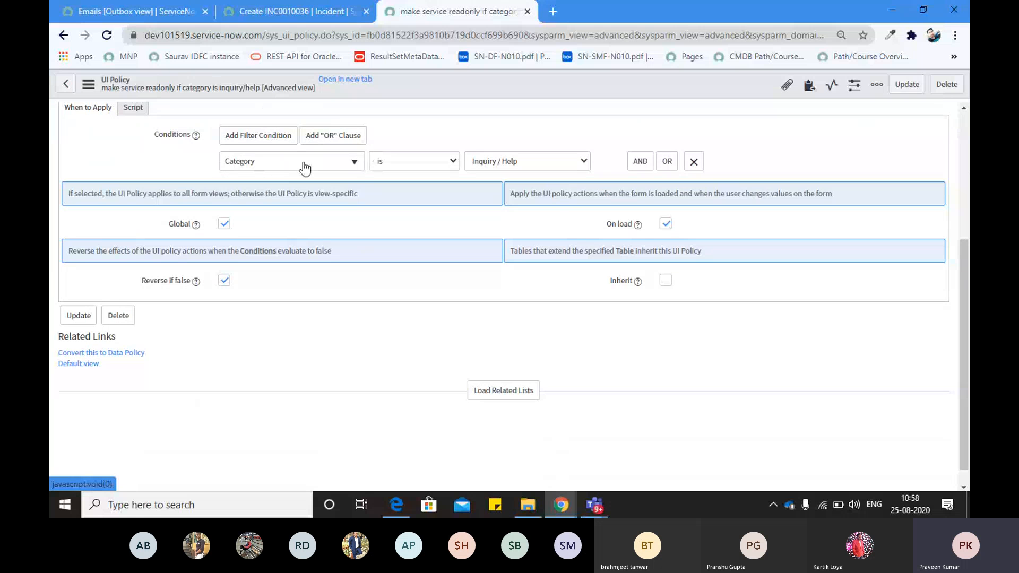
click(490, 395)
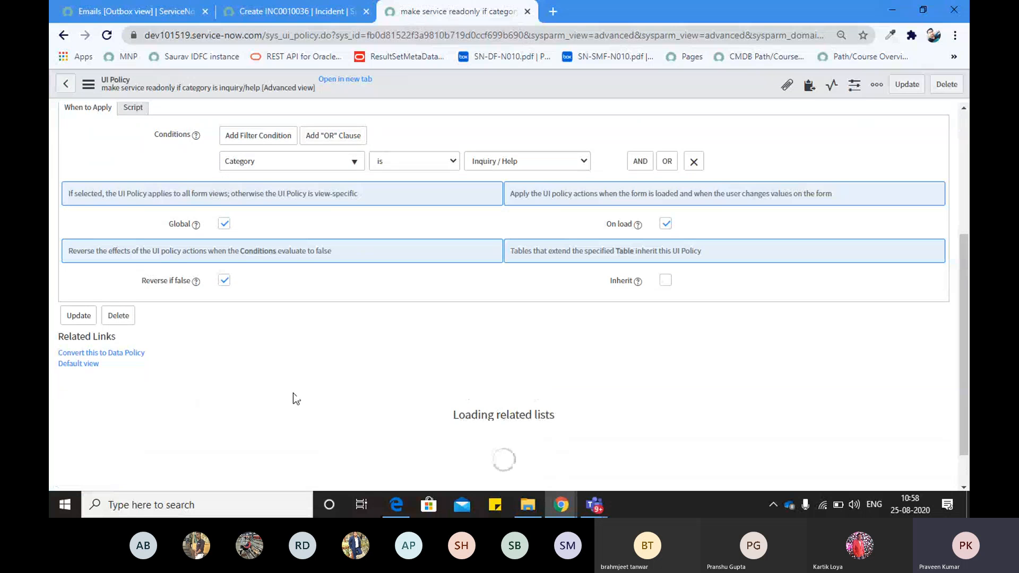
scroll(258, 378, down, 1)
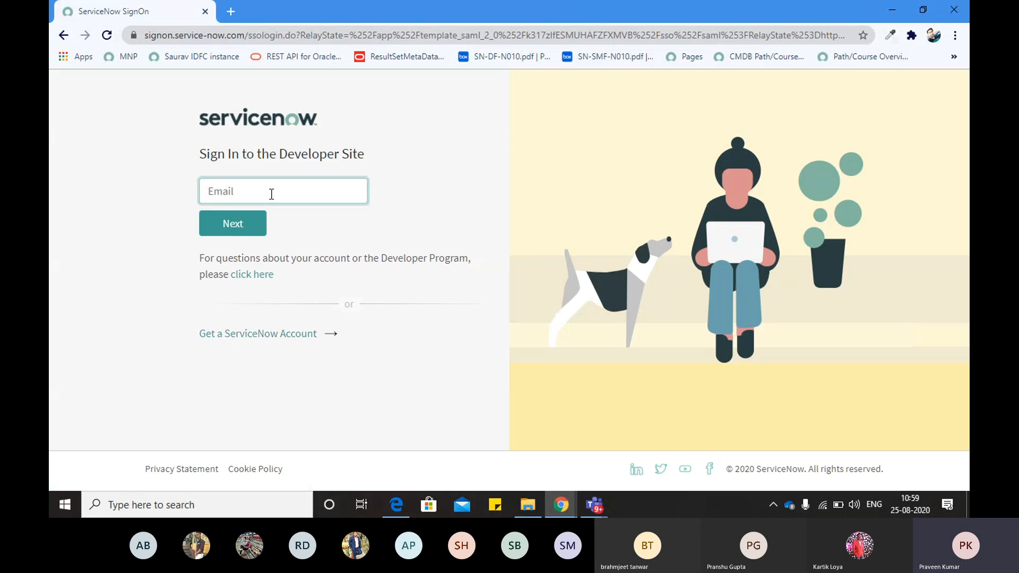
Fill in the suggested account e-mail and continue to the password step
text(praveen)
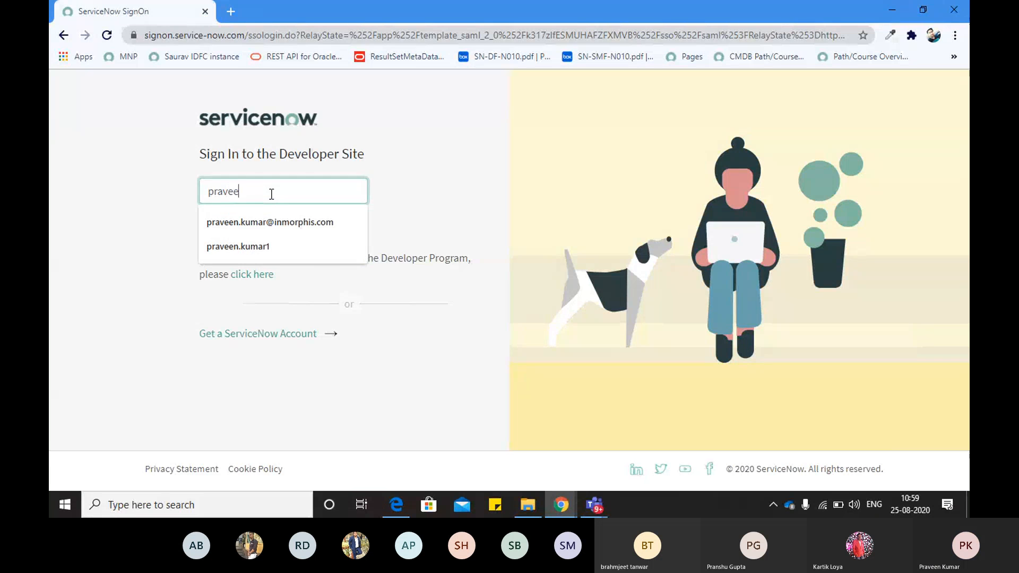
key(Down)
key(Return)
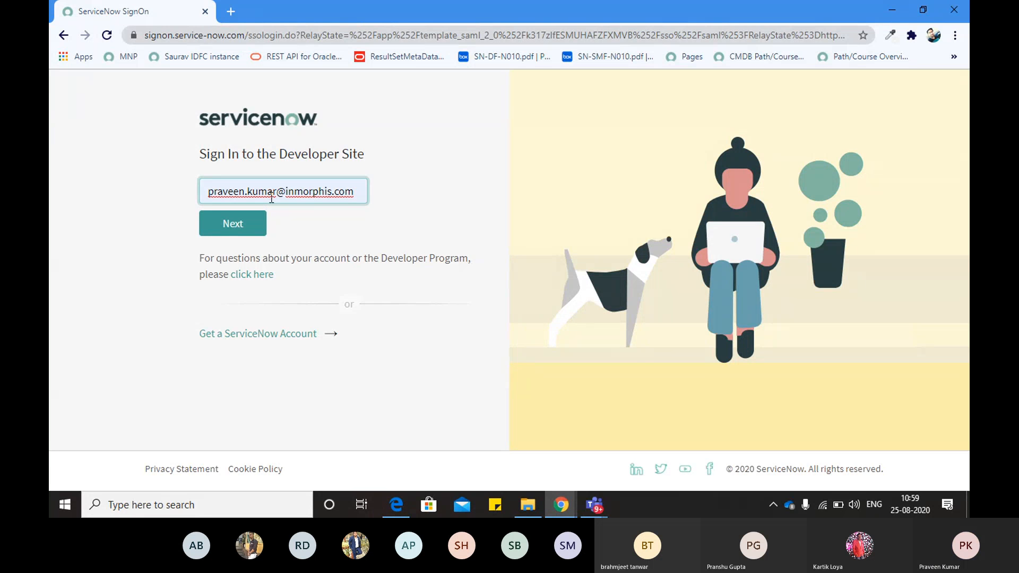
key(Tab)
key(Return)
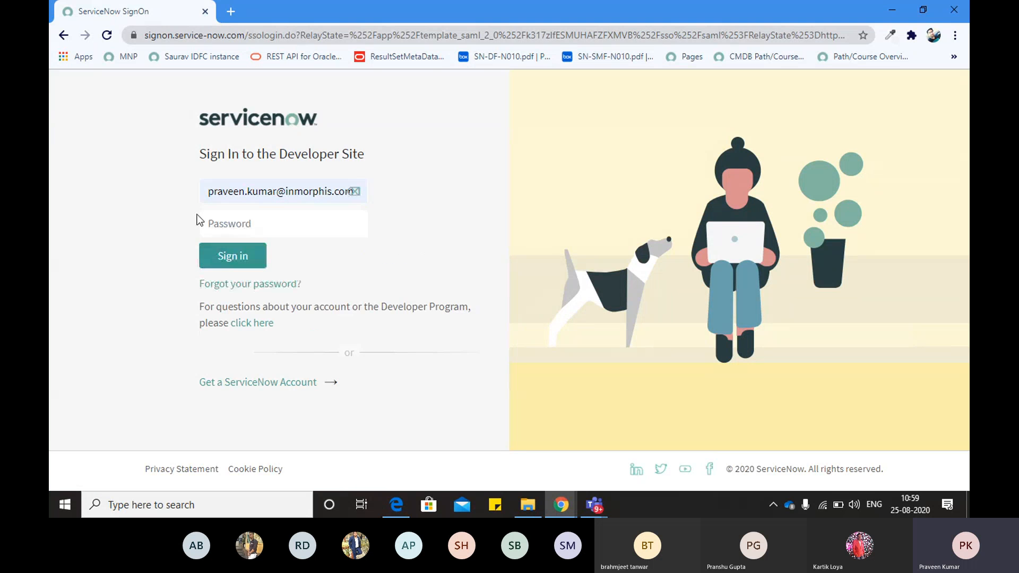
Re-enter the account password and sign in to the developer site
click(219, 226)
text(••••)
key(BackSpace)
key(BackSpace)
key(BackSpace)
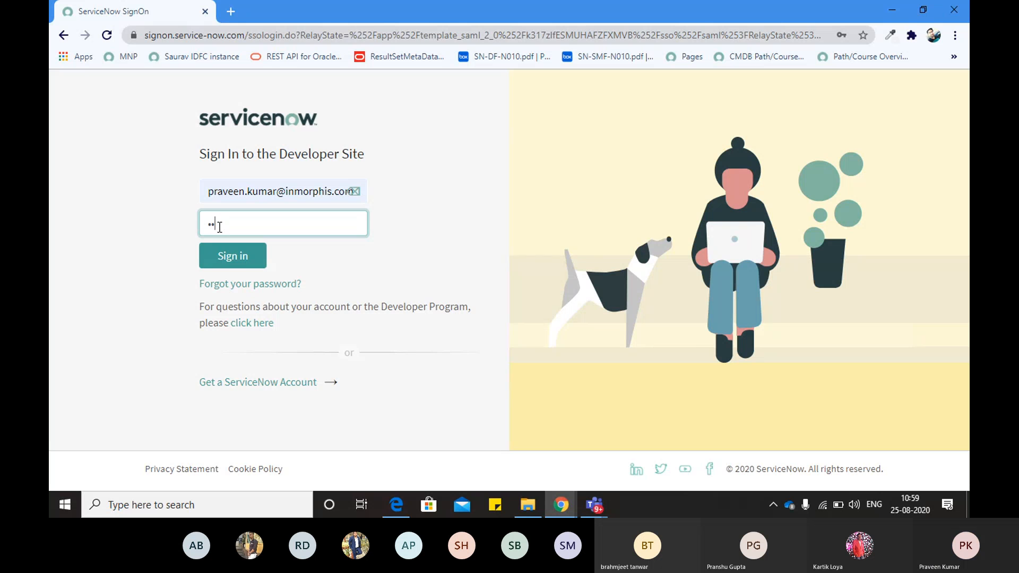
text(••••••••••••)
key(Return)
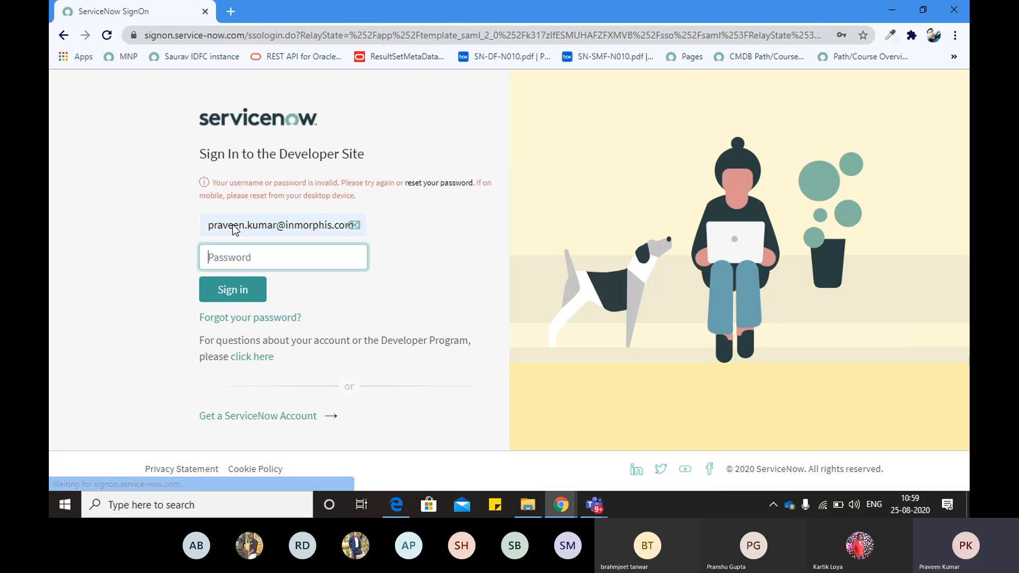
text(••••••••••••)
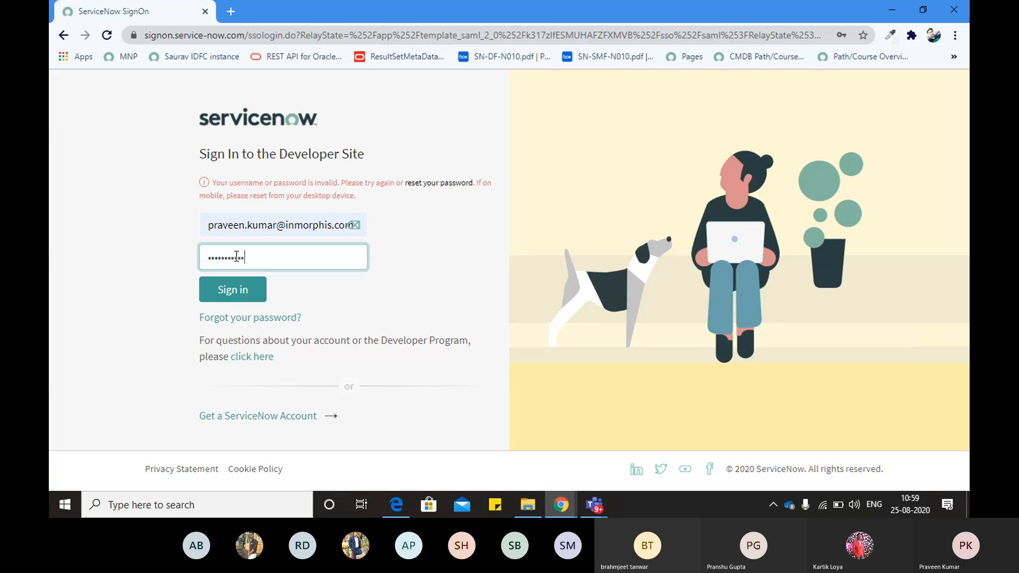
key(Return)
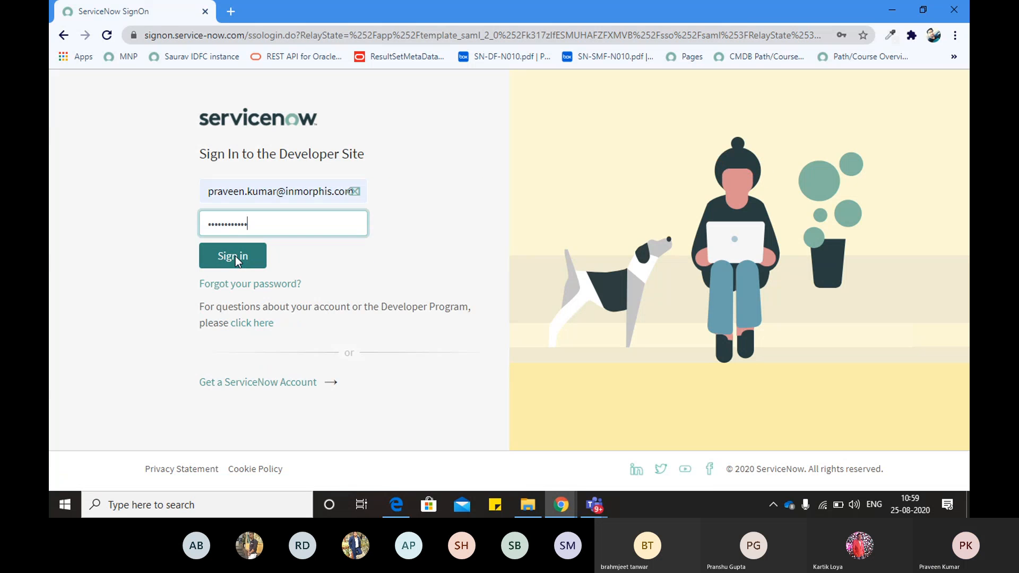
click(234, 256)
Create a new UI Policy Action from the policy's related list
key(alt+Tab)
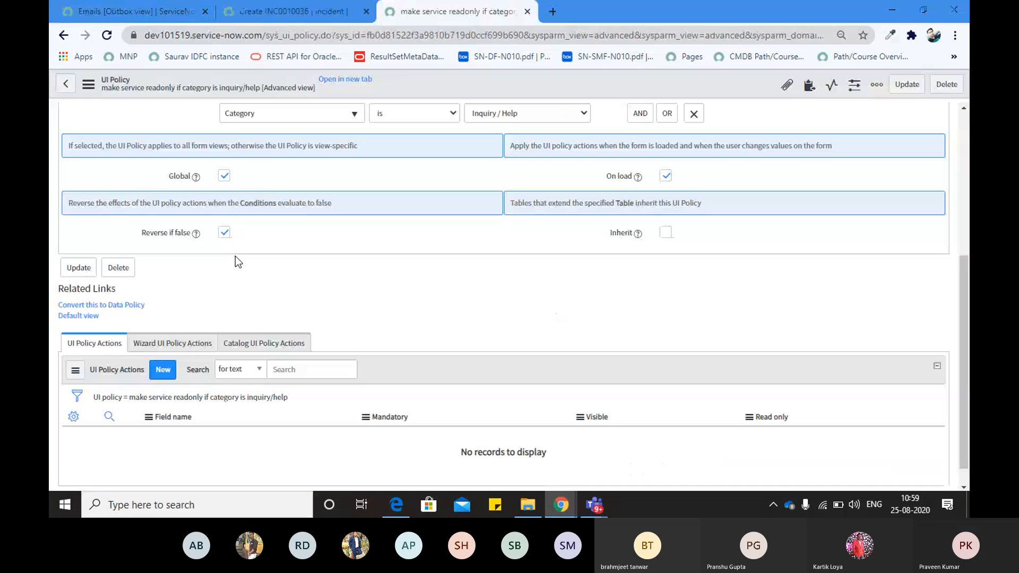
scroll(208, 292, down, 1)
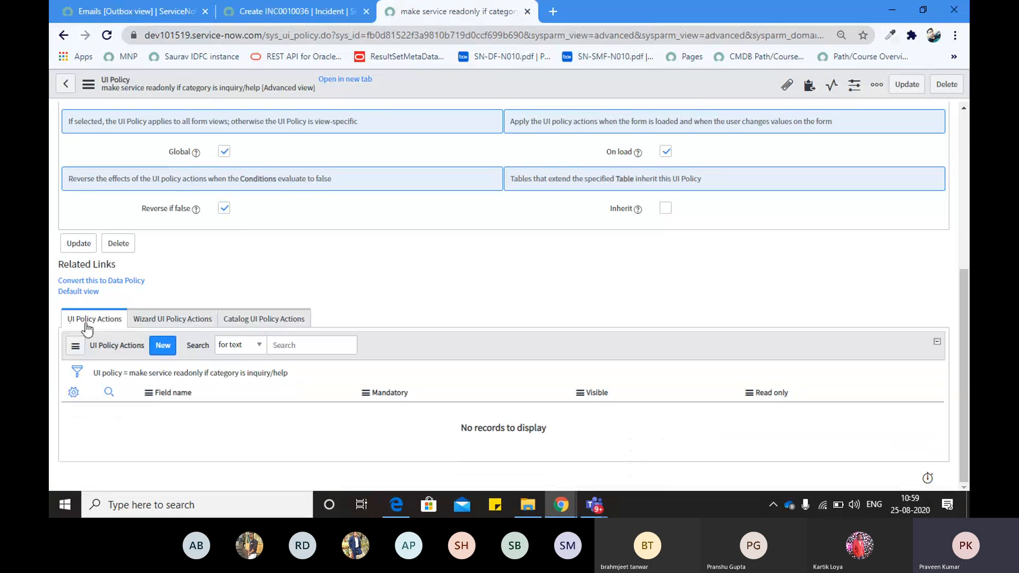
click(168, 345)
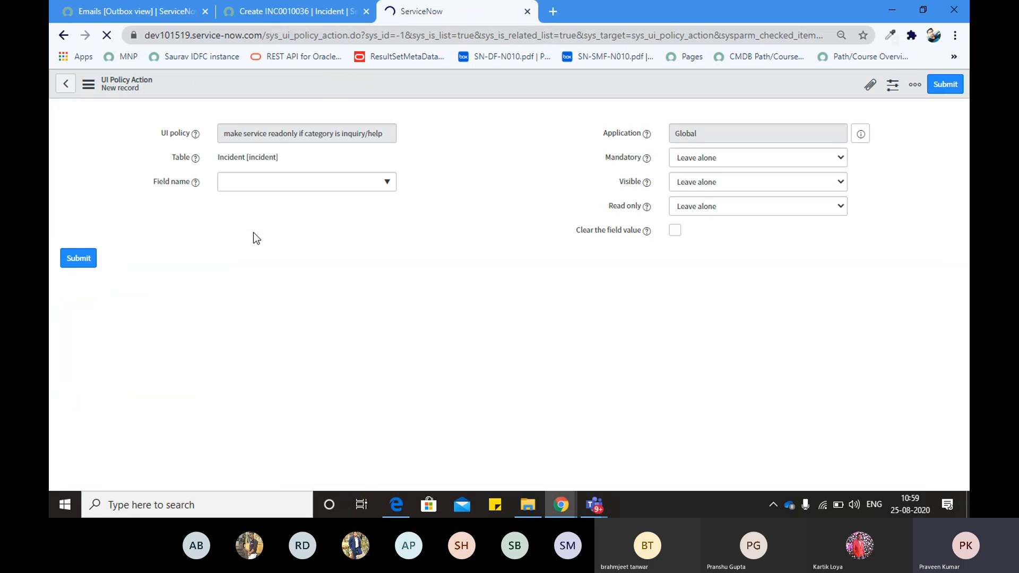
Review the new action's Field name, Mandatory, Visible and Clear the field value options
click(388, 183)
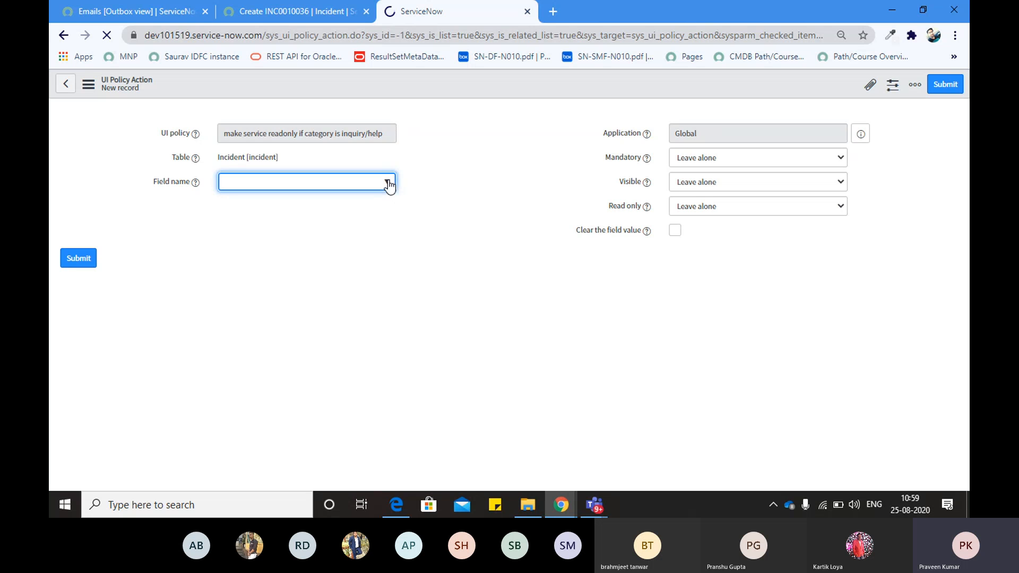
click(280, 11)
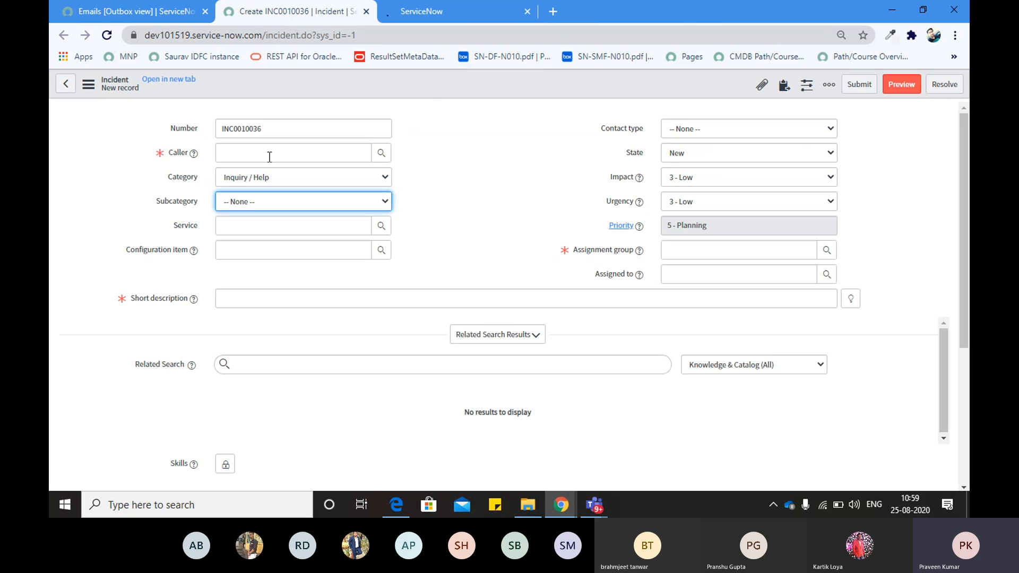
click(460, 16)
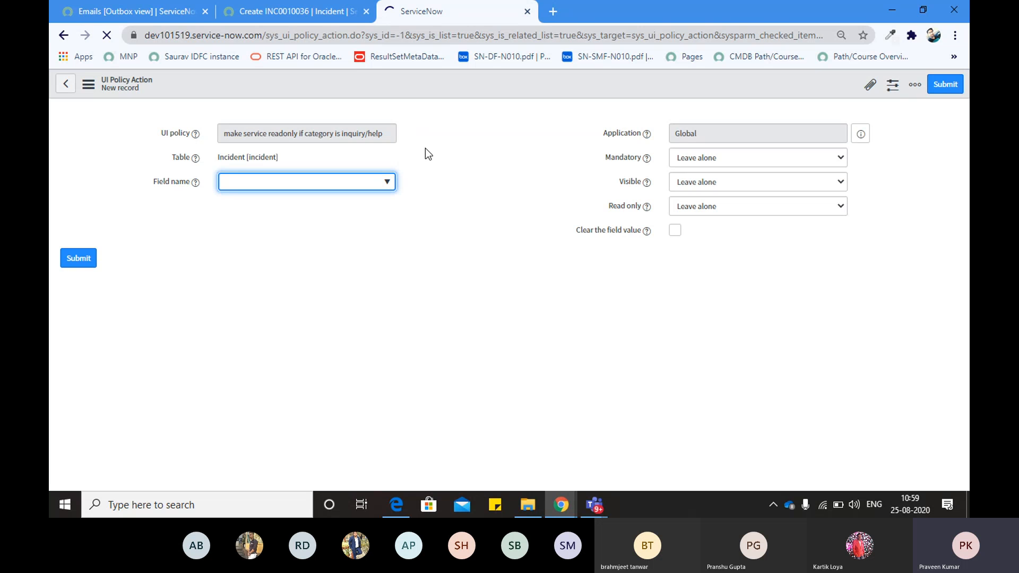
double_click(623, 157)
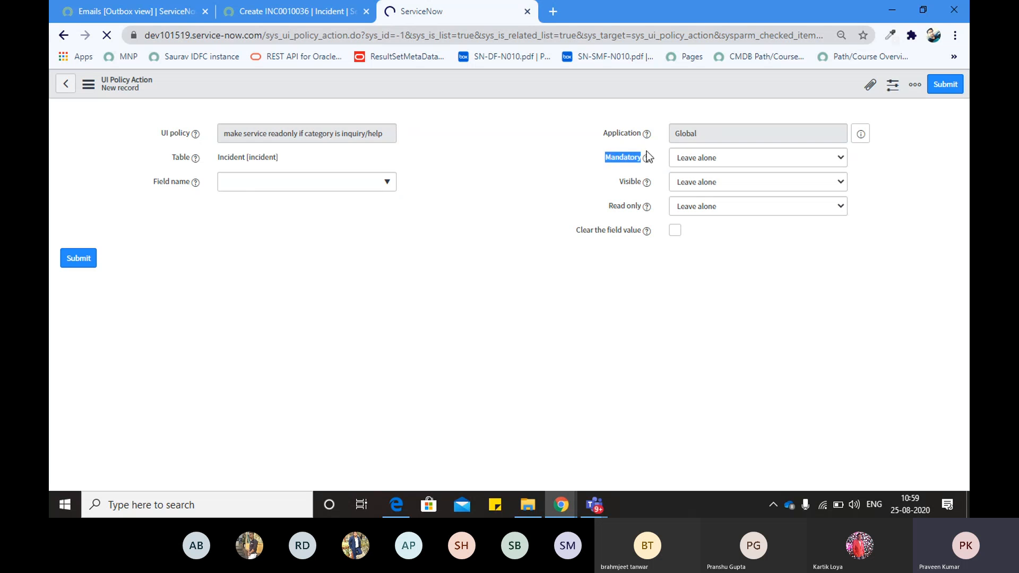
double_click(630, 182)
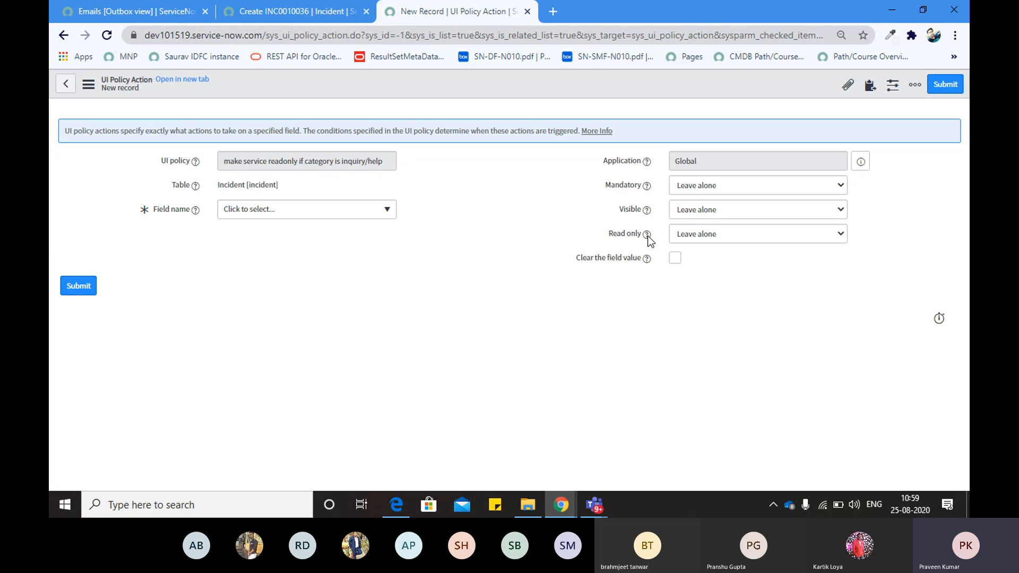
drag(577, 258, 642, 259)
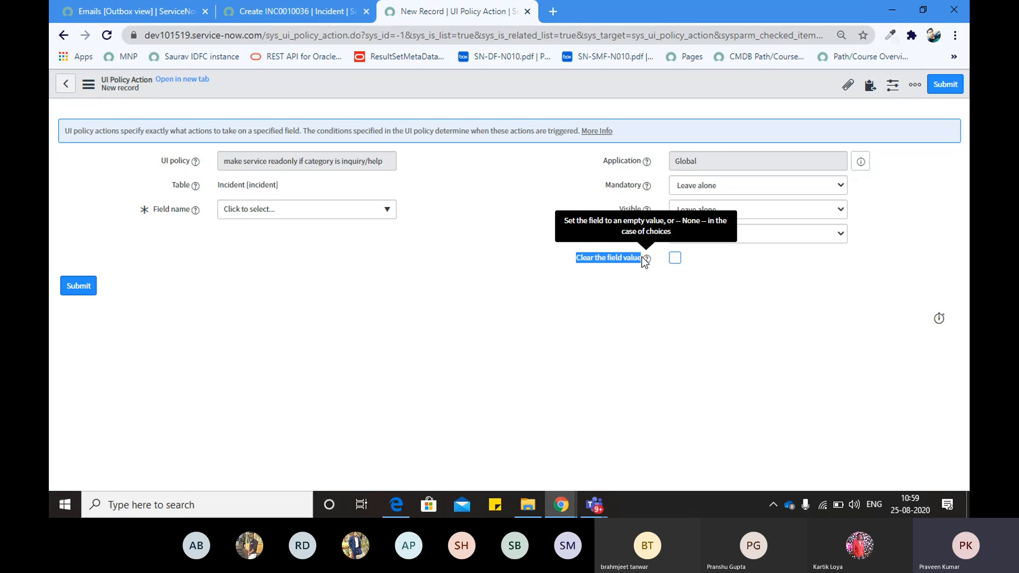
Pick Category from the incident field list as the action's field
click(384, 210)
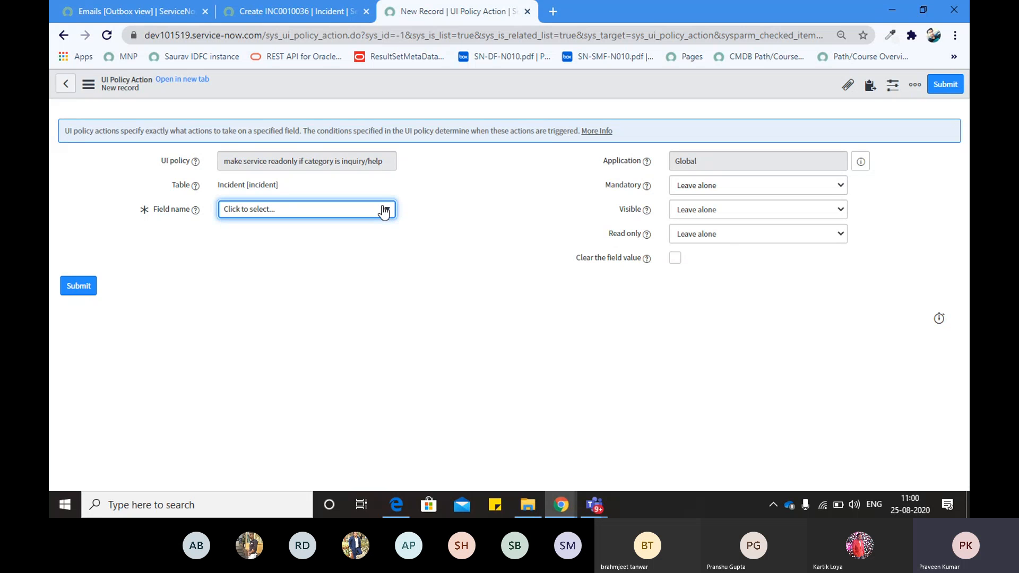
click(384, 210)
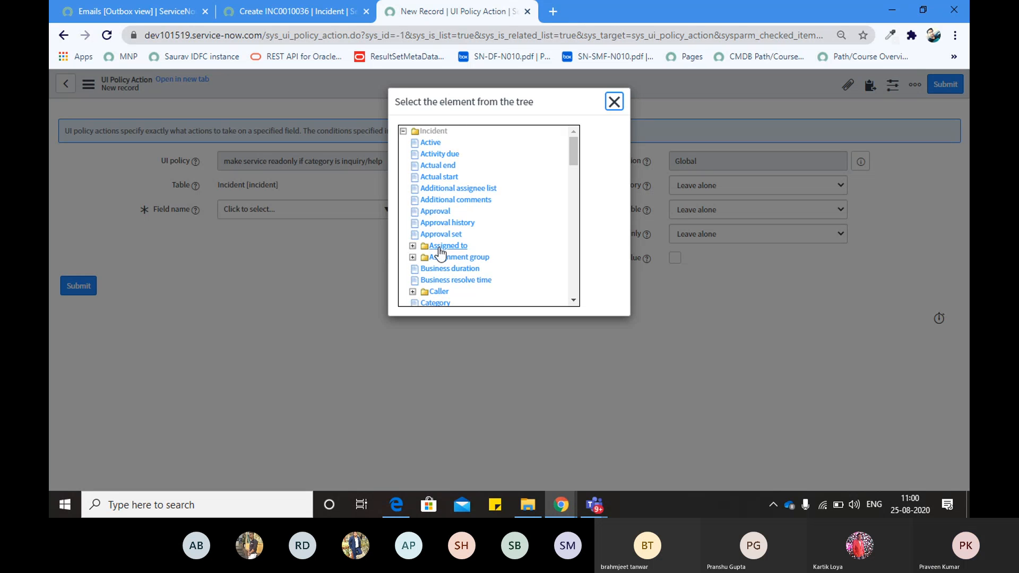
scroll(439, 253, down, 2)
scroll(438, 251, down, 2)
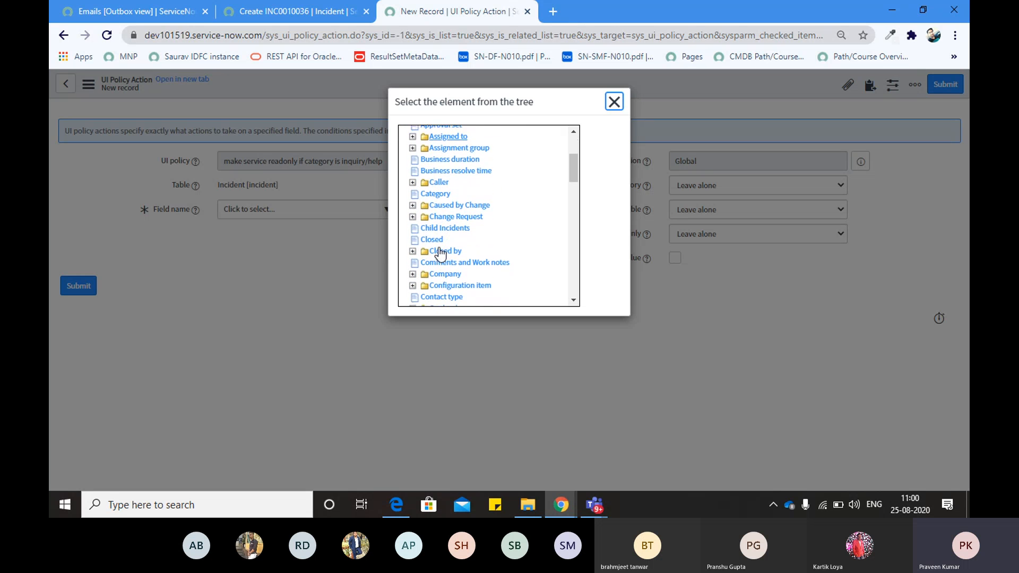
scroll(438, 249, up, 3)
scroll(438, 195, down, 5)
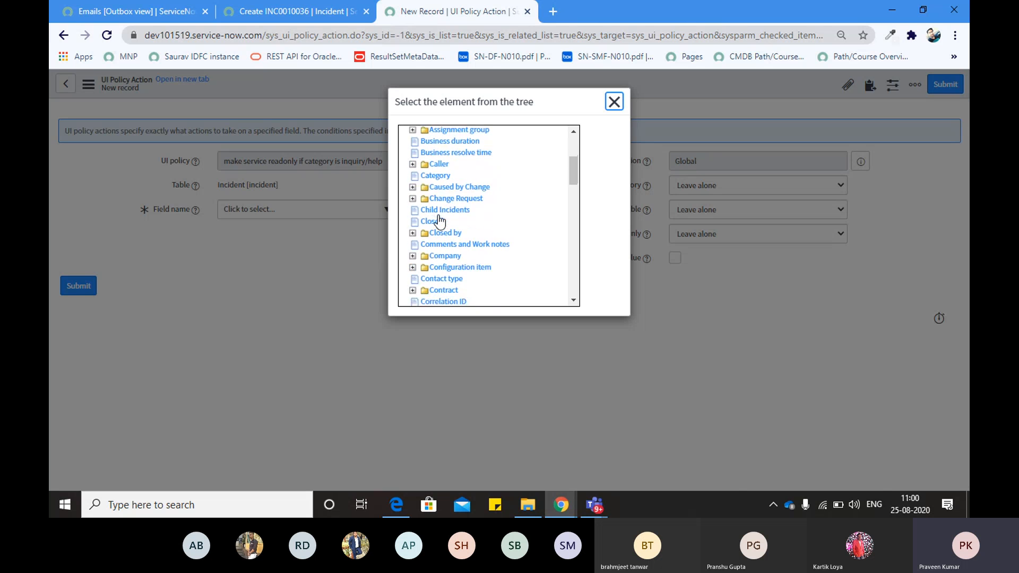
click(438, 146)
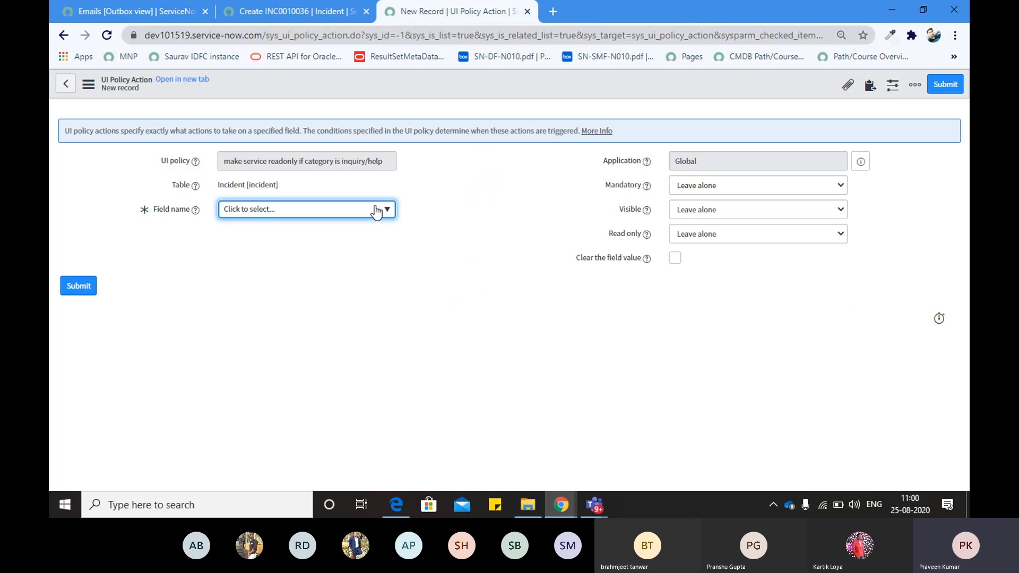
Change the action's field from Category to Service
click(376, 210)
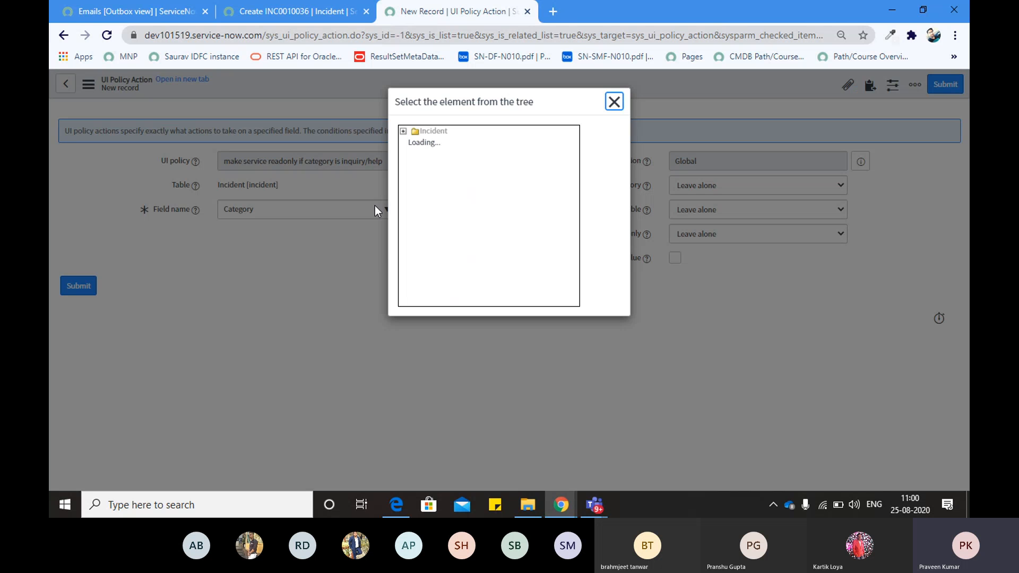
scroll(451, 241, down, 4)
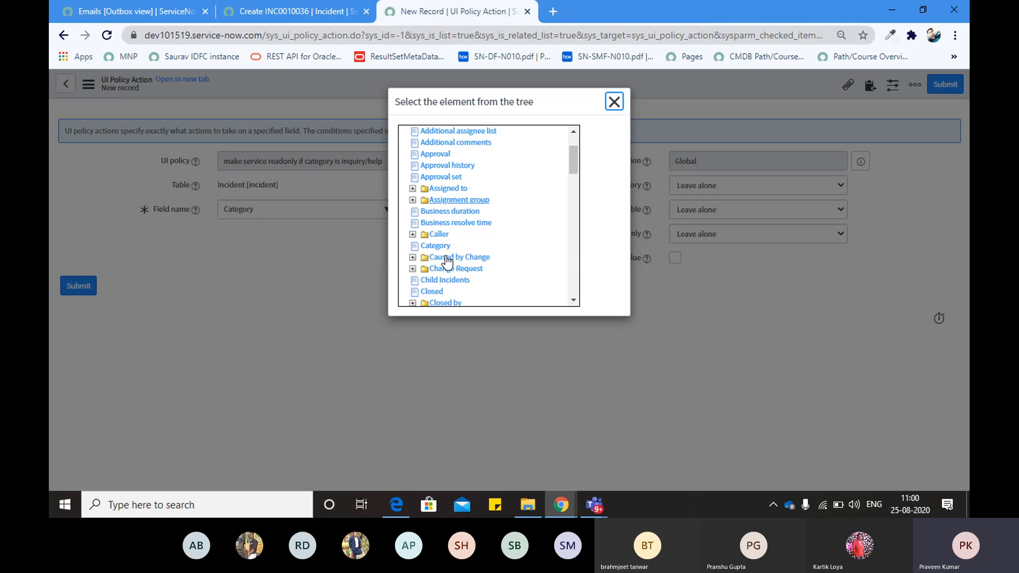
scroll(446, 260, down, 5)
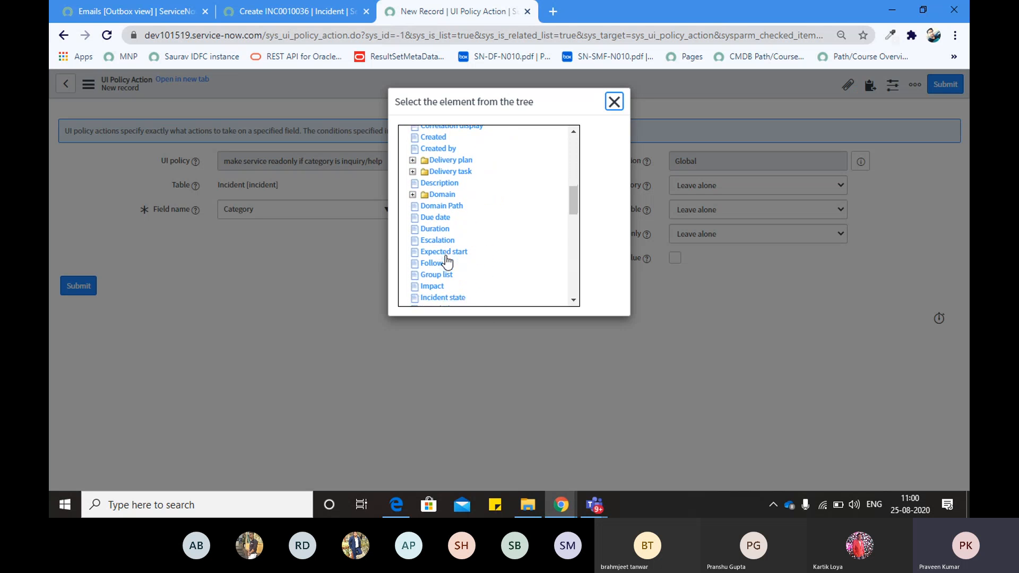
scroll(446, 260, down, 4)
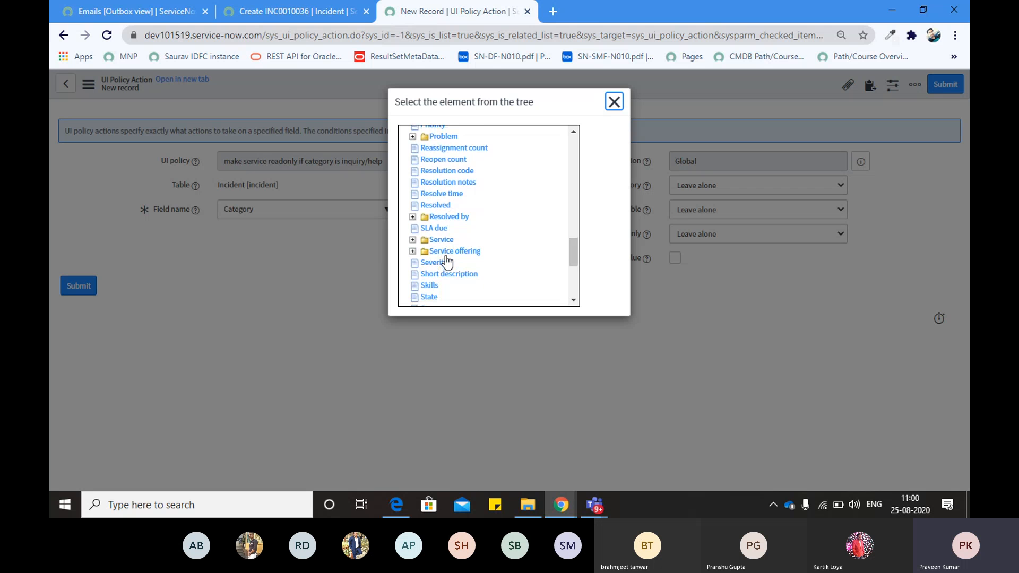
scroll(446, 260, down, 1)
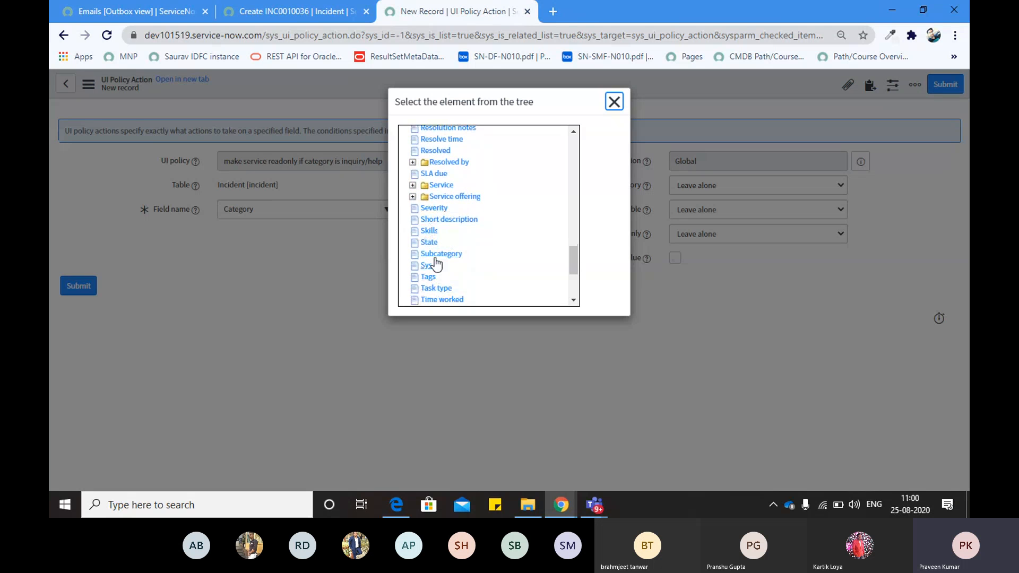
click(412, 185)
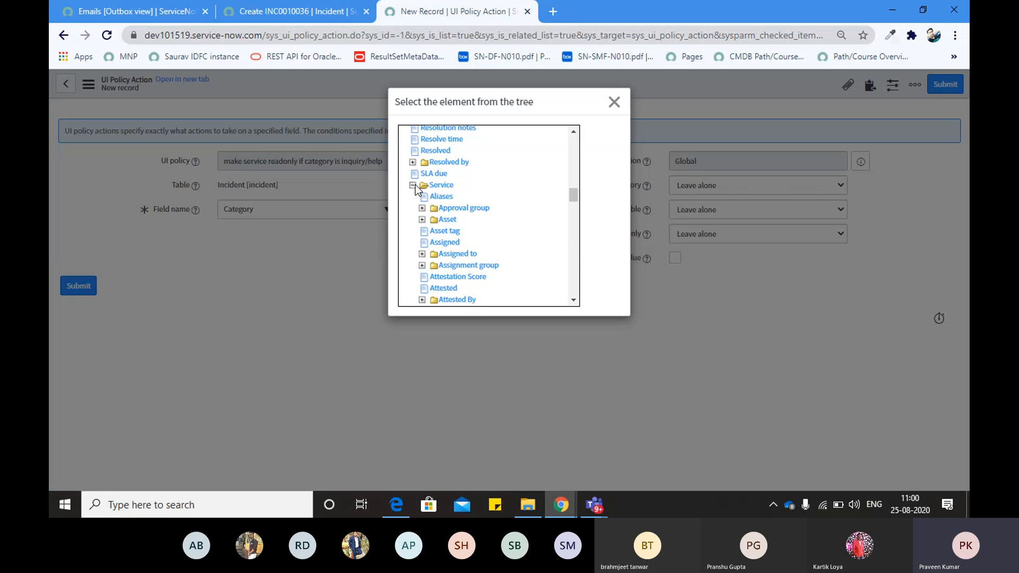
click(322, 14)
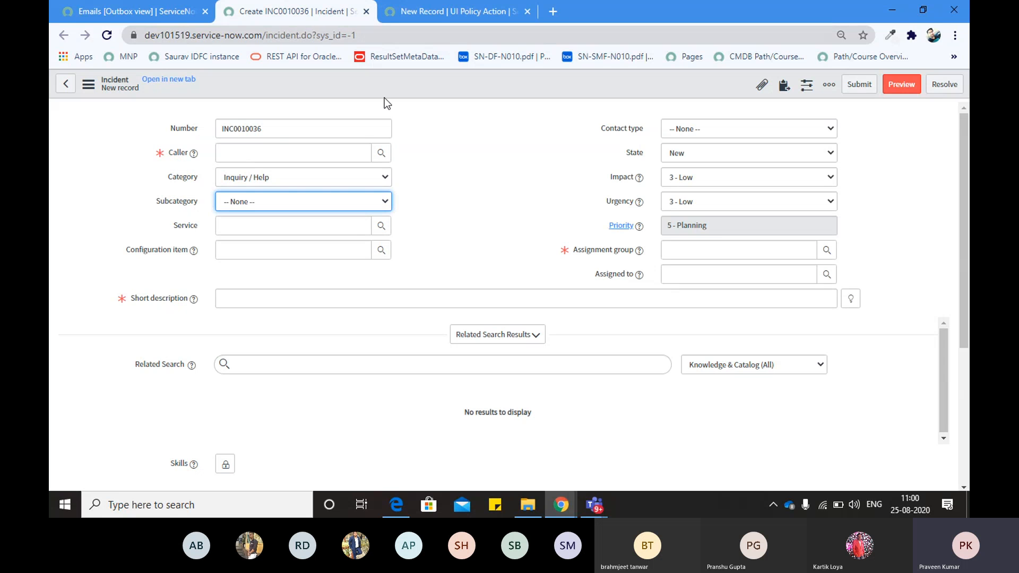
click(436, 12)
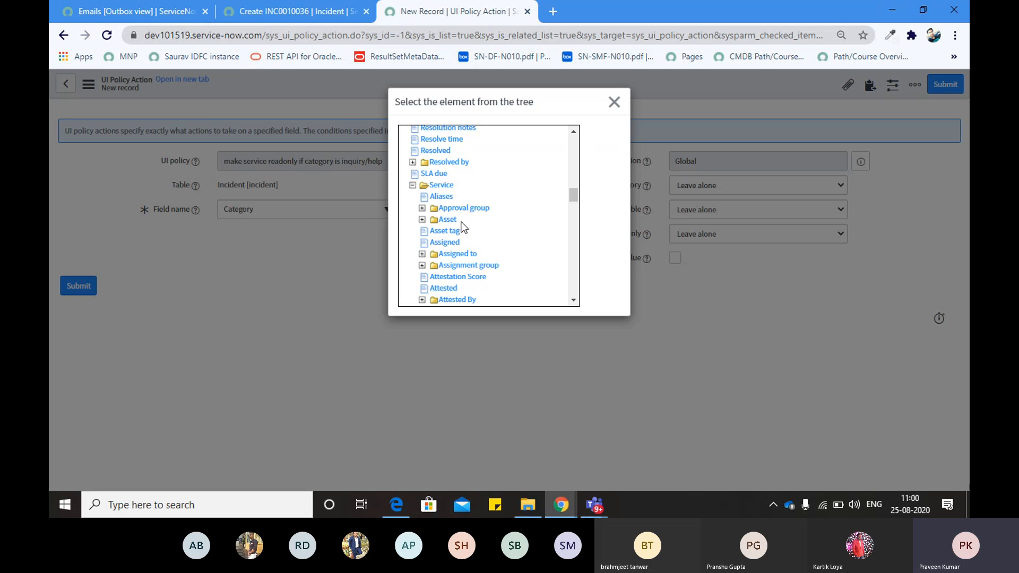
click(439, 184)
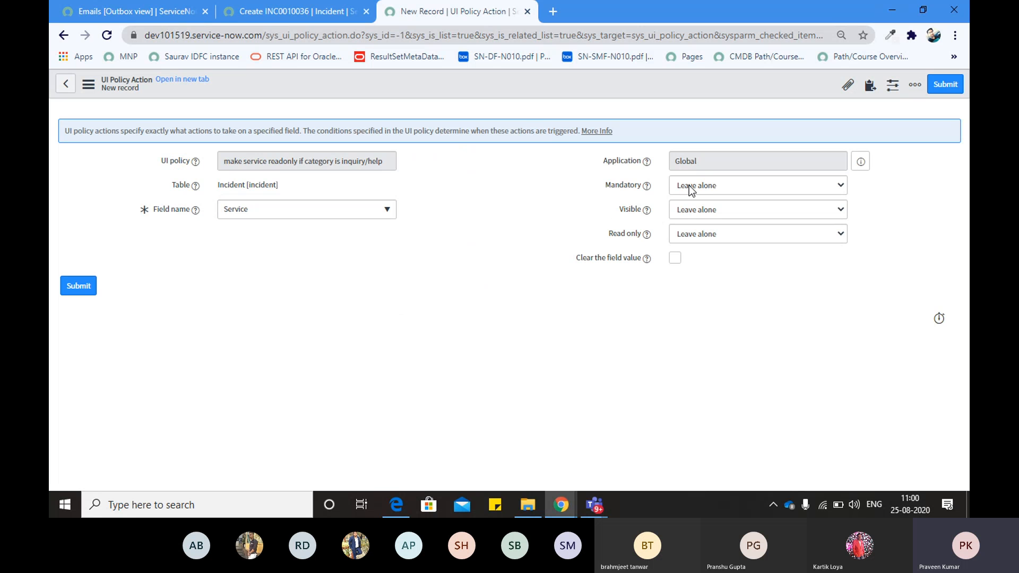
Set Read only to True on the Service action and submit it
click(693, 235)
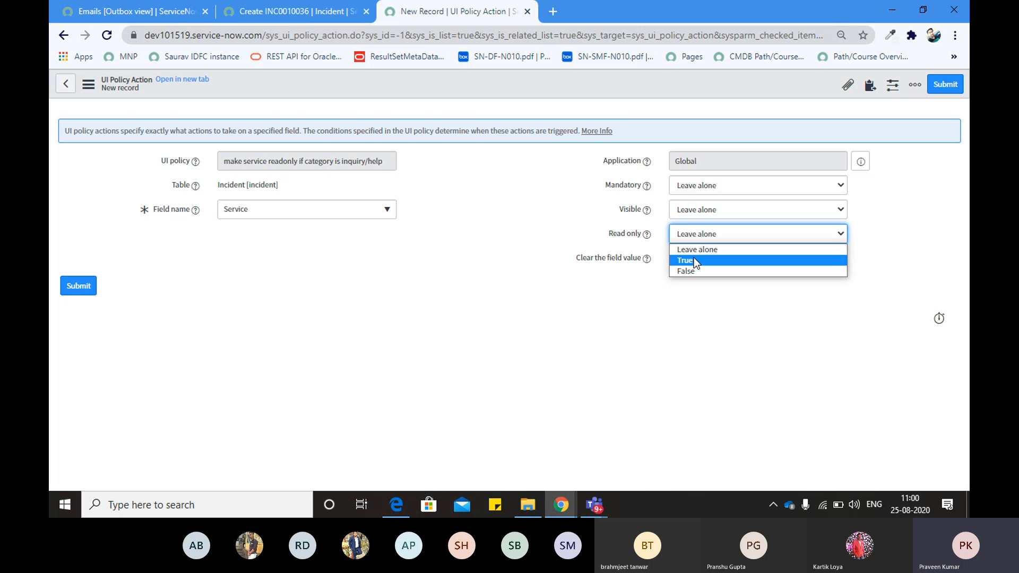
click(693, 260)
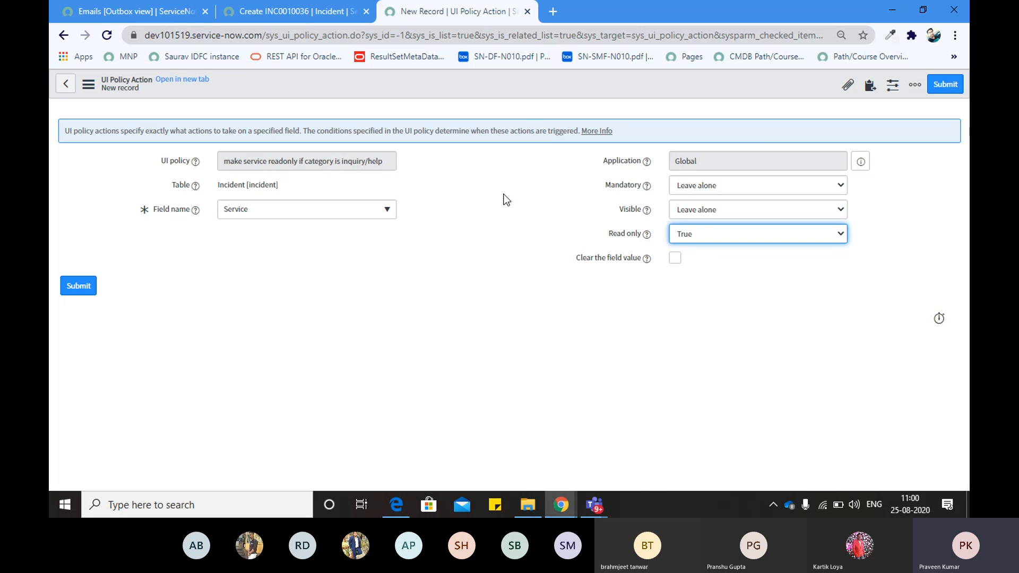
click(932, 91)
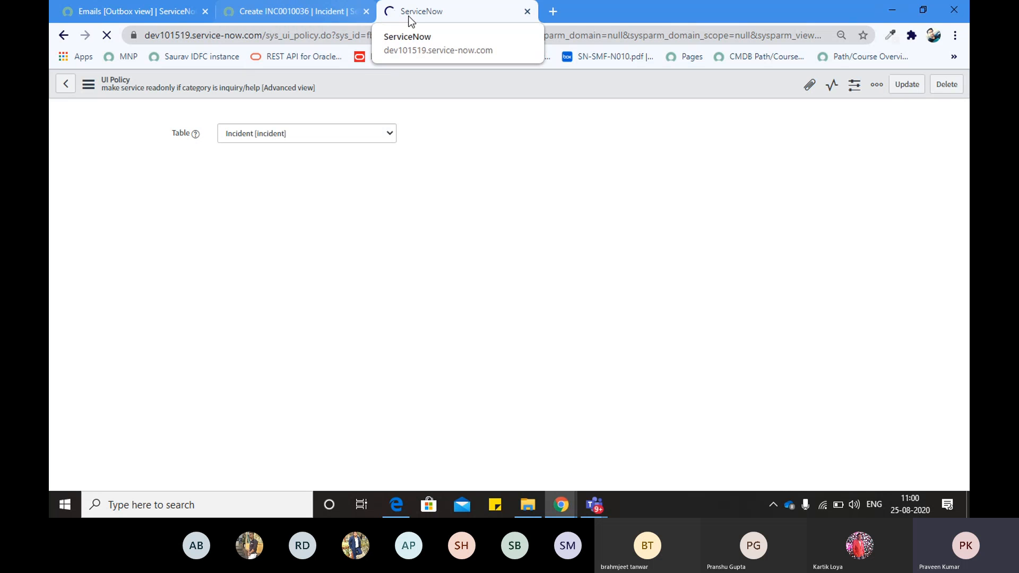
Bring up incident INC0010038, where Service is greyed out for Inquiry / Help
click(361, 39)
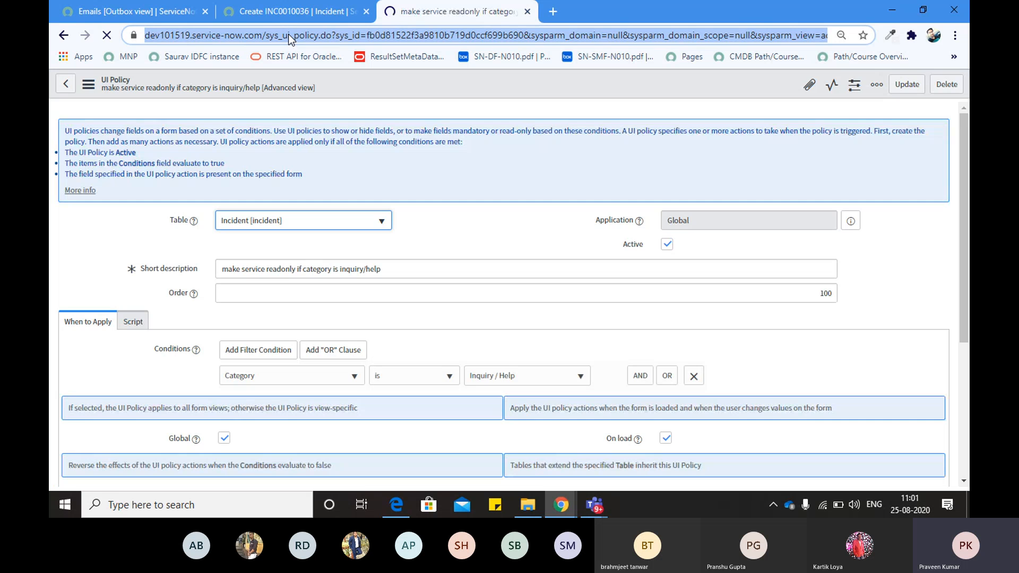
click(287, 12)
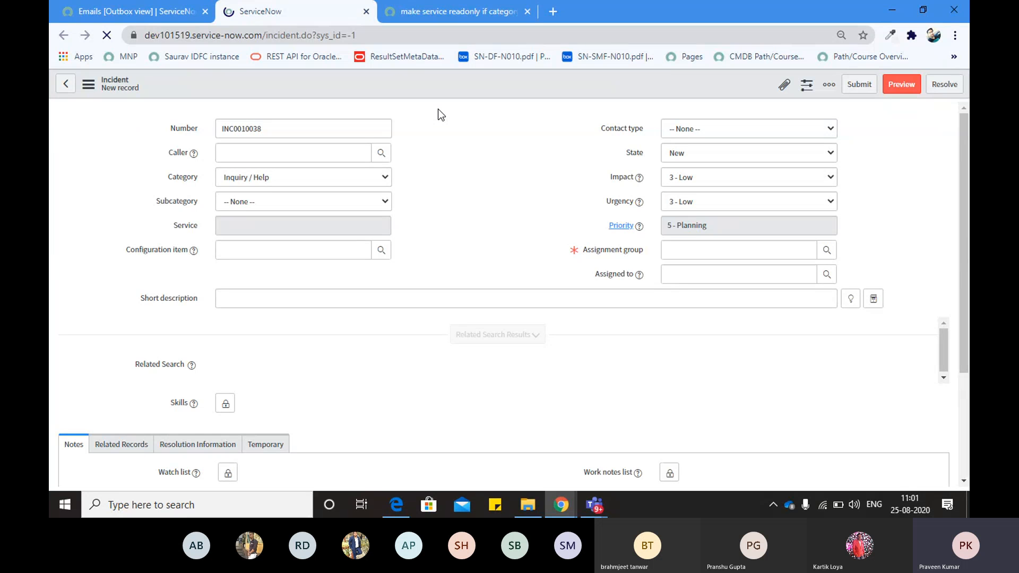
Keep the incident's Category at Inquiry / Help and dismiss the HELLOW alert
click(267, 180)
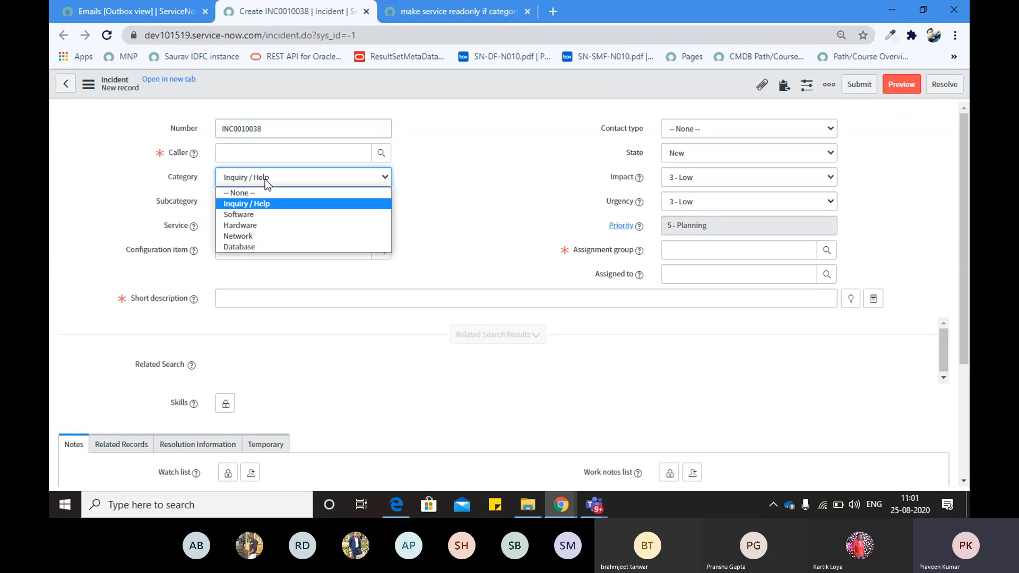
click(186, 190)
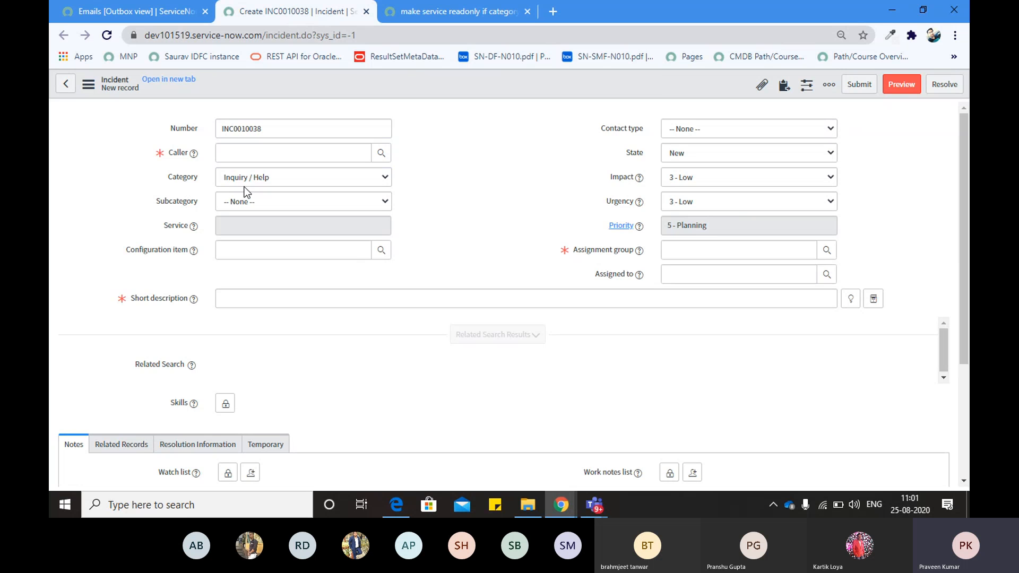
click(641, 110)
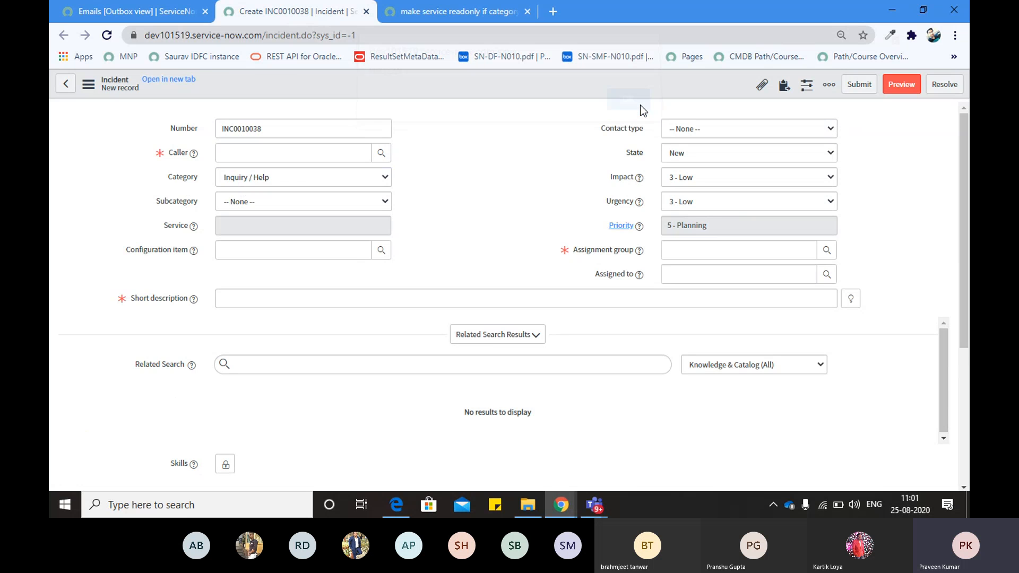
Switch Category to Software and back to Inquiry / Help, then revisit the policy's actions list
click(265, 178)
click(256, 211)
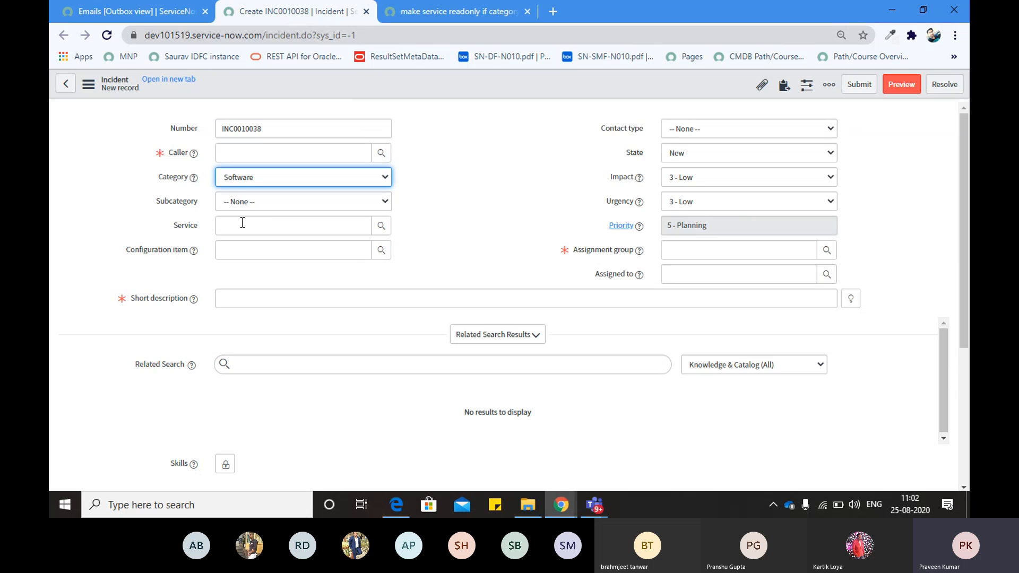
click(234, 182)
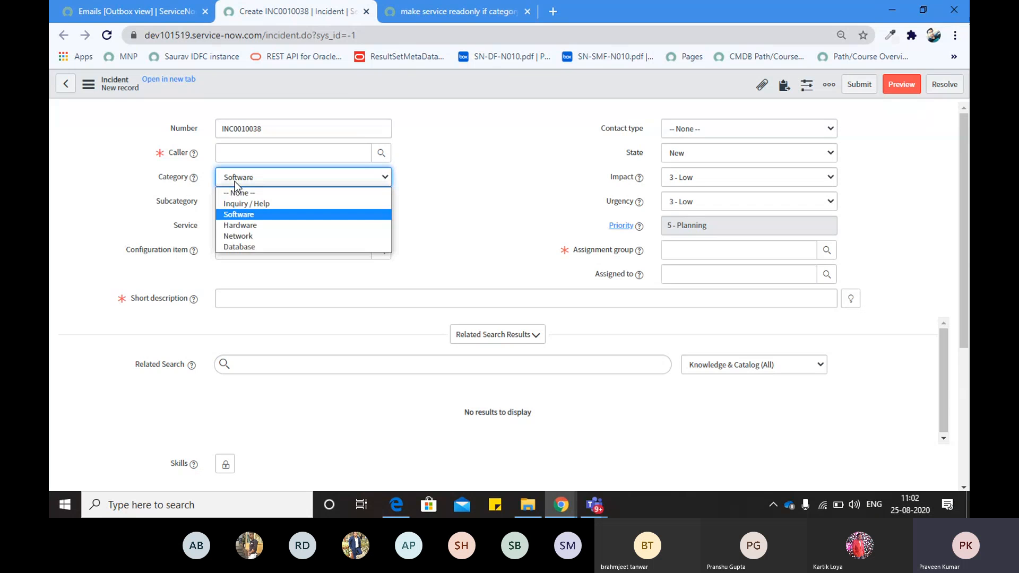
click(239, 206)
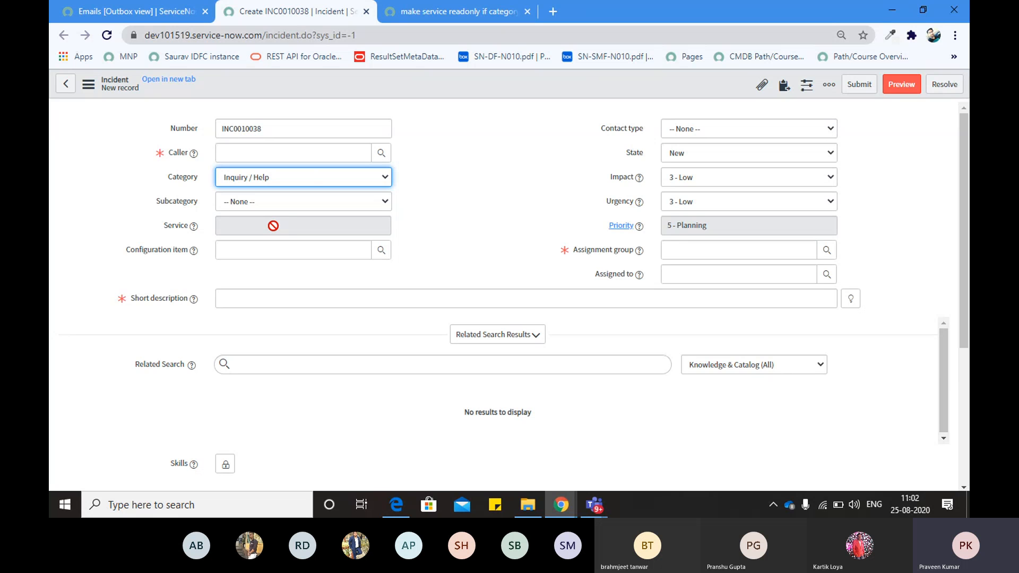
click(432, 12)
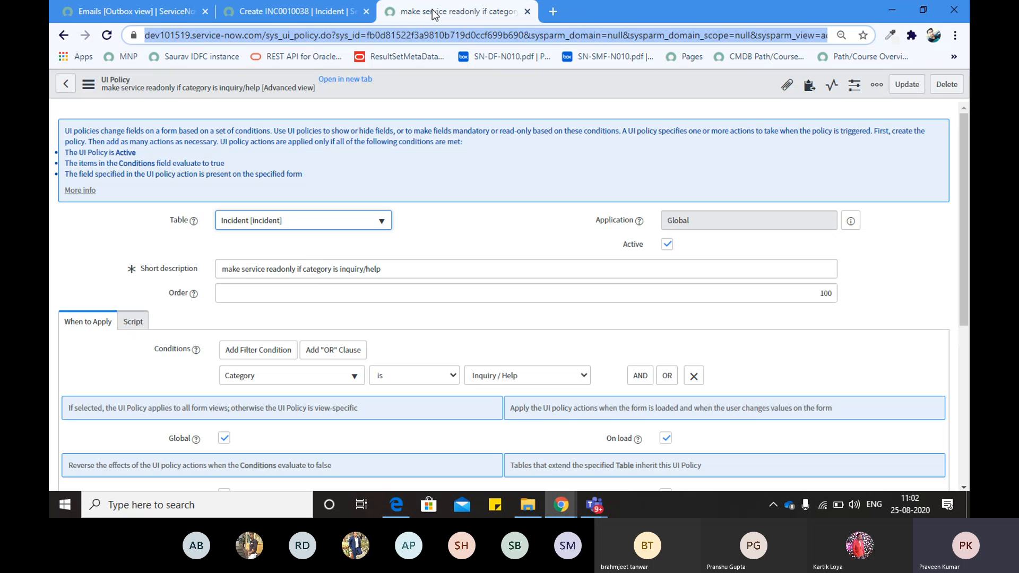
scroll(412, 308, down, 5)
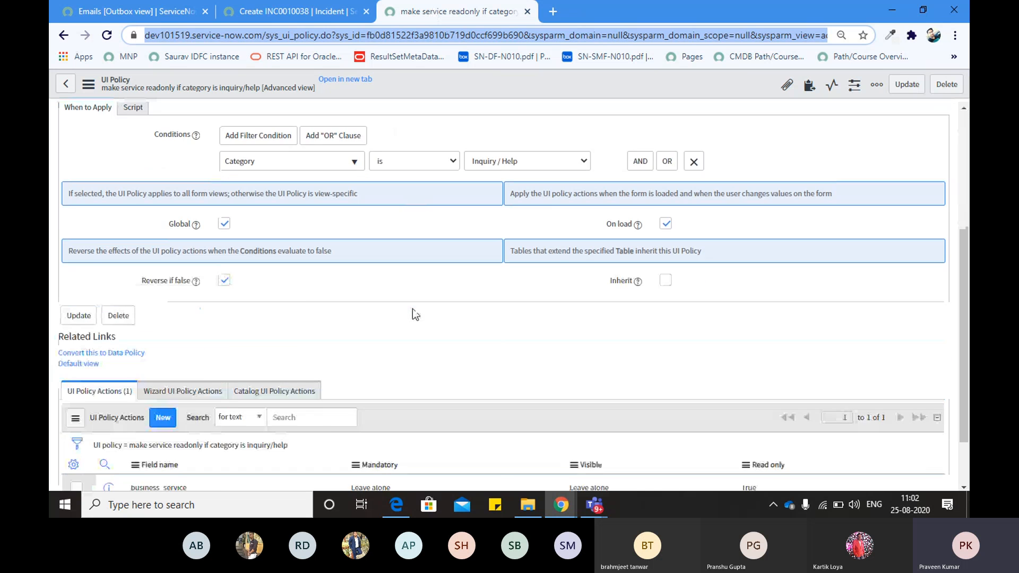
Open the business_service UI policy action in a new browser tab
right_click(131, 415)
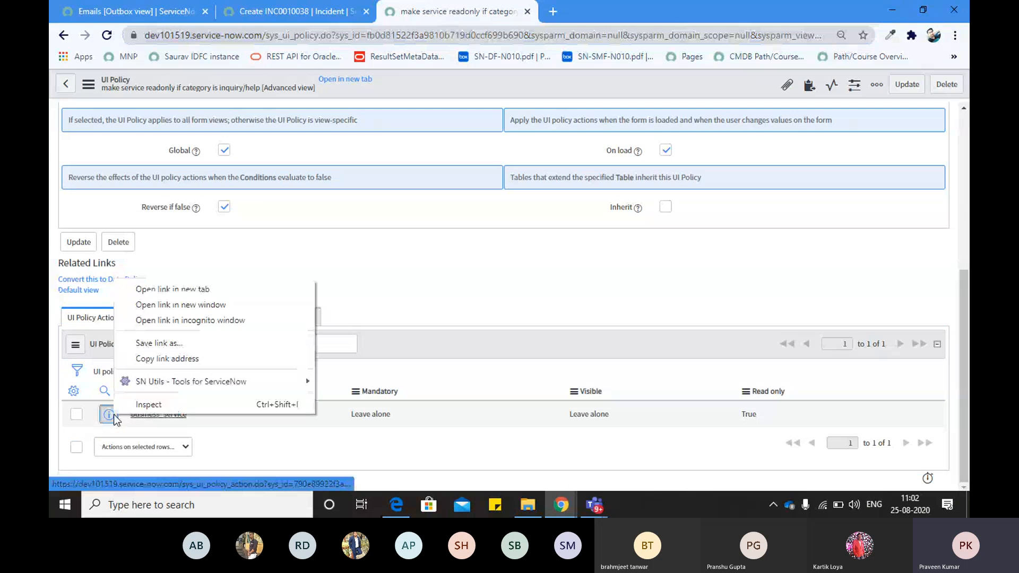
click(184, 289)
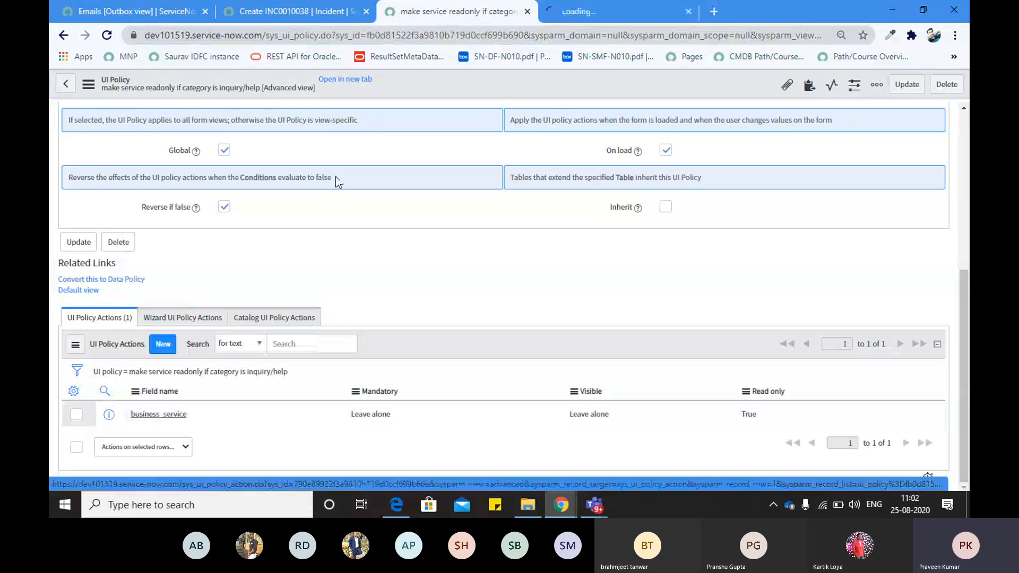
click(579, 6)
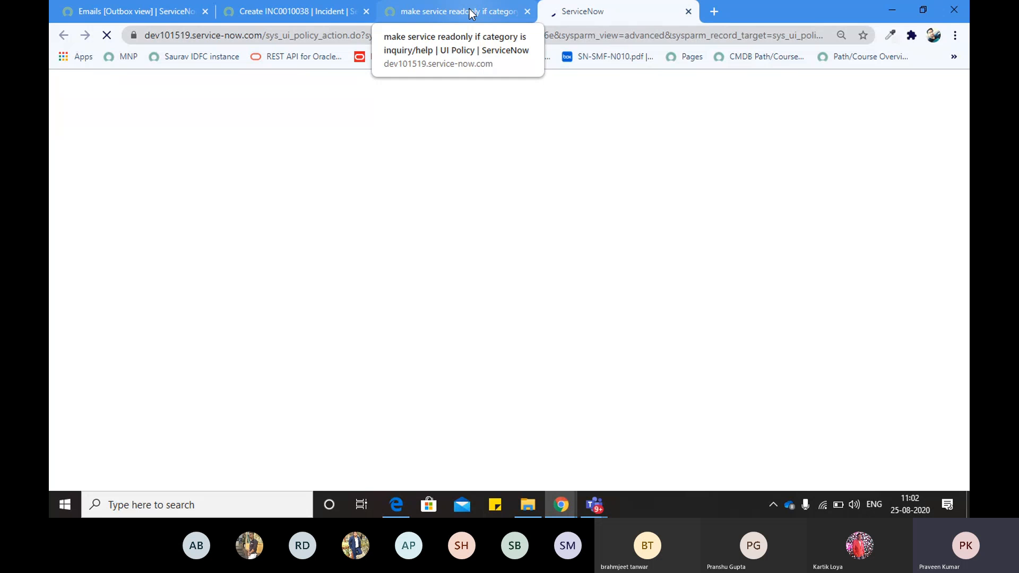
Reselect Inquiry / Help on the incident form, then return to the action tab
click(263, 21)
click(297, 177)
click(235, 189)
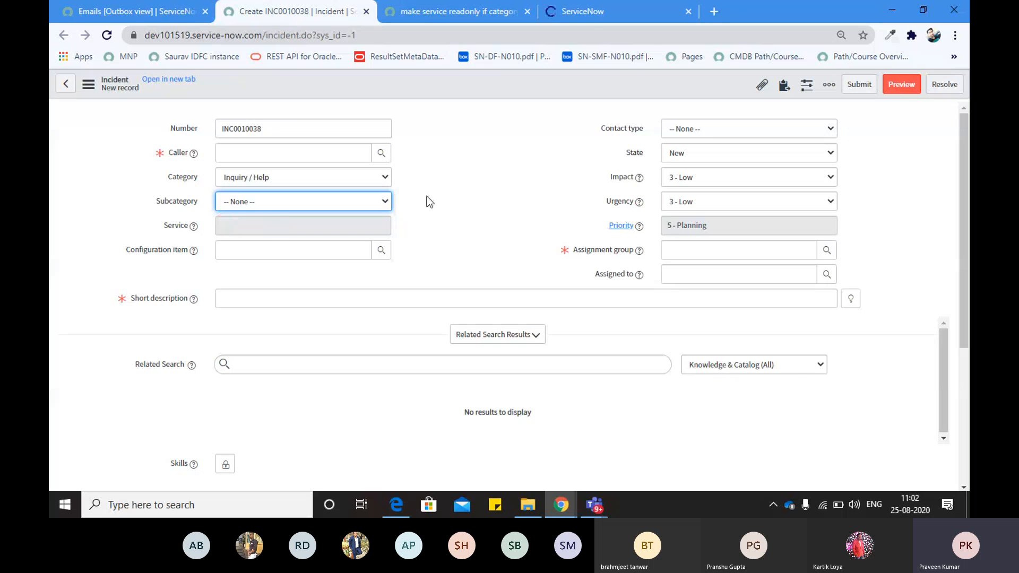
click(612, 7)
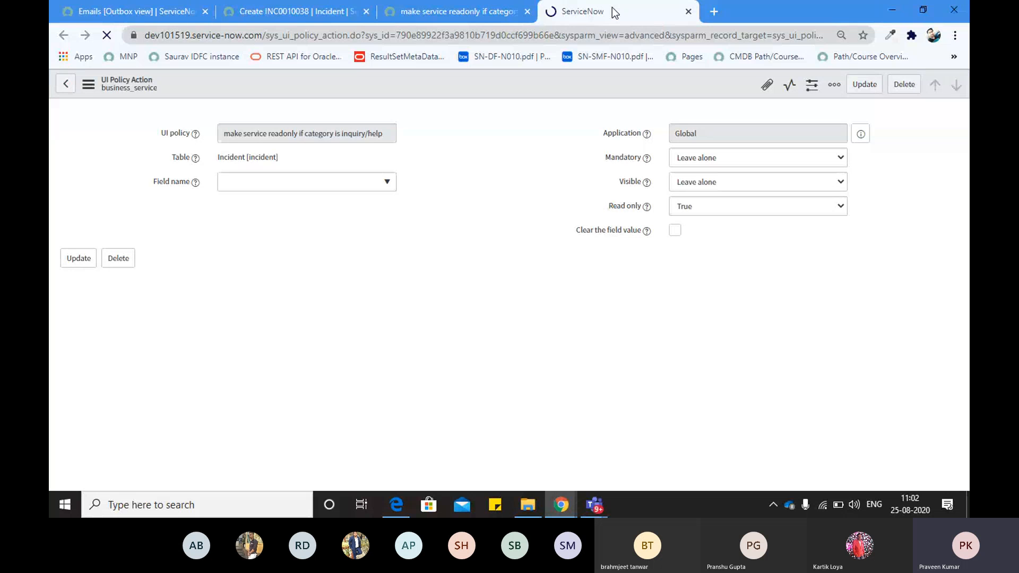
Point out the action's Mandatory, Read only and Clear the field value settings
double_click(623, 157)
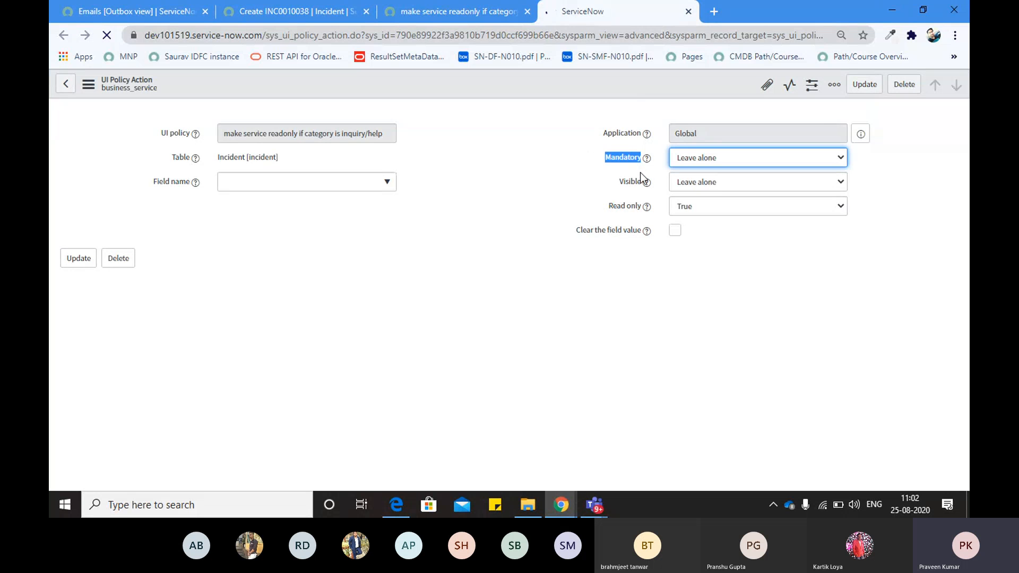
click(618, 195)
double_click(629, 207)
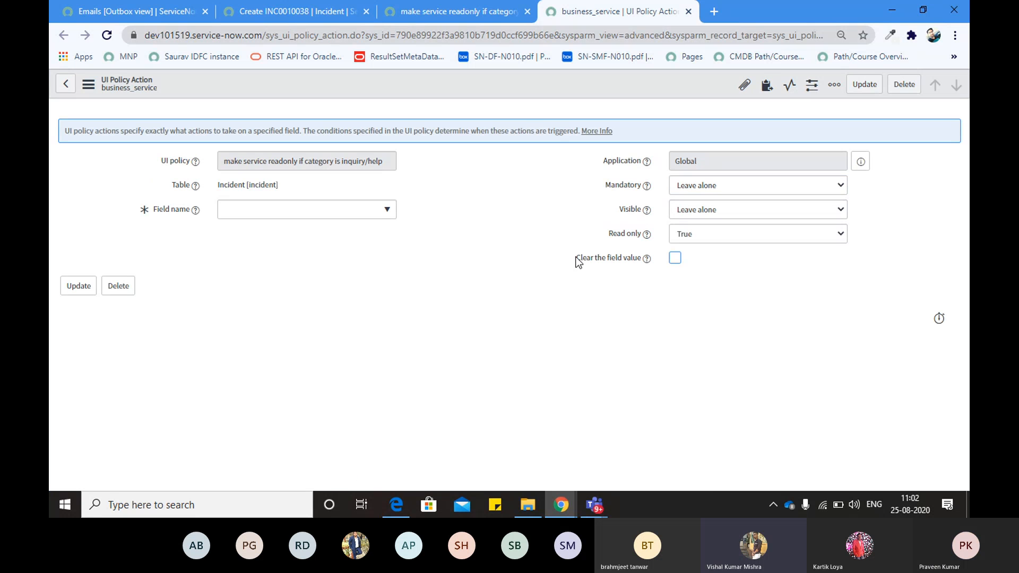
drag(576, 258, 639, 262)
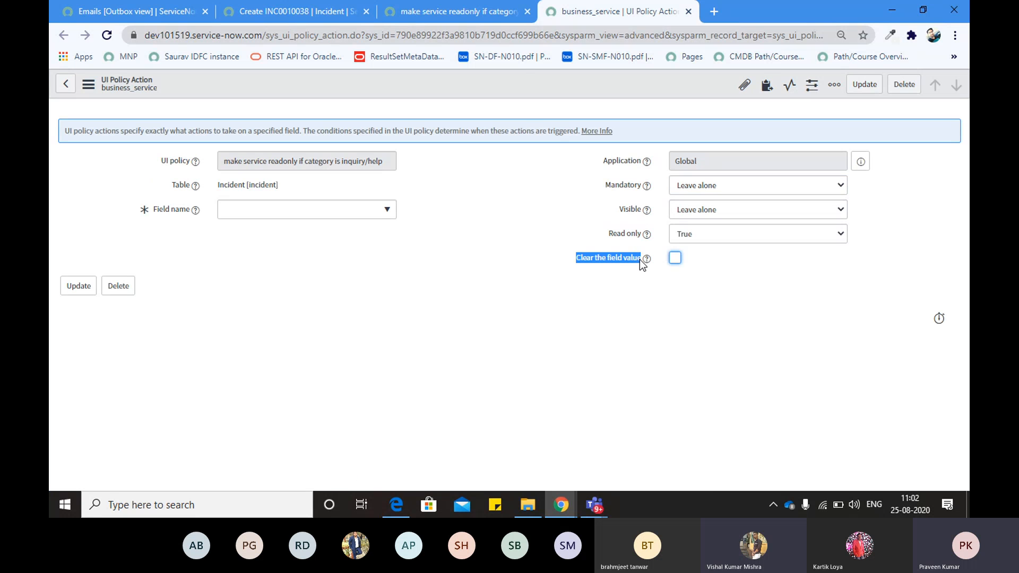
click(451, 11)
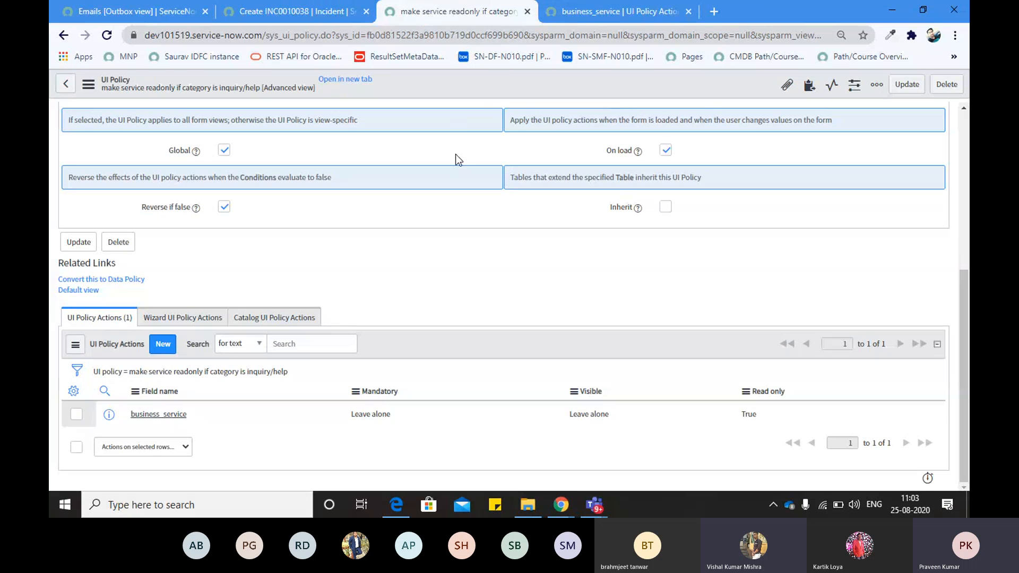
Scroll through the UI policy form, glance at the incident form, and return to the policy
scroll(456, 159, up, 2)
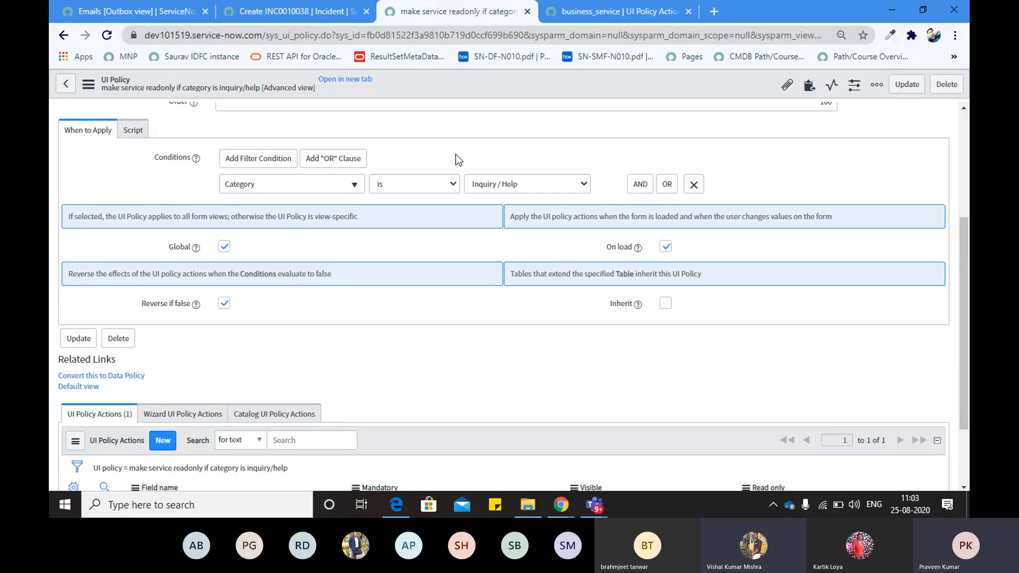
scroll(458, 159, up, 2)
scroll(457, 181, down, 4)
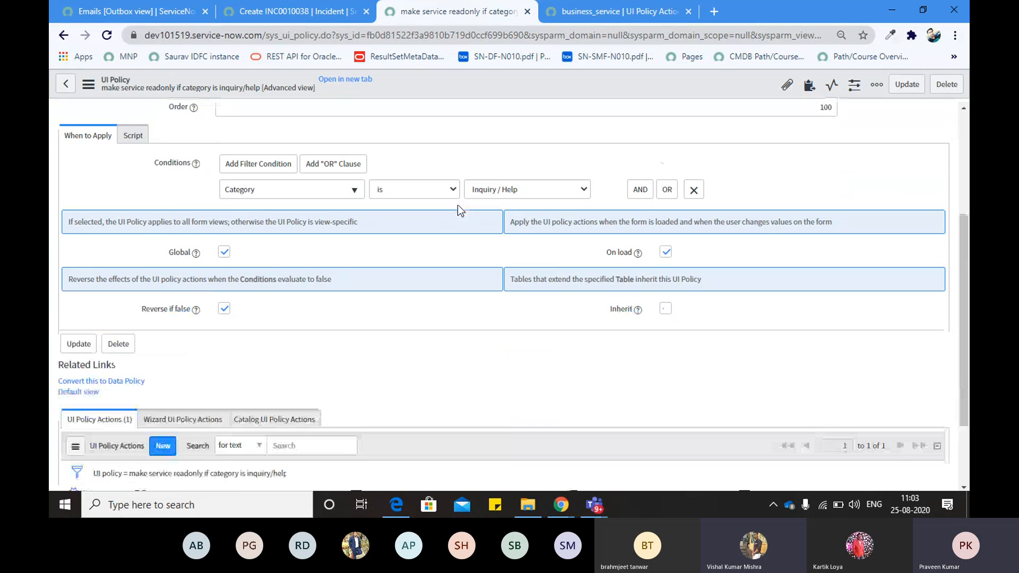
scroll(444, 242, down, 1)
scroll(443, 242, up, 1)
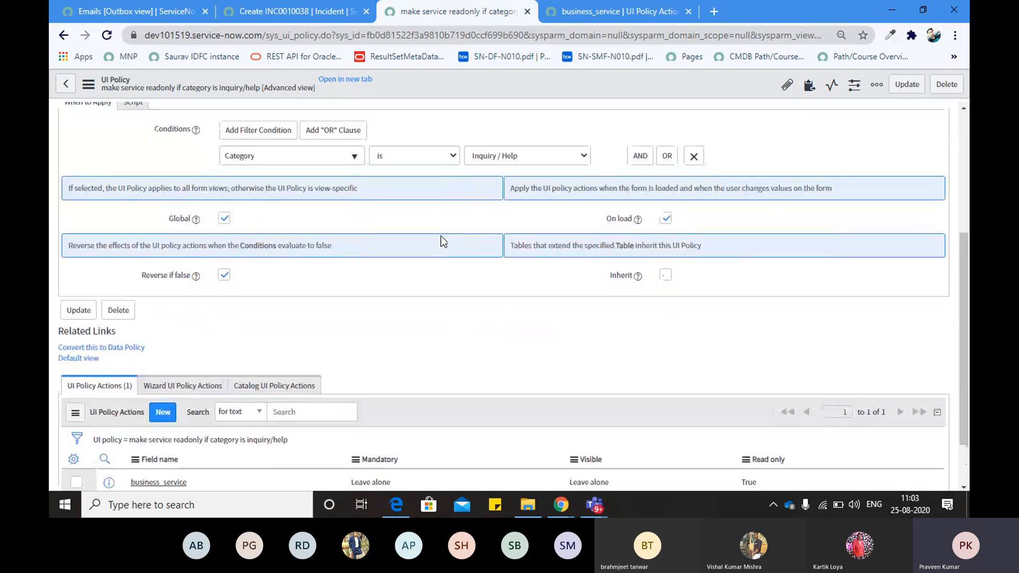
scroll(443, 242, up, 1)
scroll(444, 242, up, 1)
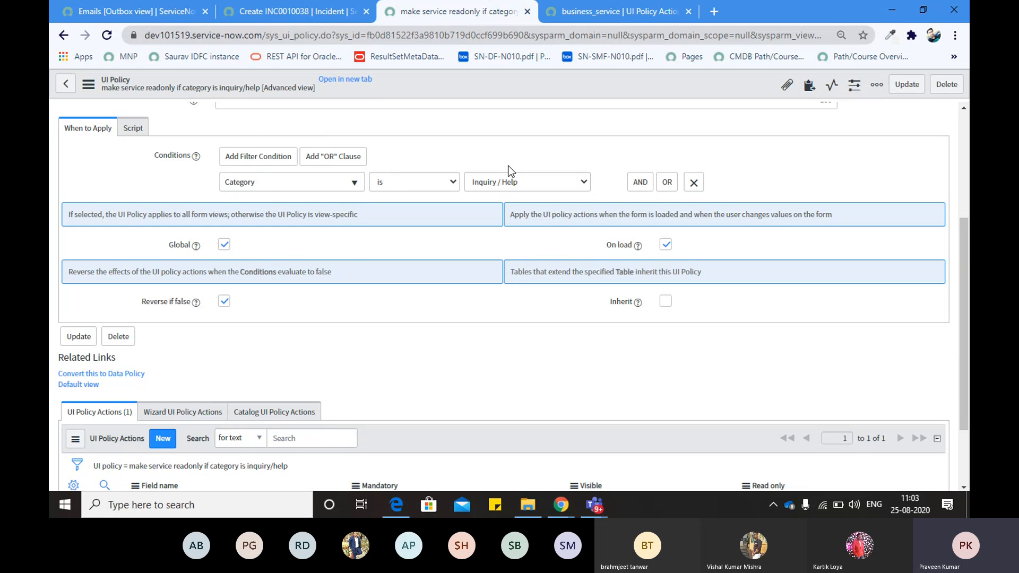
click(299, 12)
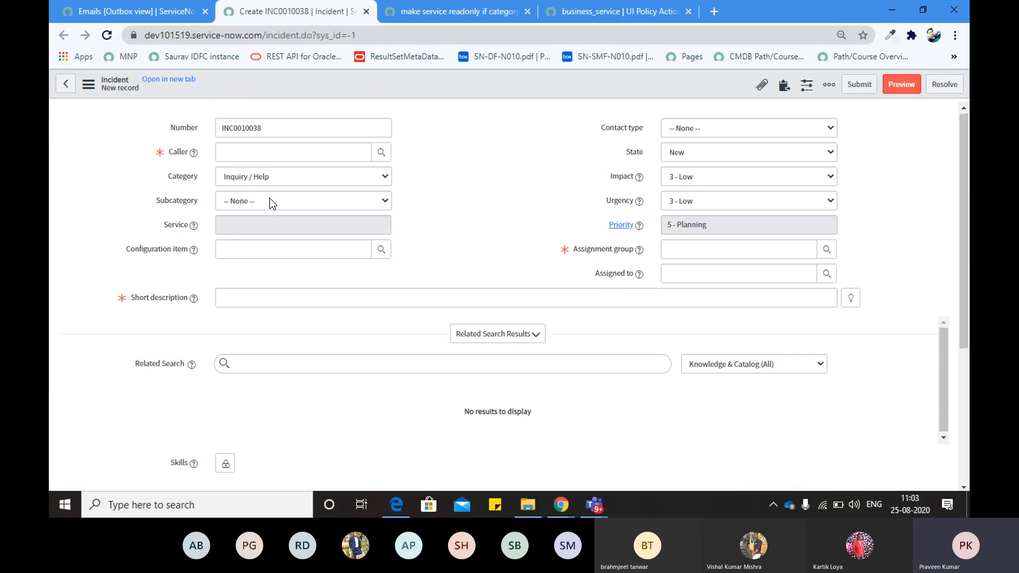
scroll(269, 198, down, 5)
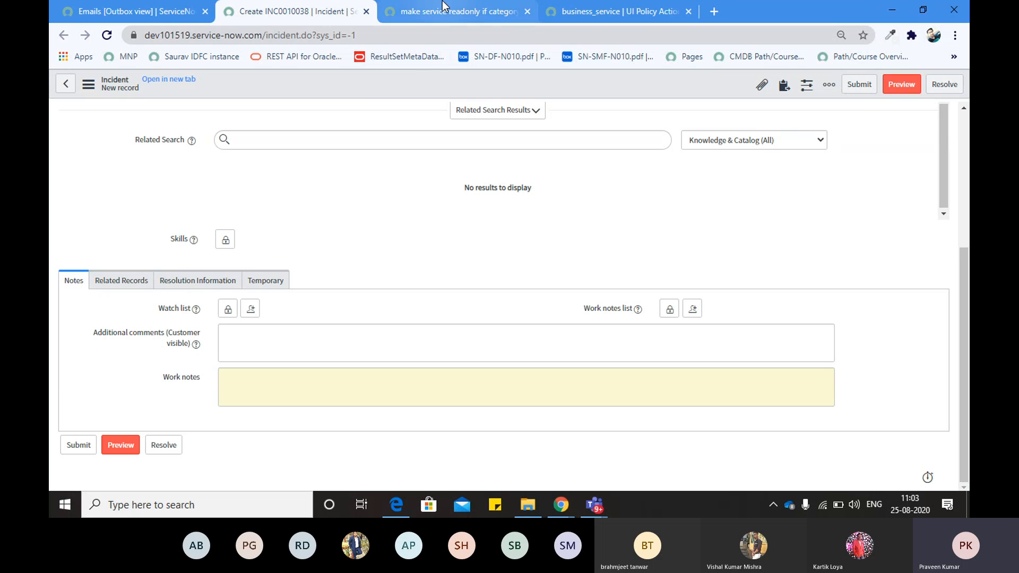
mouse_move(453, 8)
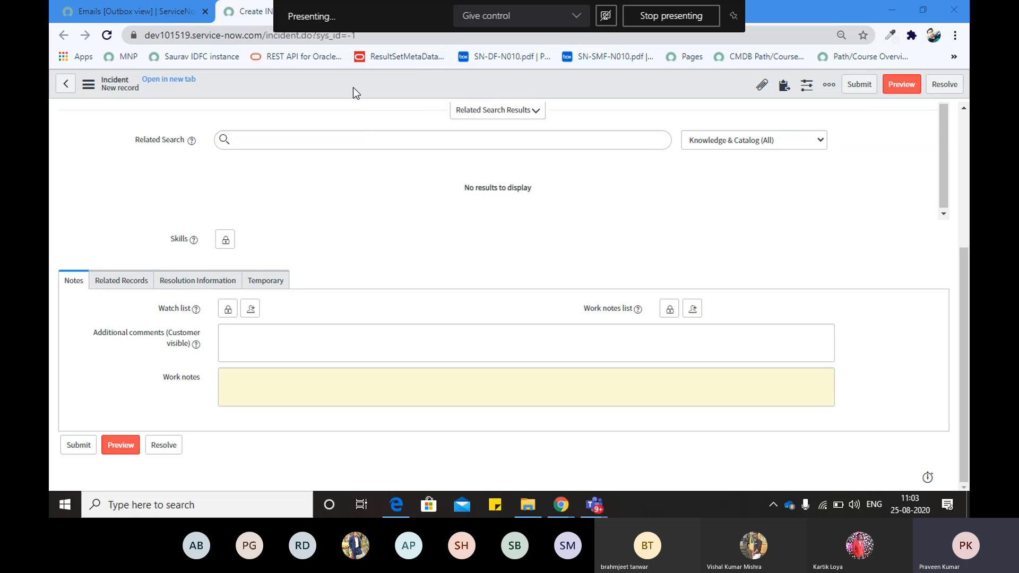
key(ctrl+Tab)
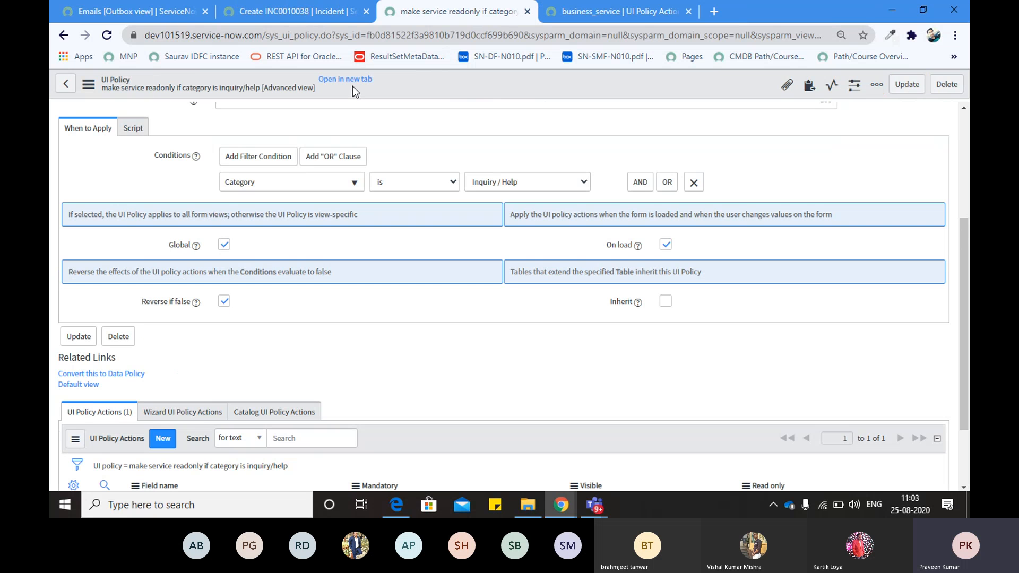
scroll(340, 318, down, 2)
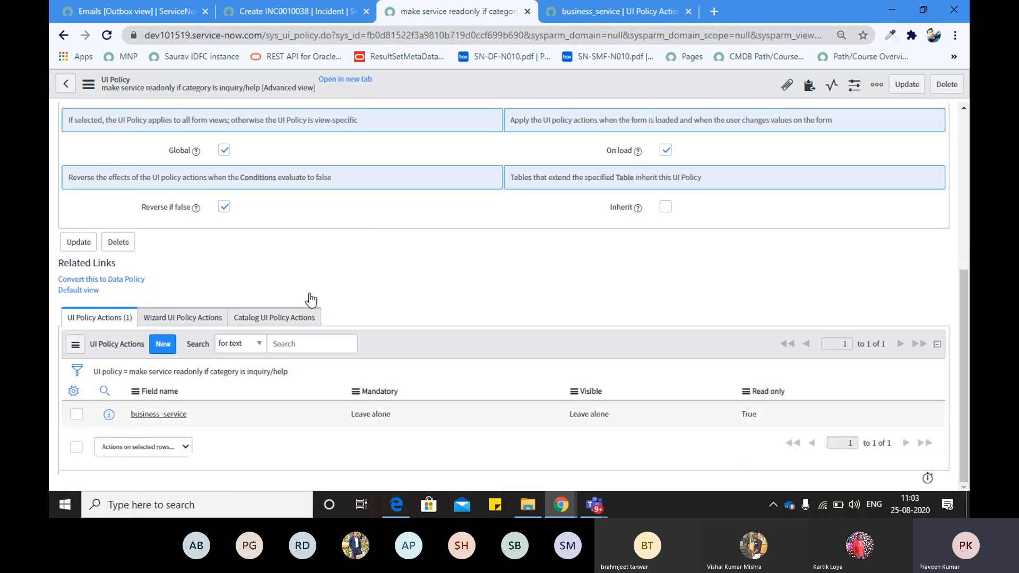
scroll(365, 234, up, 5)
click(133, 321)
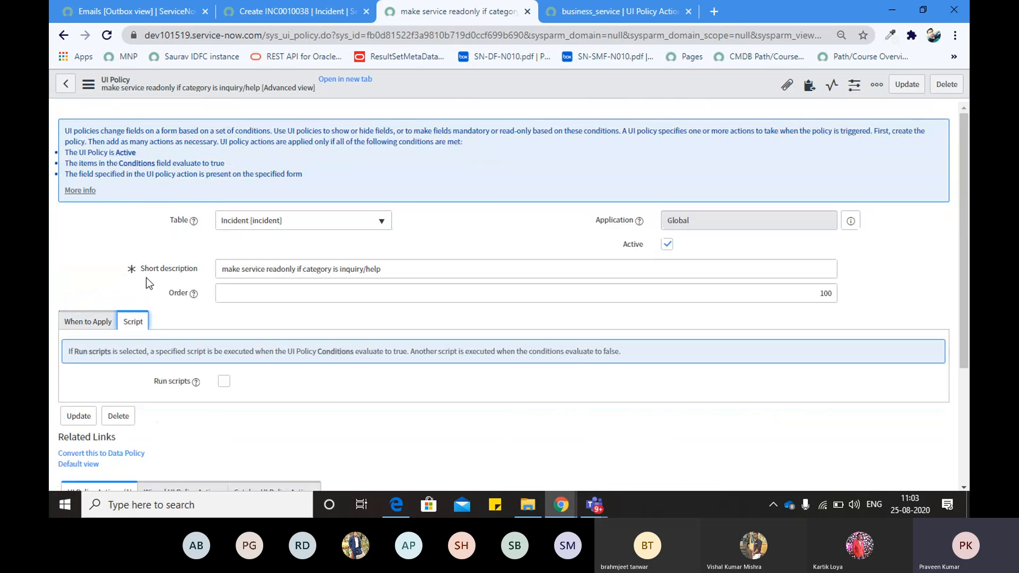
scroll(146, 278, down, 3)
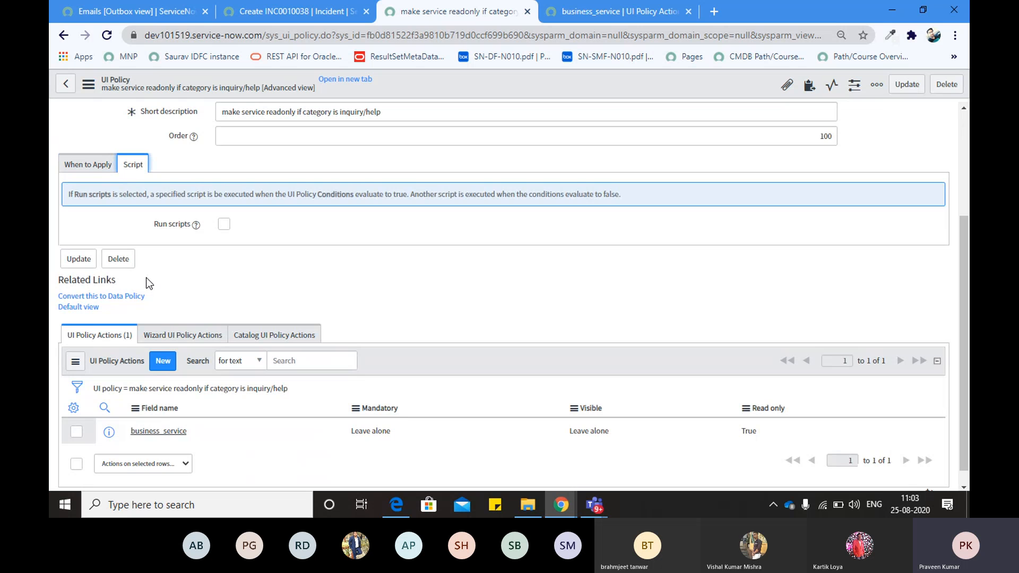
click(98, 169)
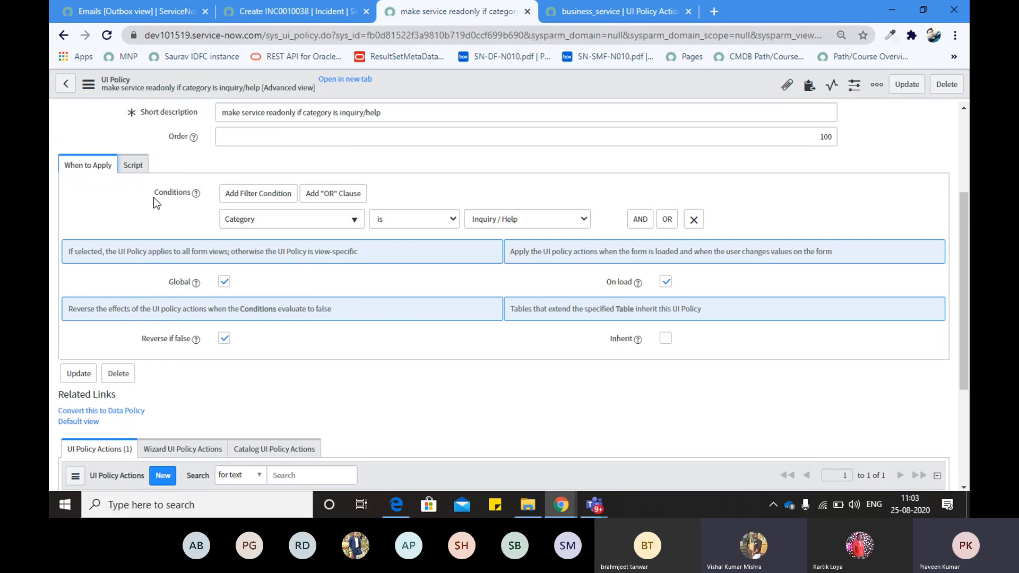
scroll(99, 168, up, 3)
scroll(149, 255, down, 6)
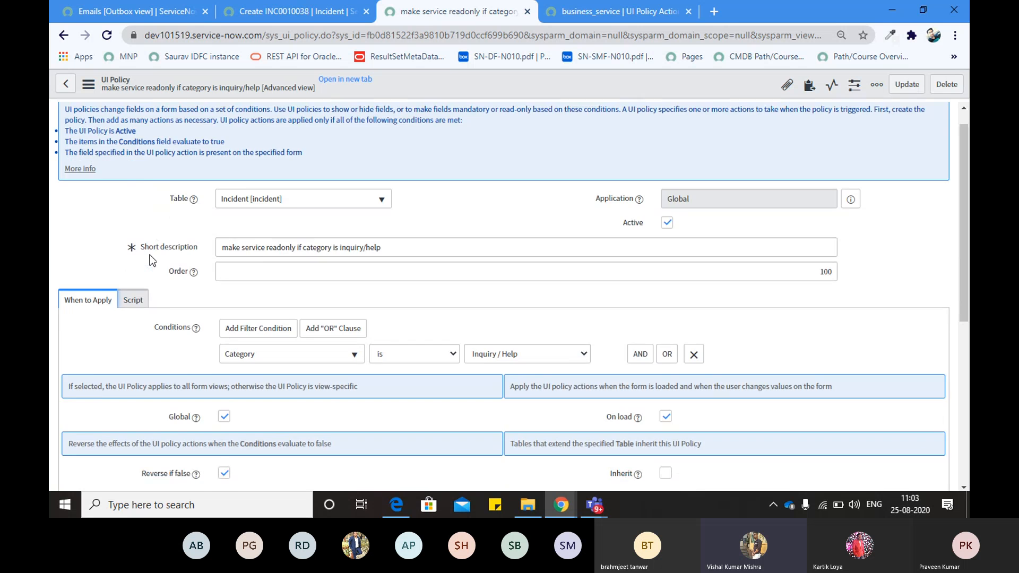
scroll(150, 255, up, 6)
scroll(149, 254, up, 1)
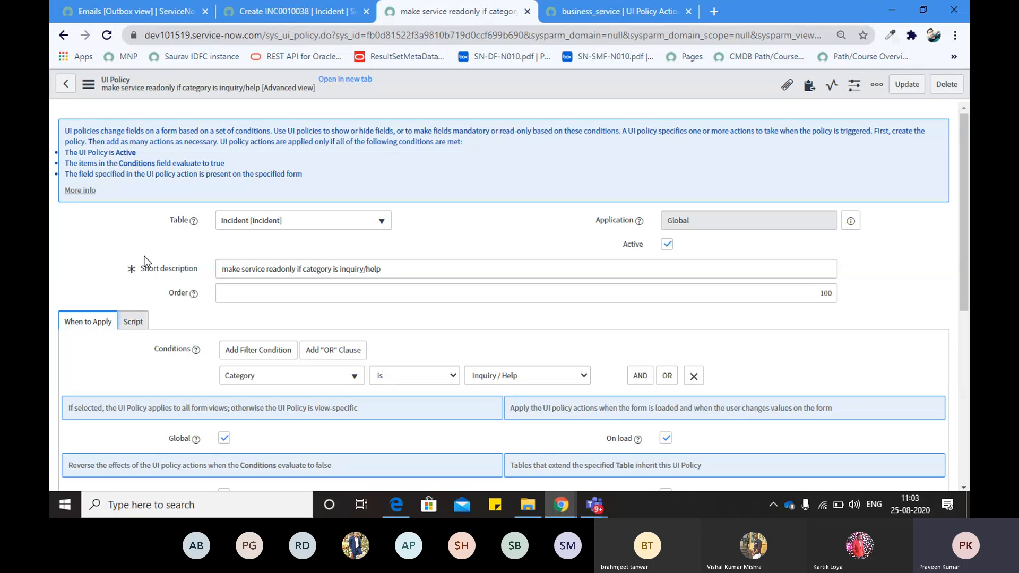
scroll(145, 263, down, 2)
scroll(145, 263, down, 1)
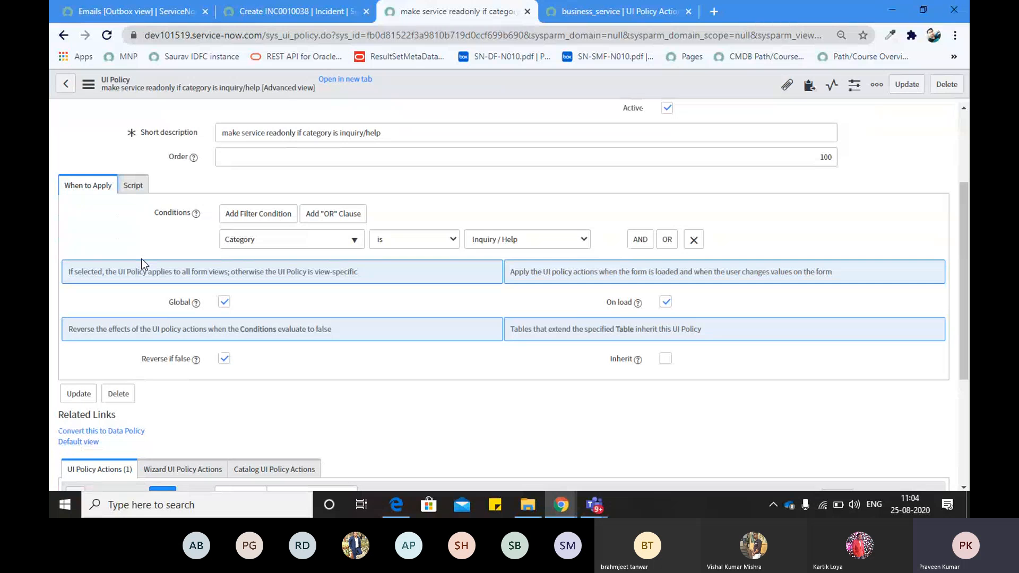
scroll(143, 263, down, 4)
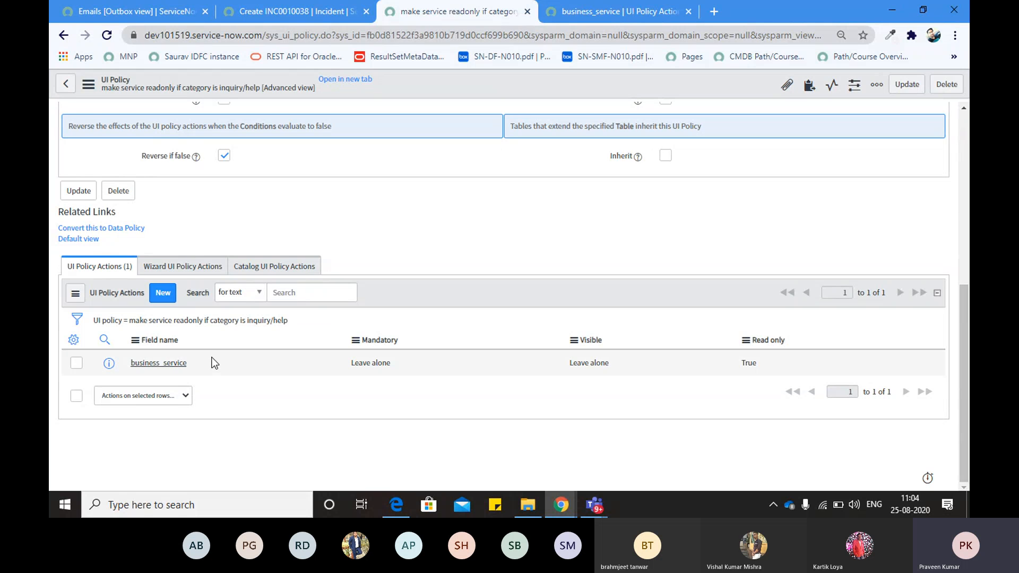
scroll(212, 357, up, 3)
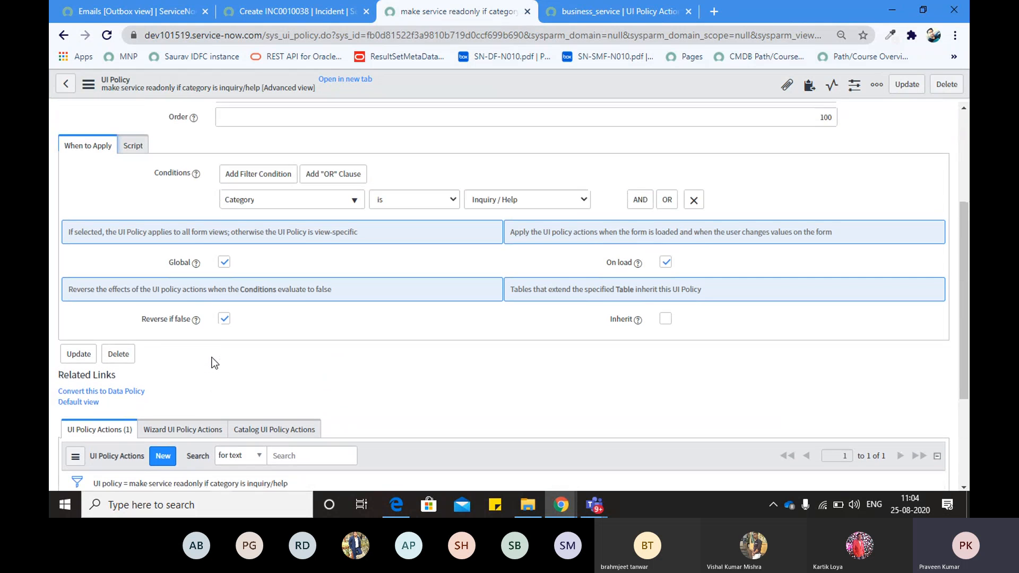
scroll(119, 313, up, 3)
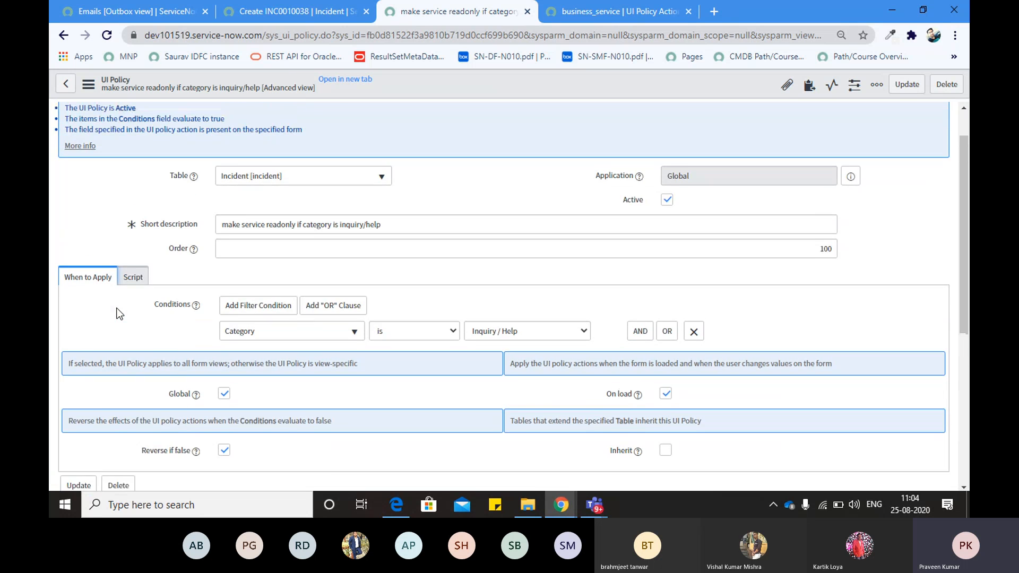
scroll(119, 313, down, 3)
Highlight the policy's Reverse if false setting to emphasize it
drag(141, 361, 178, 365)
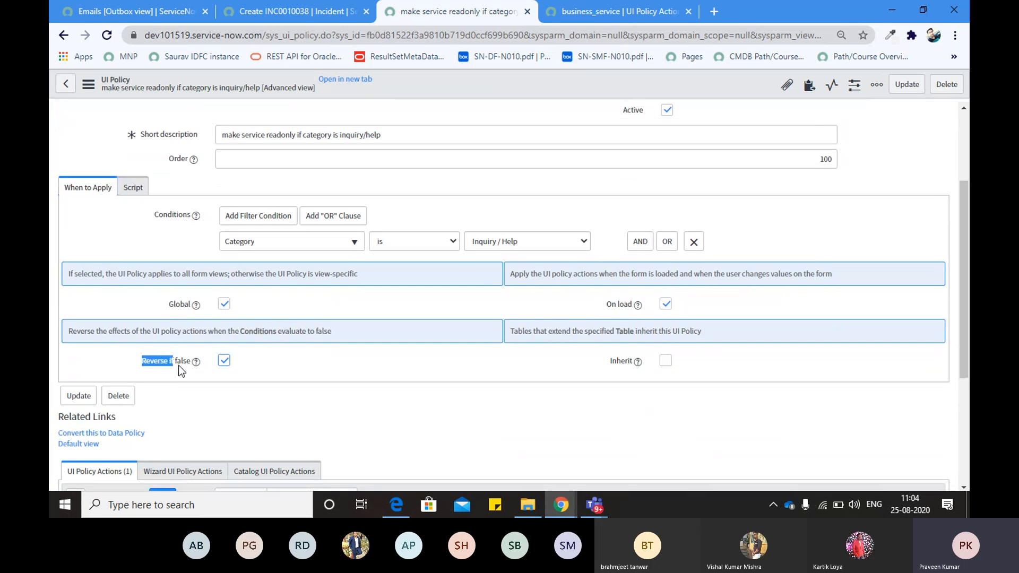
click(144, 366)
click(129, 356)
drag(142, 363, 191, 366)
click(177, 367)
drag(143, 360, 191, 361)
scroll(155, 305, up, 3)
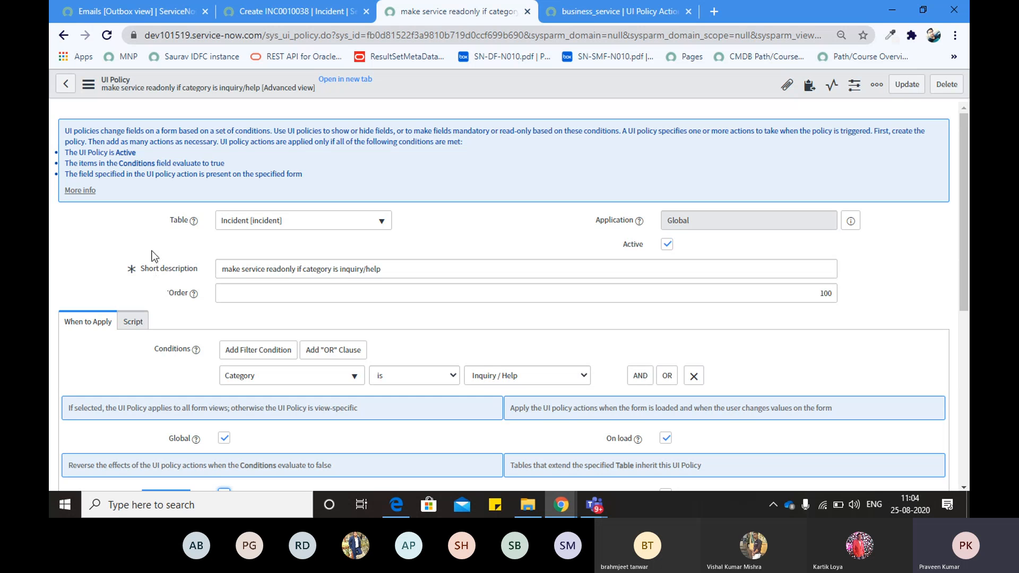
scroll(155, 255, down, 3)
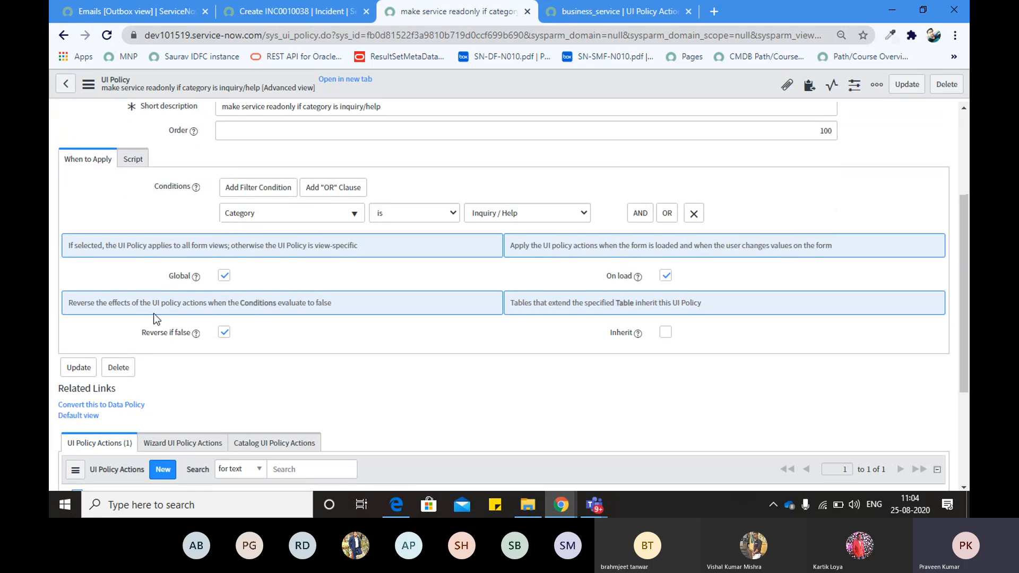
drag(141, 325, 197, 329)
click(168, 298)
Show the policy's Script tab and point out the Run scripts setting
scroll(167, 294, up, 3)
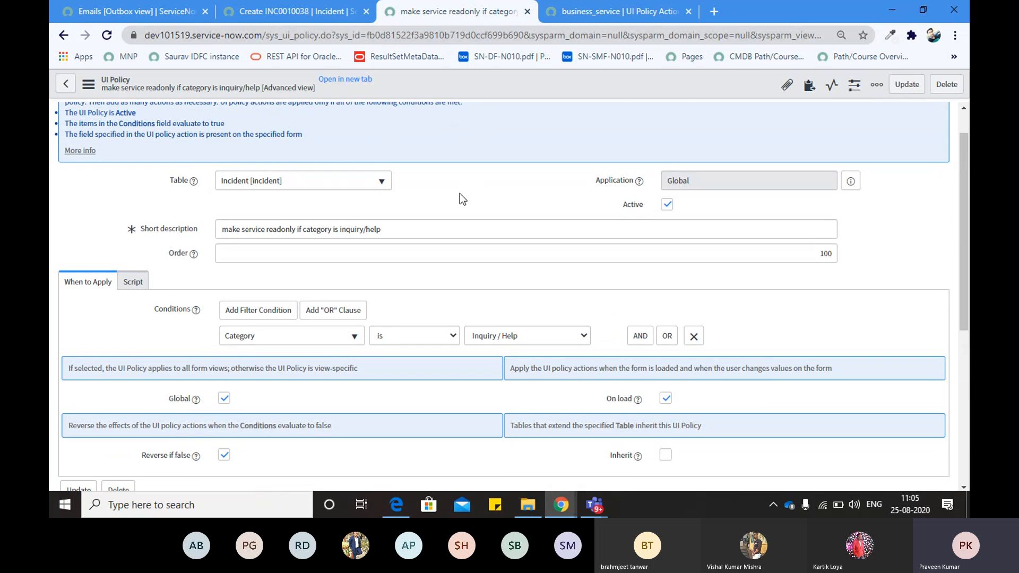
scroll(459, 193, up, 1)
scroll(299, 212, down, 3)
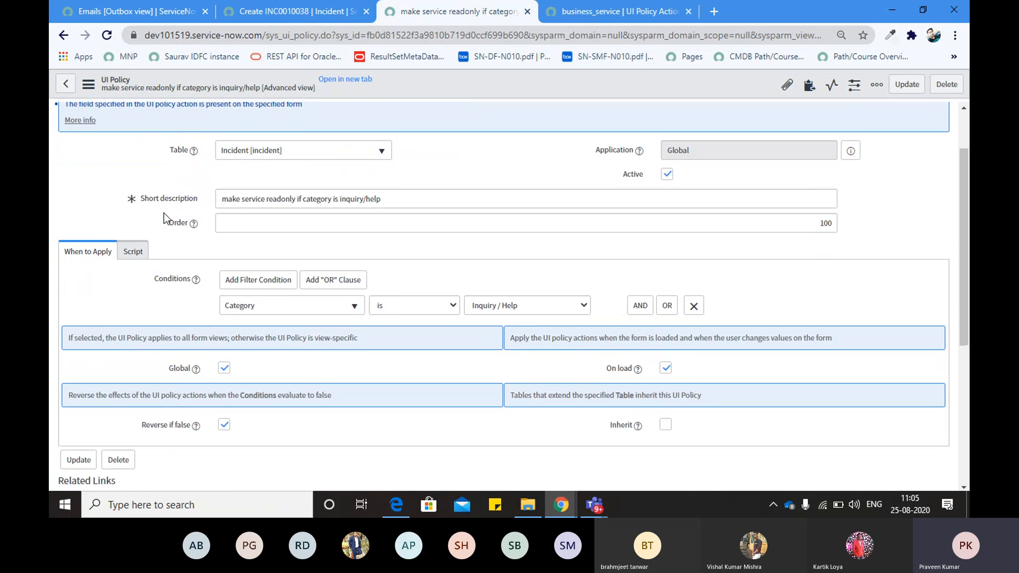
scroll(164, 217, down, 1)
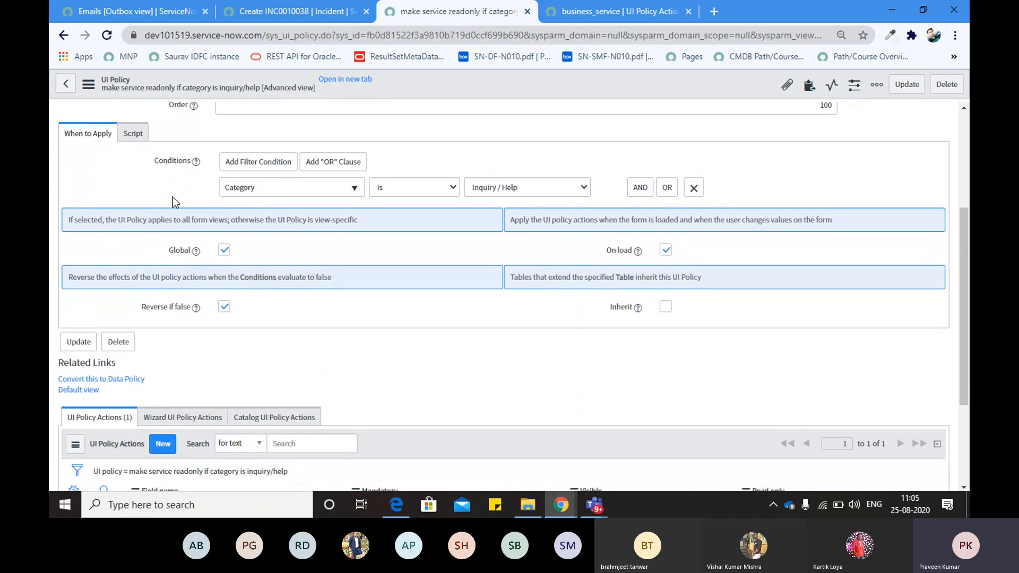
scroll(173, 198, up, 2)
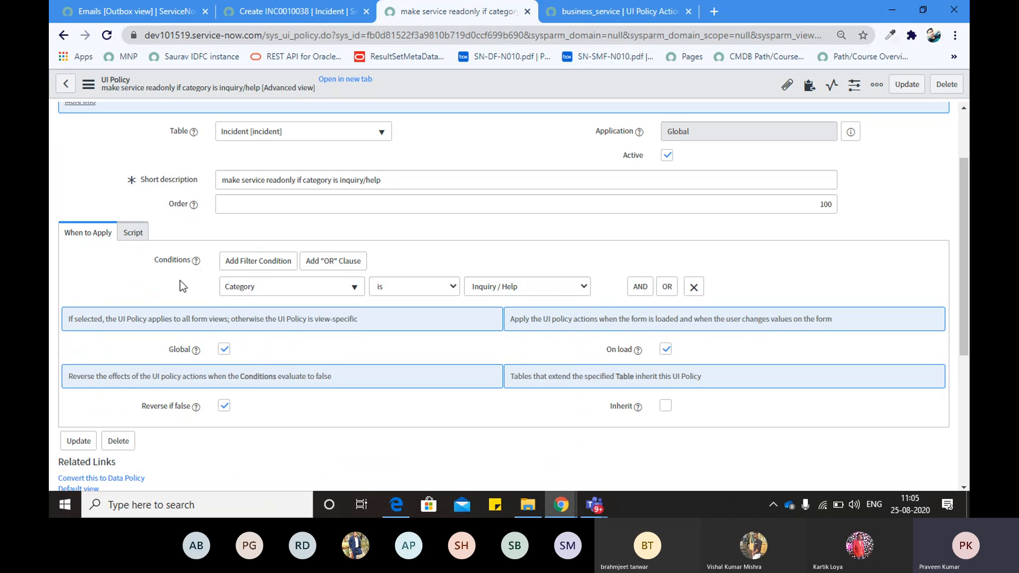
scroll(177, 288, down, 1)
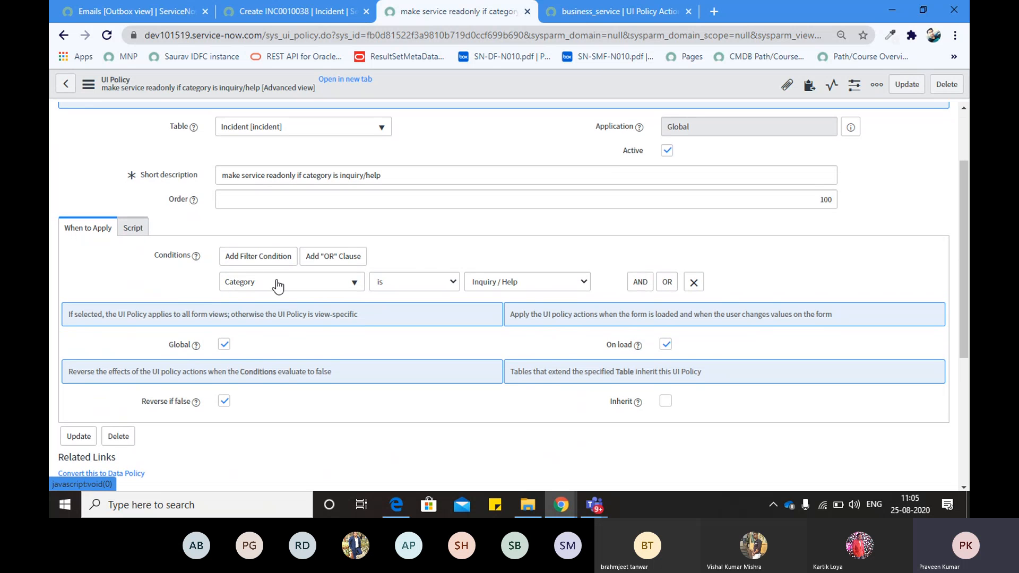
scroll(202, 268, down, 1)
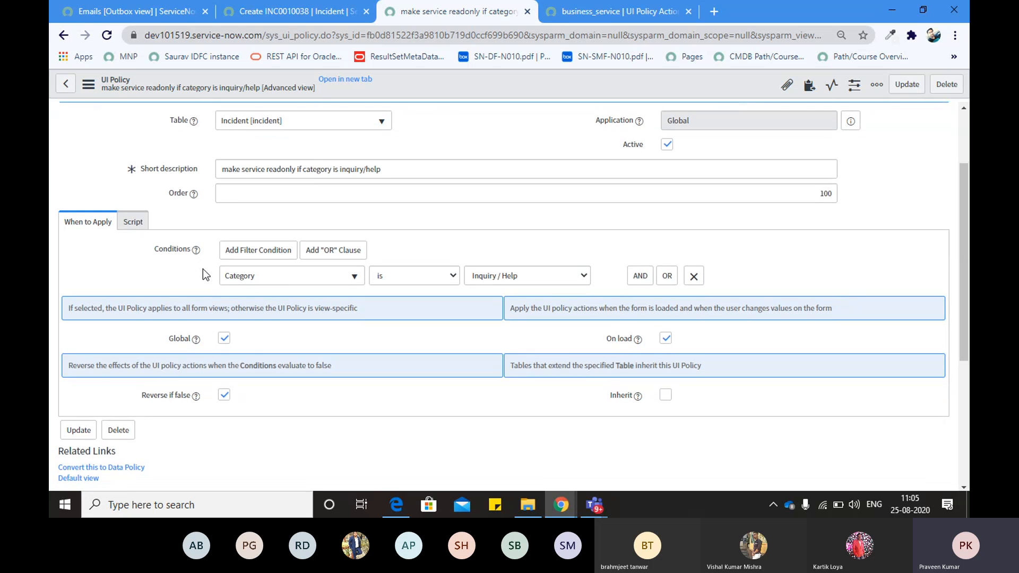
scroll(202, 268, down, 5)
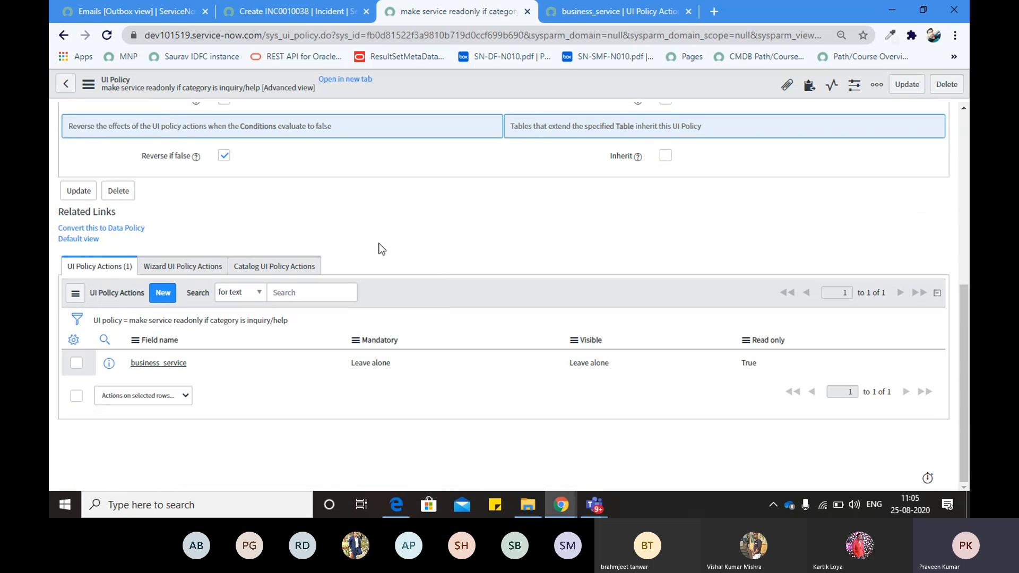
scroll(380, 249, up, 1)
scroll(381, 249, up, 4)
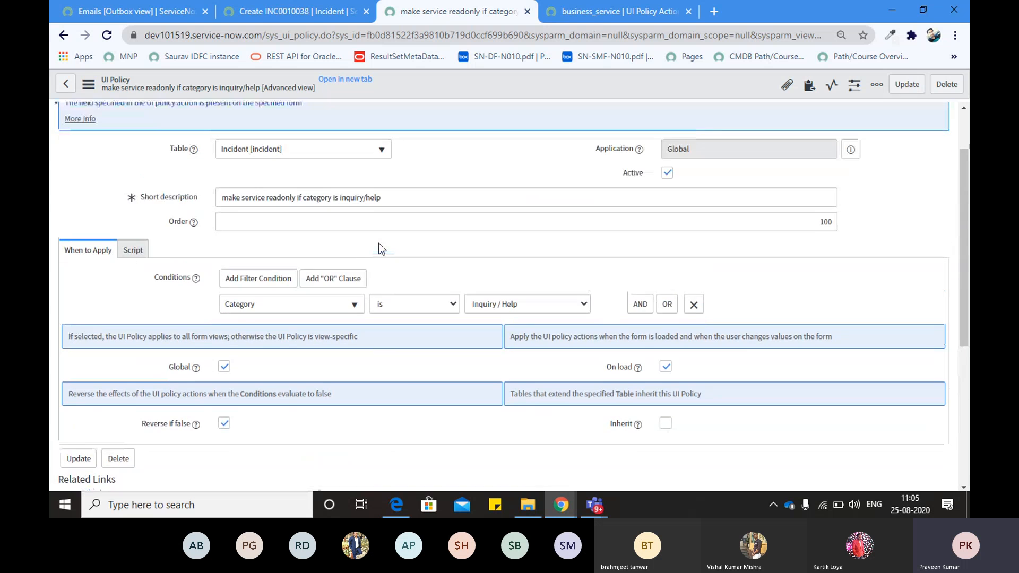
scroll(217, 335, down, 1)
scroll(218, 335, up, 3)
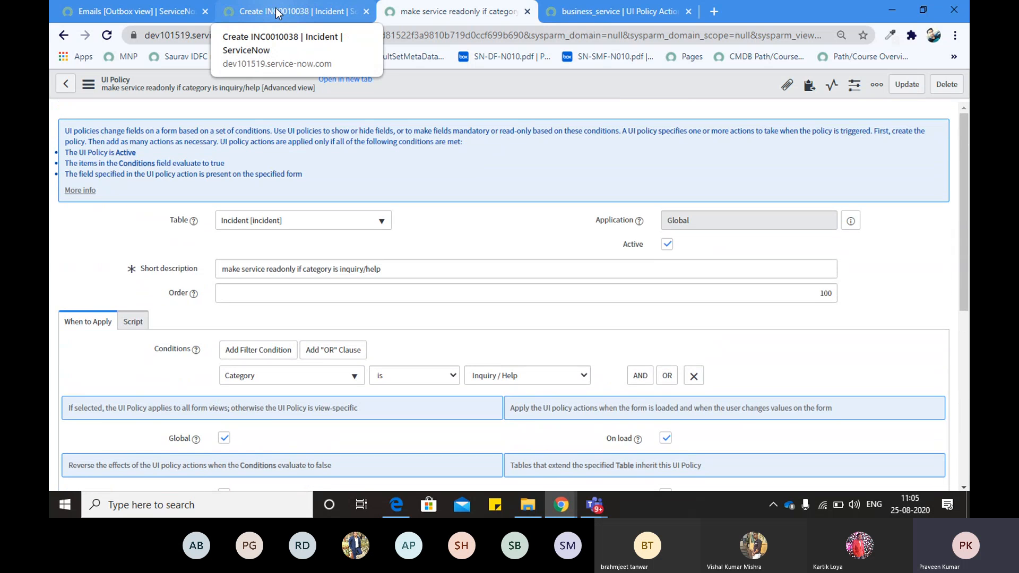
click(133, 321)
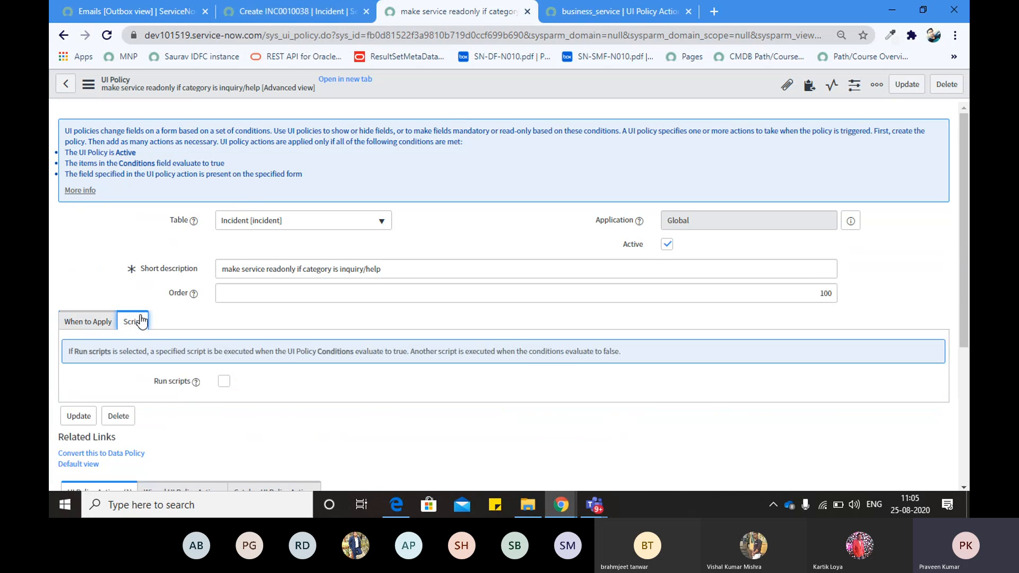
scroll(160, 346, down, 1)
drag(154, 339, 192, 339)
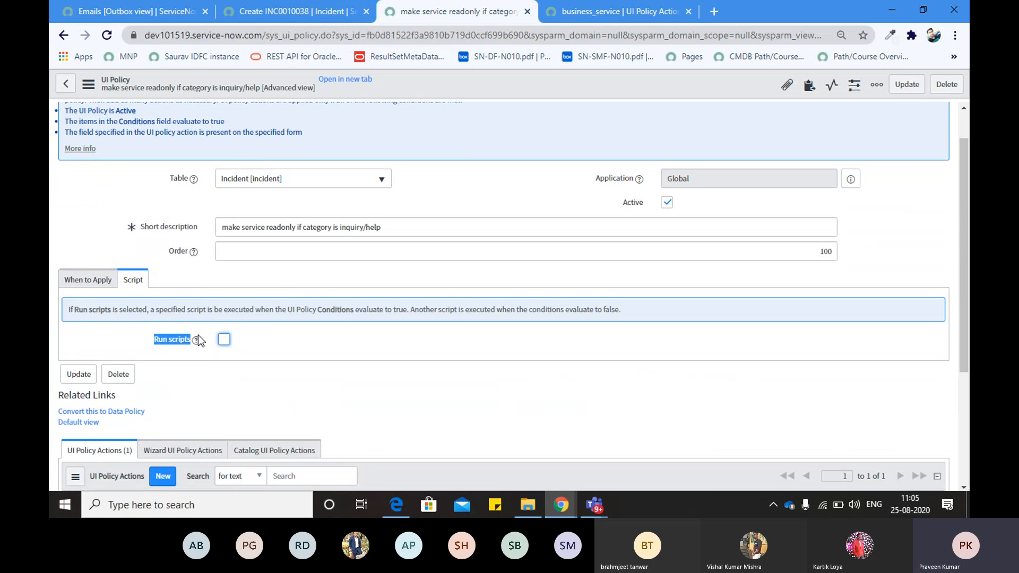
click(176, 282)
Flip between the When to Apply and Script tabs, then open incident INC0010038
click(90, 281)
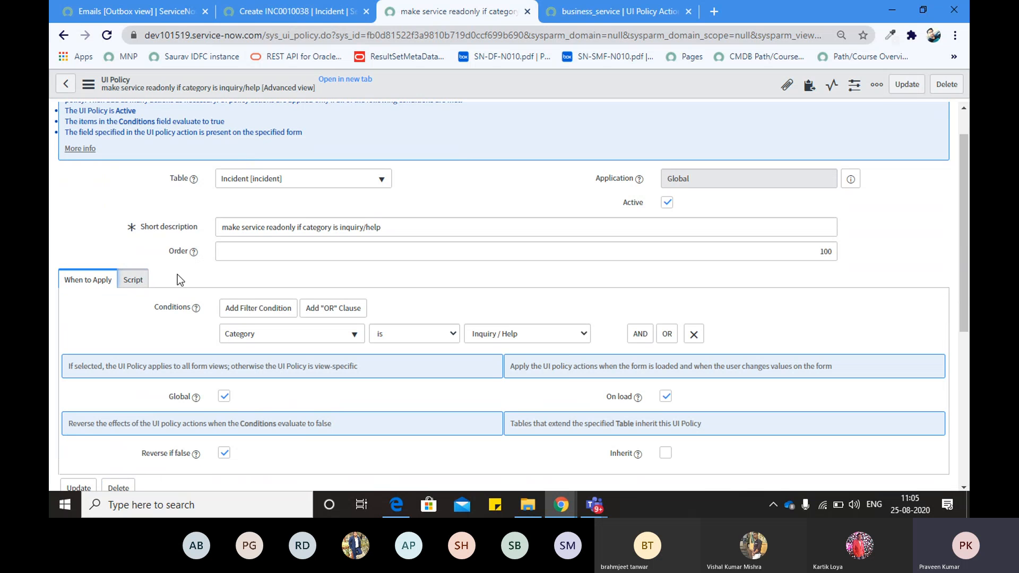
click(133, 280)
click(104, 285)
click(130, 281)
click(98, 281)
scroll(147, 245, up, 1)
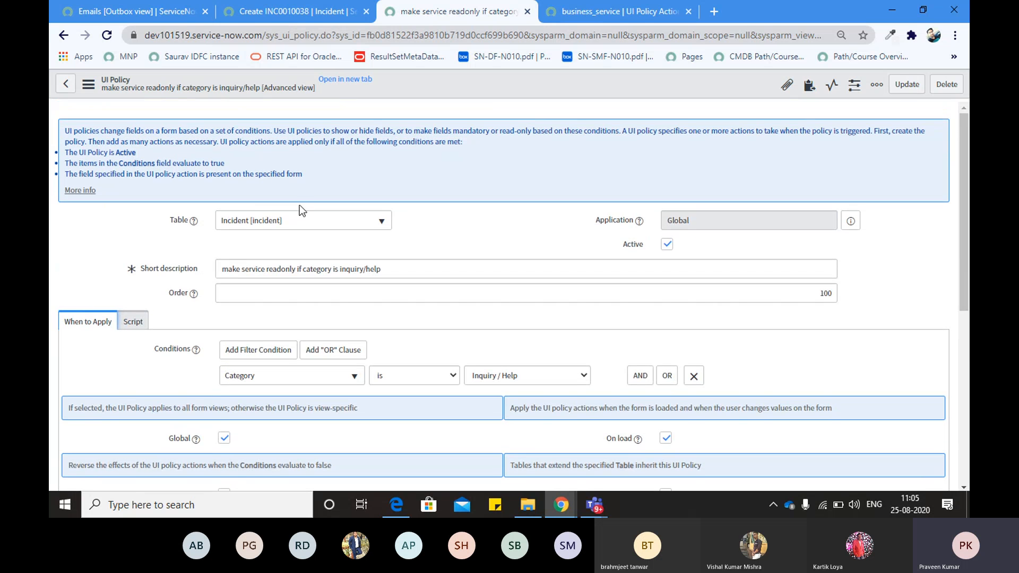
click(314, 13)
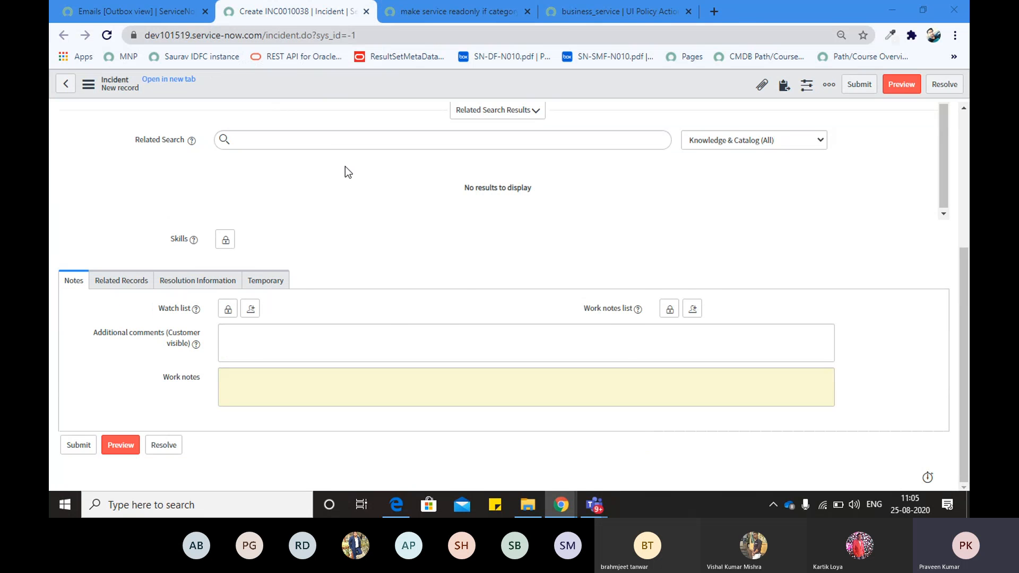
Check the training workbook and UI policy record, then return to the new incident form
key(alt+Tab)
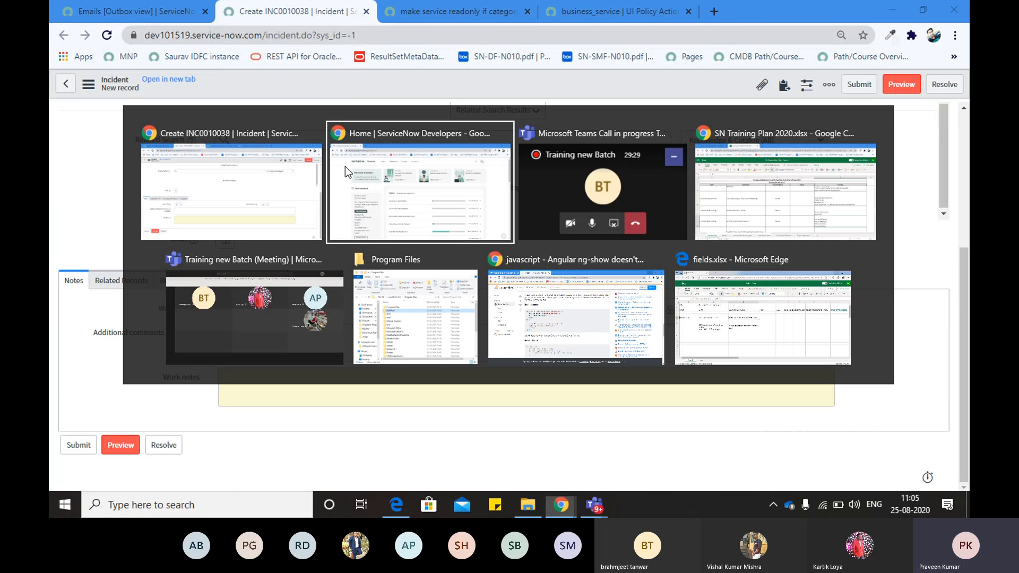
key(Tab)
key(Tab)
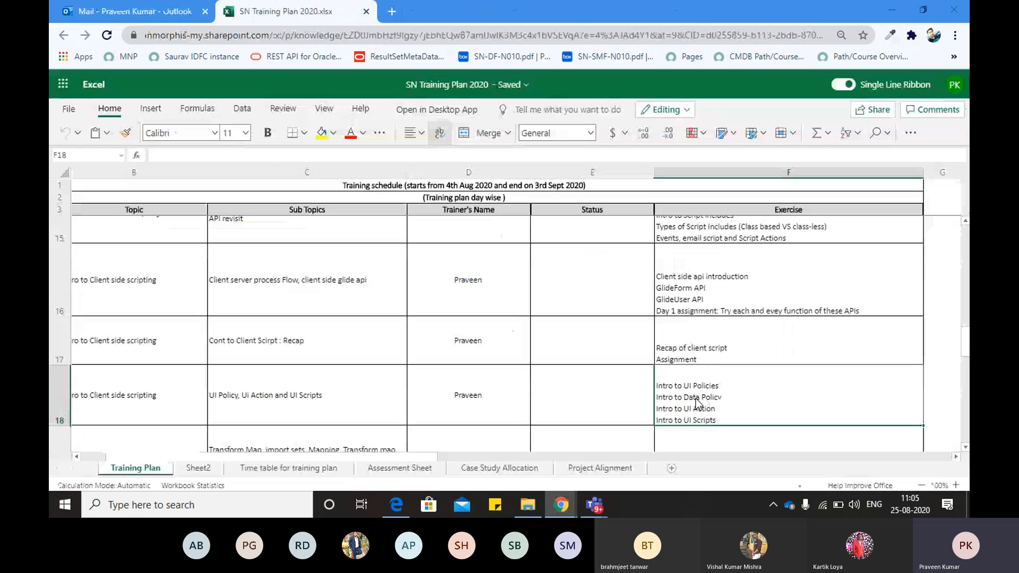
key(alt+Tab)
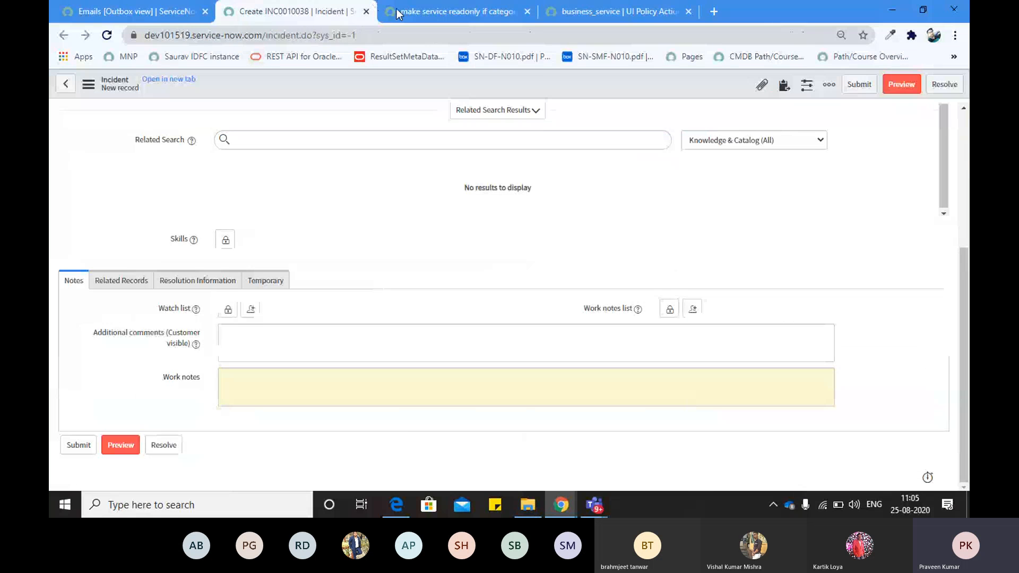
scroll(329, 179, up, 5)
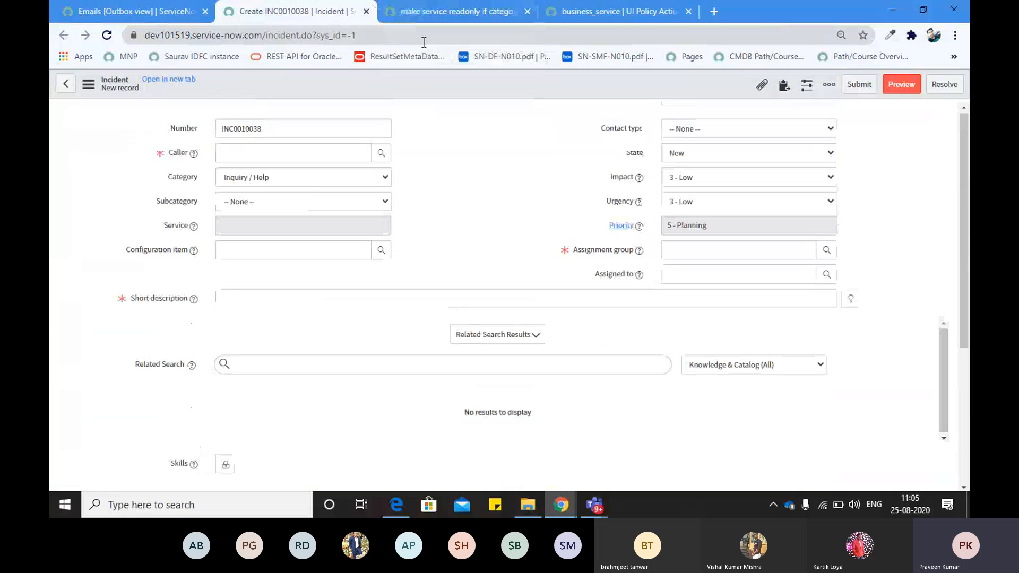
click(416, 10)
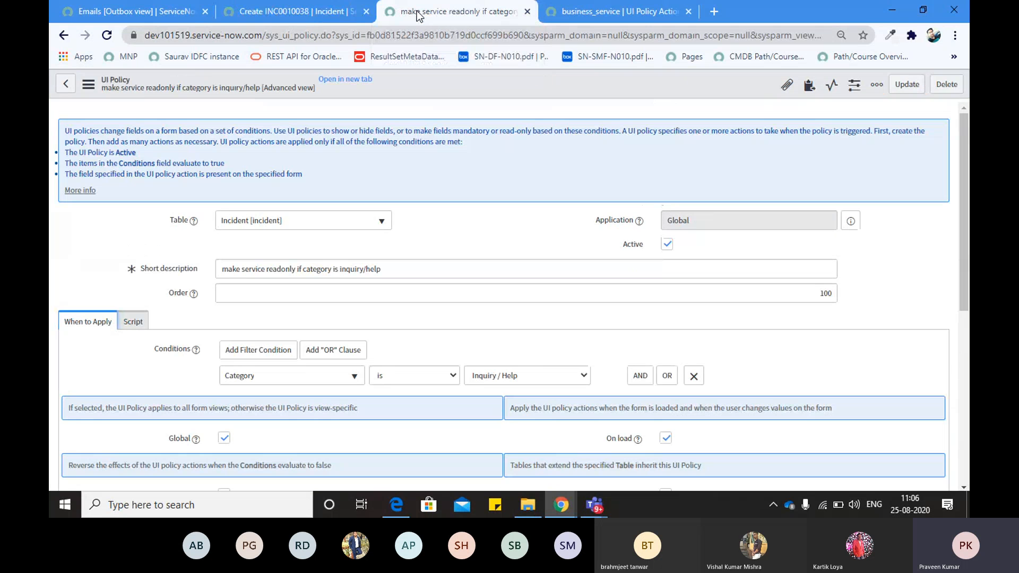
click(304, 12)
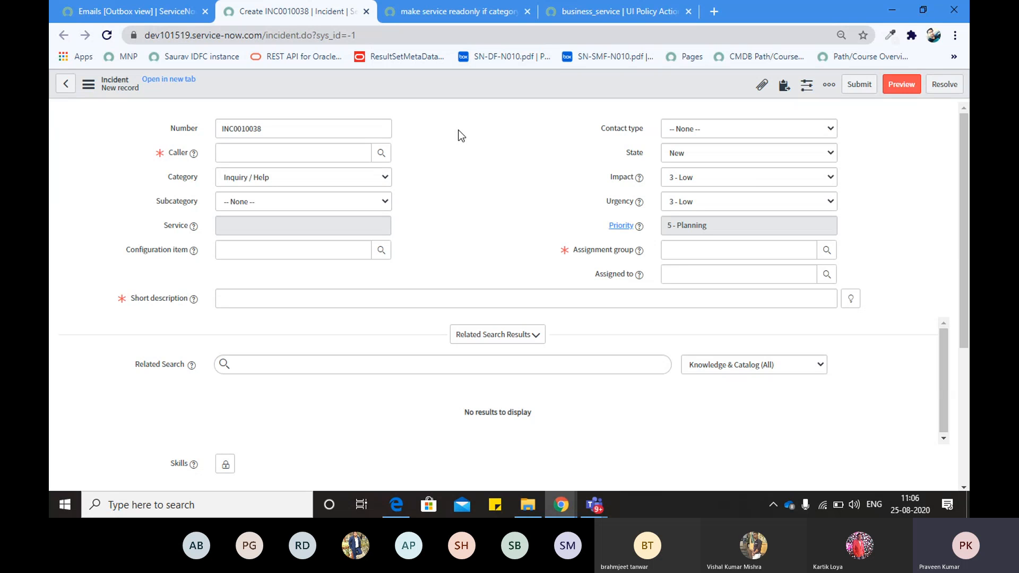
Keep Category as Inquiry / Help and set Subcategory to Antivirus
click(292, 172)
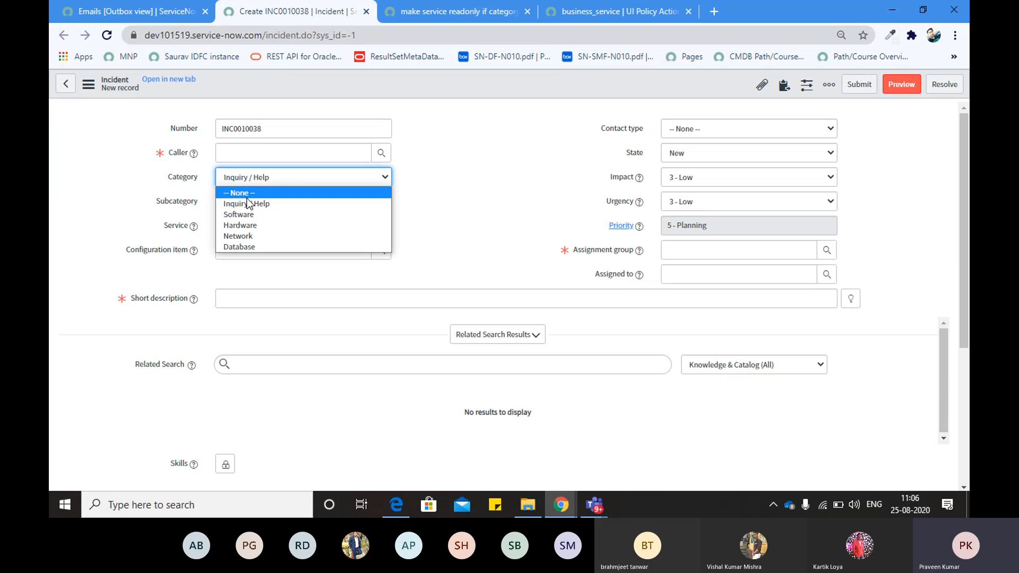
click(488, 207)
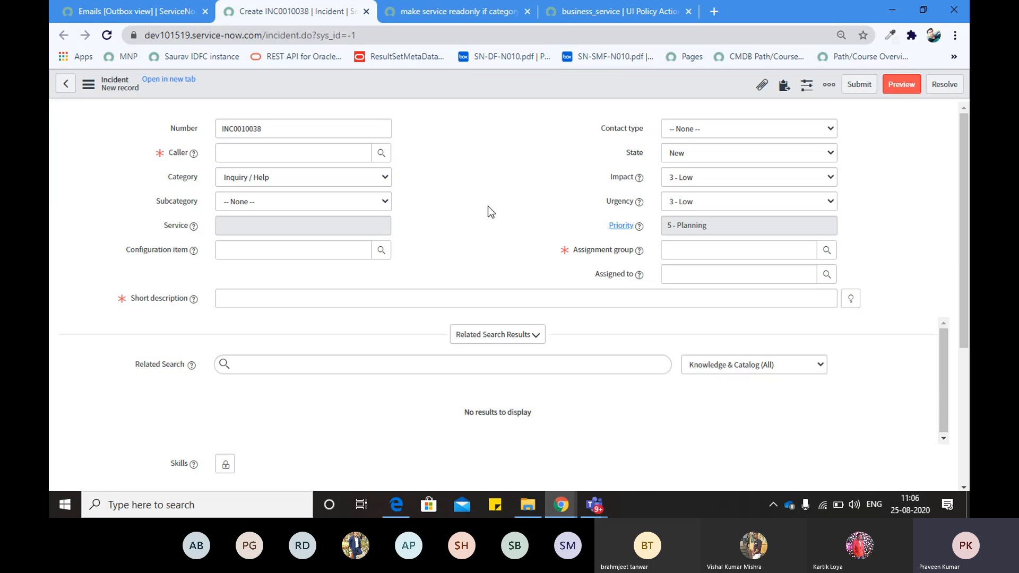
click(265, 201)
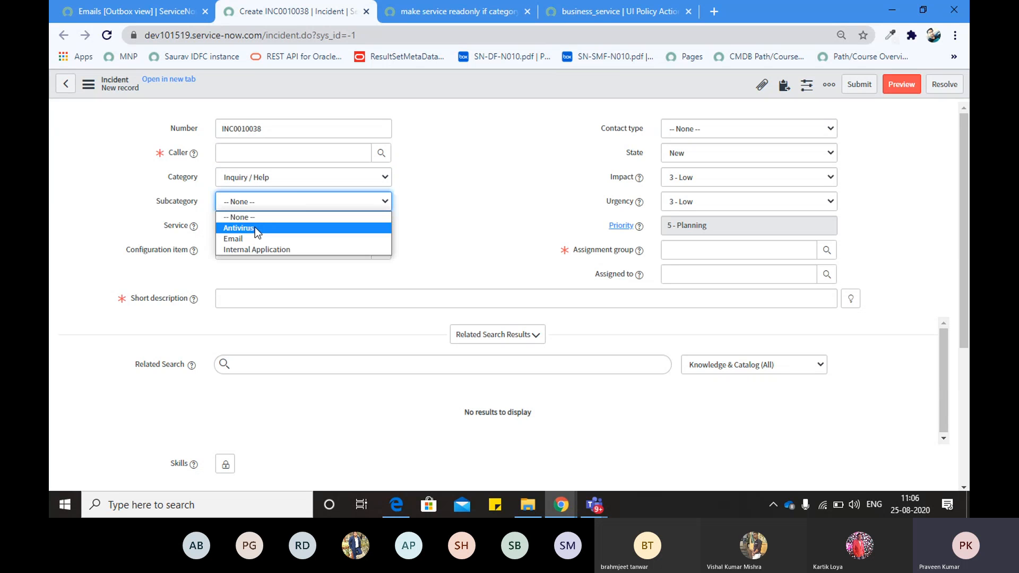
click(255, 227)
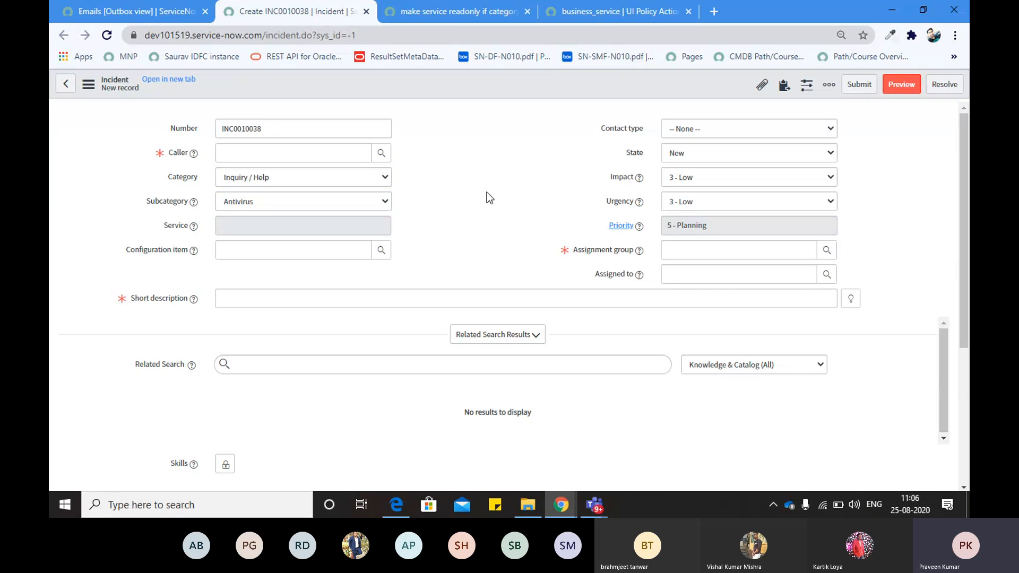
click(323, 199)
click(435, 186)
Recheck the Inquiry / Help category and confirm the Service field is greyed out read-only
click(345, 177)
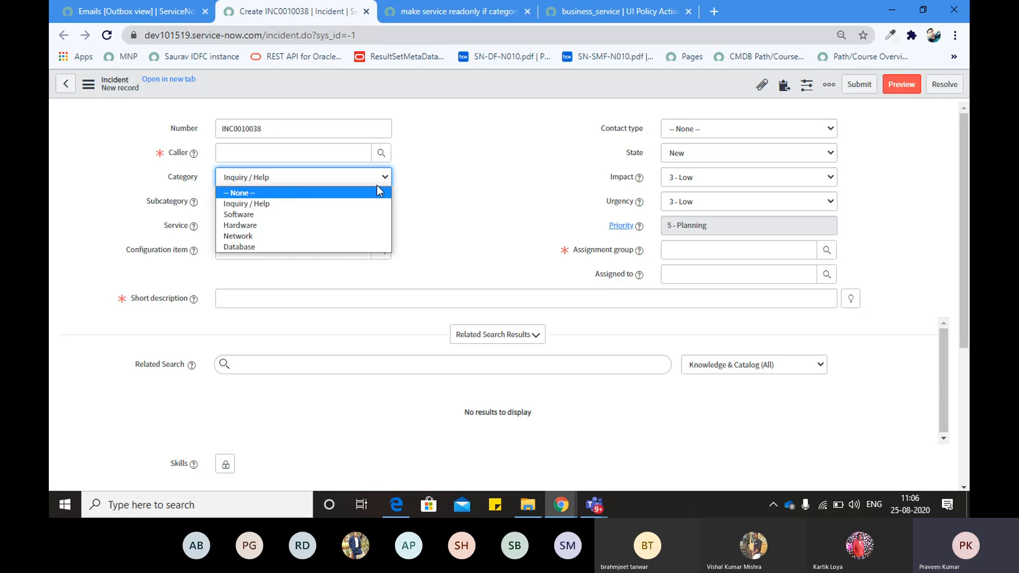
click(370, 181)
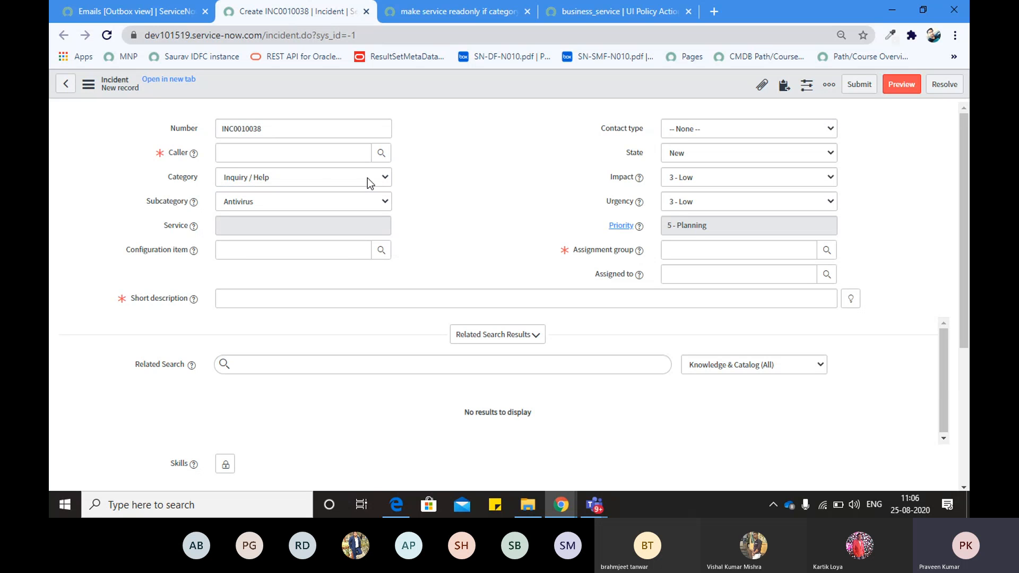
click(317, 178)
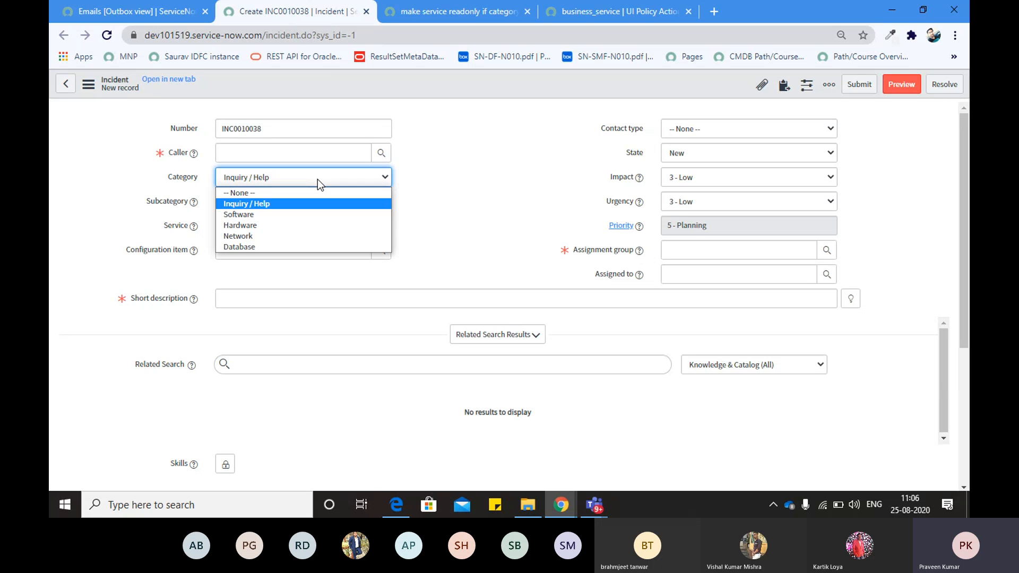
click(270, 202)
drag(164, 228, 177, 231)
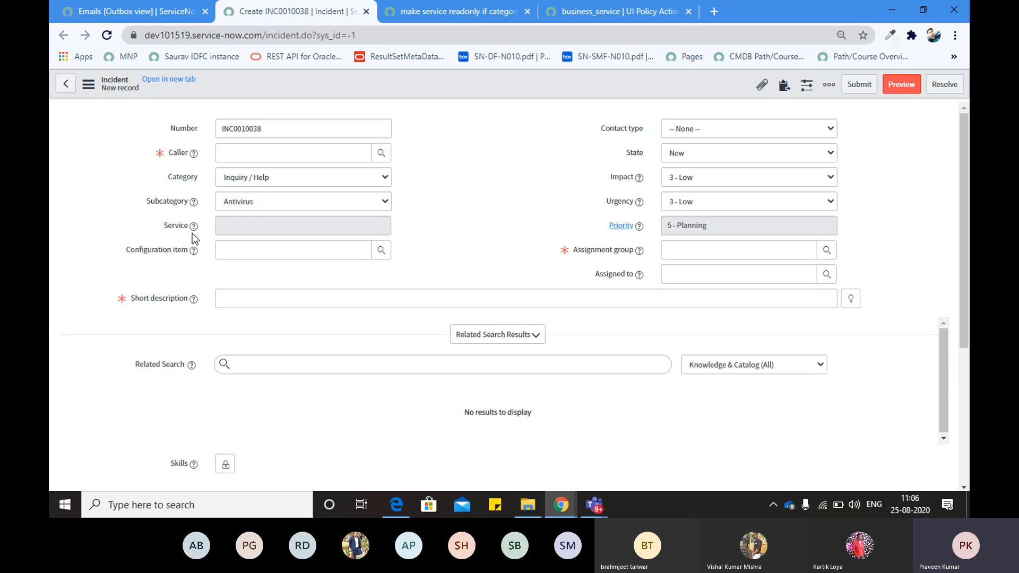
click(449, 13)
Set the business_service policy action to Read only False and Mandatory True
click(806, 360)
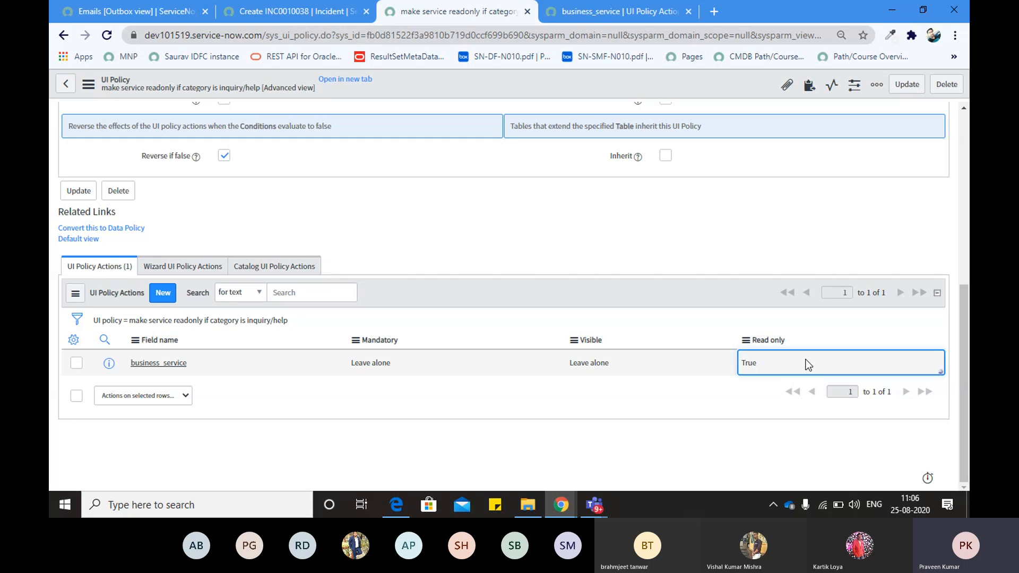
key(Down)
key(Return)
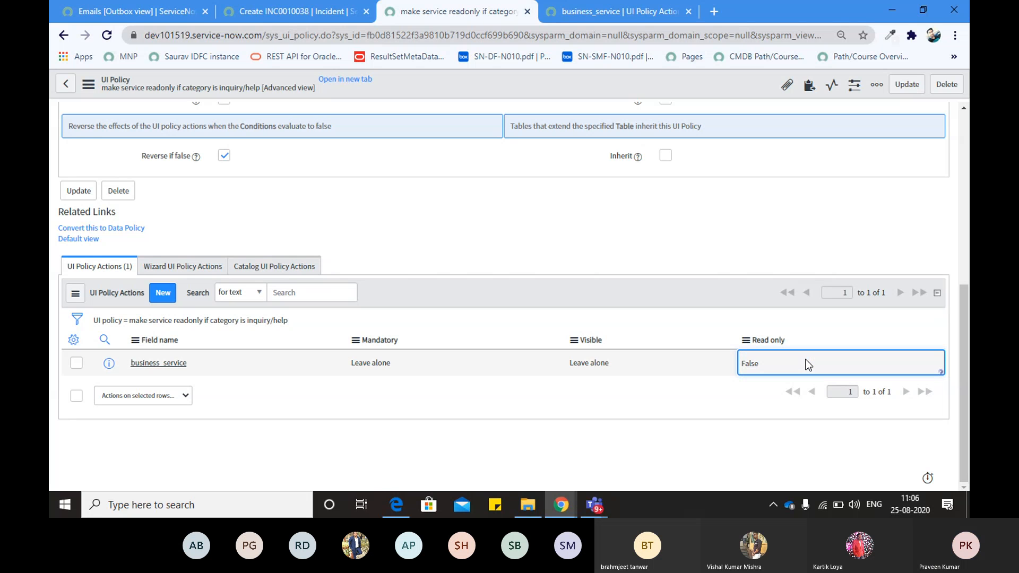
key(Left)
key(Left)
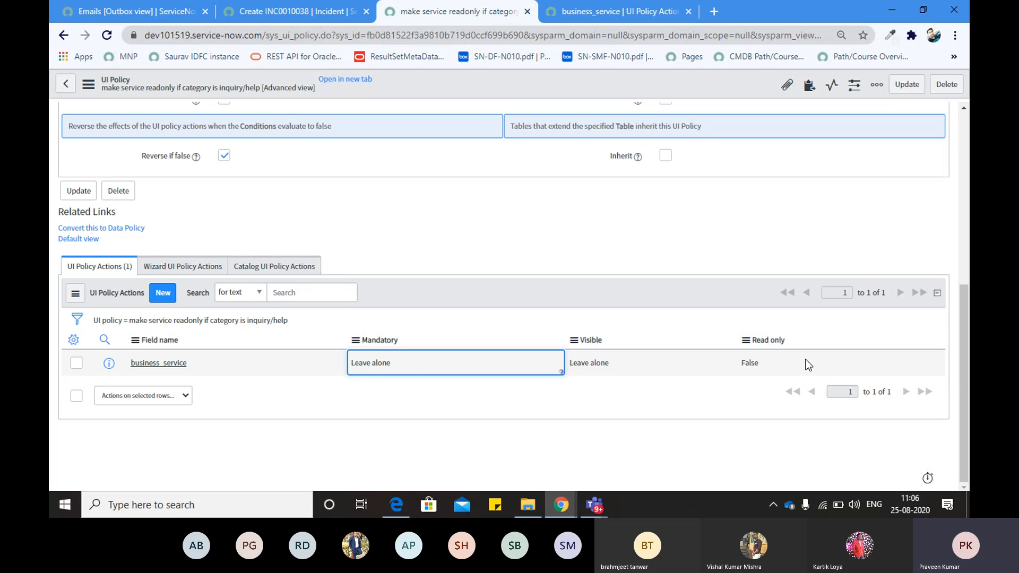
key(Return)
key(Down)
key(Return)
Reload the new incident form, discarding its unsaved changes
click(283, 12)
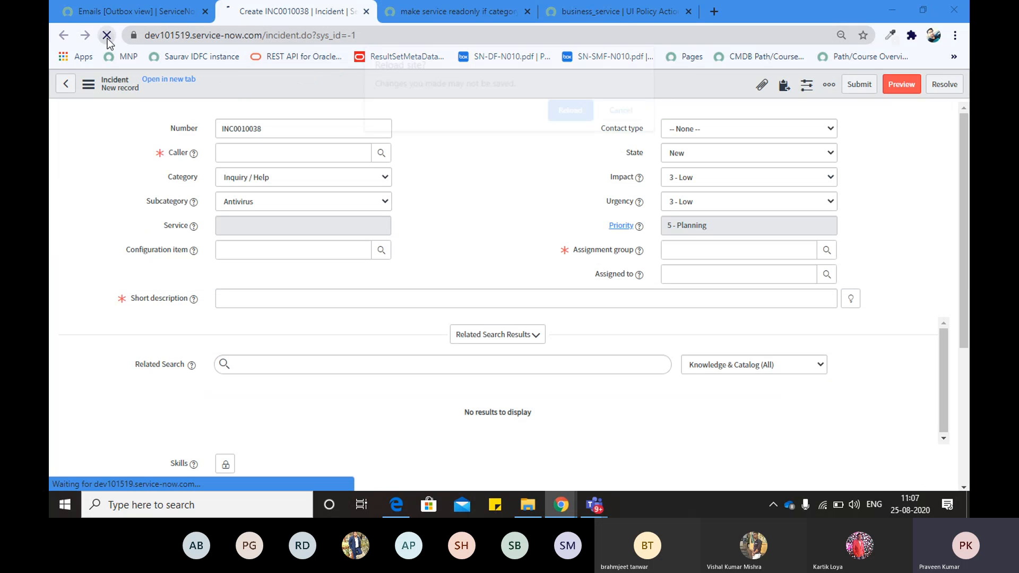
click(107, 35)
click(555, 109)
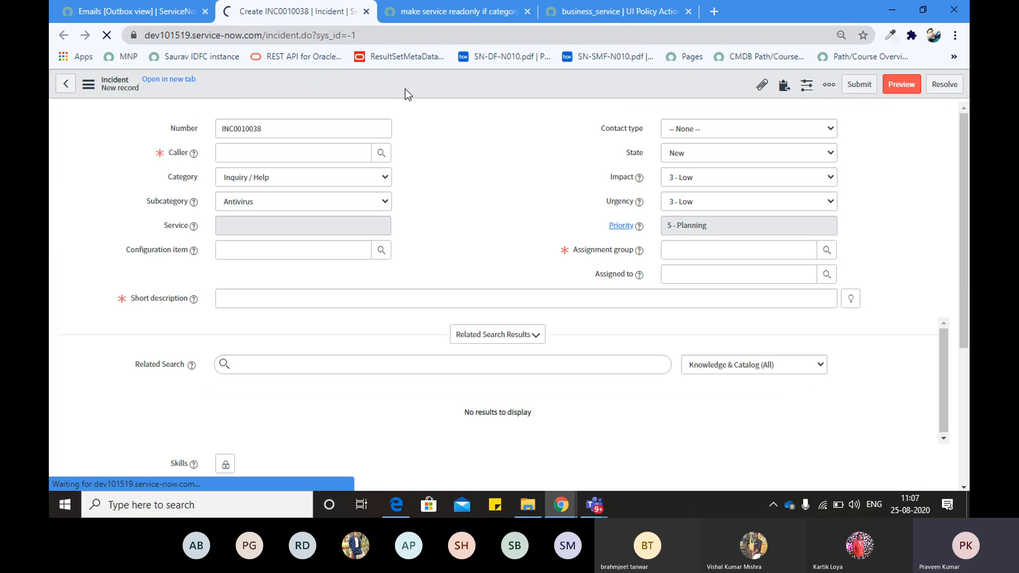
click(272, 37)
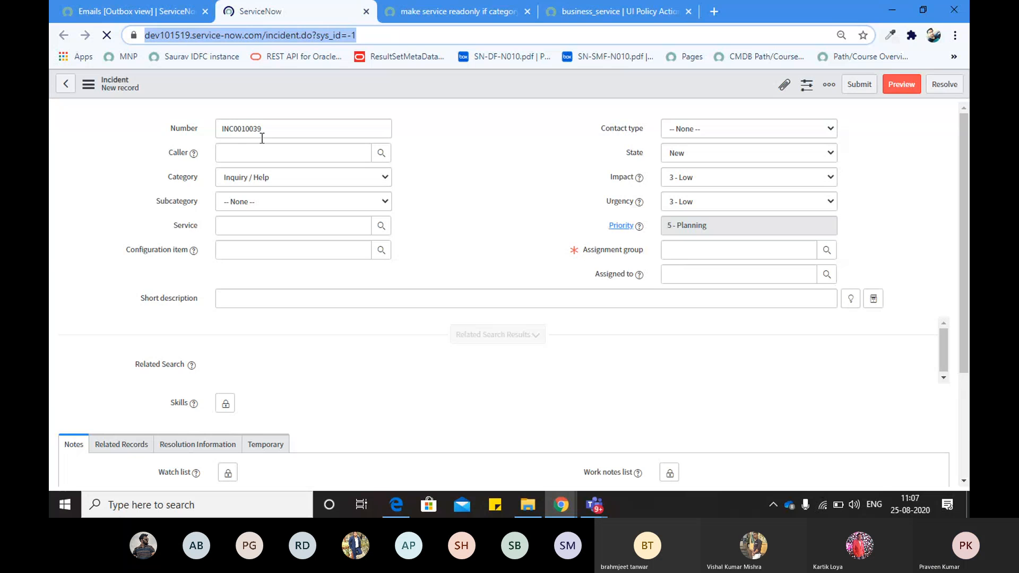
Cycle through the spreadsheet and ServiceNow Developers windows, ending on the incident form
key(alt+Tab)
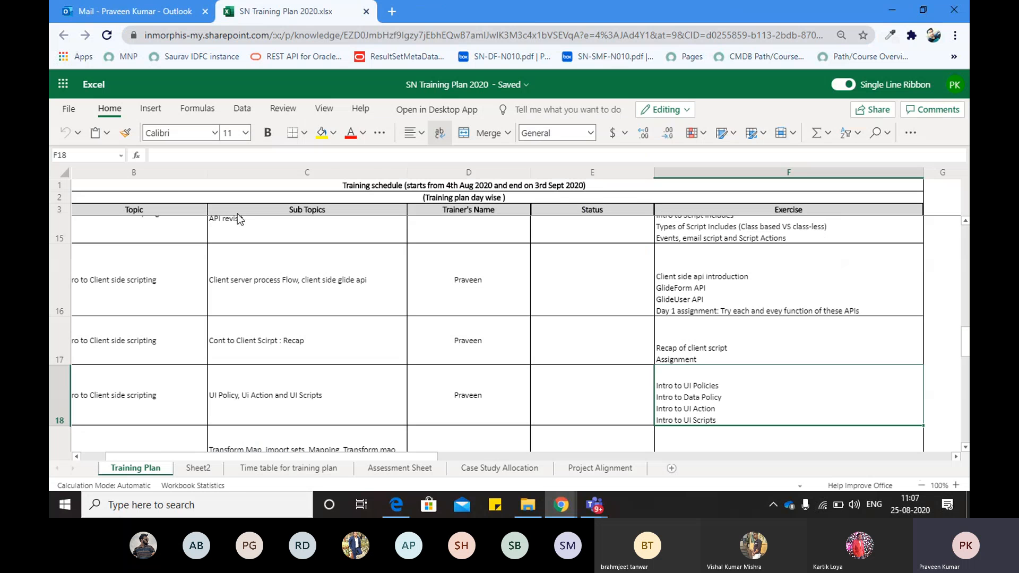
key(alt+Tab)
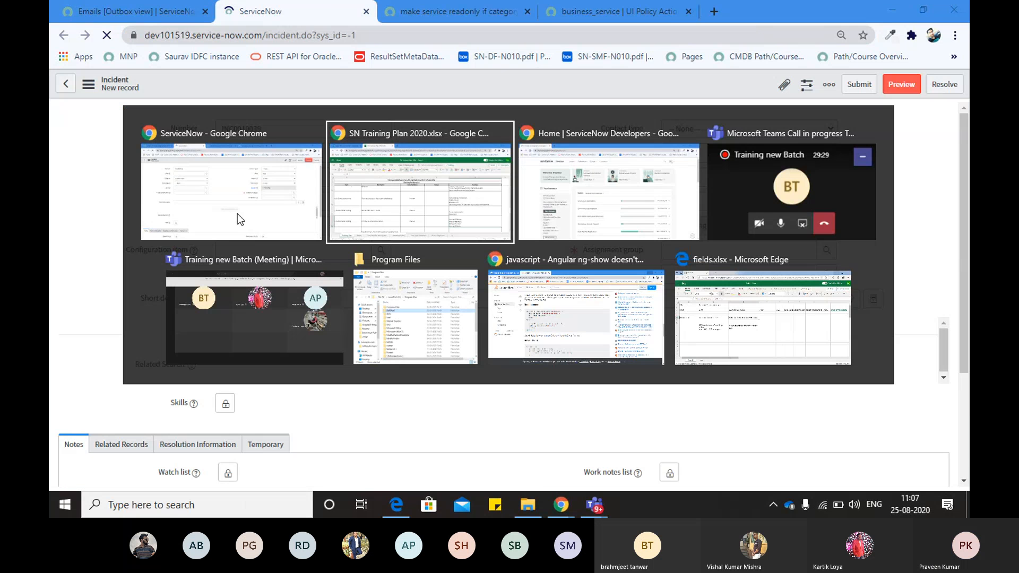
key(alt+Tab)
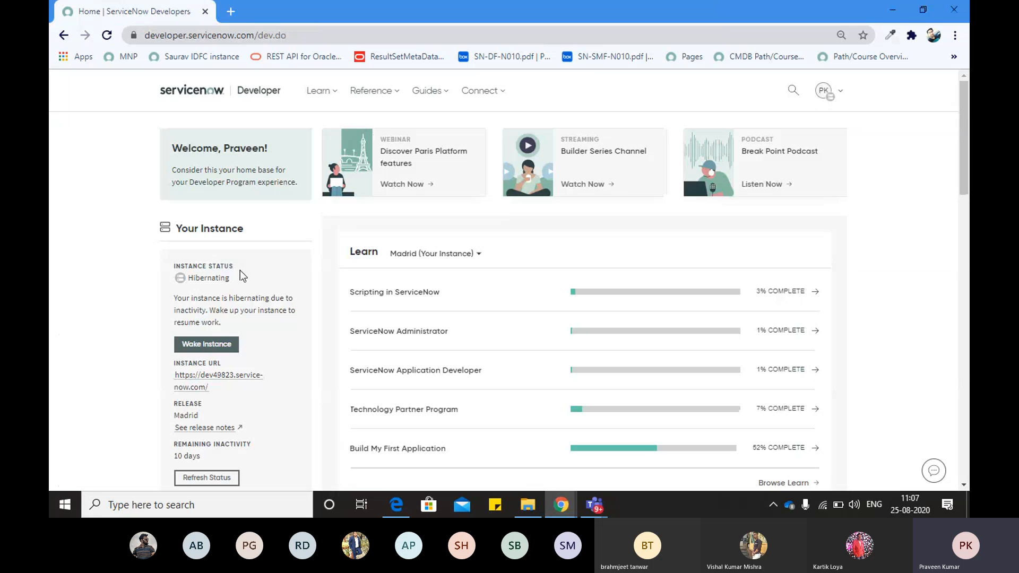
key(alt+Tab)
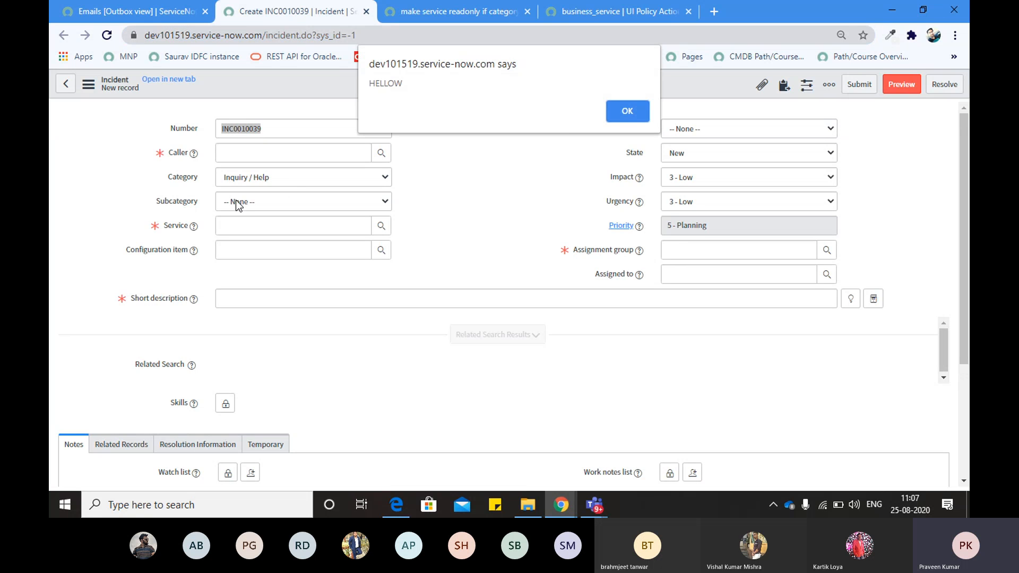
Dismiss the HELLOW alert and change Category to None, Software, then back to Inquiry / Help
click(621, 109)
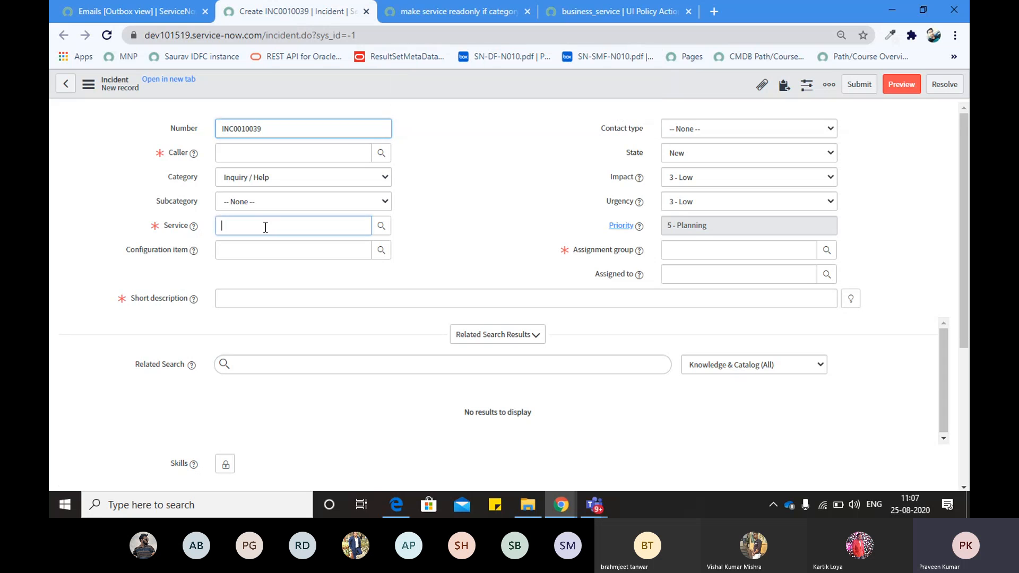
click(352, 183)
click(302, 195)
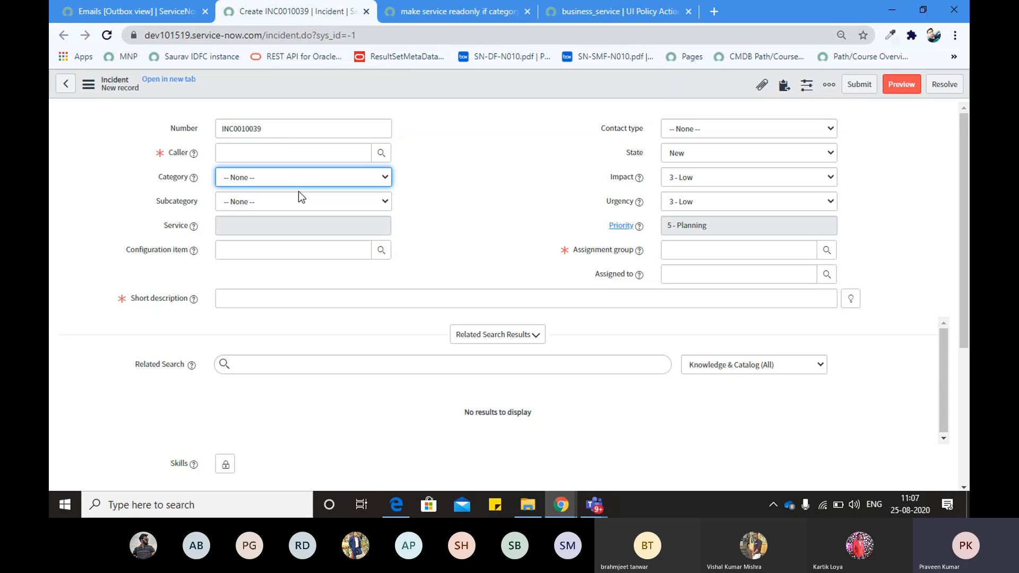
click(300, 181)
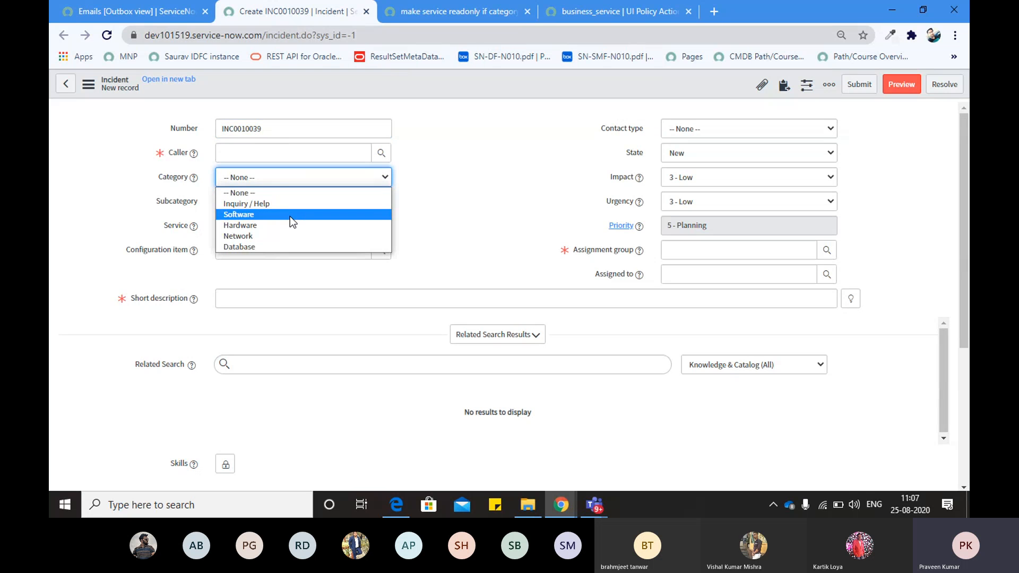
click(289, 215)
click(259, 183)
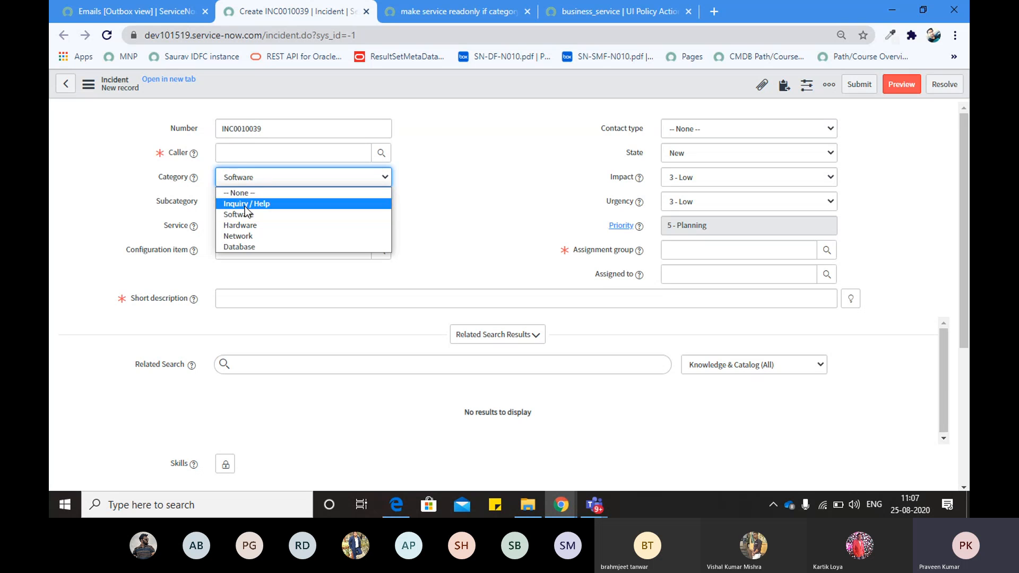
click(260, 202)
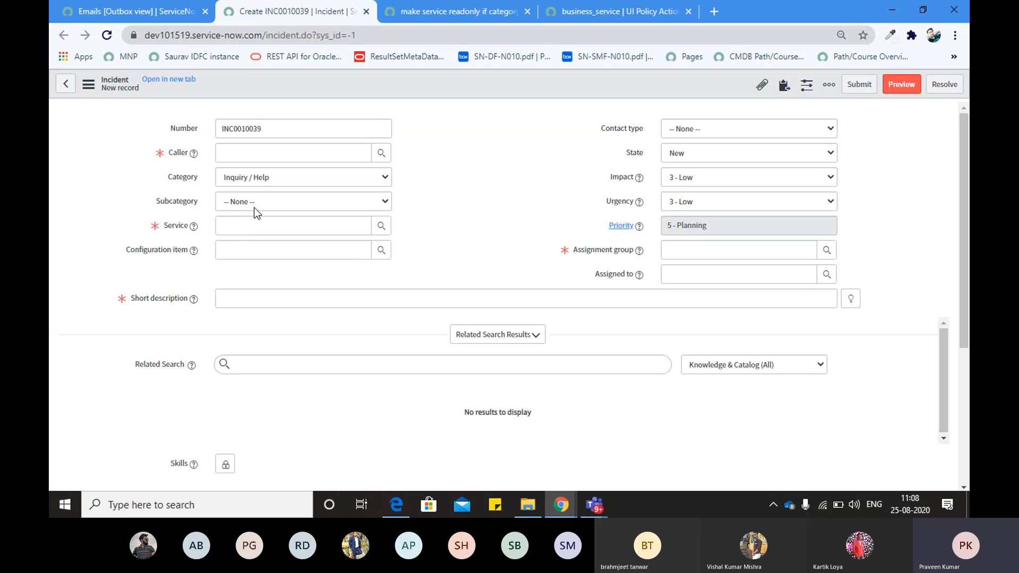
Confirm Category stays Inquiry / Help and the Service field is now editable and mandatory
click(255, 183)
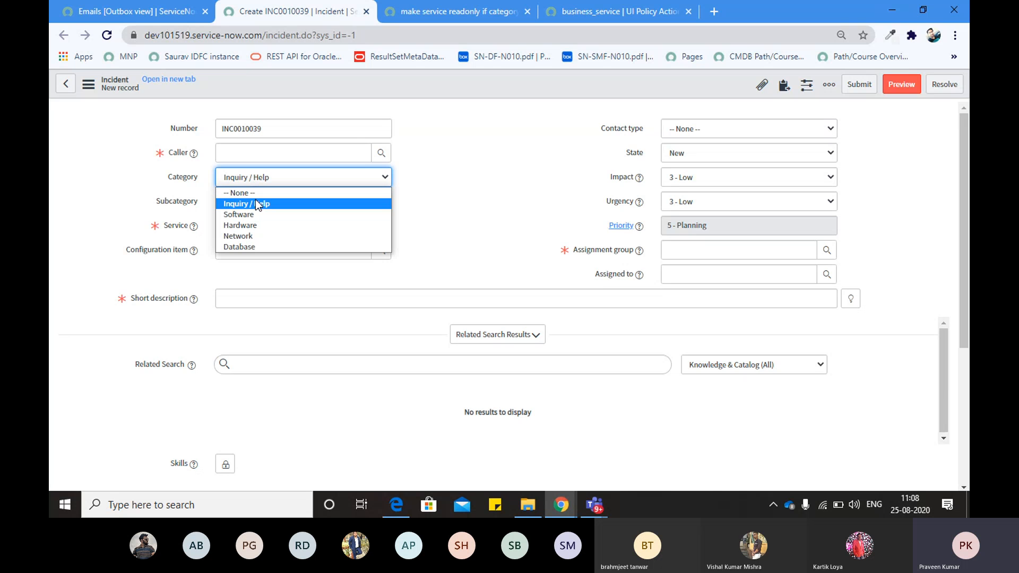
click(256, 203)
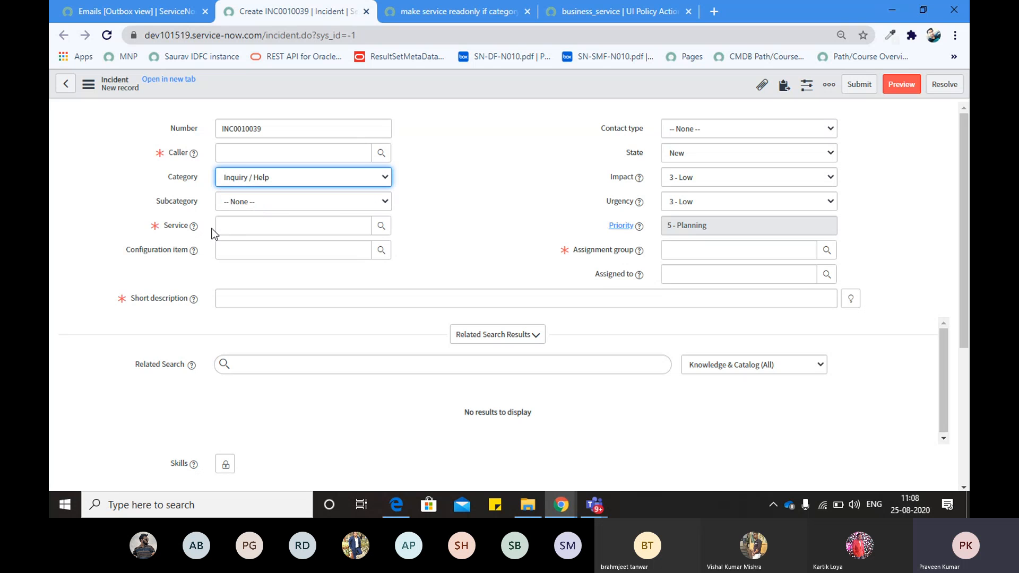
drag(161, 226, 192, 226)
click(192, 226)
click(437, 190)
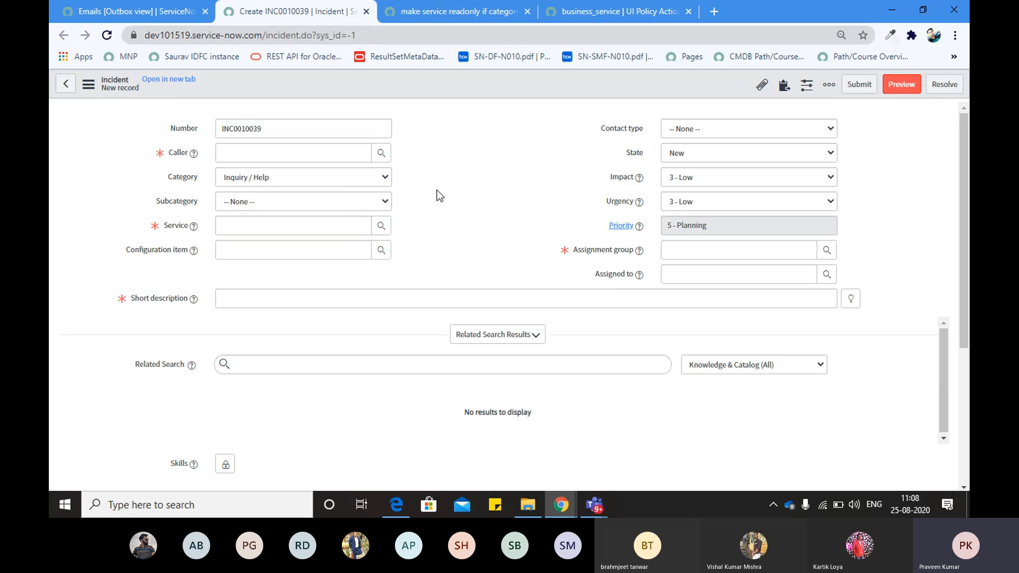
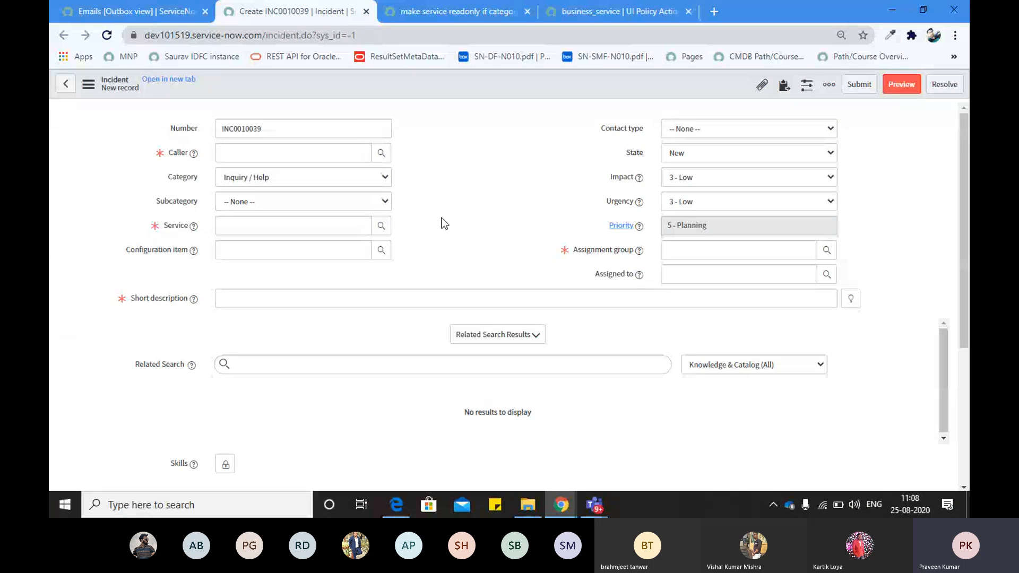
Review the mandatory Service field, then duplicate the Create INC0010039 browser tab
drag(159, 229, 191, 233)
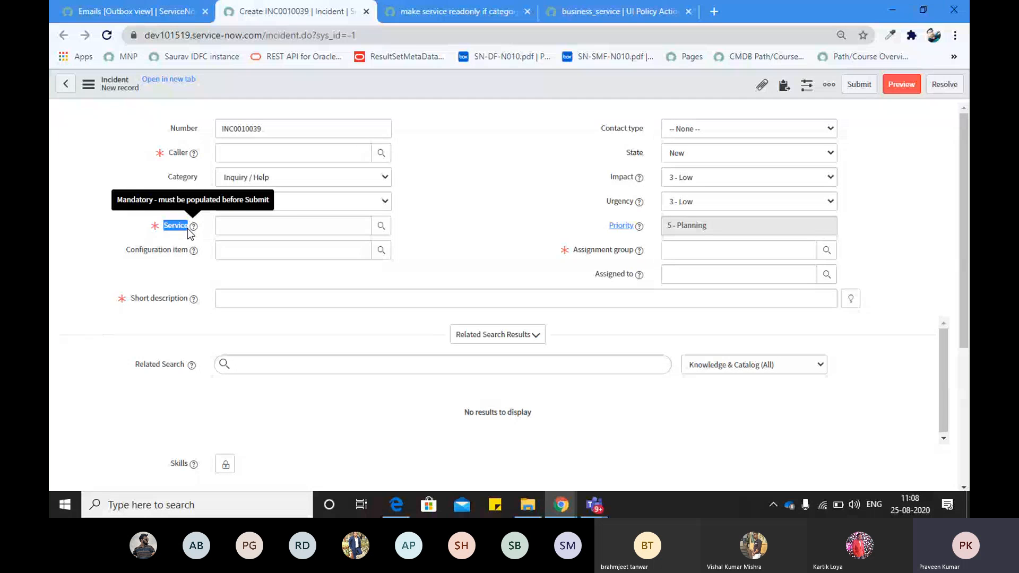
click(187, 228)
click(161, 208)
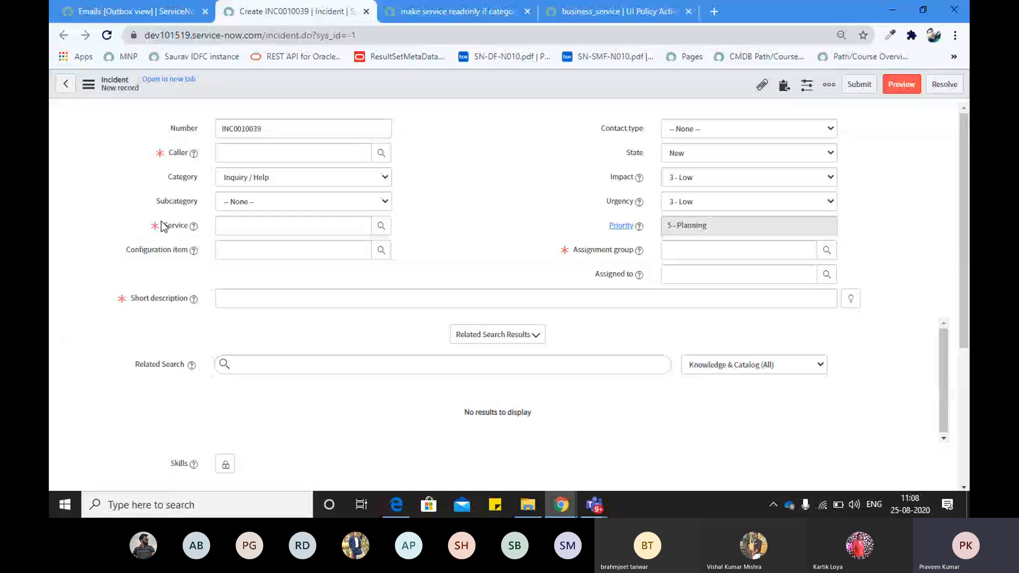
drag(161, 222, 188, 227)
click(188, 227)
click(491, 160)
right_click(301, 8)
click(305, 93)
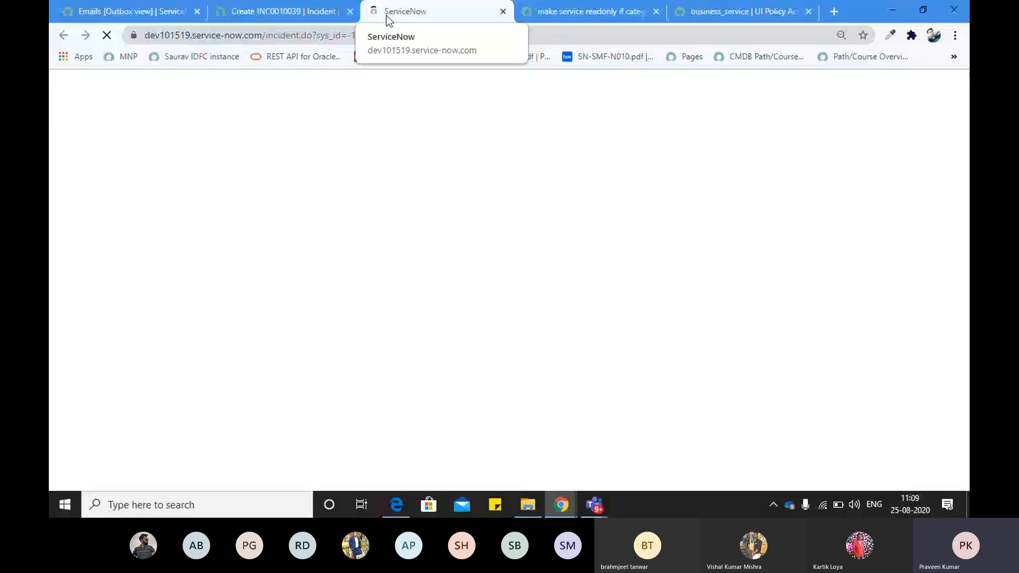
On the read-only Service UI policy, change business_service's Read only value to Leave alone
click(585, 9)
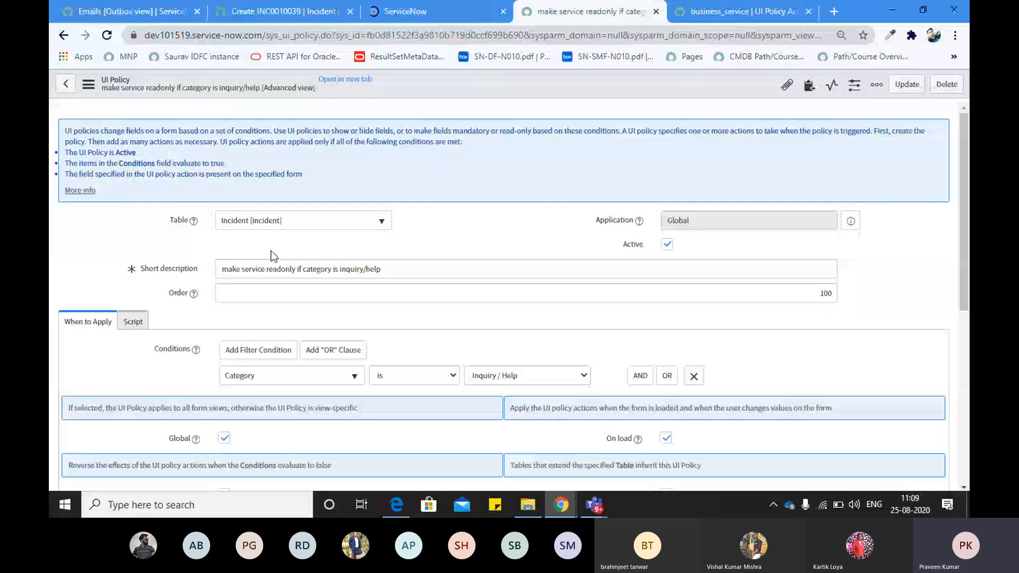
scroll(815, 366, down, 6)
click(814, 366)
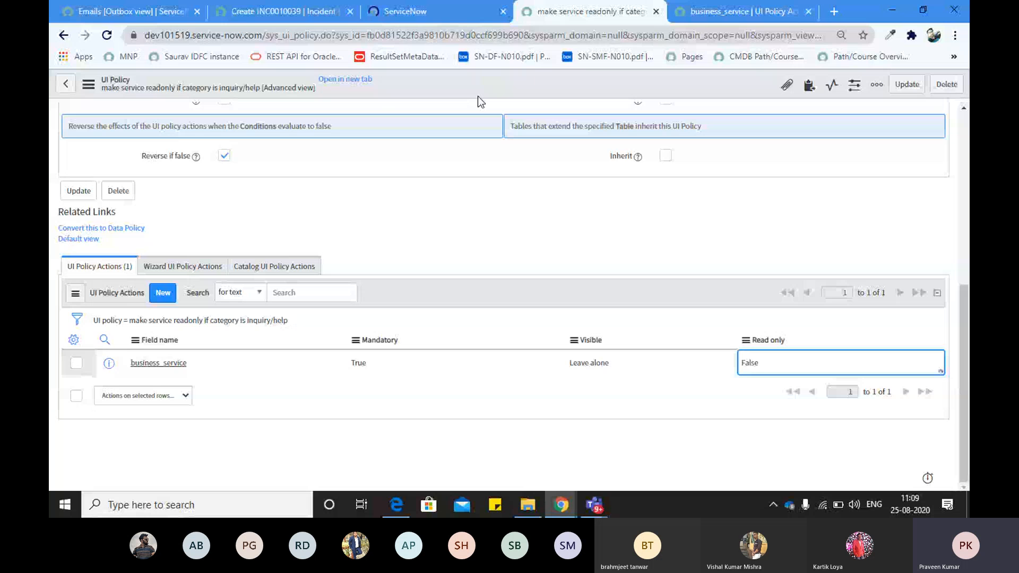
click(455, 12)
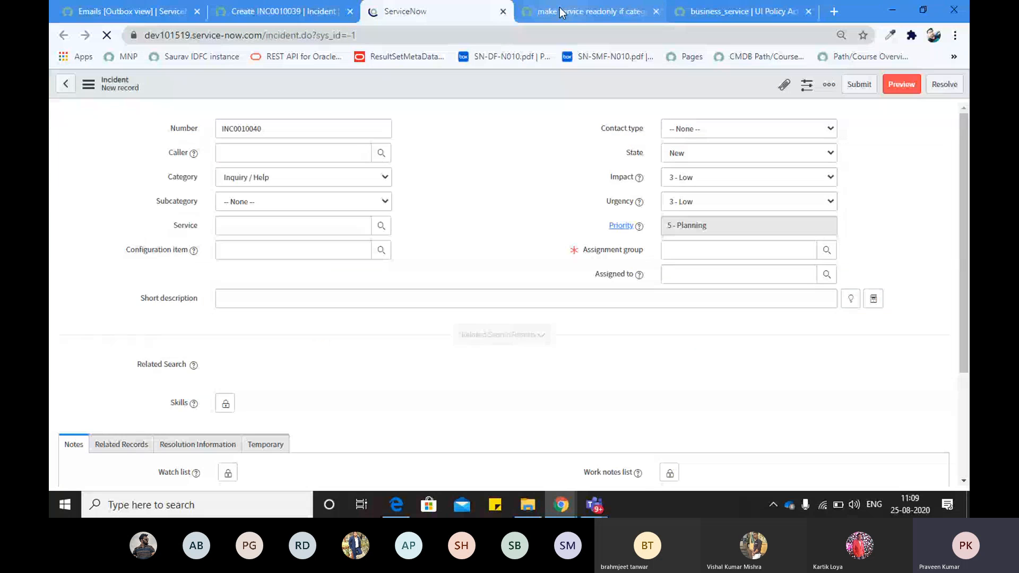
click(561, 13)
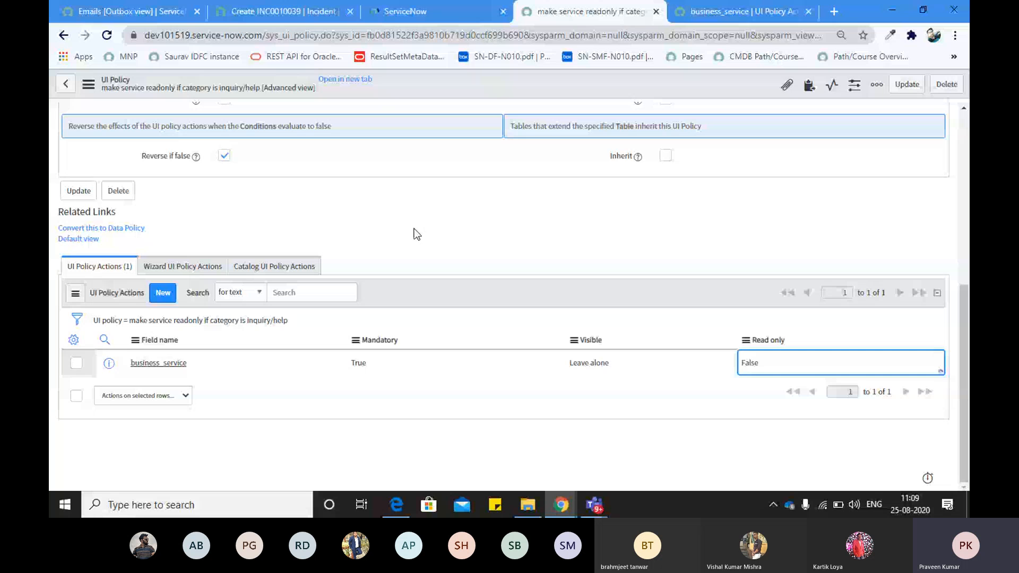
key(Up)
key(Up)
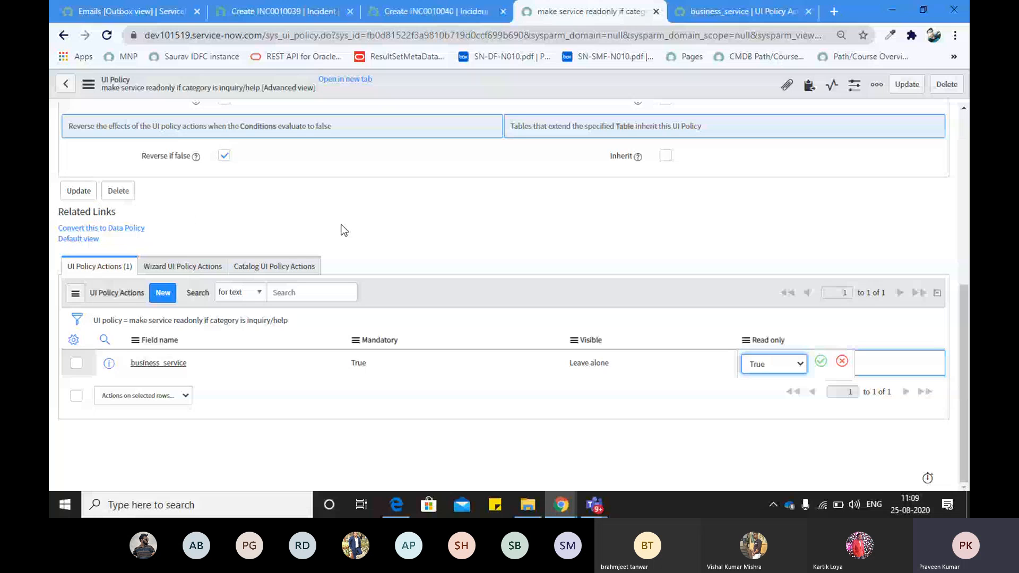
key(Return)
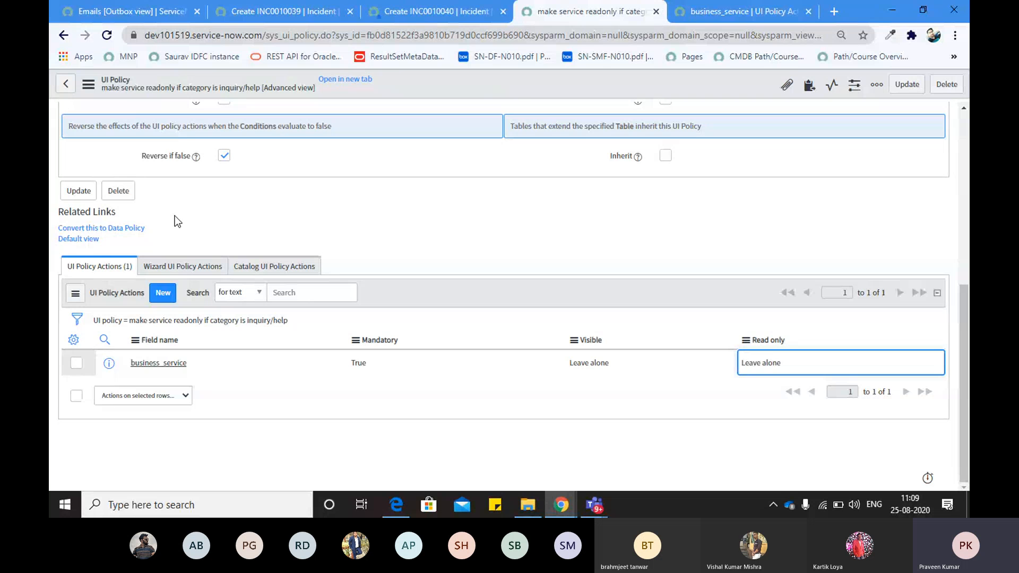
scroll(243, 204, up, 1)
scroll(243, 203, up, 5)
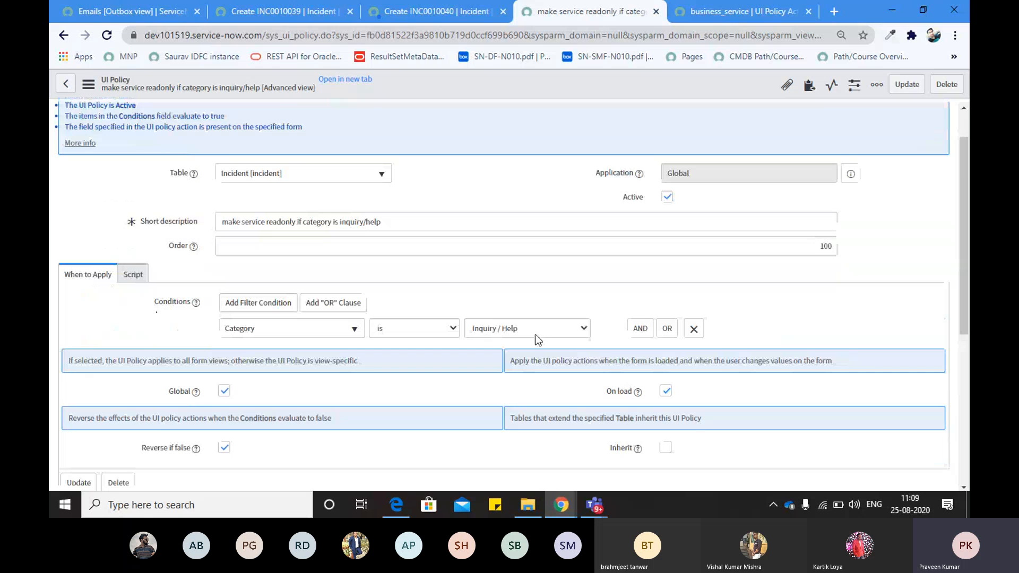
scroll(400, 367, down, 5)
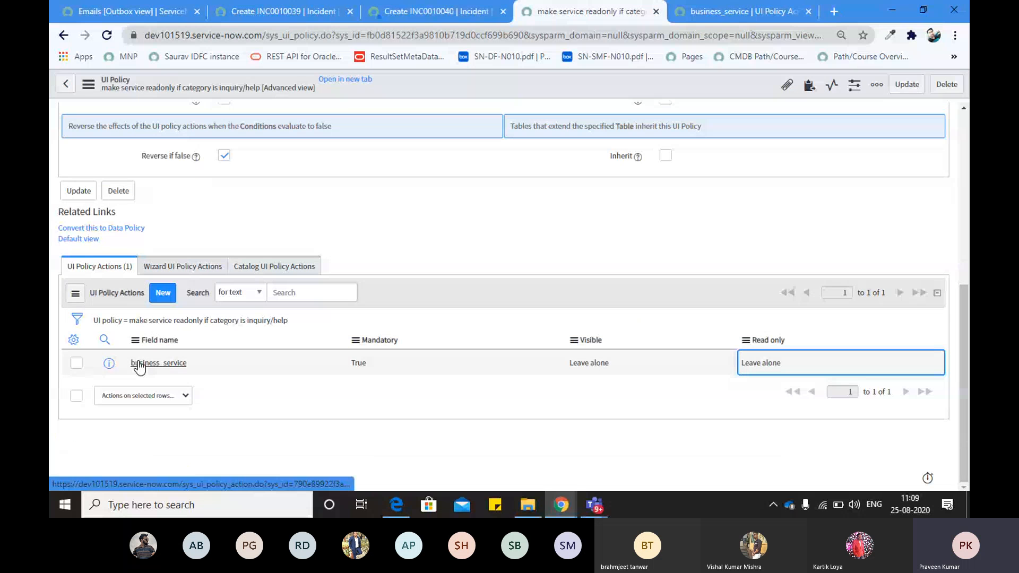
Dismiss the HELLOW alert and reload both new incident form tabs
click(433, 15)
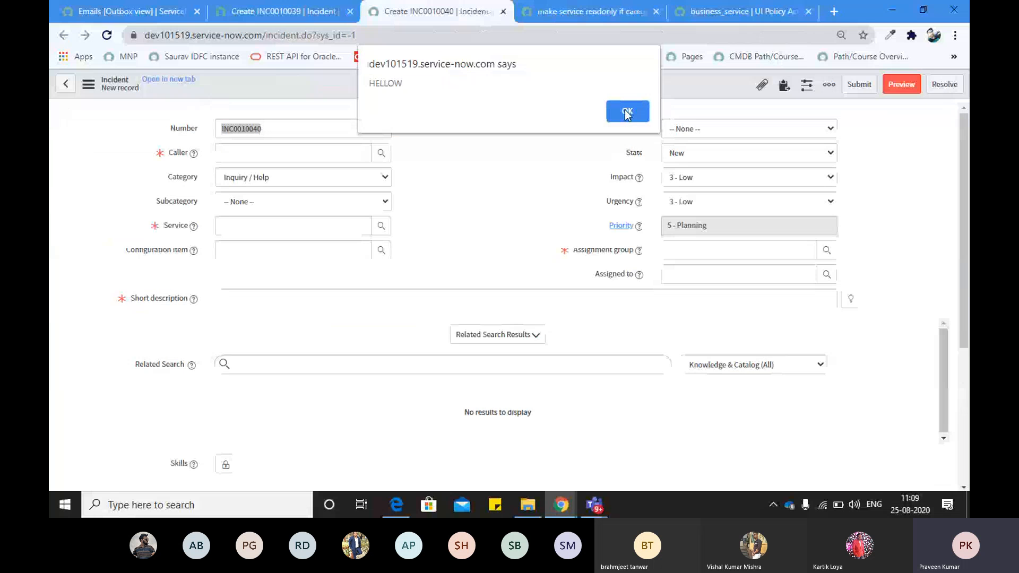
click(627, 113)
click(107, 36)
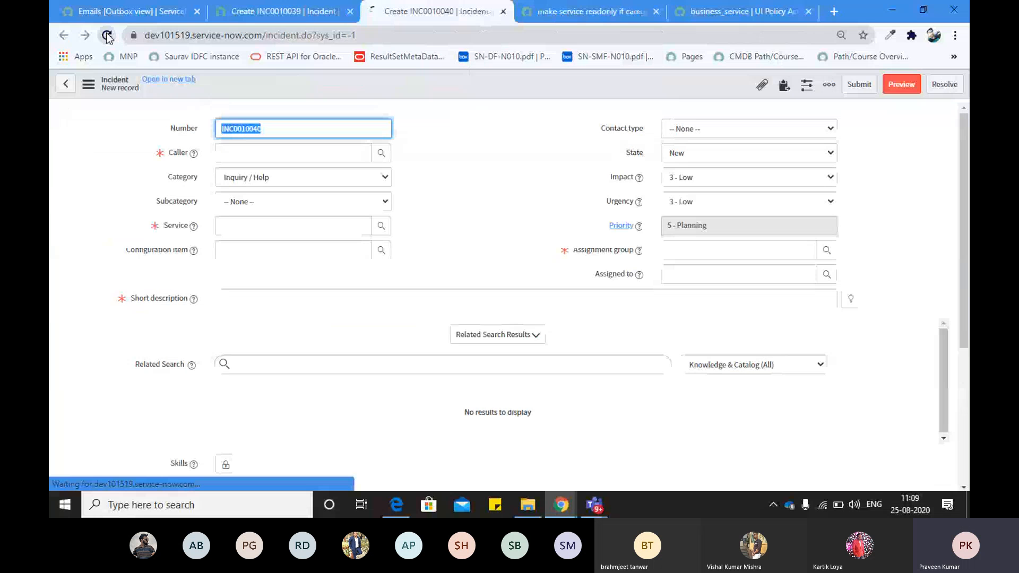
key(ctrl+shift+Tab)
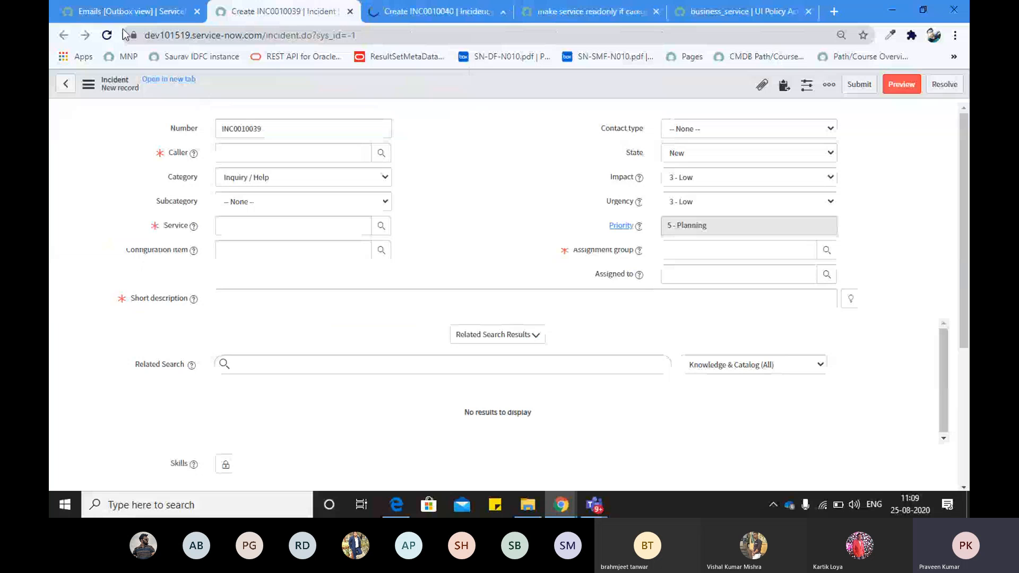
click(107, 35)
key(ctrl+Tab)
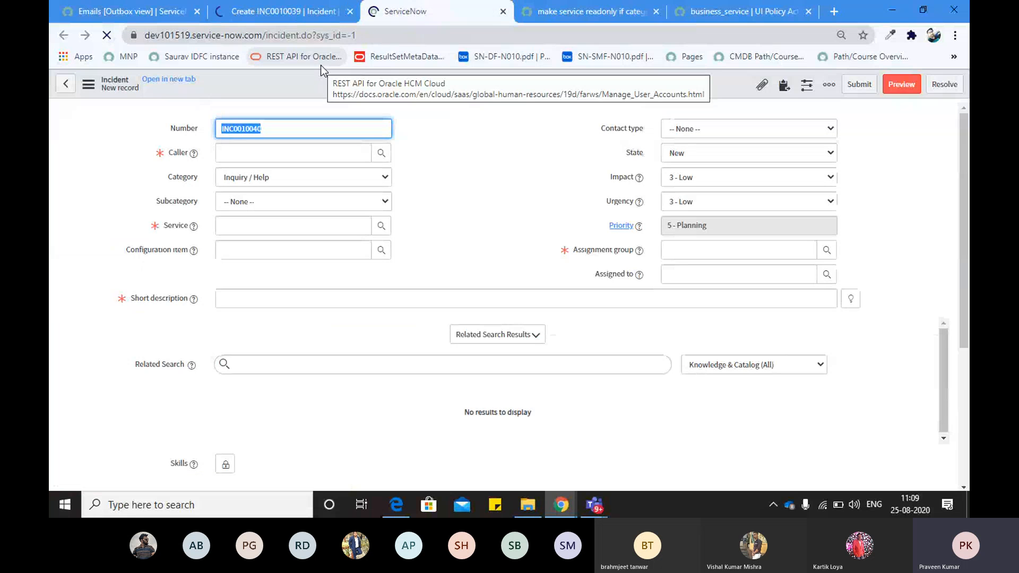
right_click(352, 94)
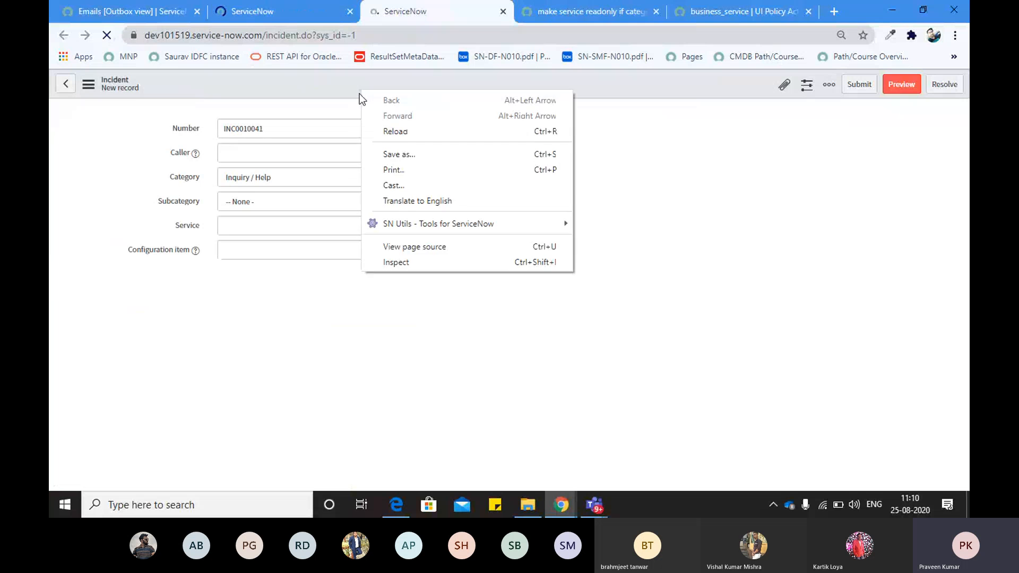
click(348, 95)
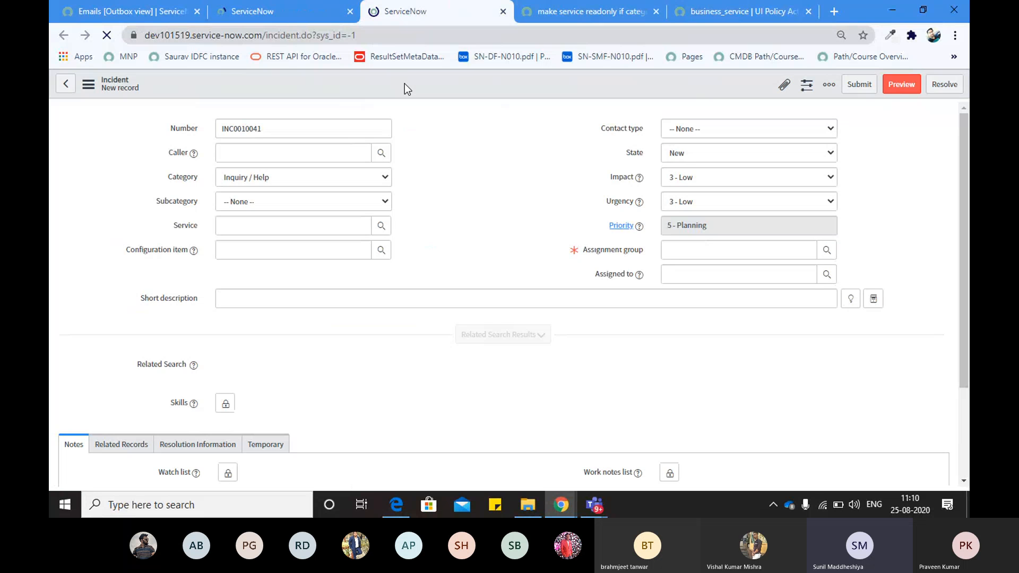
click(563, 15)
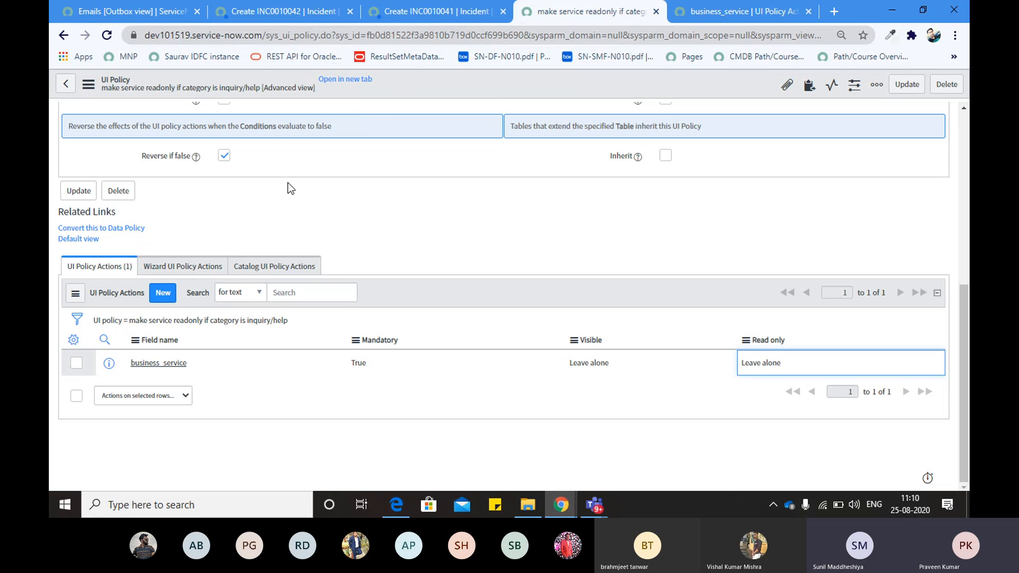
On INC0010041, change Category to None and back to Inquiry / Help
click(422, 20)
click(620, 110)
click(257, 177)
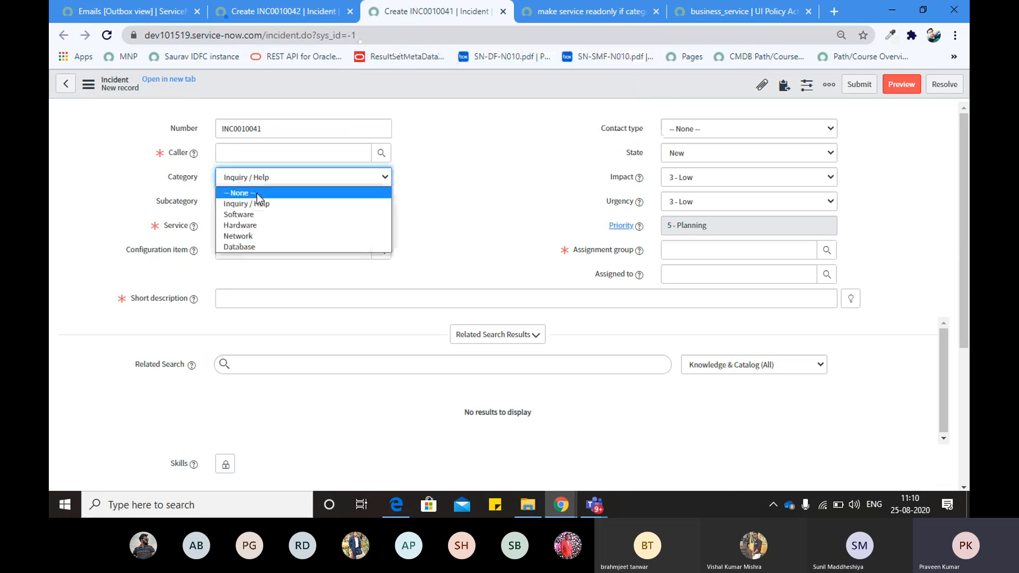
click(257, 193)
click(242, 177)
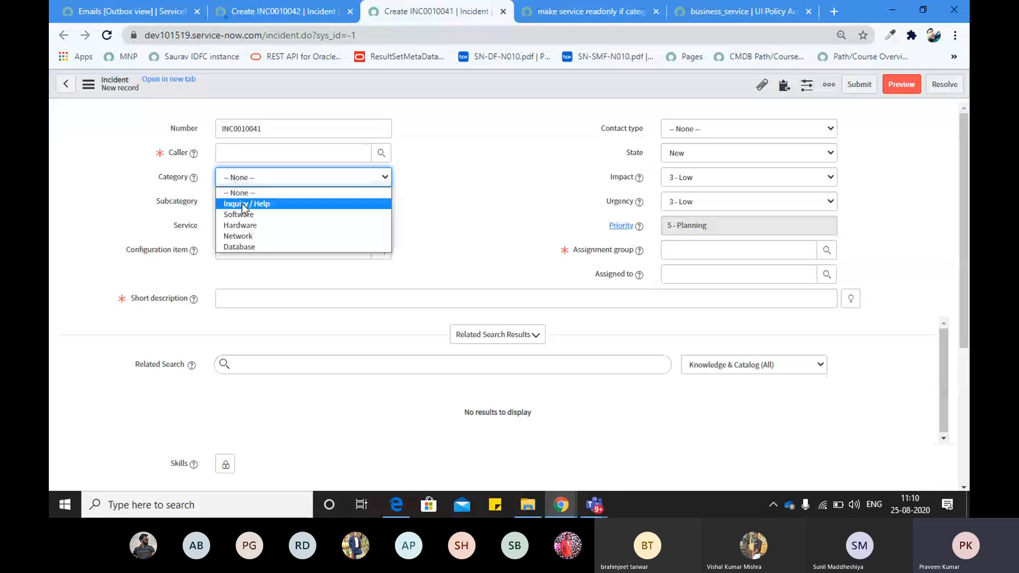
click(242, 204)
click(416, 84)
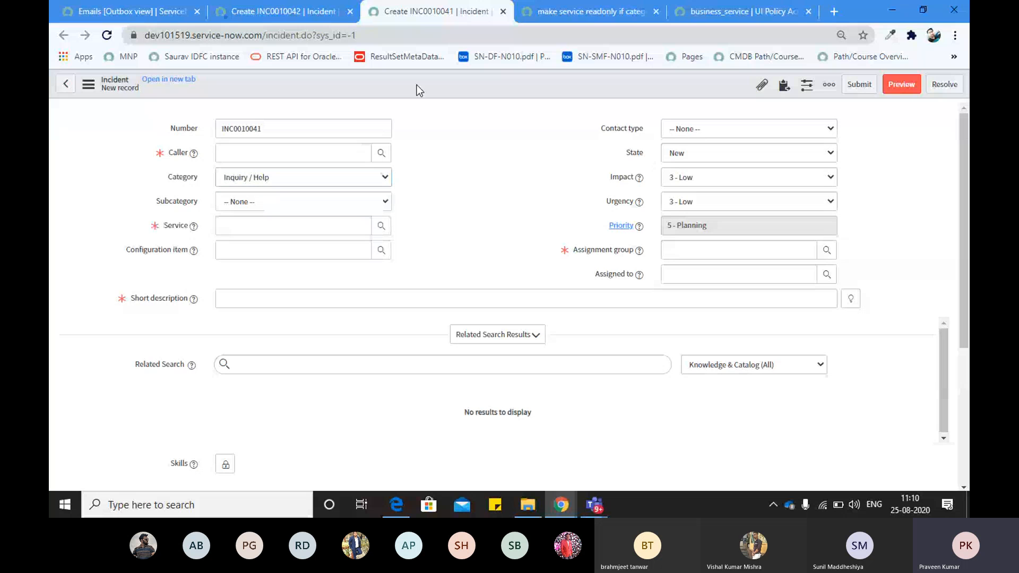
Open the Incident table's Data Policies through Configure and start a new data policy
right_click(416, 85)
mouse_move(445, 112)
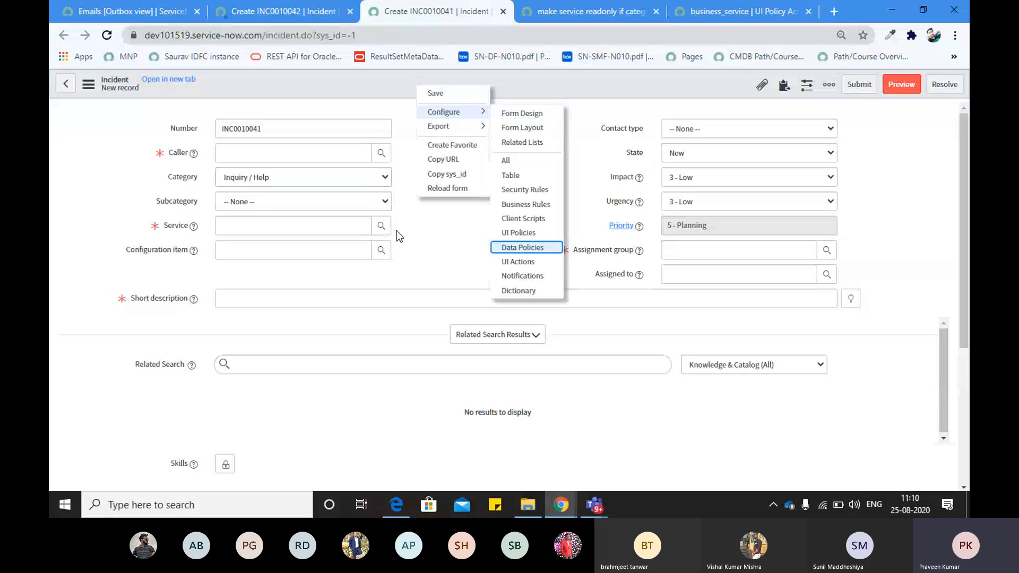
key(Return)
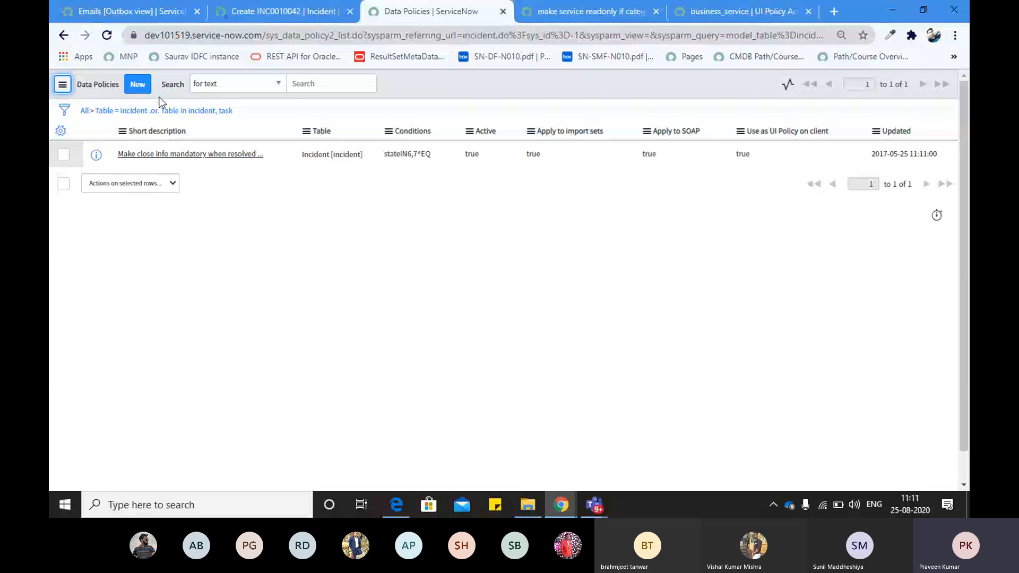
click(137, 84)
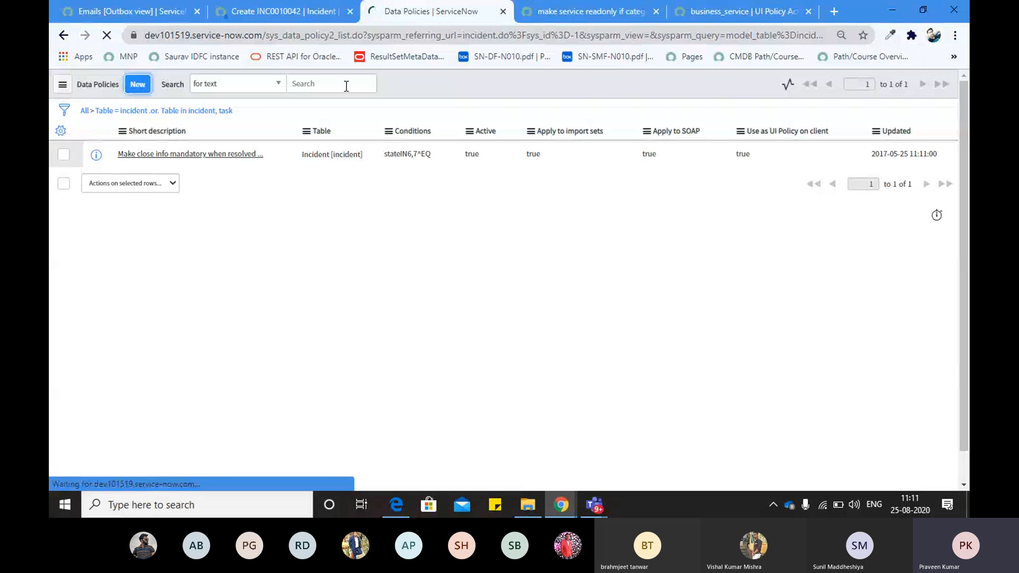
click(368, 35)
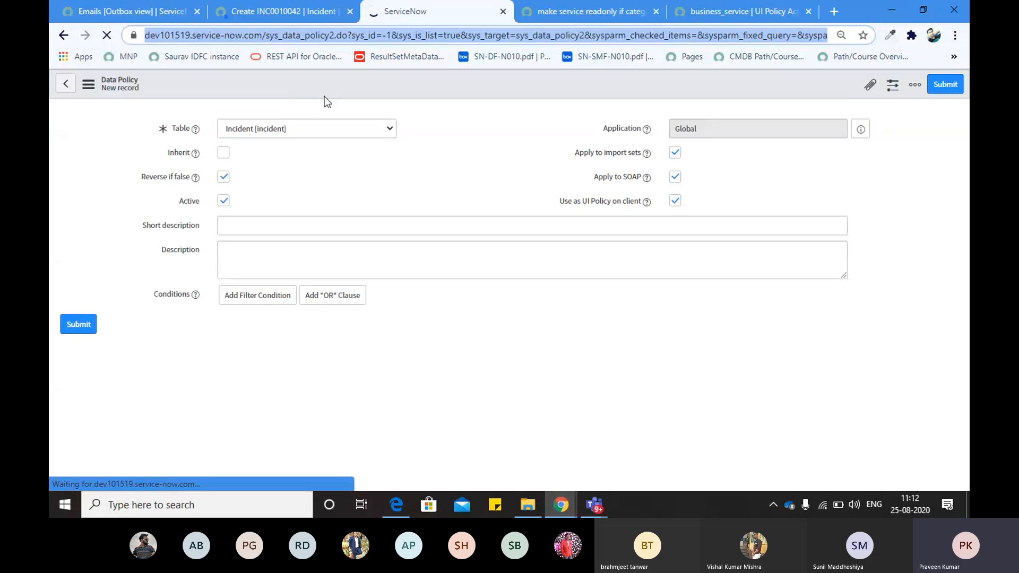
Check the developer instance and data policy page addresses across the browser windows
key(alt+Tab)
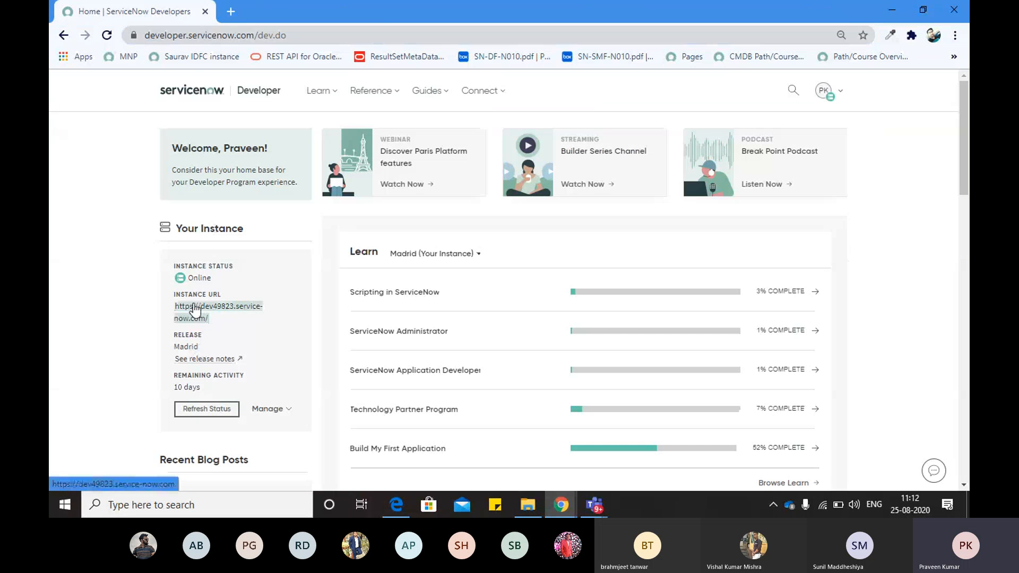
click(196, 307)
click(198, 31)
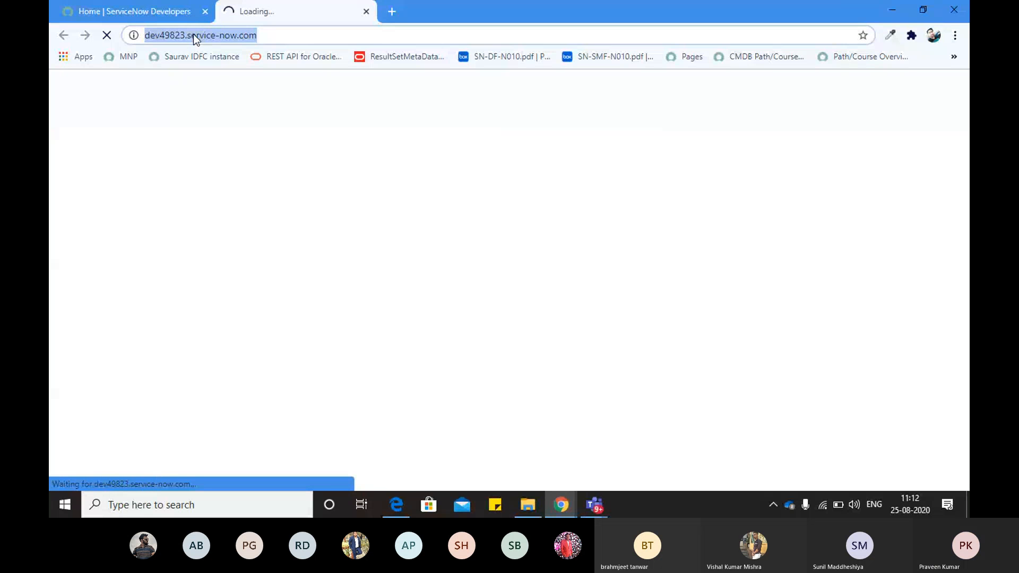
key(alt+Tab)
click(240, 36)
key(alt+Tab)
key(alt+Tab)
Dismiss HELLOW, reload incident.do, then add an empty condition row to the data policy
click(288, 17)
click(629, 120)
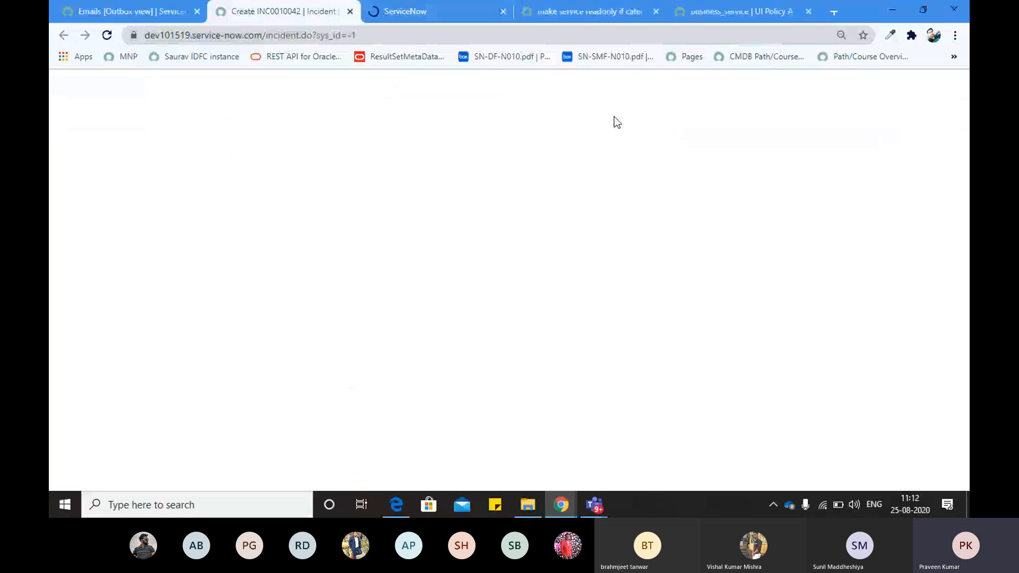
click(365, 35)
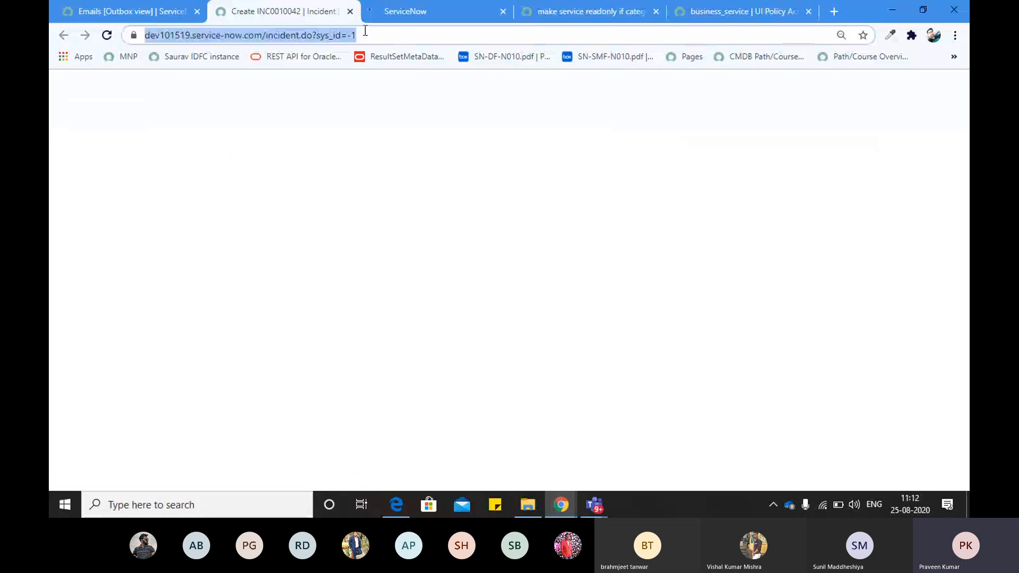
key(Return)
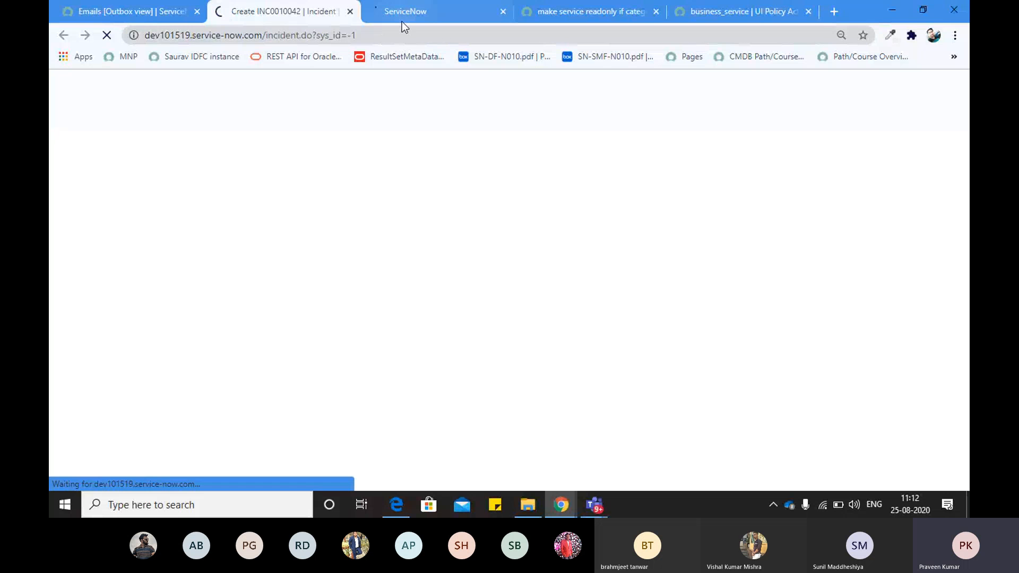
click(403, 21)
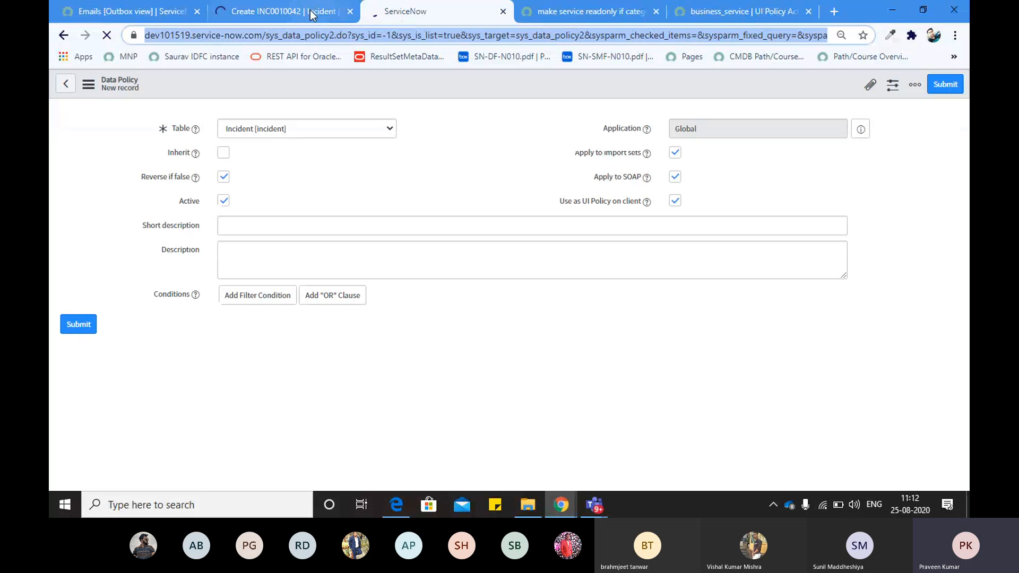
click(311, 14)
click(389, 10)
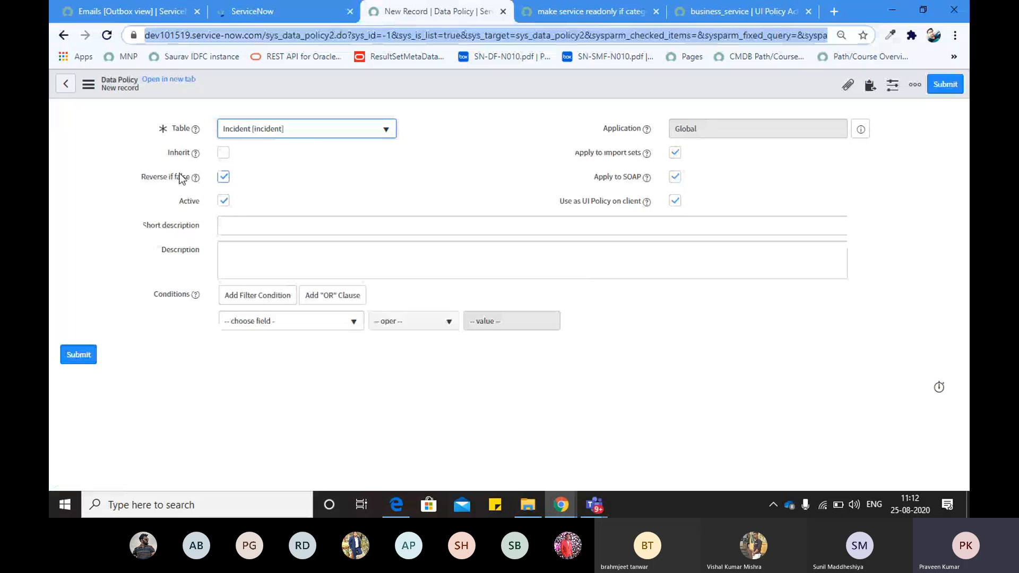
Enter the short description 'Make service mandatory if category is inquiry/help'
drag(139, 176, 191, 175)
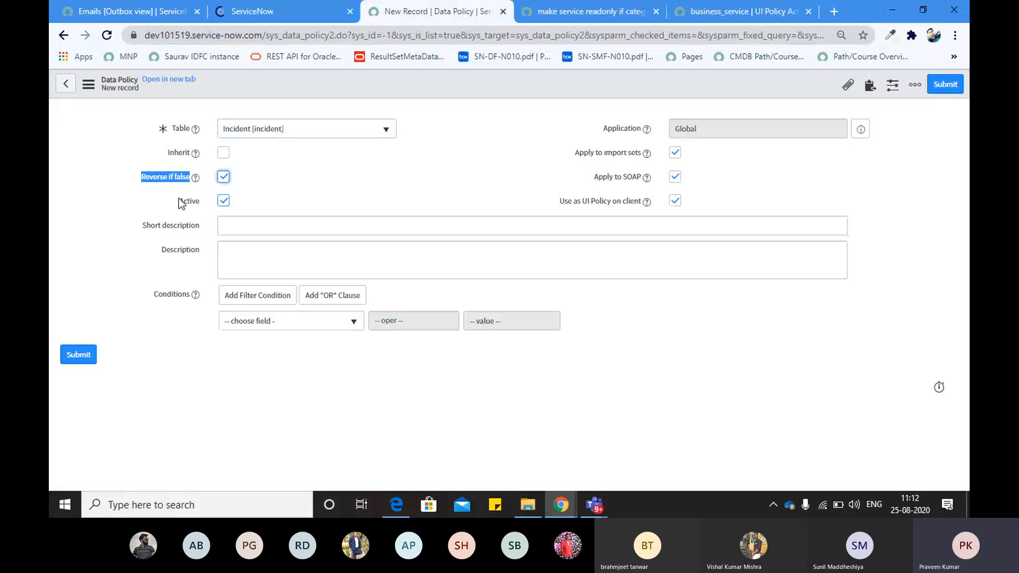
drag(178, 200, 208, 206)
click(236, 223)
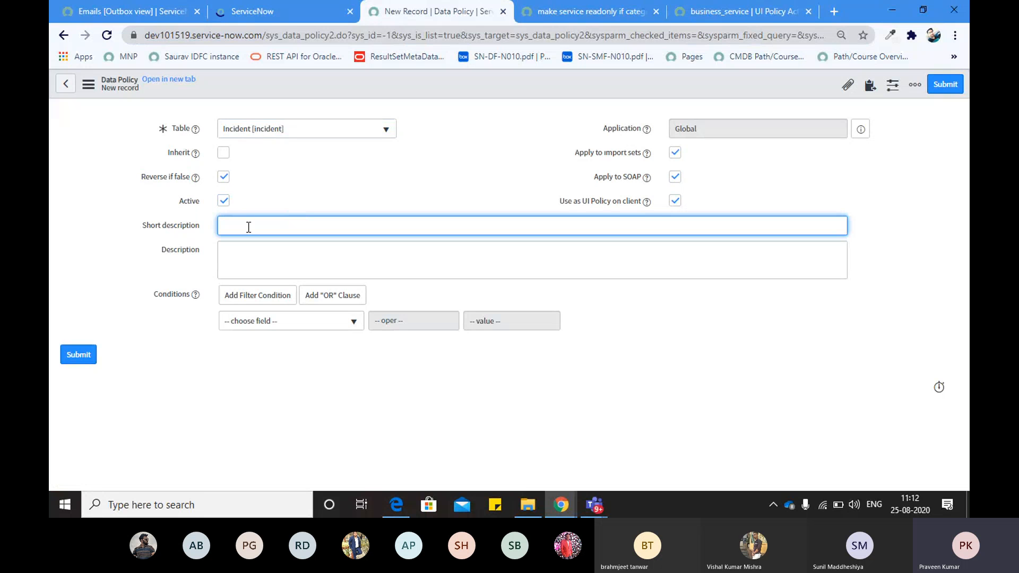
text(Nake)
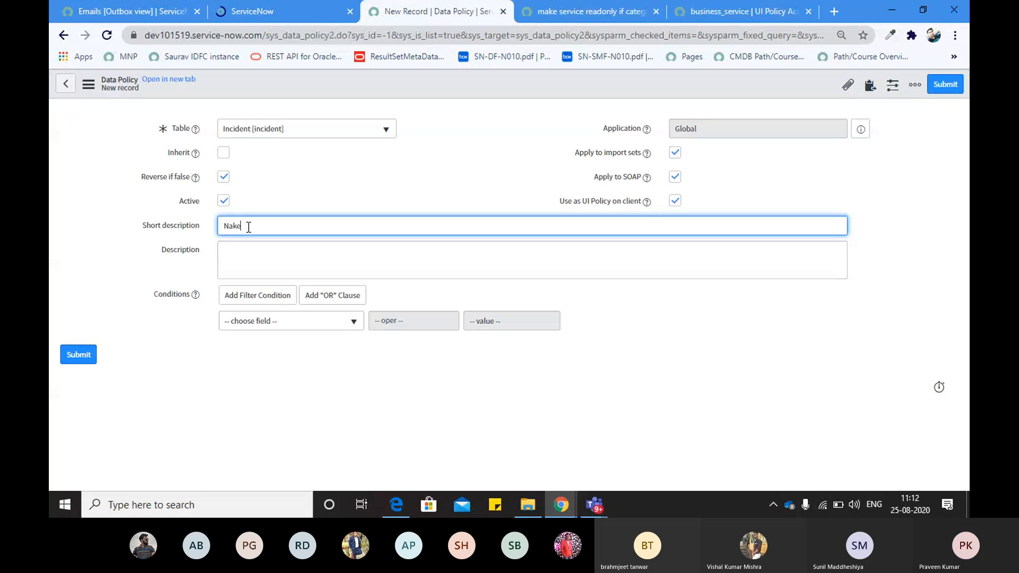
key(BackSpace)
key(BackSpace)
key(BackSpace)
key(BackSpace)
text(M)
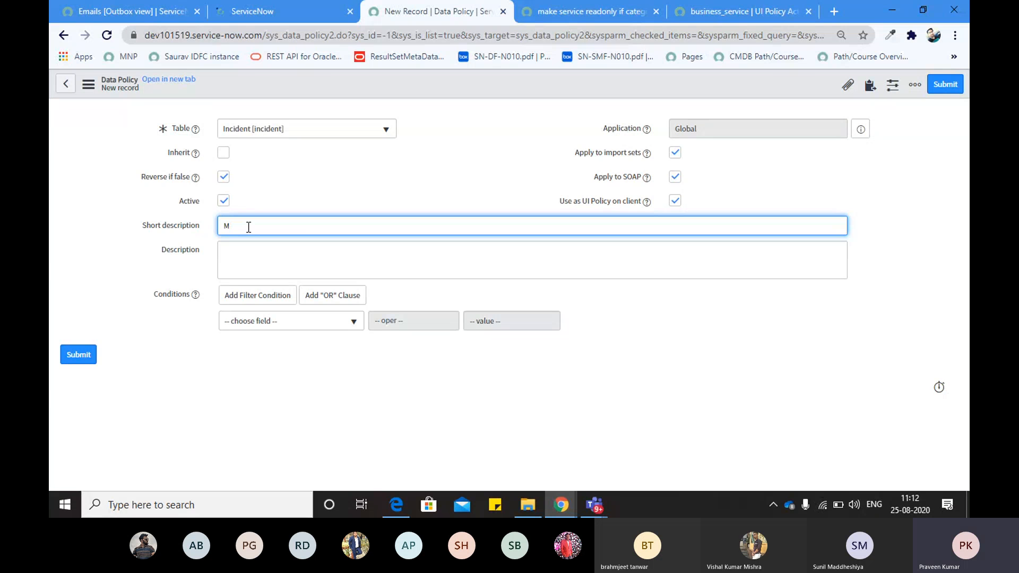
text(ake service mandatory if category is inquiry/he)
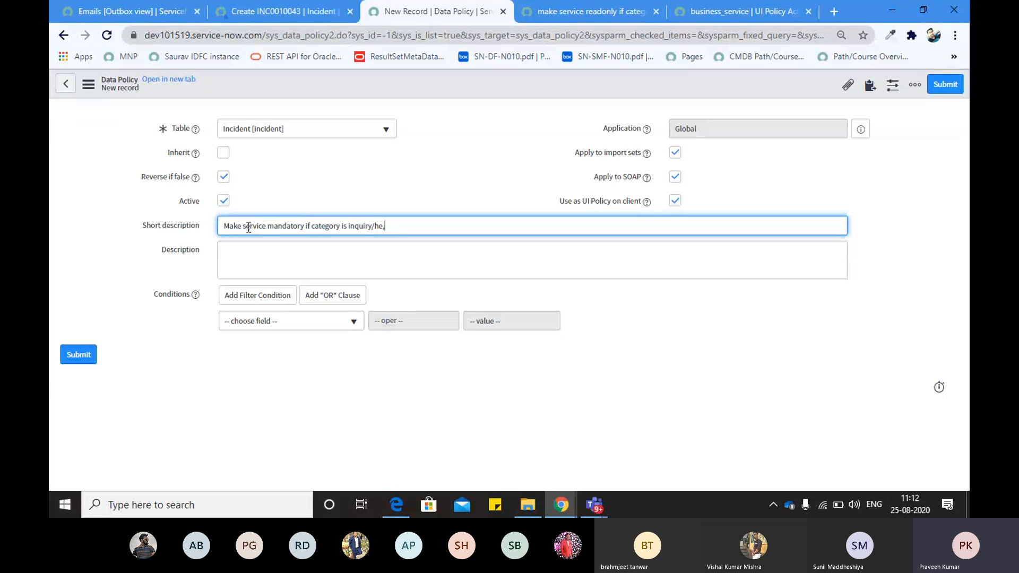
text(lp)
click(455, 173)
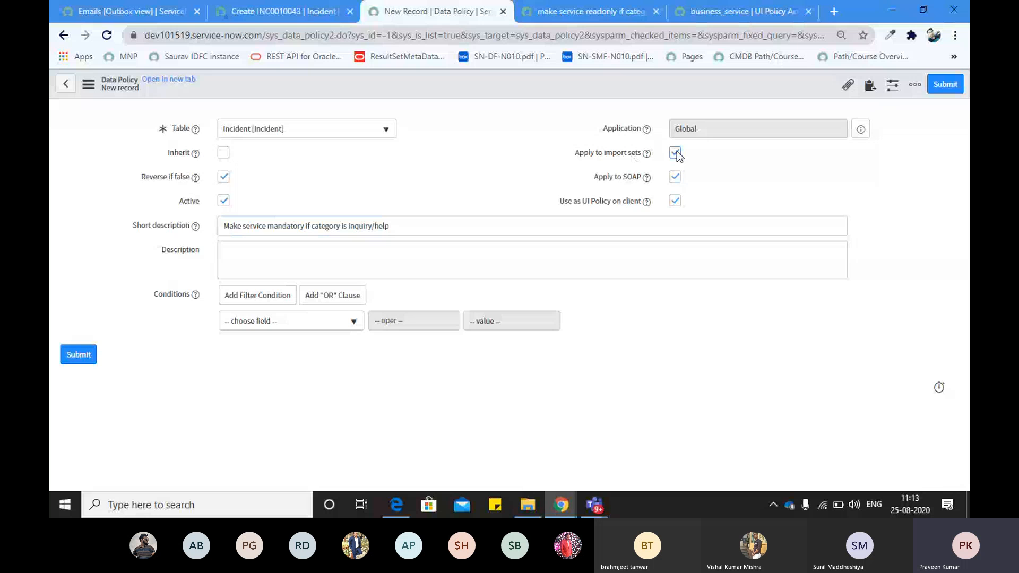
Uncheck Apply to import sets, Apply to SOAP, and Use as UI Policy on client
click(674, 153)
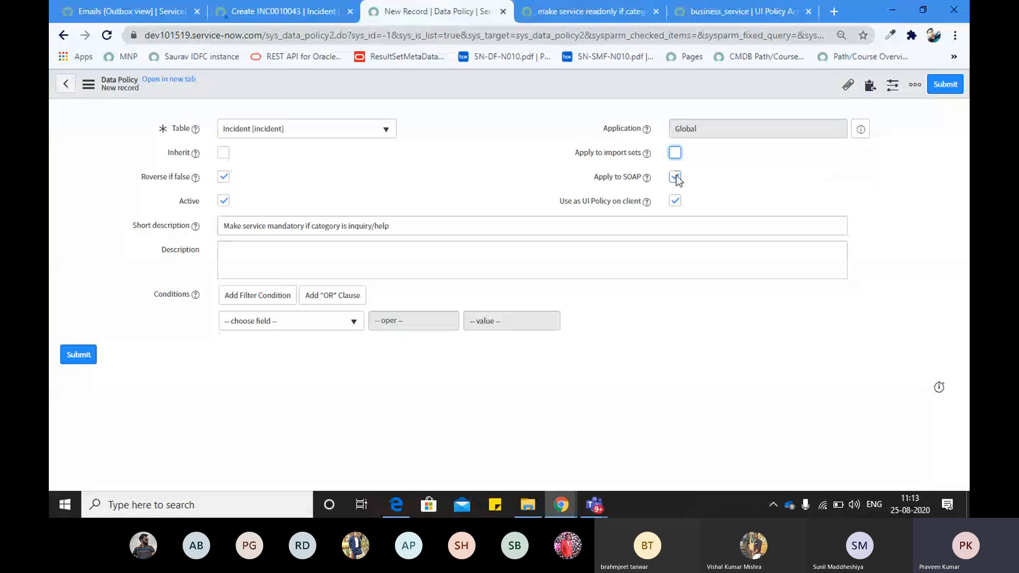
click(674, 177)
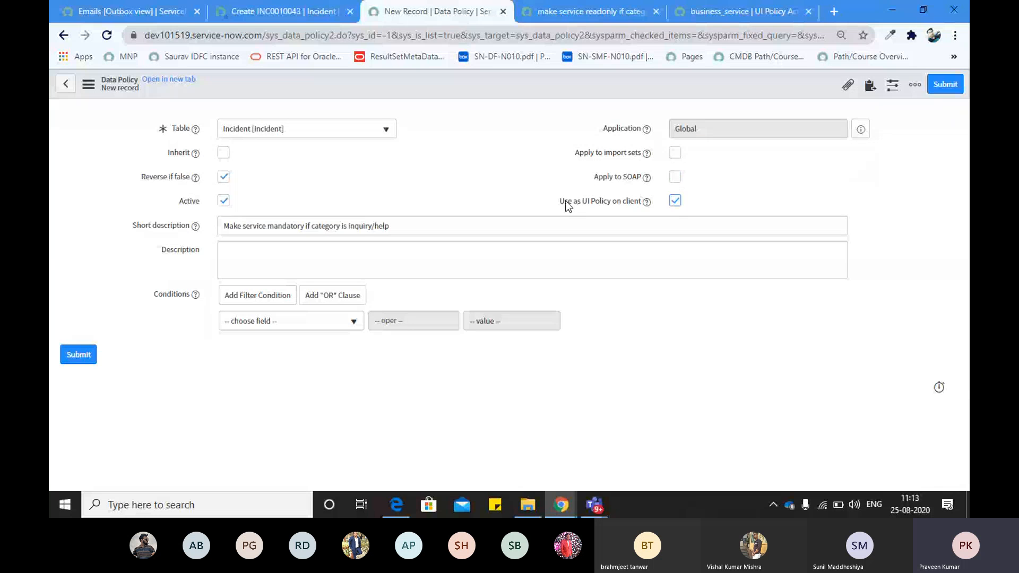
drag(563, 204, 675, 200)
click(675, 201)
Set the data policy condition to Category is Inquiry / Help
click(267, 319)
text(cate)
key(Return)
click(503, 320)
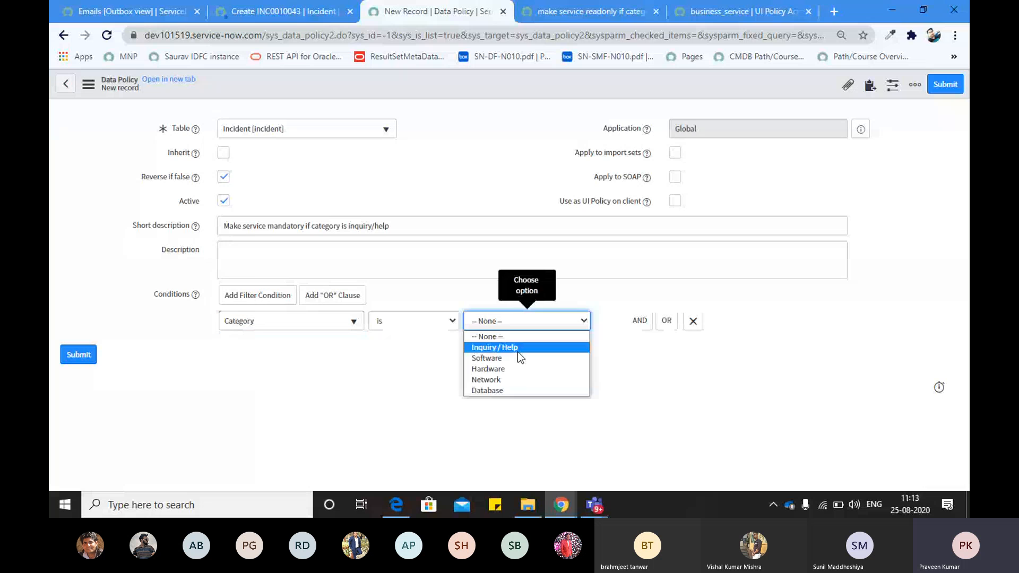
click(518, 352)
right_click(468, 94)
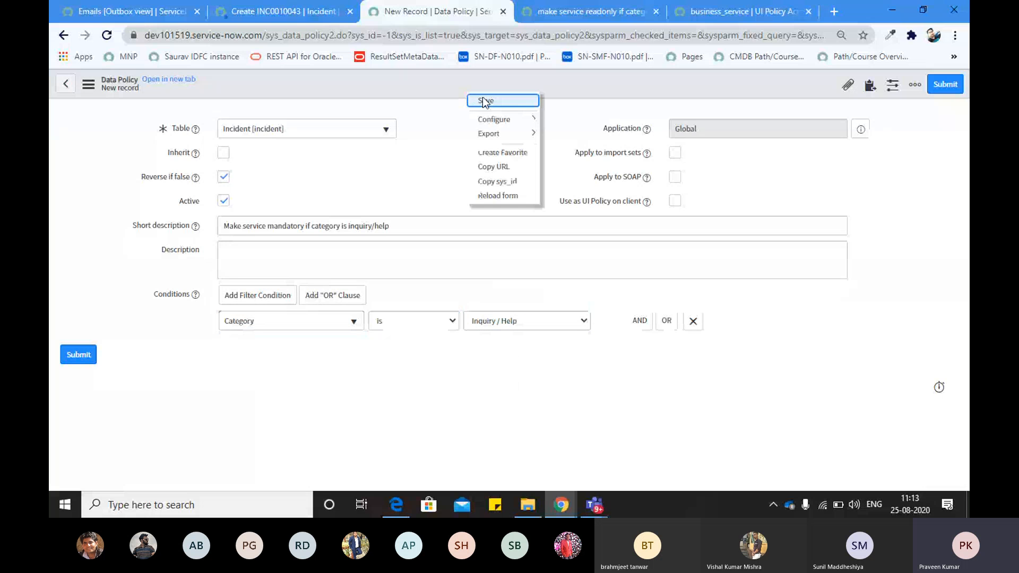
Save the data policy, then dismiss HELLOW and scroll through the new incident form
click(485, 102)
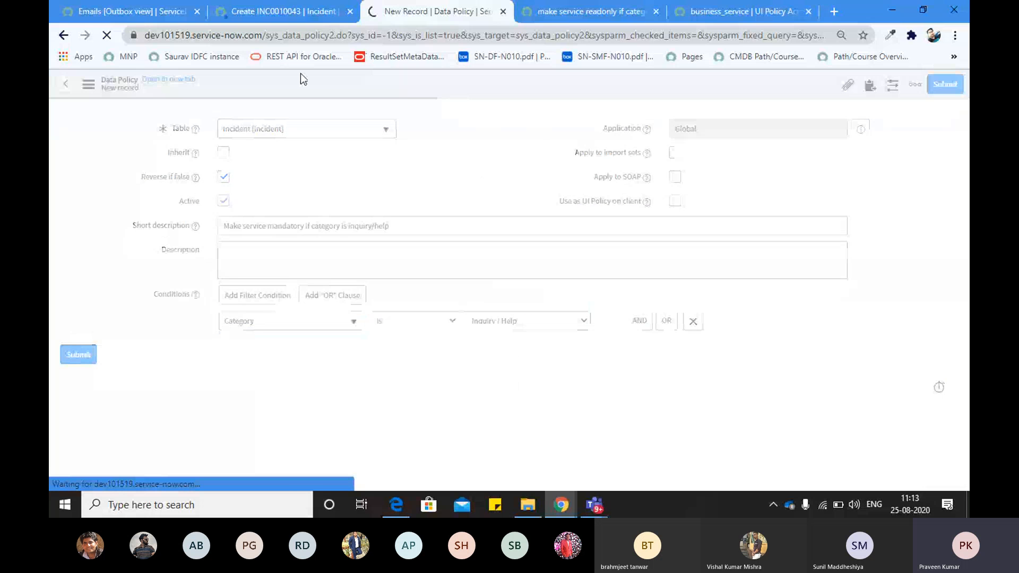
click(277, 18)
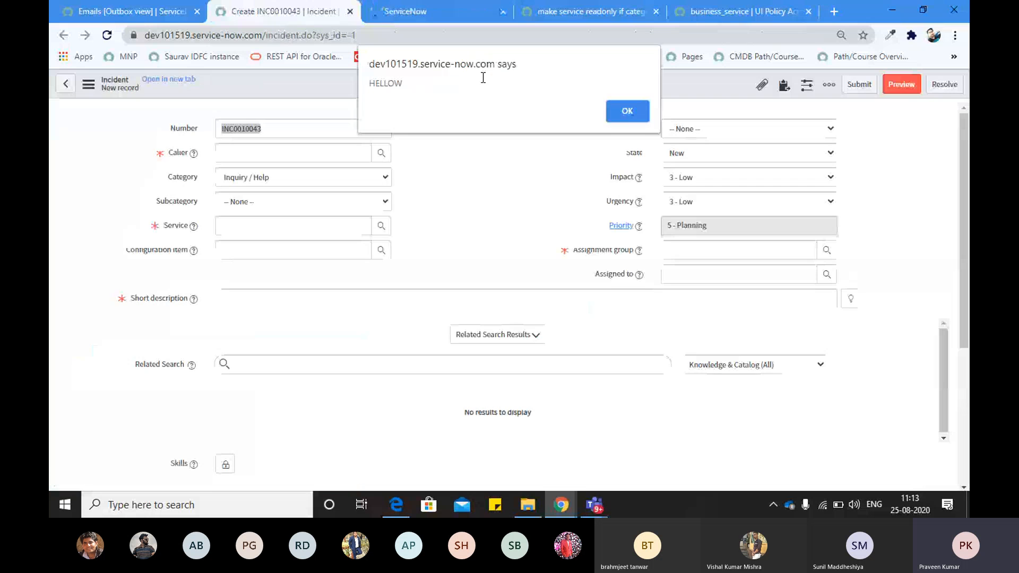
click(627, 111)
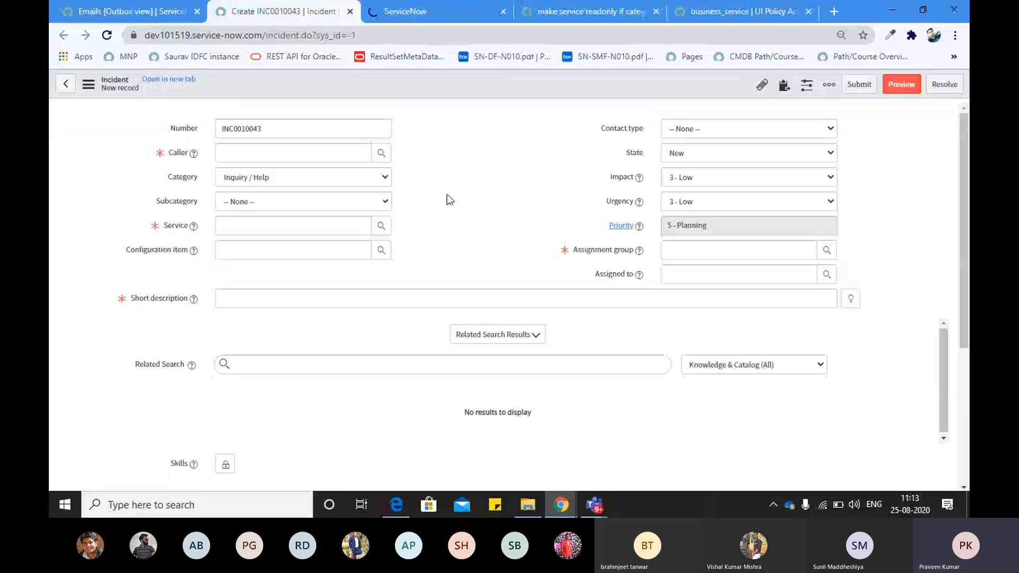
scroll(447, 194, down, 3)
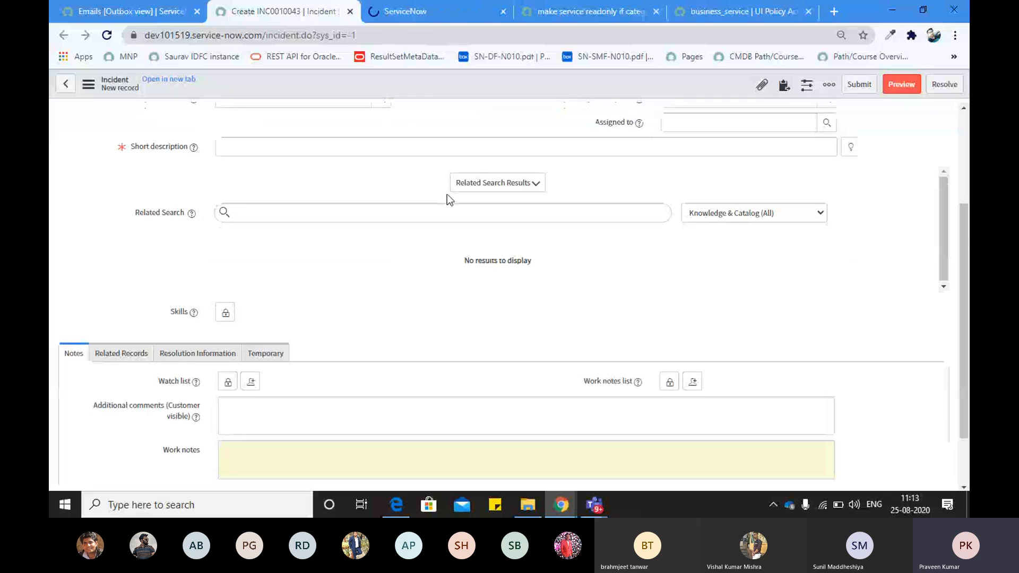
scroll(446, 194, down, 2)
scroll(446, 194, up, 6)
click(427, 11)
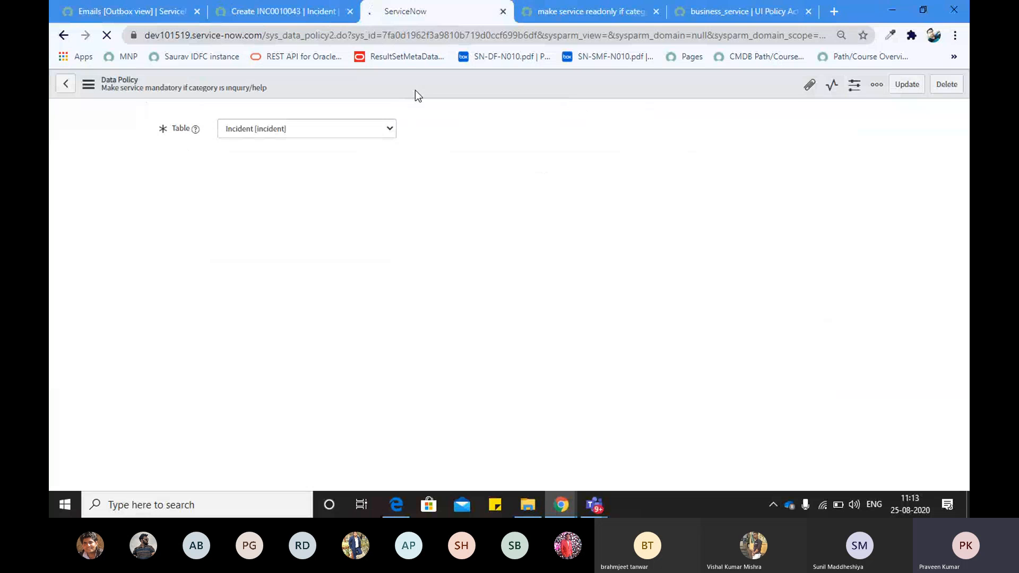
Recheck the new incident form and return to the saved data policy record
click(299, 8)
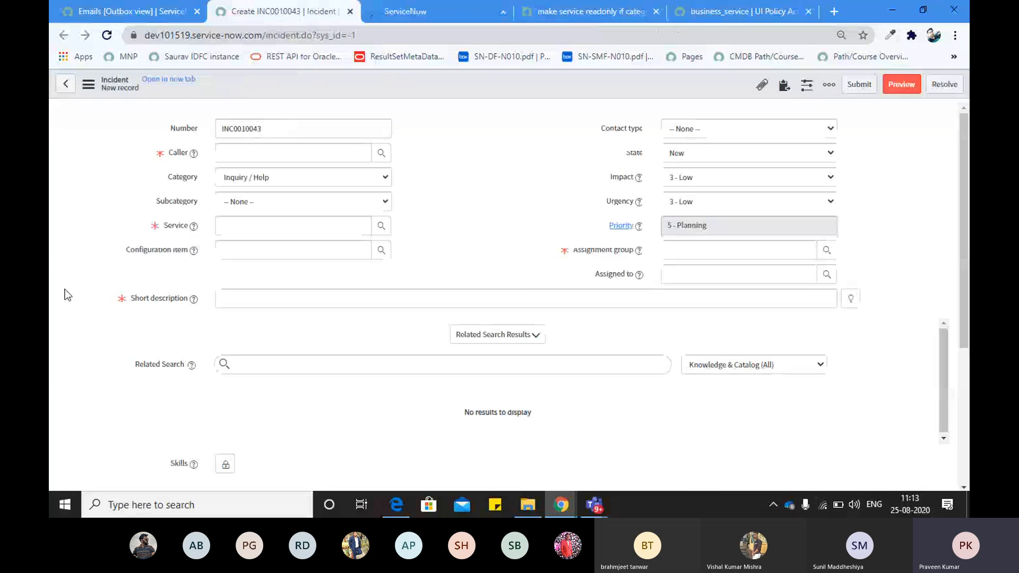
scroll(65, 289, down, 5)
scroll(102, 249, up, 1)
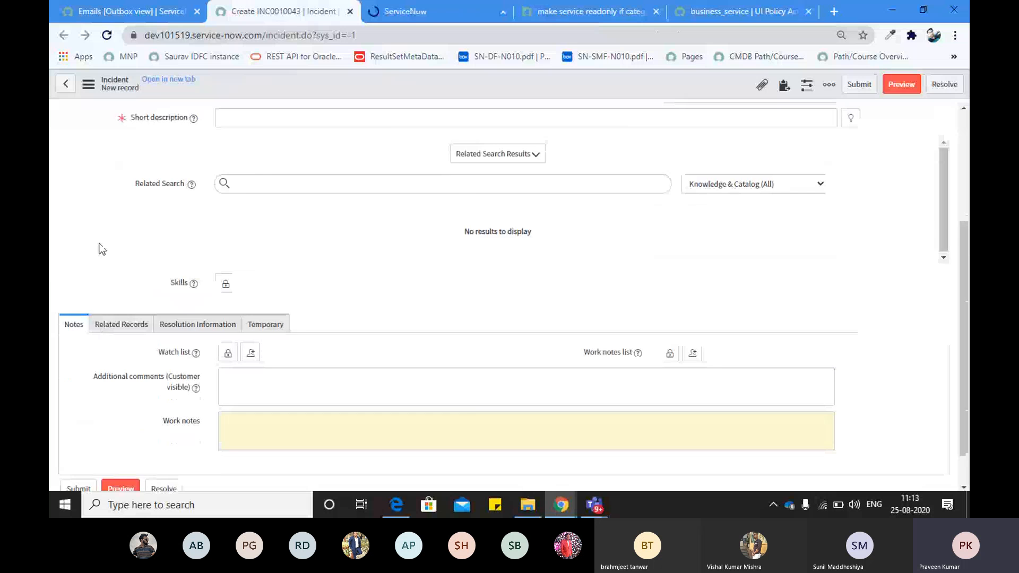
scroll(102, 249, up, 4)
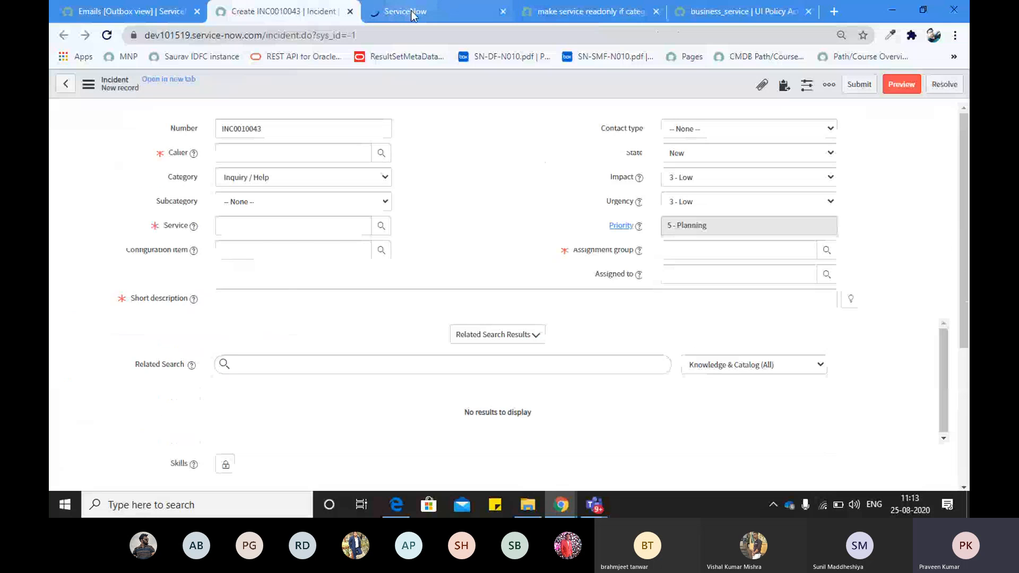
click(412, 14)
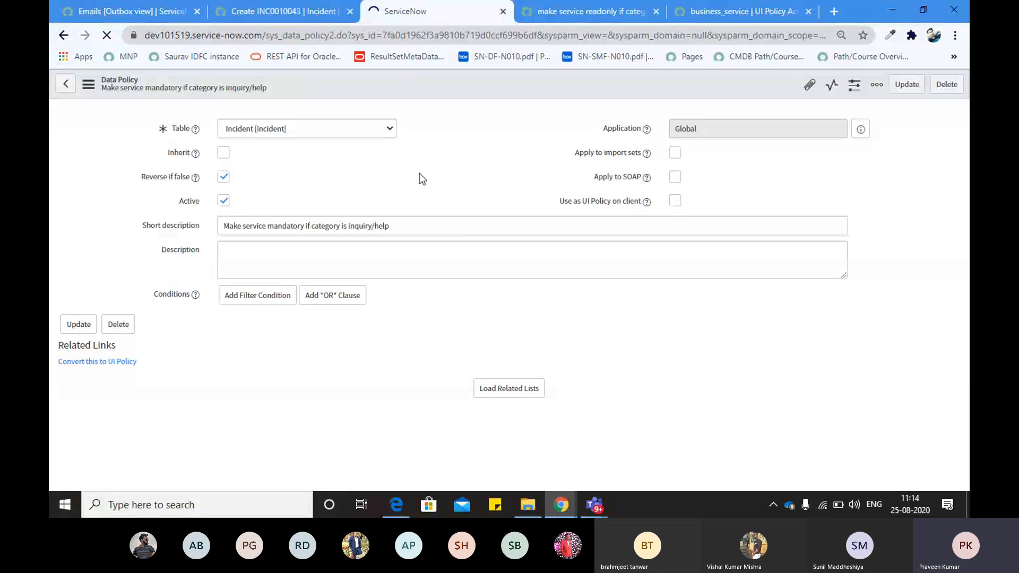
Load the saved data policy's related lists and scroll to the empty Data Policy Rules list
key(alt+Tab)
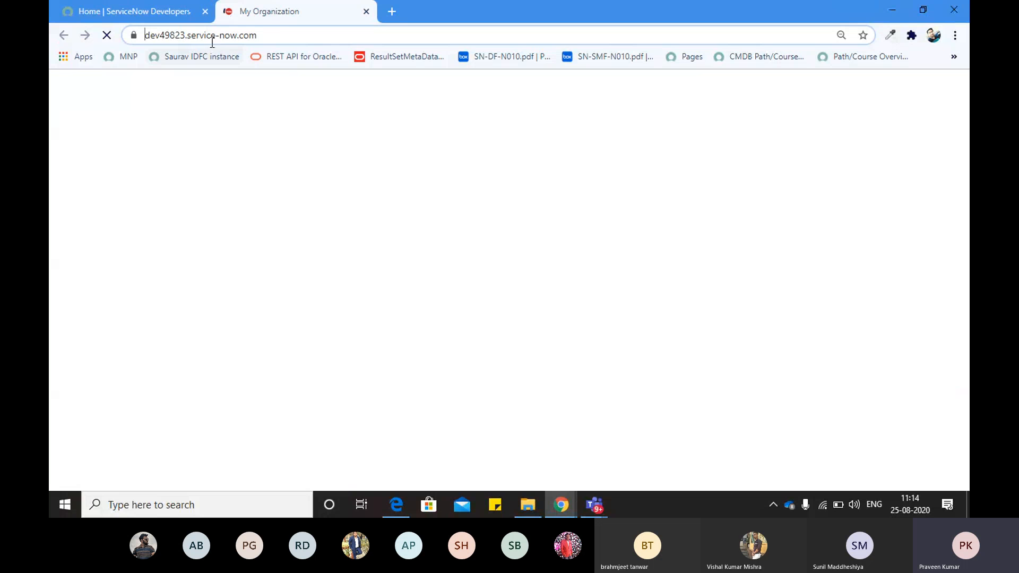
click(211, 40)
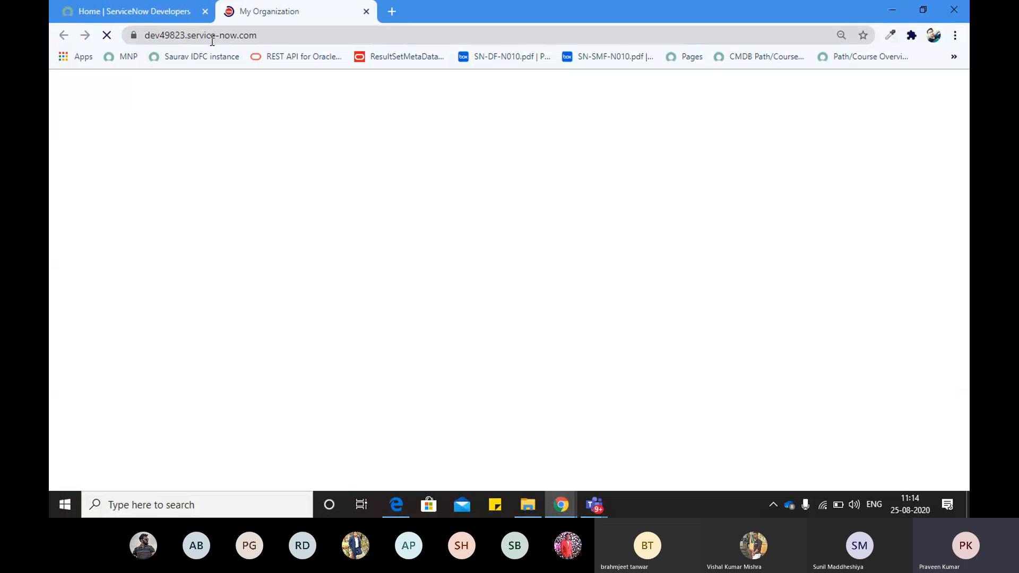
click(201, 37)
key(alt+Tab)
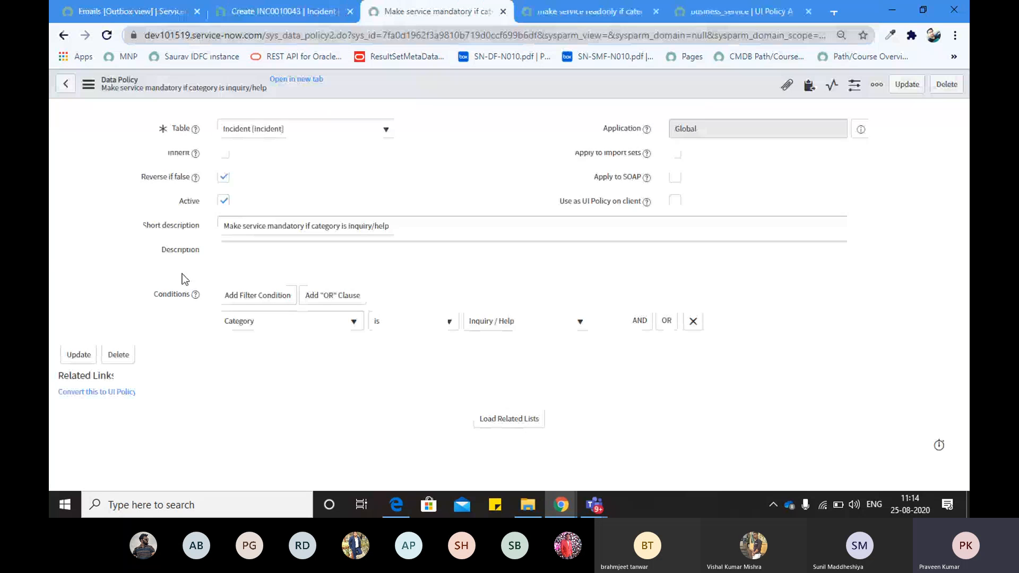
click(523, 425)
scroll(265, 382, down, 1)
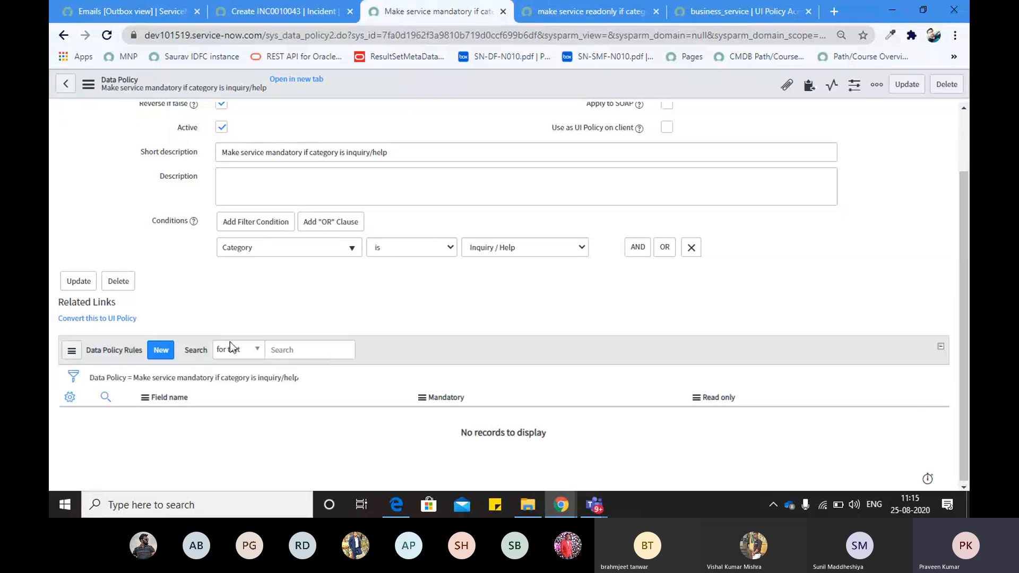
Start a new data policy rule and choose Service as its field
click(160, 353)
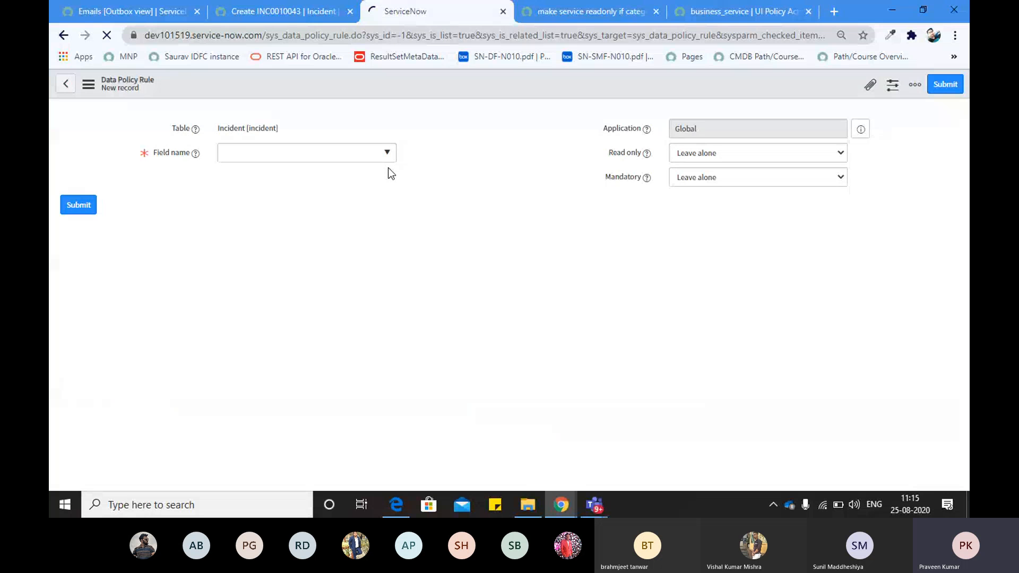
click(383, 159)
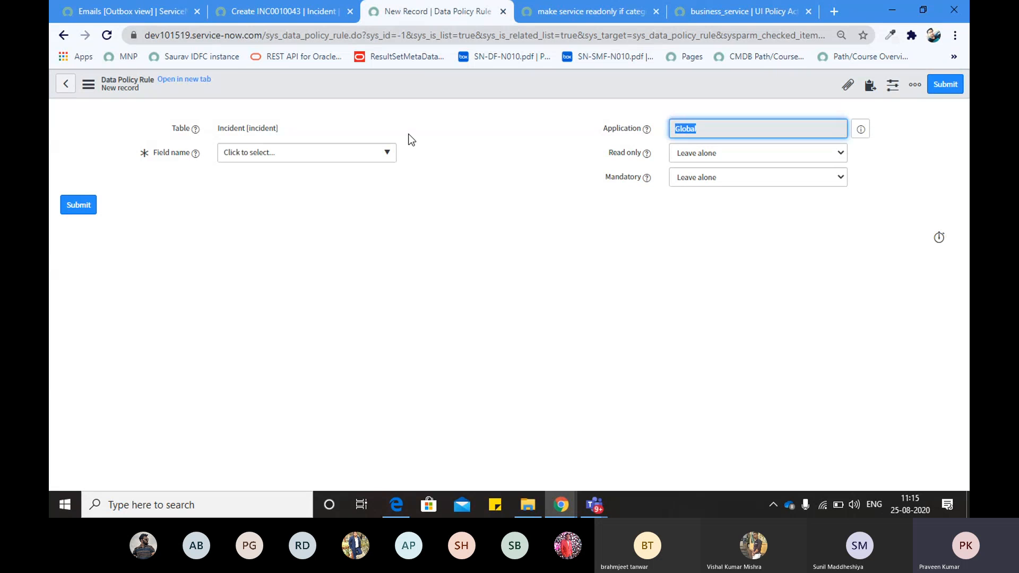
click(386, 155)
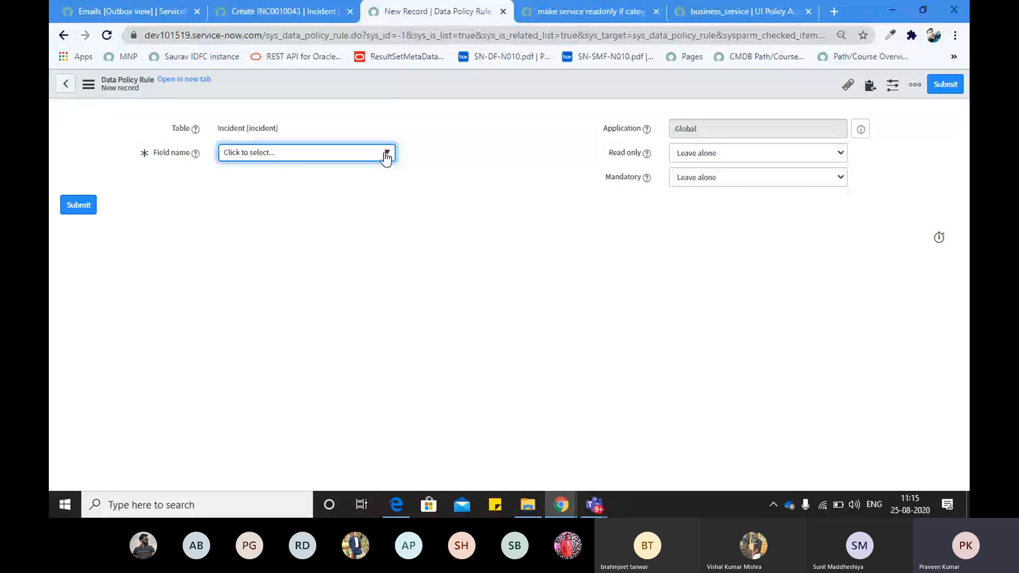
click(386, 155)
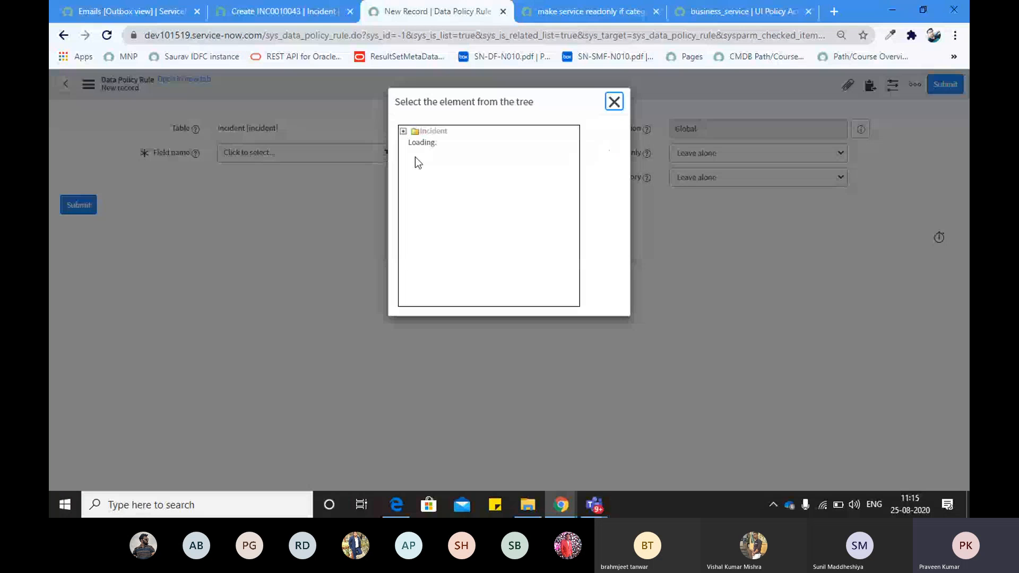
scroll(424, 223, down, 6)
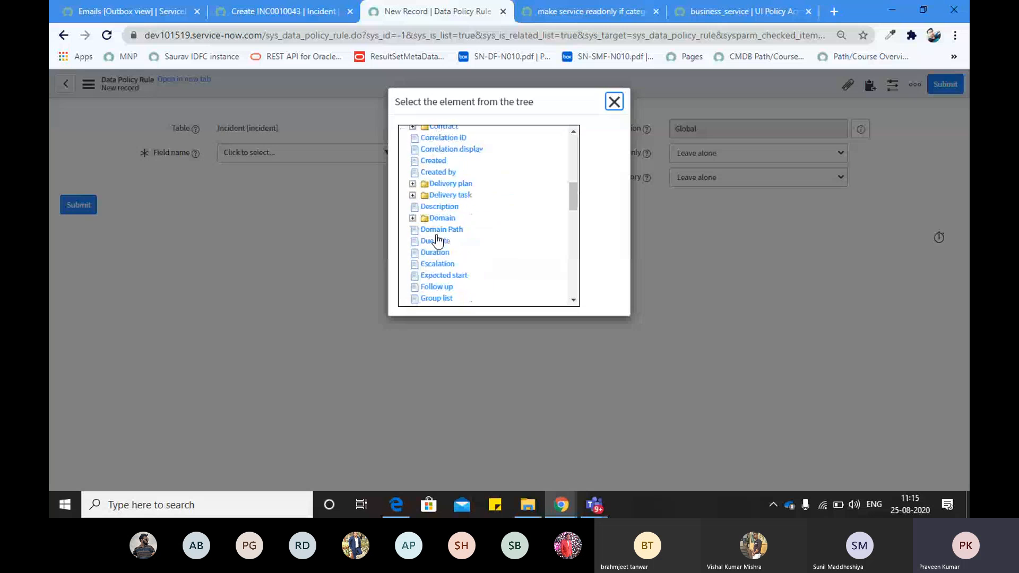
scroll(438, 228, down, 3)
click(439, 152)
Set Read only to Leave alone and Mandatory to True, then submit the rule
click(714, 153)
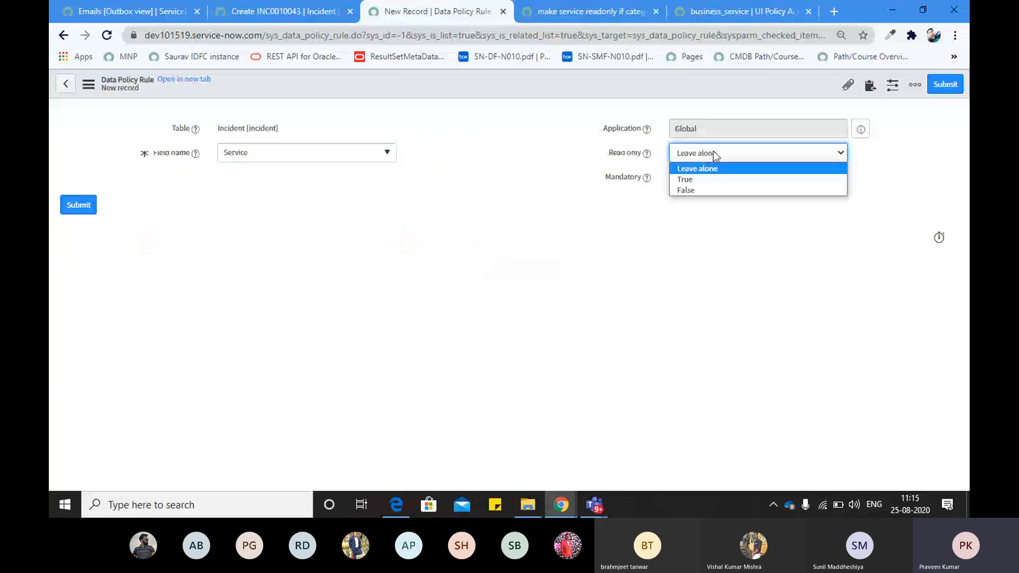
click(617, 163)
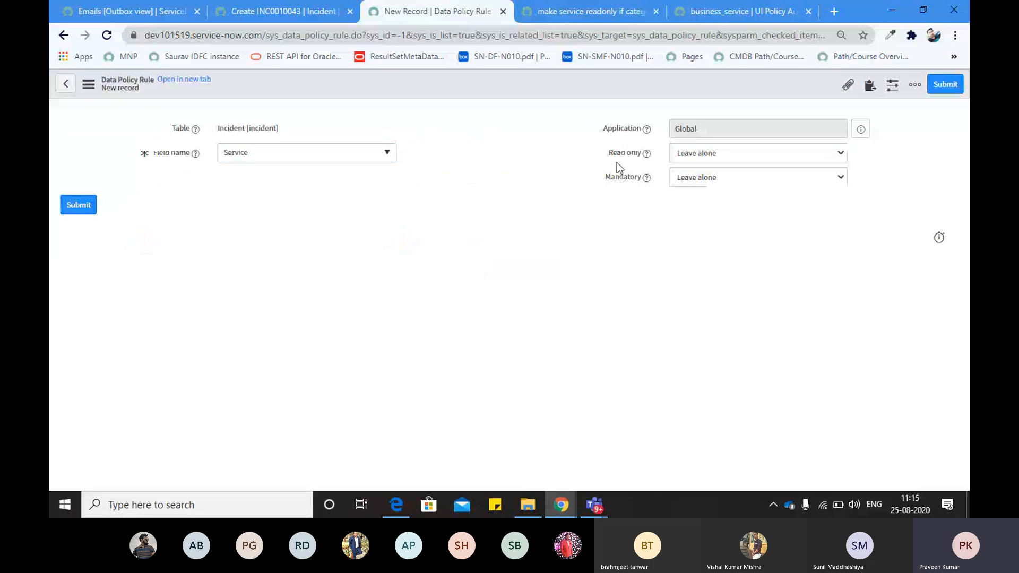
click(709, 179)
click(684, 202)
click(945, 85)
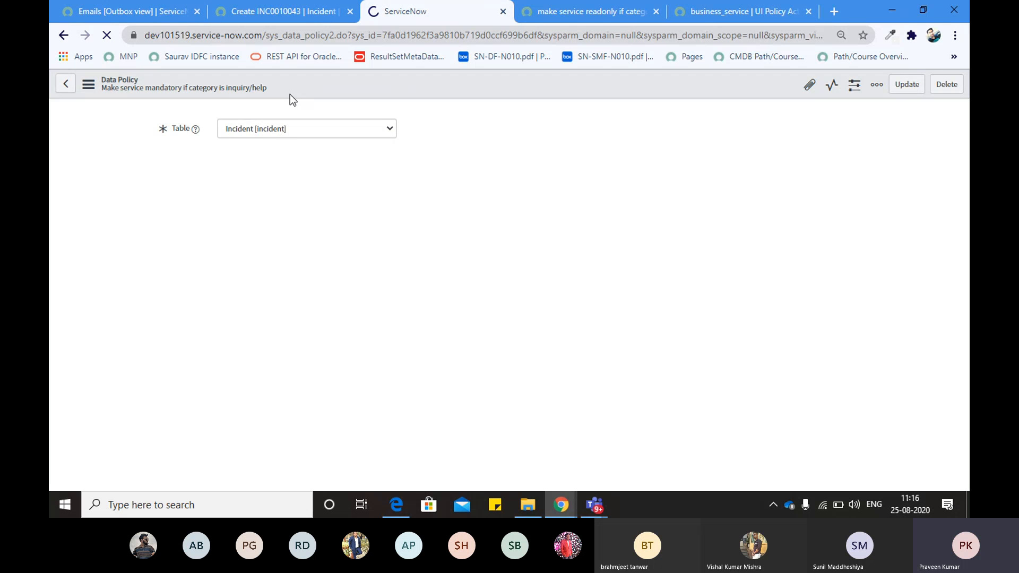
Glance at the ServiceNow Developers and My Organization pages in the other browser window
key(alt+Tab)
click(206, 36)
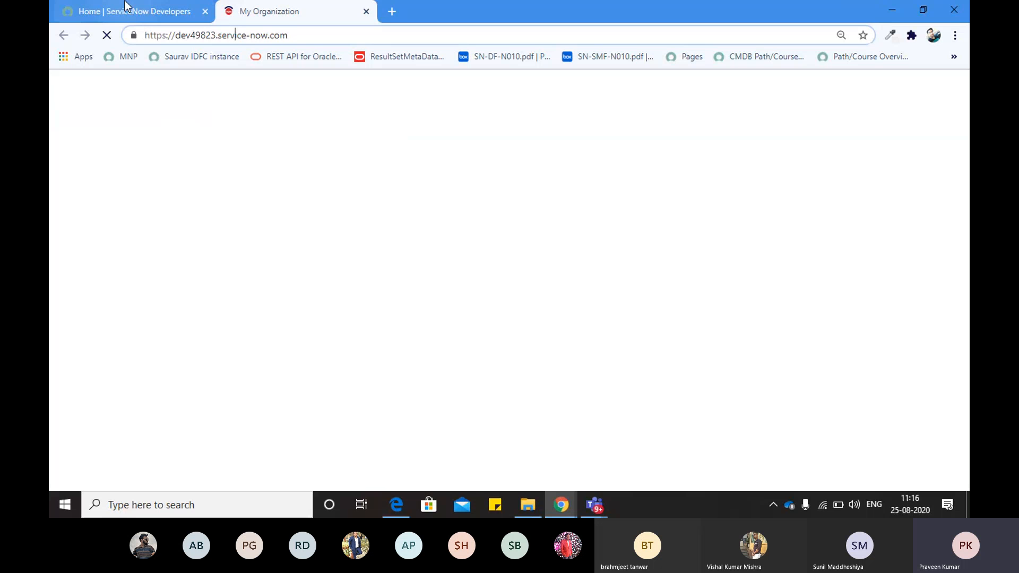
click(125, 8)
click(295, 7)
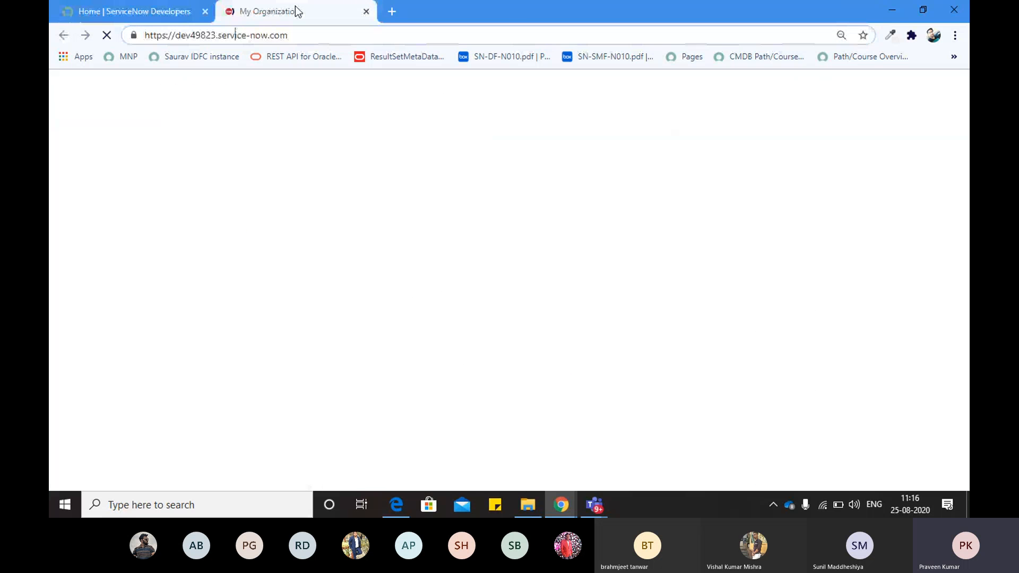
key(alt+Tab)
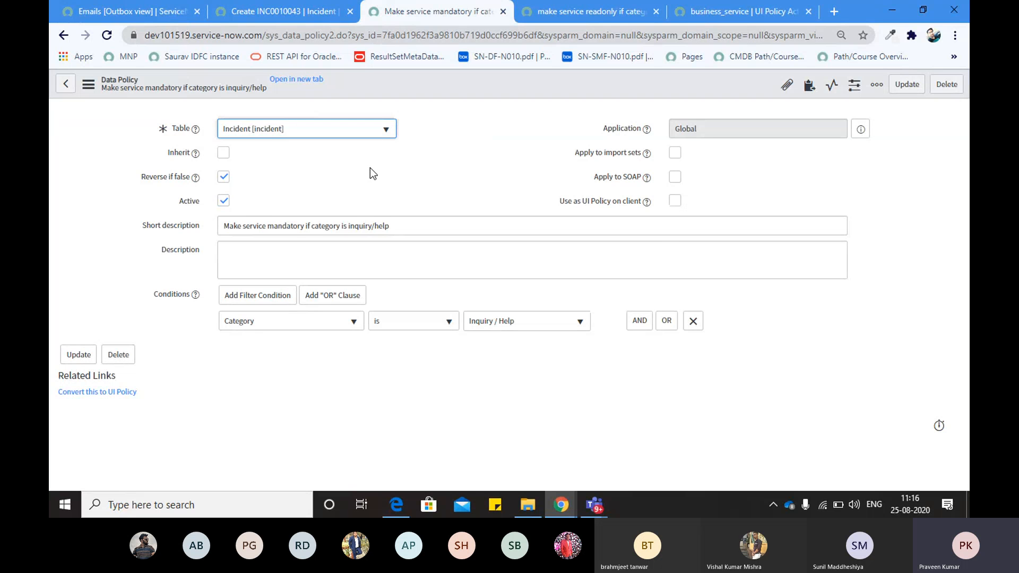
Reload the new incident form so INC0010044 loads with the HELLOW alert
click(281, 12)
click(106, 36)
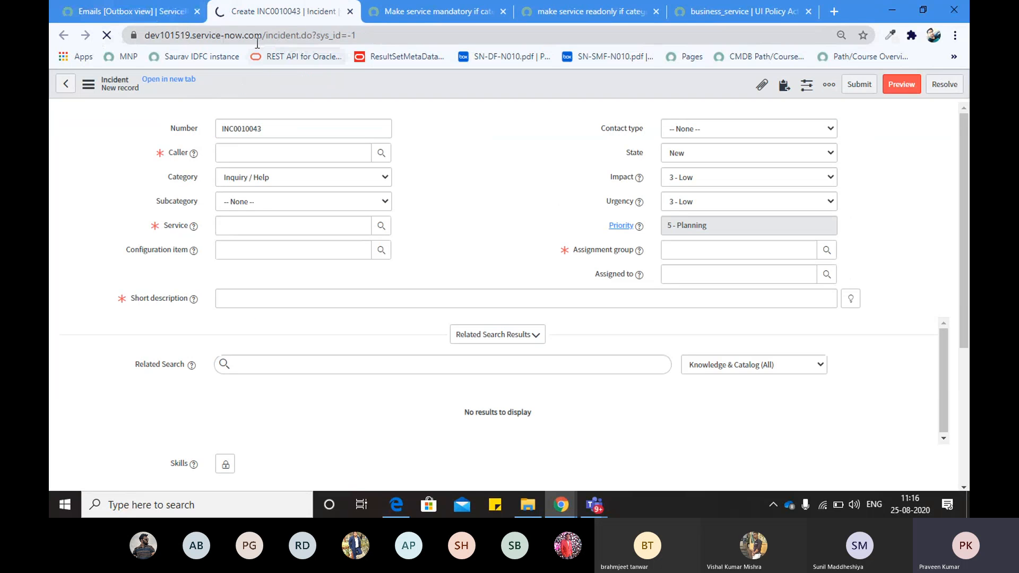
click(340, 36)
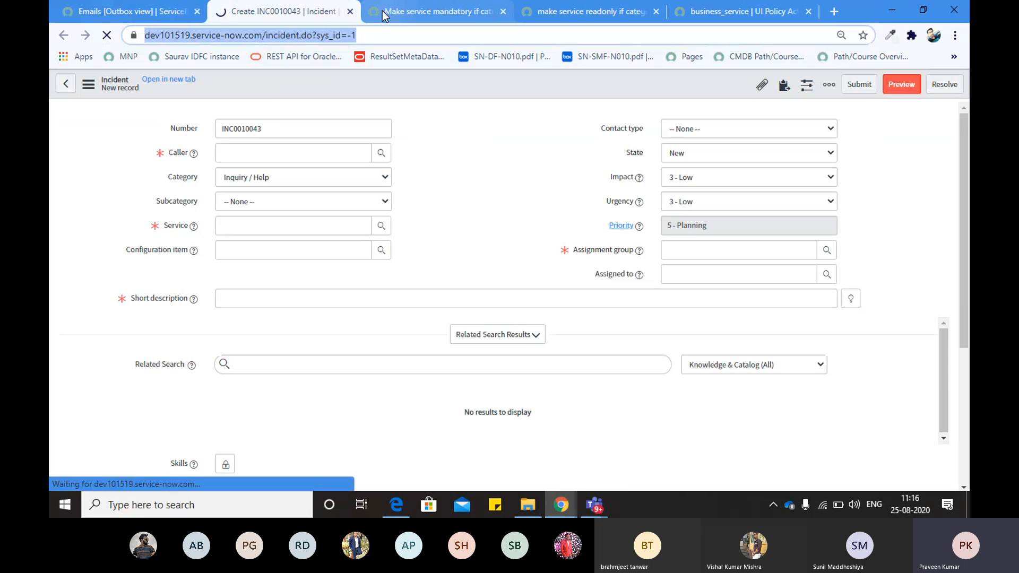
click(382, 11)
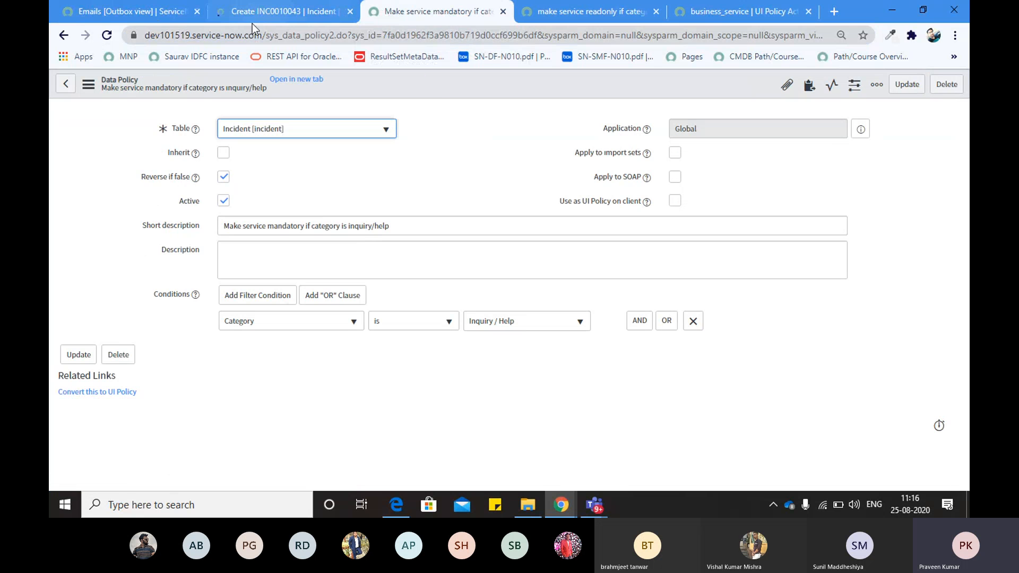
click(265, 11)
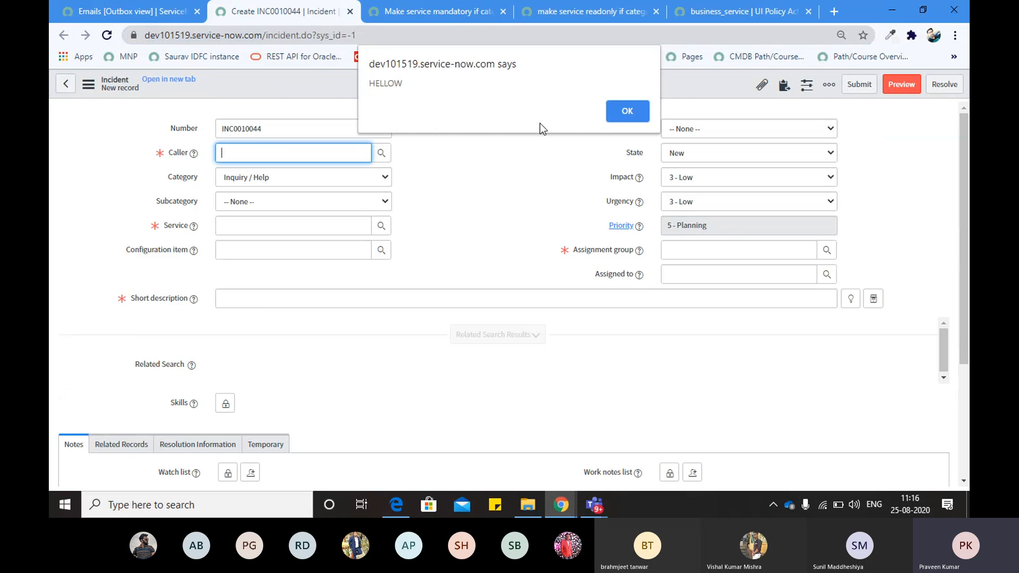
Dismiss the HELLOW alert, pick a caller and set Service to SAP Enterprise Services, leaving subcategory None
click(626, 112)
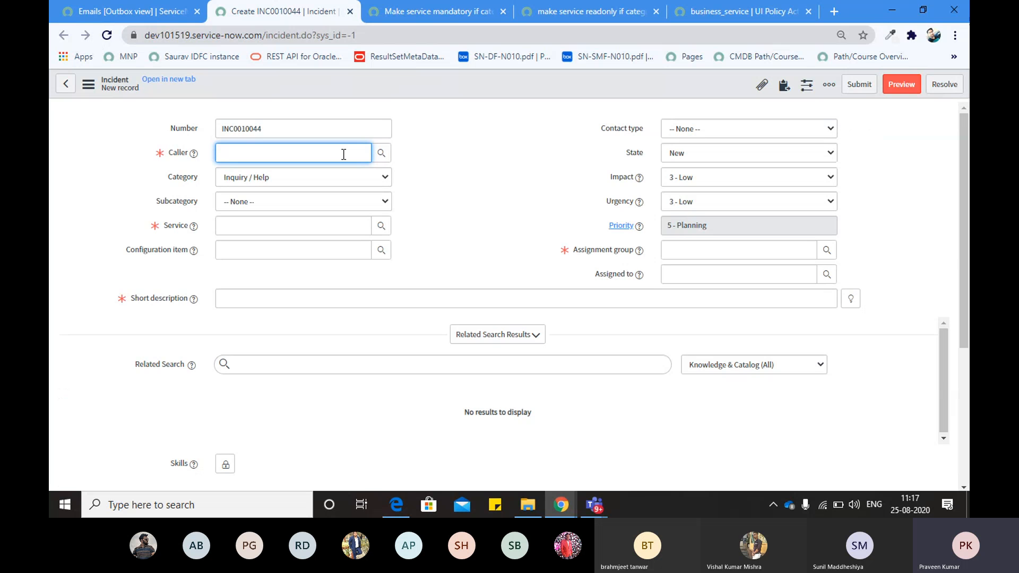
click(380, 153)
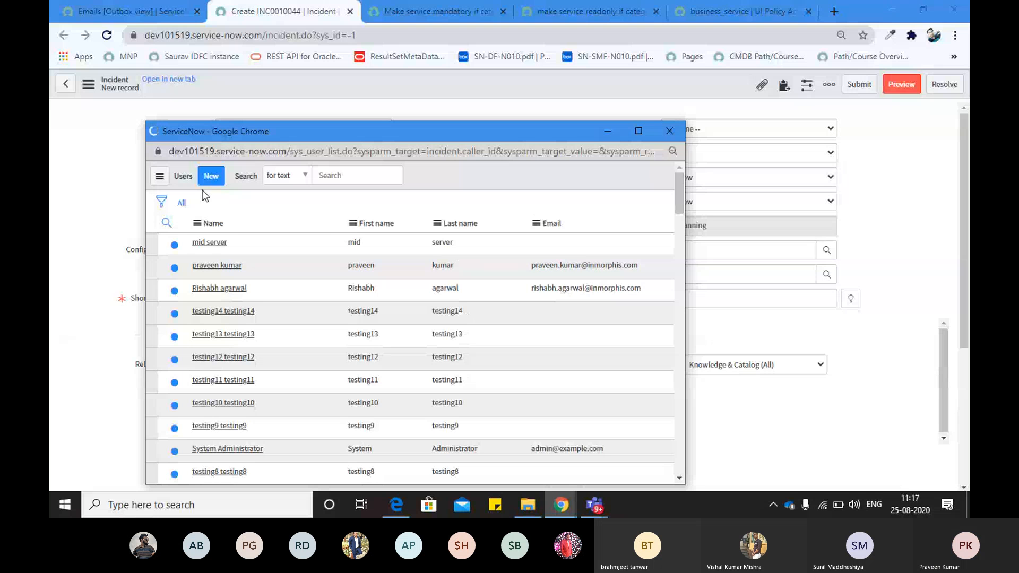
click(221, 265)
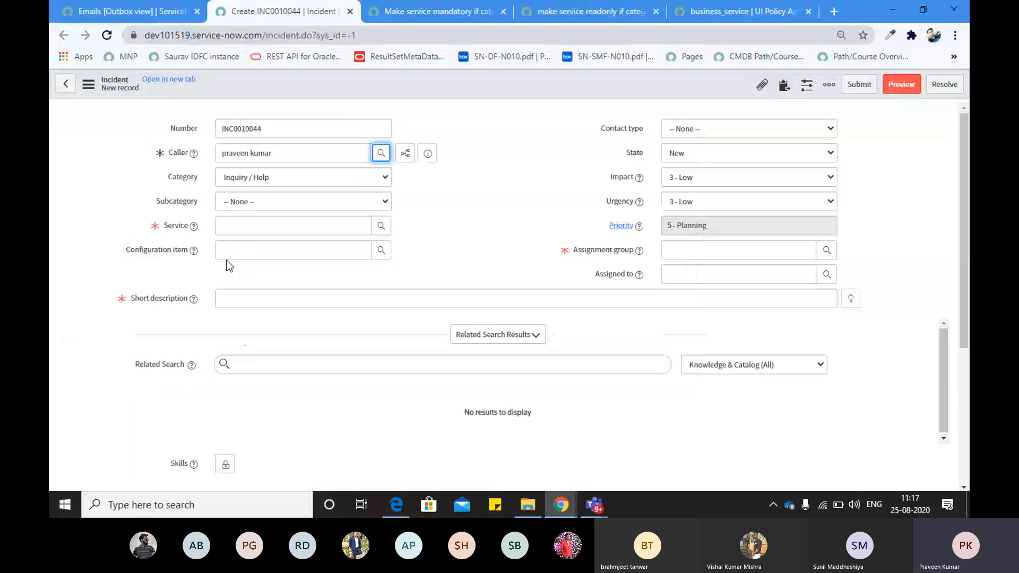
click(330, 204)
click(467, 196)
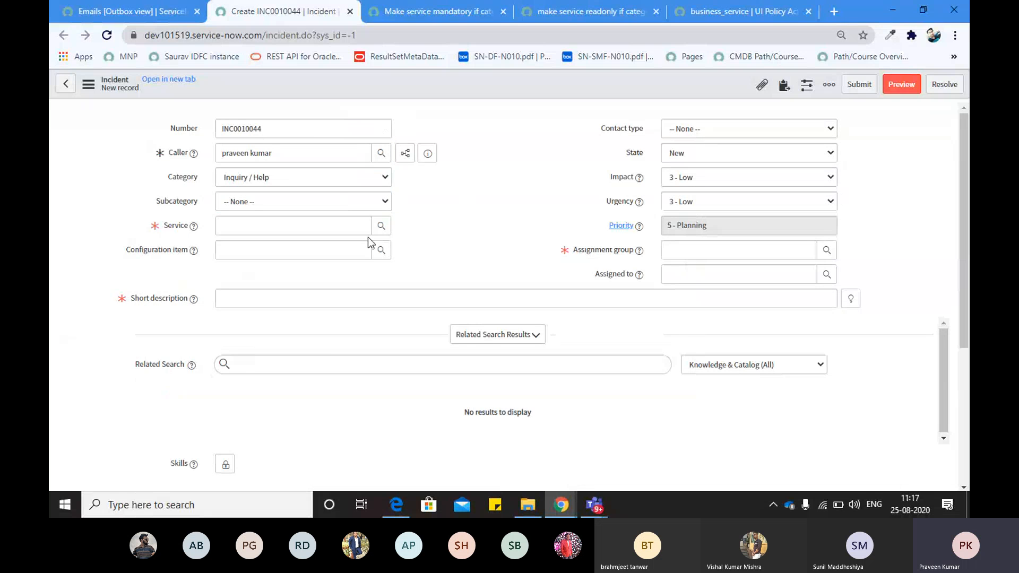
click(381, 225)
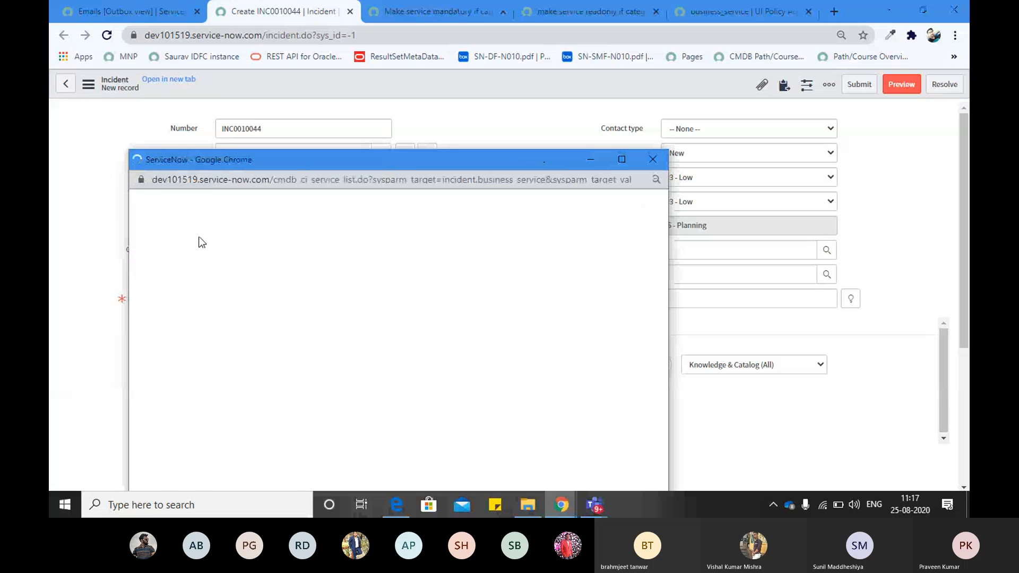
click(190, 302)
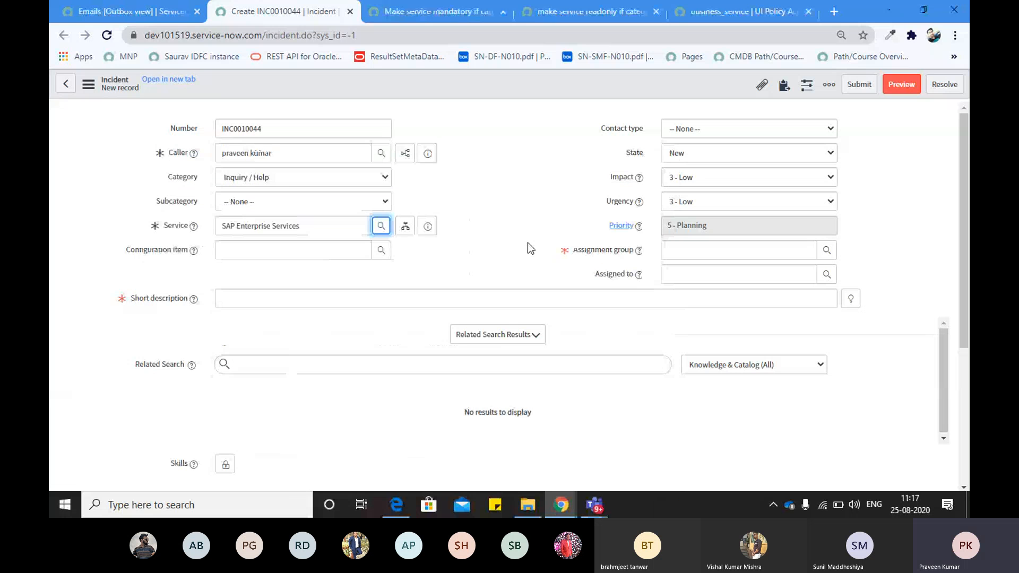
Enter TESTING as the short description, correcting the typo
click(514, 298)
text(TETSING)
key(BackSpace)
key(BackSpace)
key(BackSpace)
key(BackSpace)
key(BackSpace)
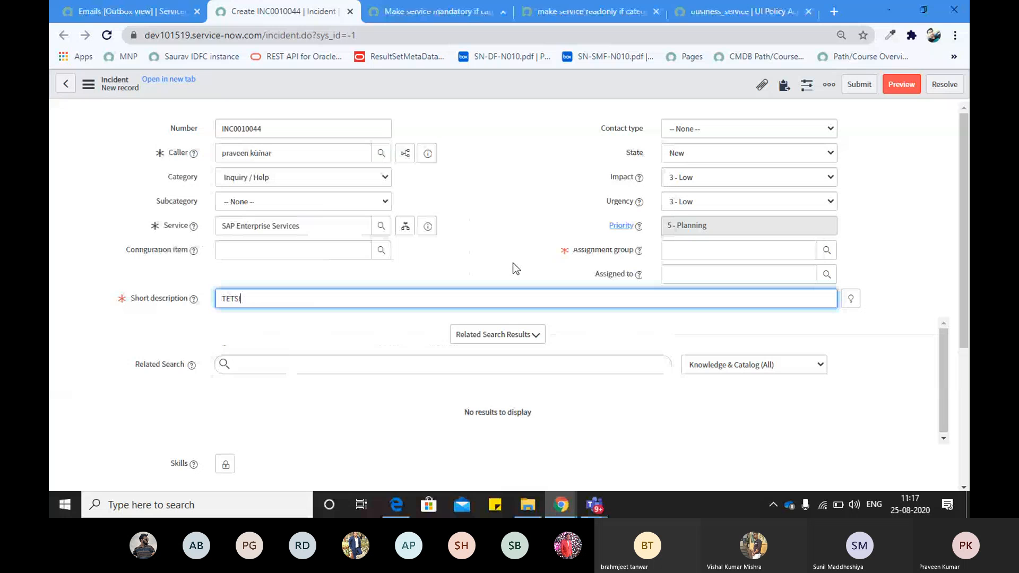
text(STING)
Set the assignment group to Santa Clara Tech Lounge and bring up the form header menu
click(673, 250)
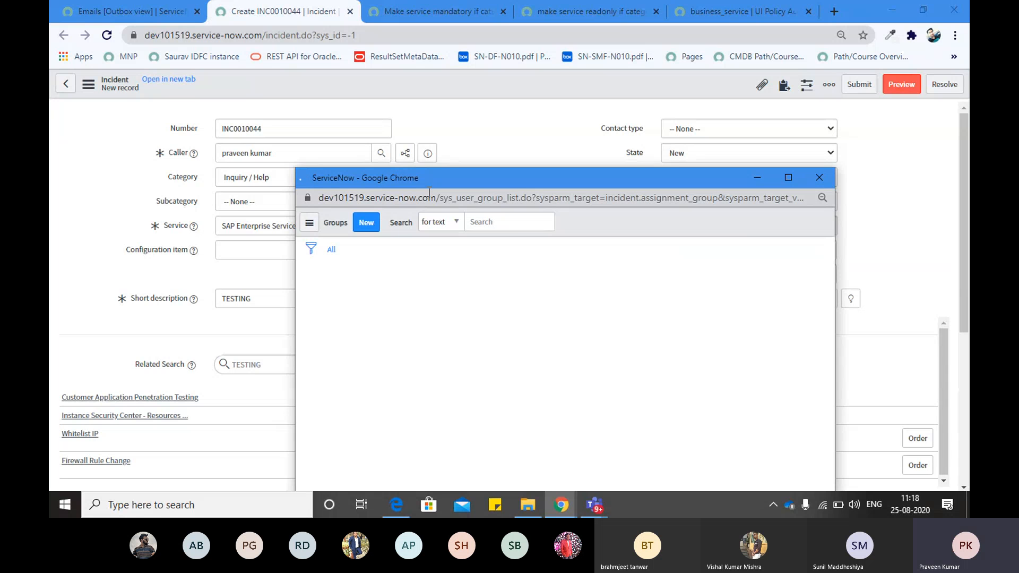
drag(416, 183, 394, 124)
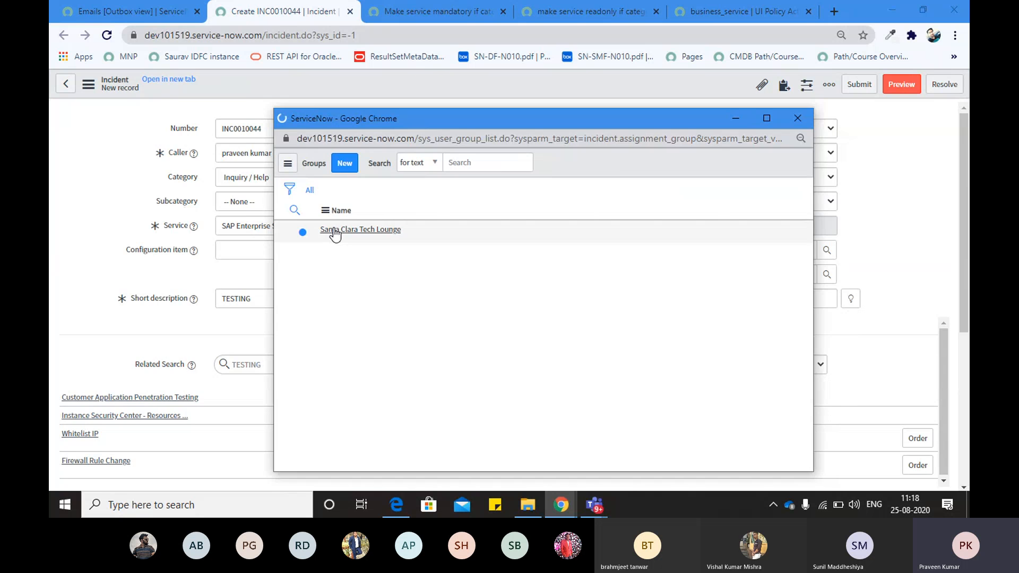
click(334, 232)
scroll(466, 237, down, 2)
click(525, 232)
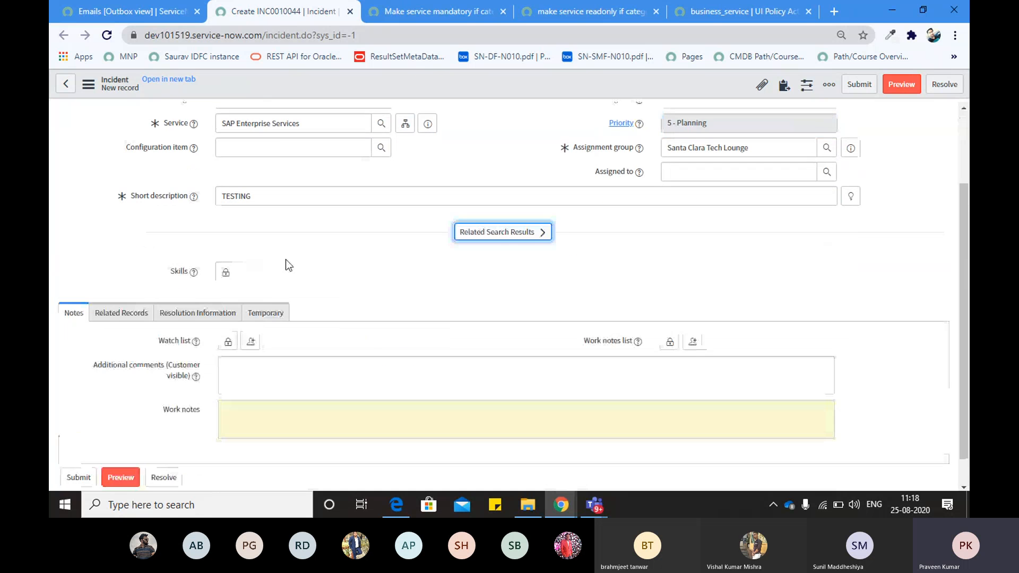
click(121, 281)
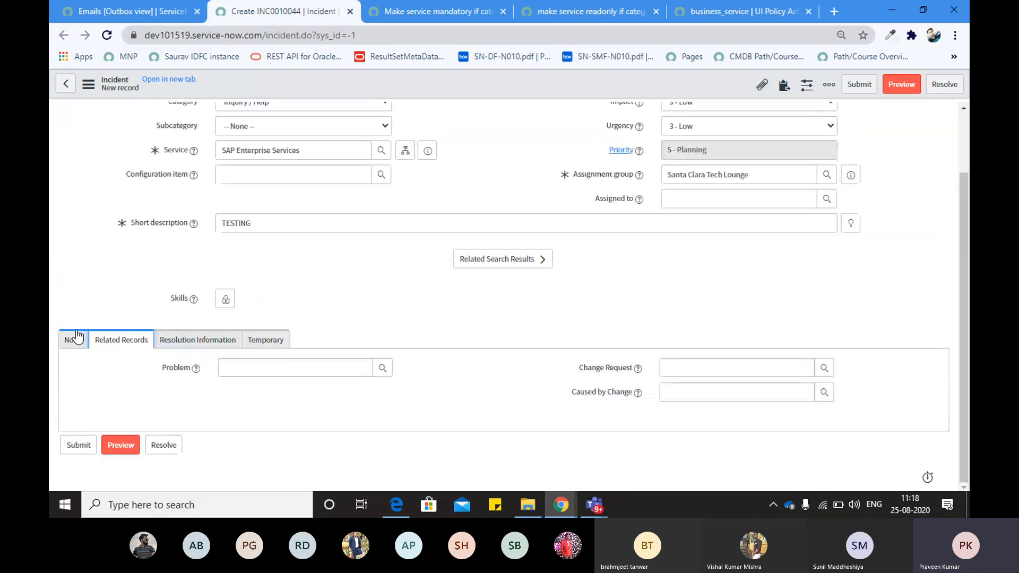
click(77, 335)
scroll(280, 267, up, 2)
right_click(464, 87)
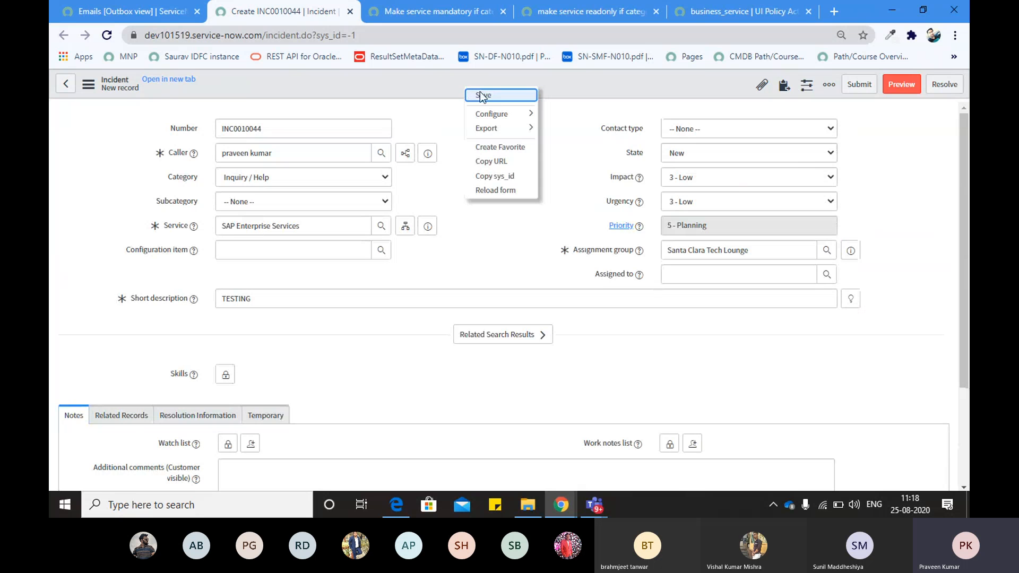
Save incident INC0010044, then bring up the menu for its browser tab
click(481, 95)
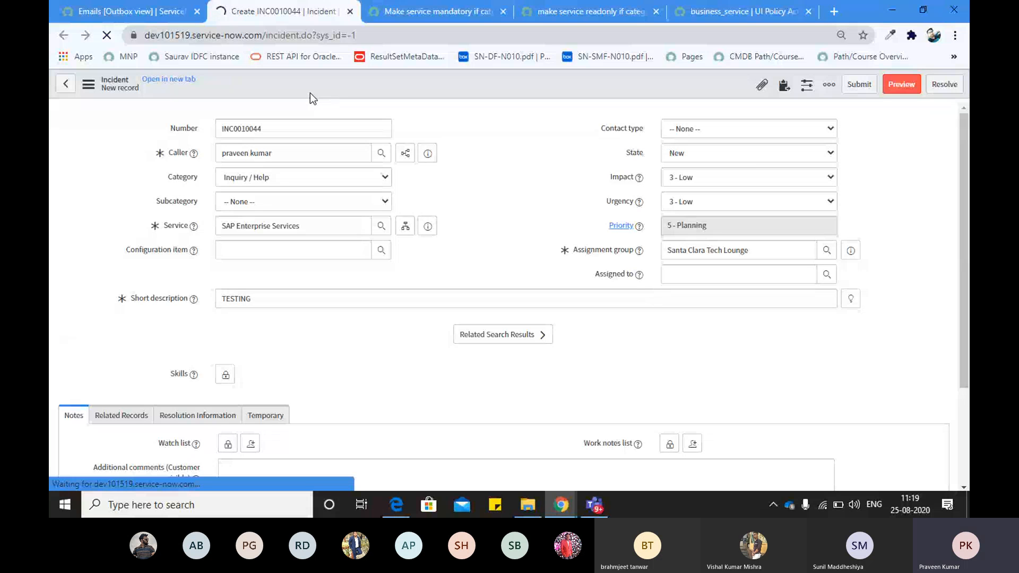
right_click(274, 11)
Duplicate the incident tab and close the original, discarding the unsaved INC0010044
click(277, 97)
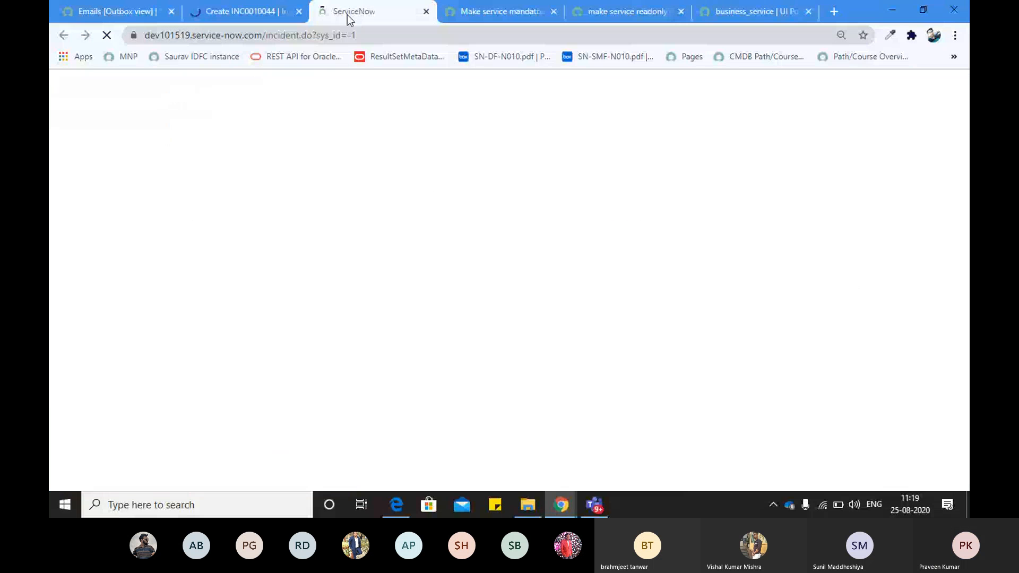
click(263, 13)
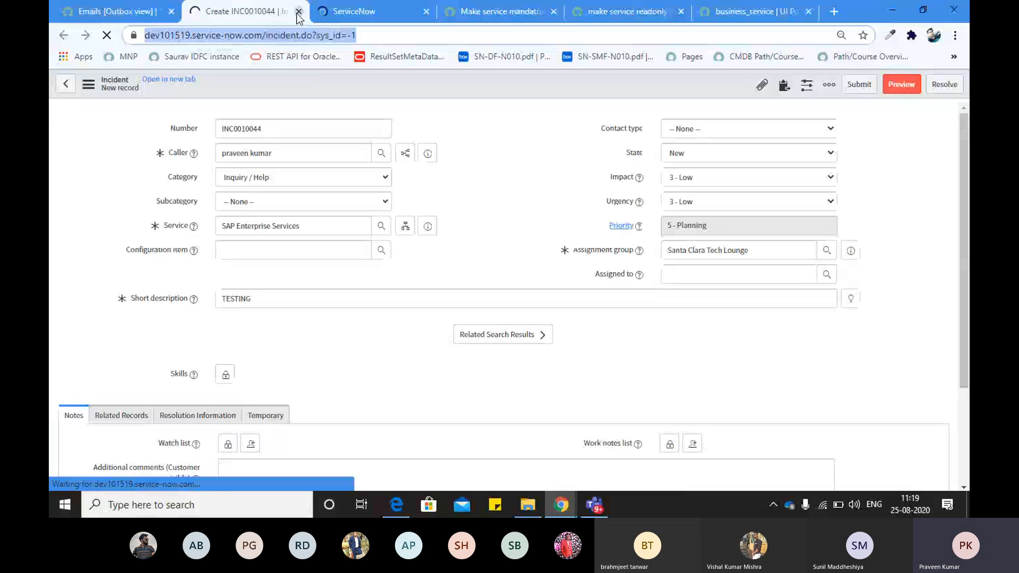
click(298, 12)
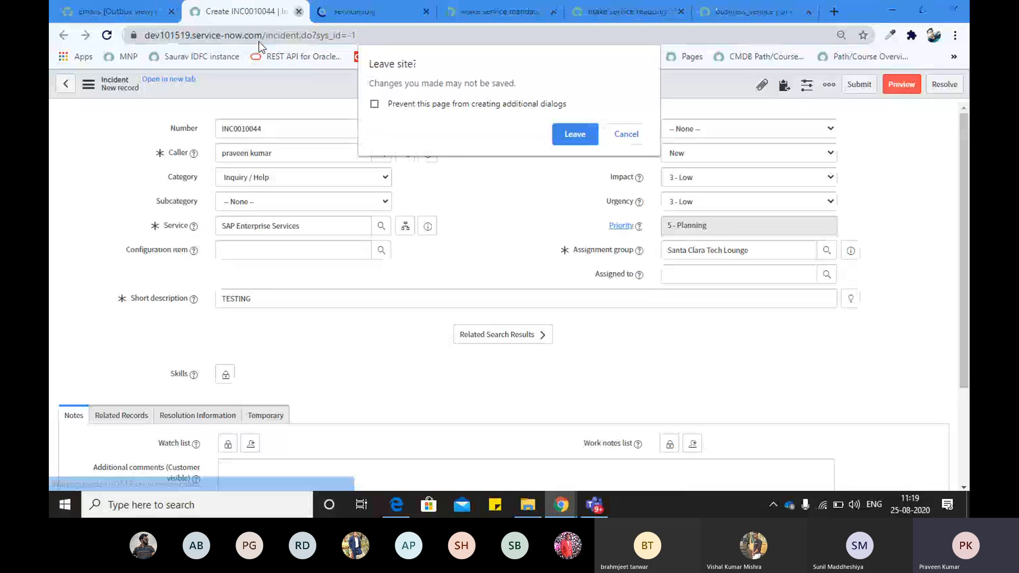
key(Return)
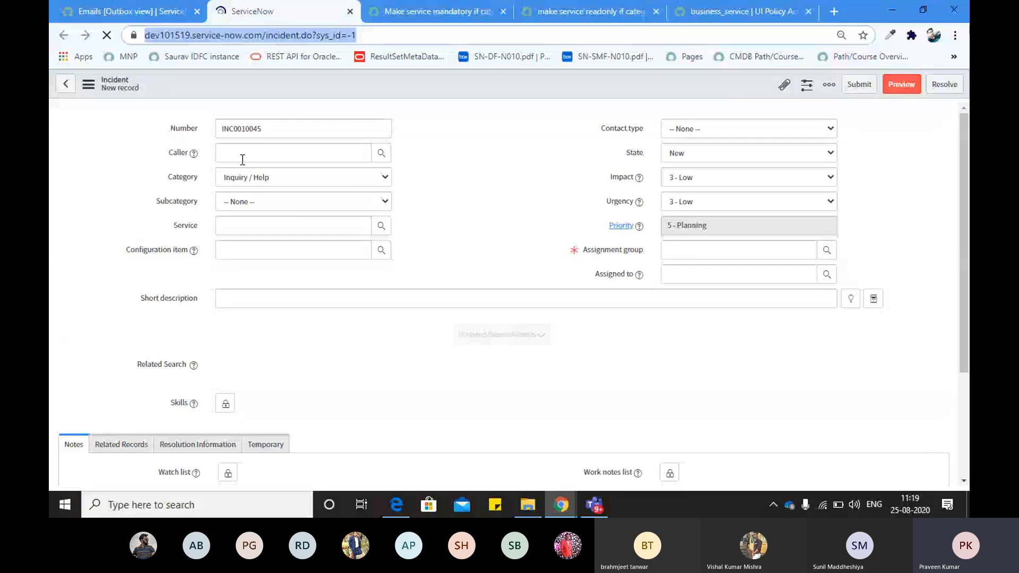
Glance at the other instance's window, then return to the blank INC0010045 form's Caller field
key(alt+Tab)
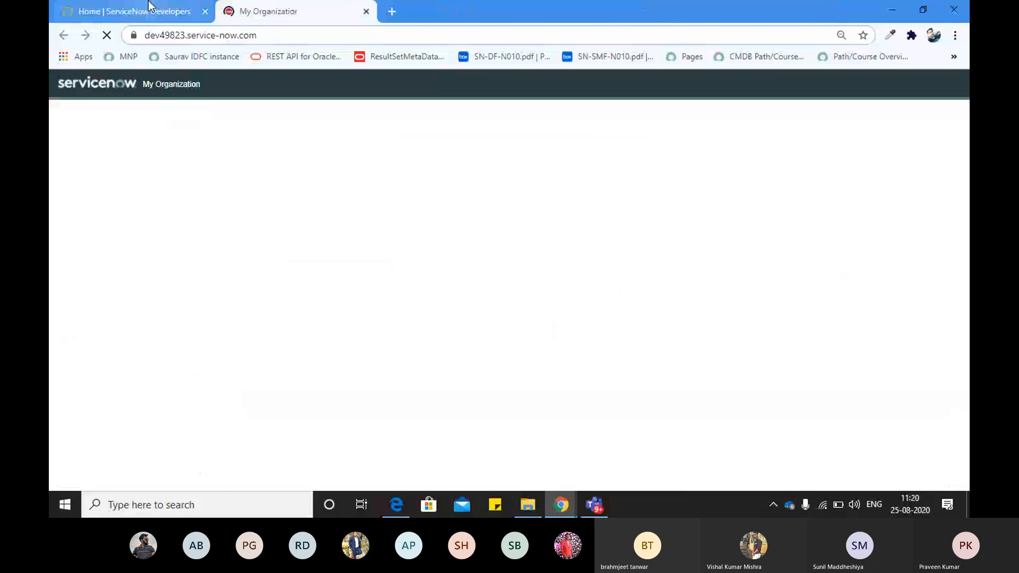
click(209, 32)
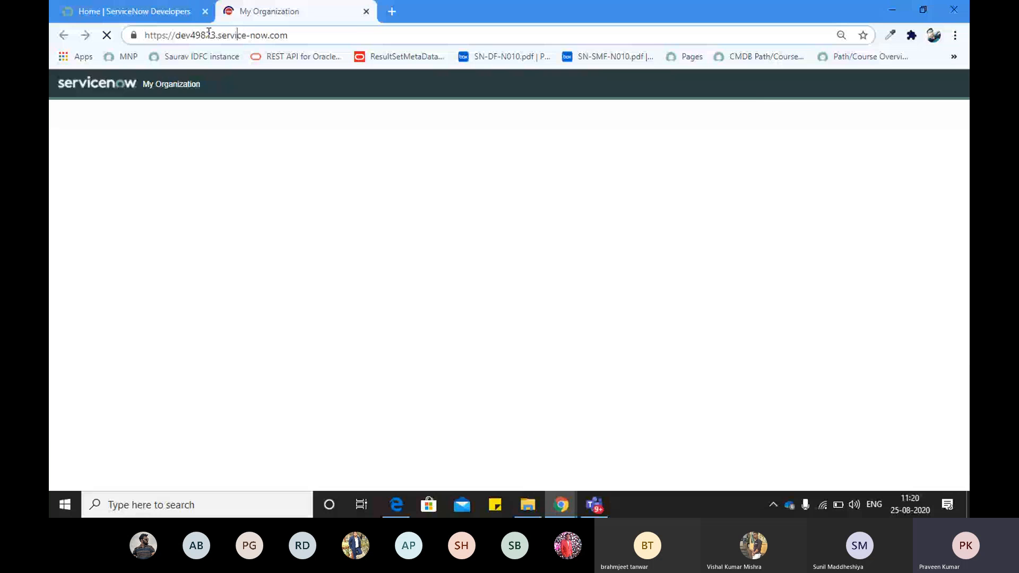
key(alt+Tab)
click(625, 110)
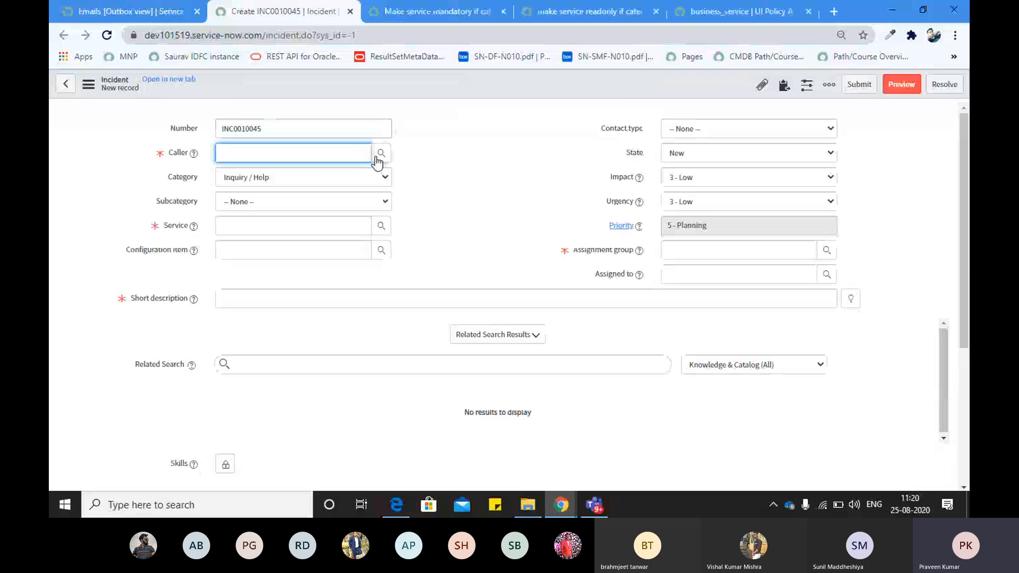
Pick a recent caller, Service SAP Enterprise Services and assignment group Santa Clara Tech Lounge
click(321, 153)
click(280, 180)
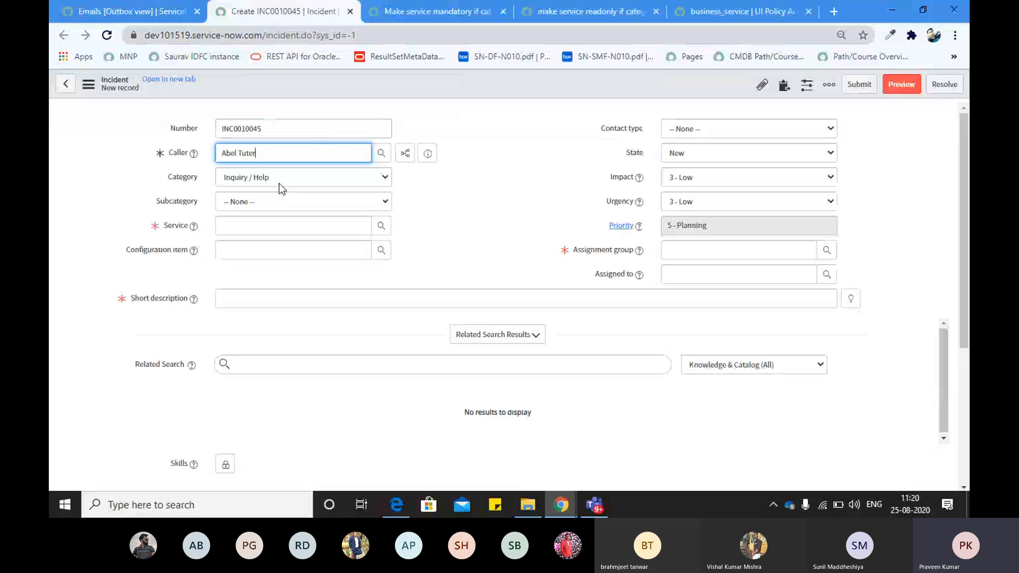
click(239, 220)
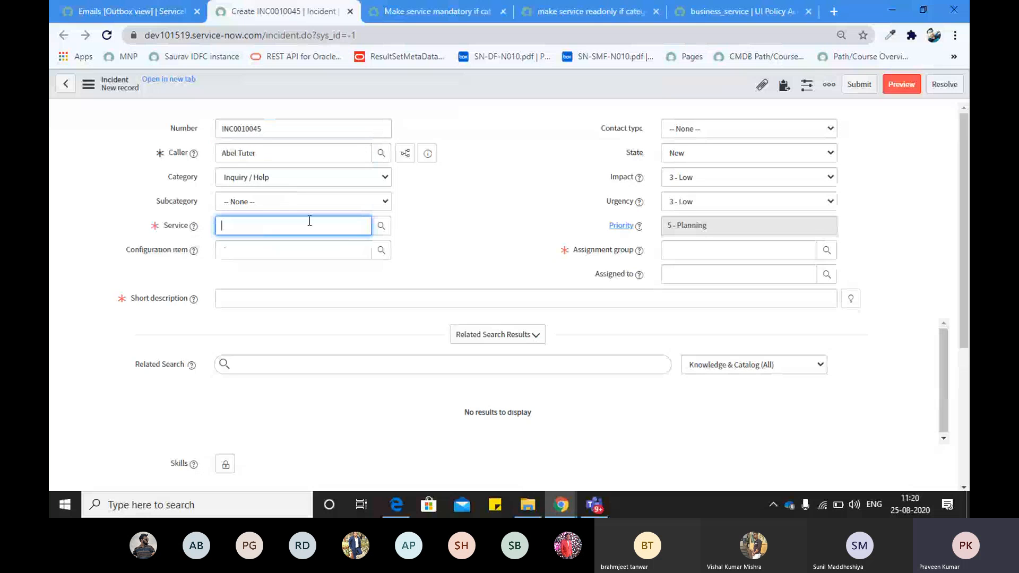
key(Down)
key(Return)
click(766, 250)
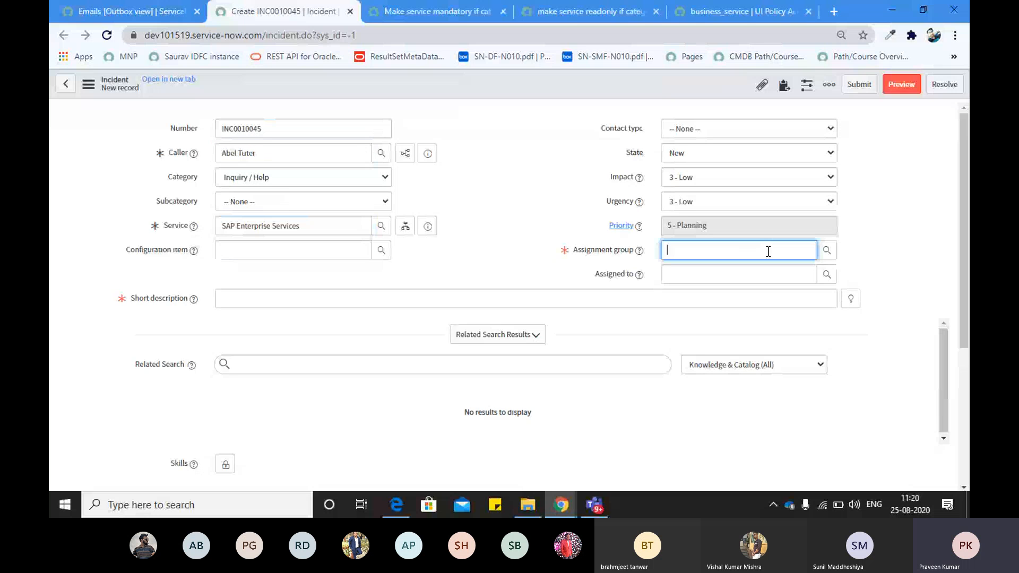
key(Down)
key(Return)
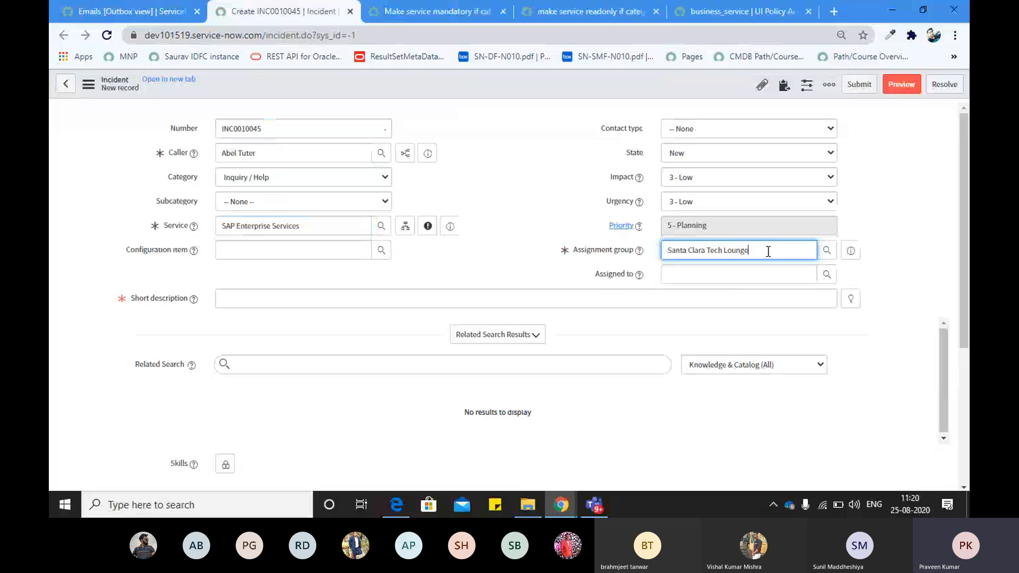
Enter TESTING as the short description
click(523, 299)
text(TES)
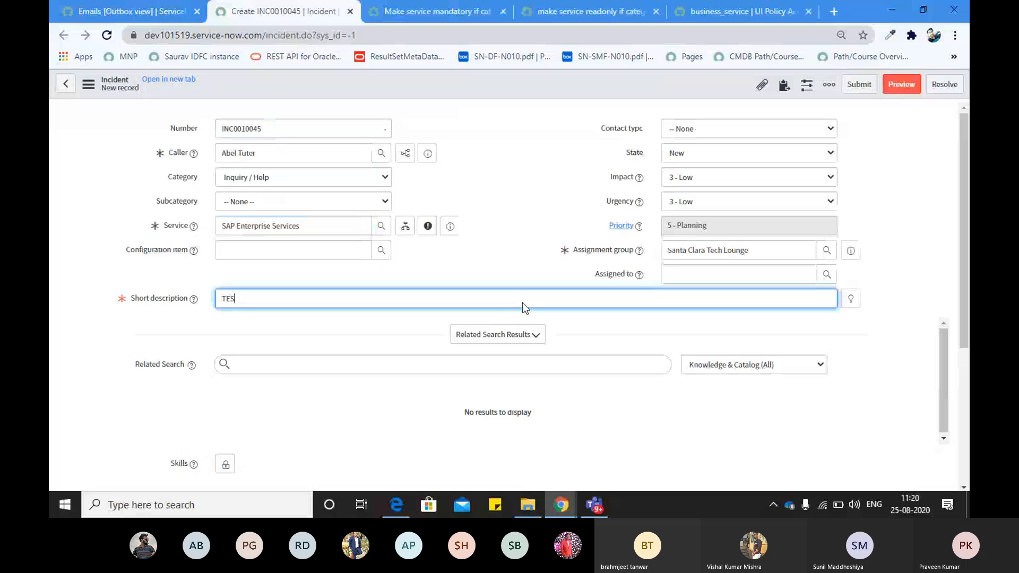
key(ctrl+shift+t)
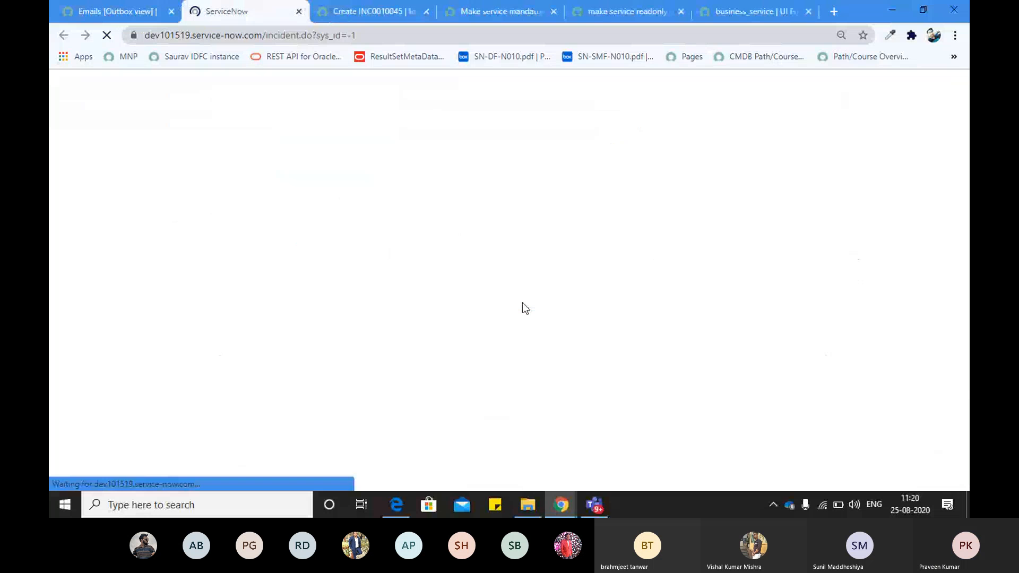
click(345, 16)
text(TING)
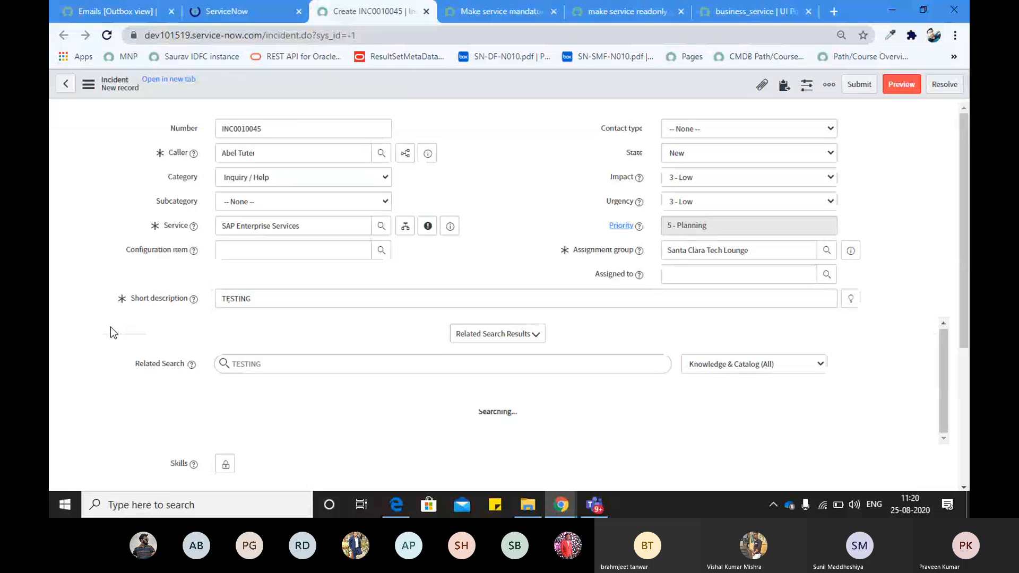
click(518, 339)
scroll(525, 220, down, 3)
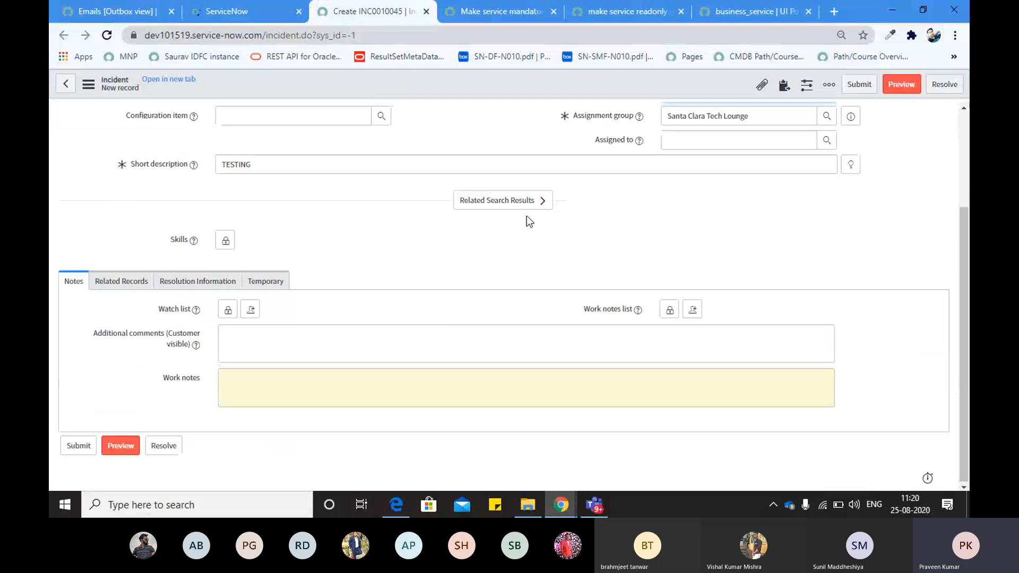
scroll(526, 215, up, 3)
Save incident INC0010045 from the form header menu
right_click(450, 87)
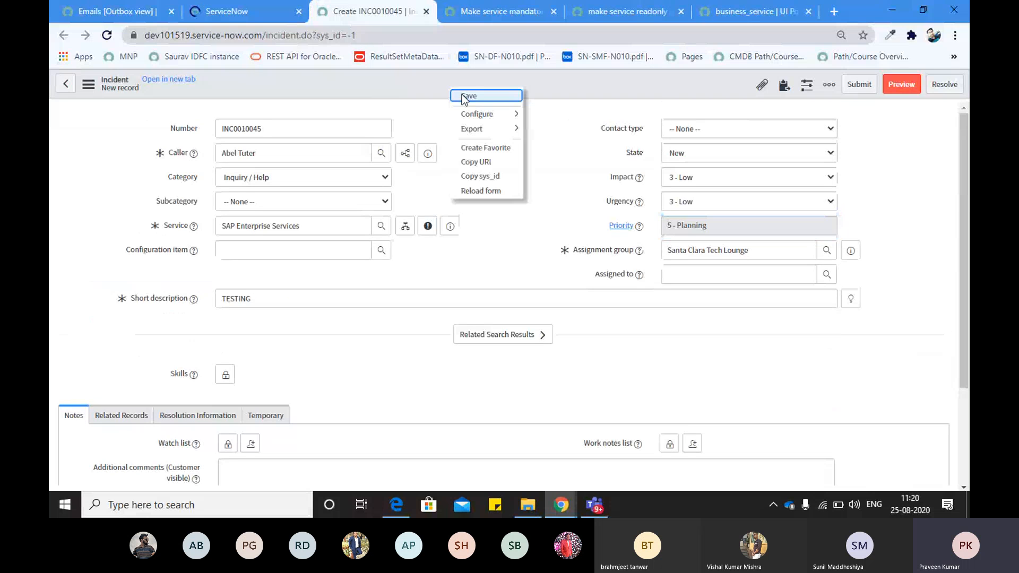
click(461, 95)
click(298, 11)
click(298, 32)
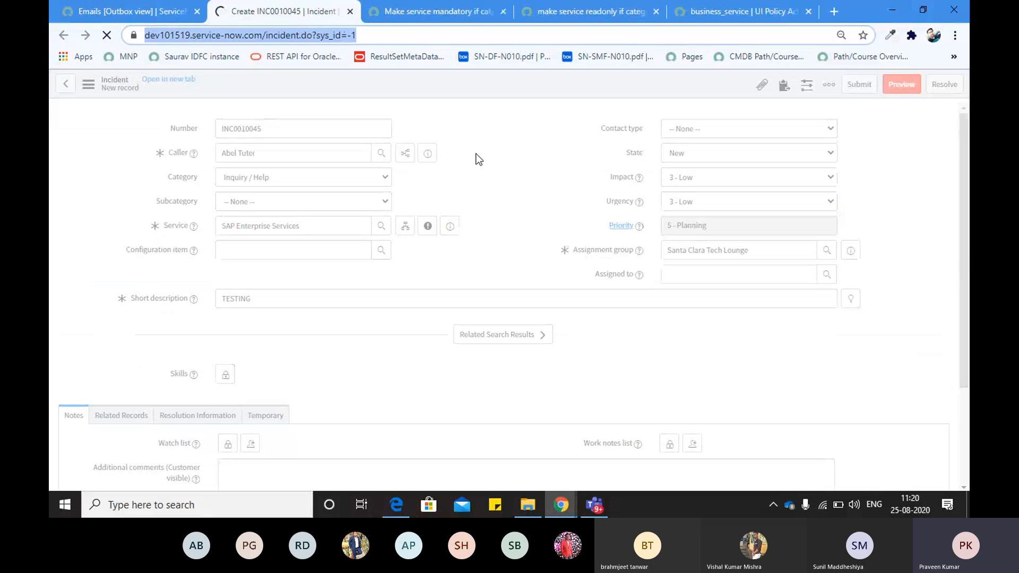
Inspect the Network and Console panels in DevTools, then close DevTools
key(F12)
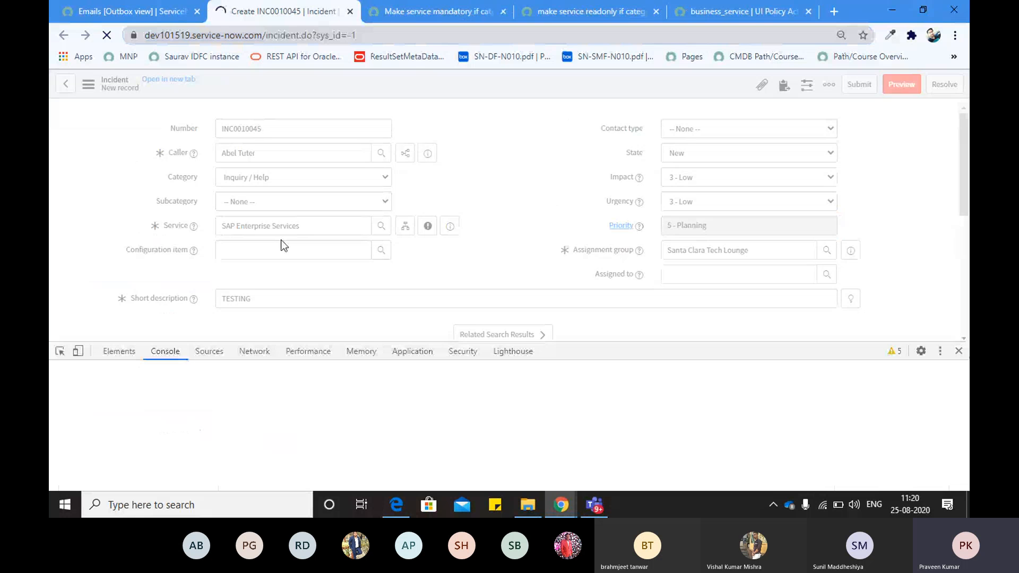
click(254, 353)
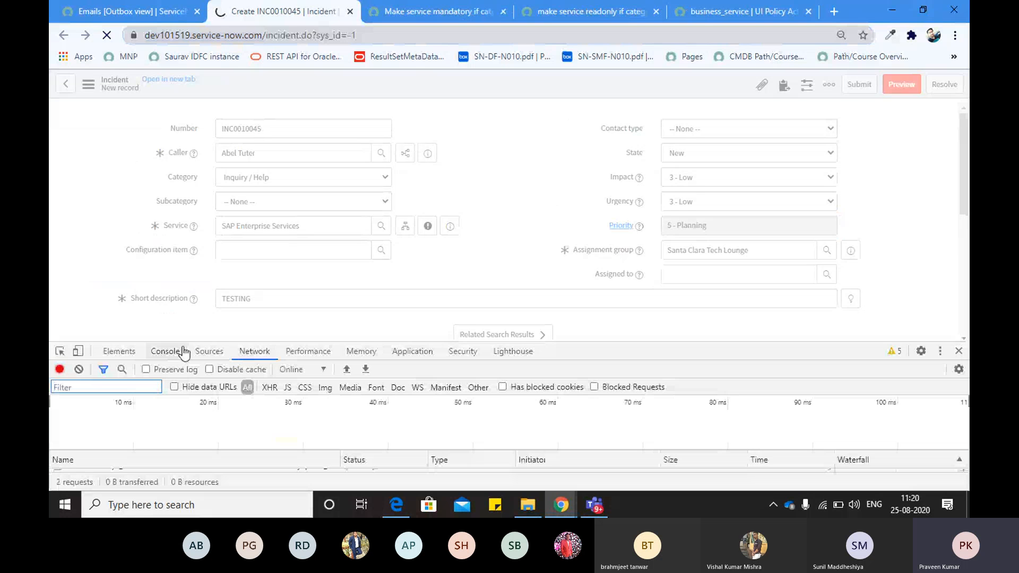
click(166, 351)
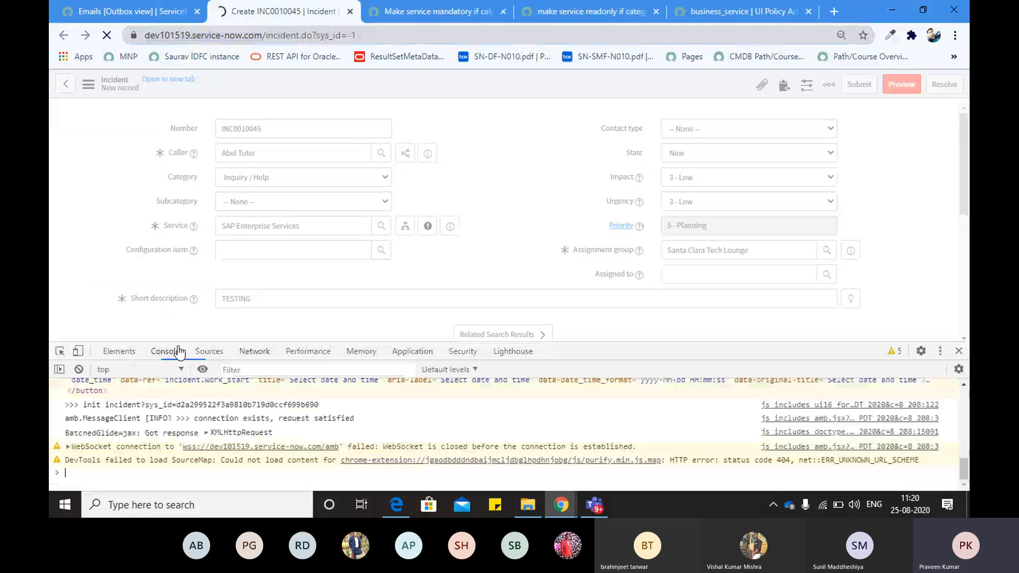
click(958, 351)
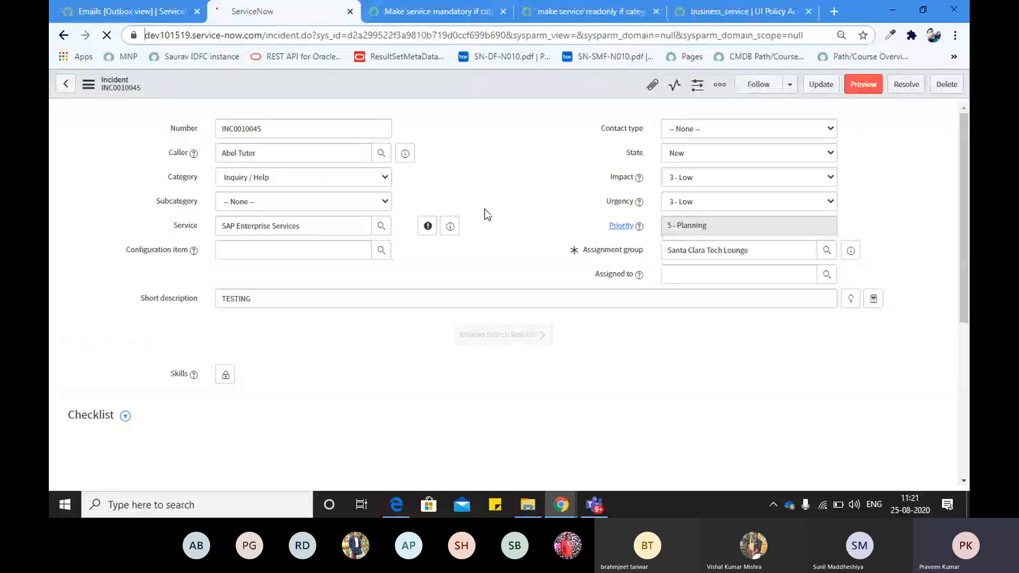
Dismiss the HELLOW alert and delete SAP Enterprise Services from the Service field
click(308, 225)
click(544, 152)
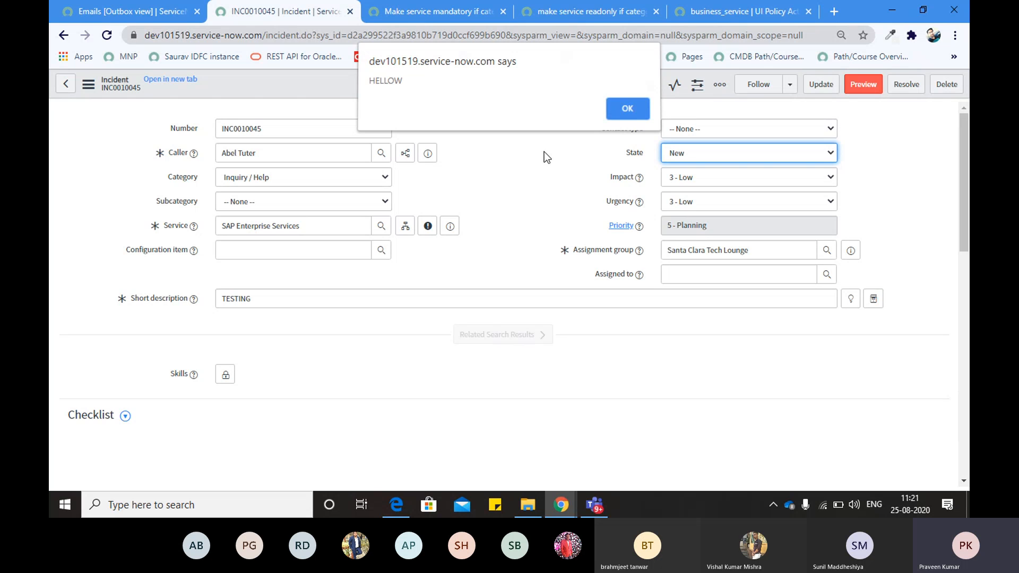
click(624, 108)
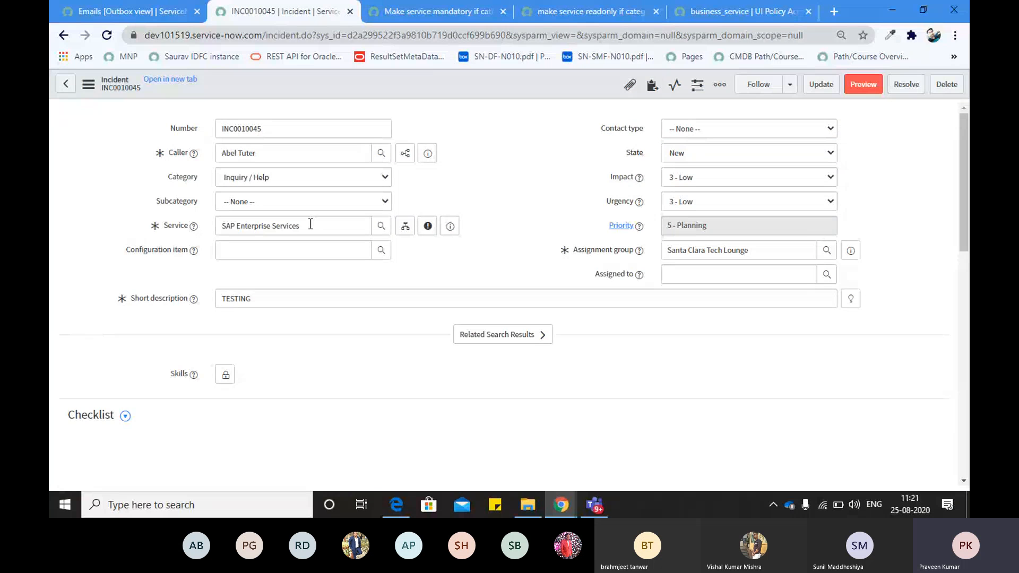
drag(311, 224, 222, 226)
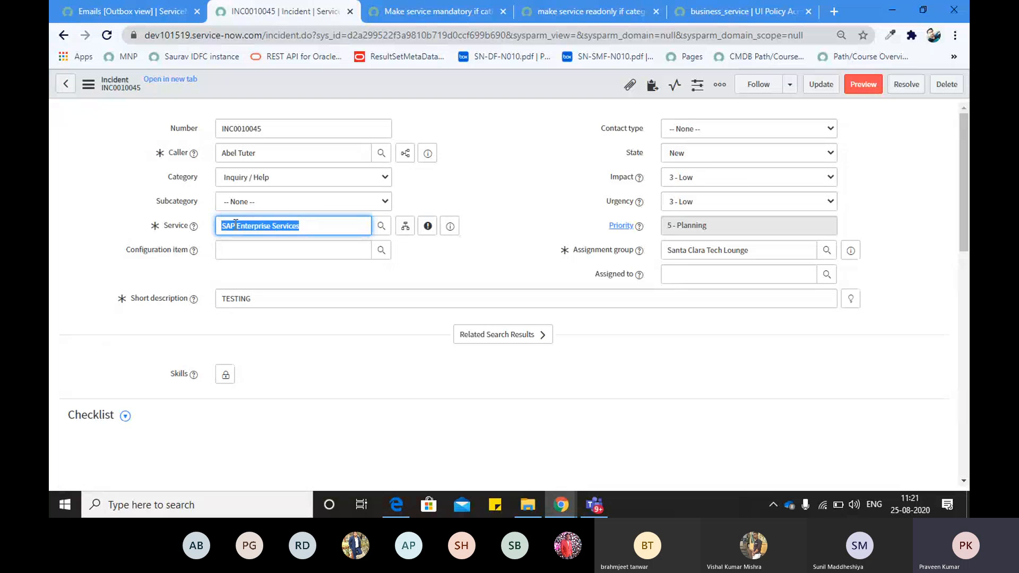
key(BackSpace)
key(Tab)
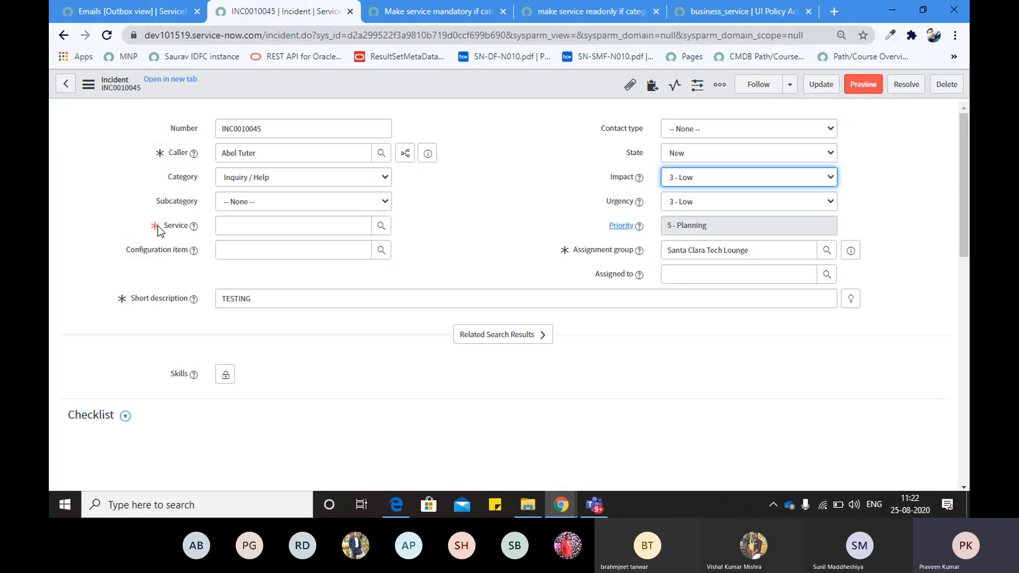
Uncheck Active on the 'make service readonly if category is inquiry/help' UI policy and save it
click(450, 197)
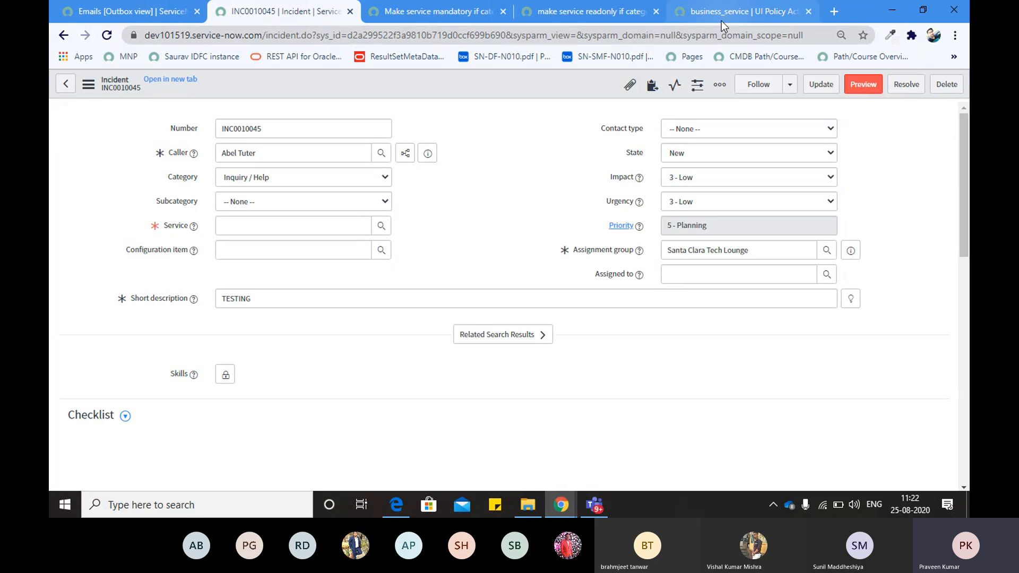
click(721, 20)
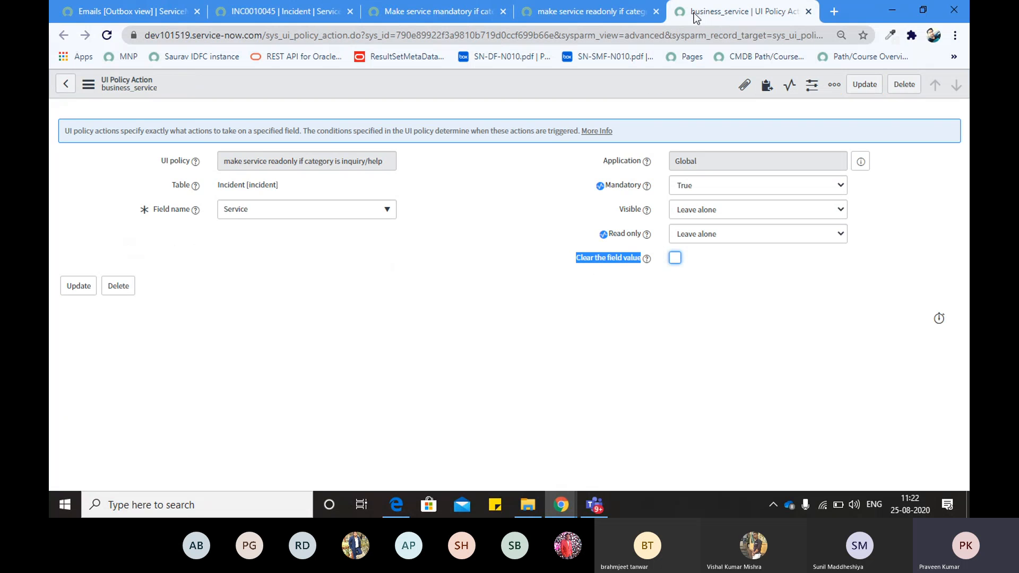
click(619, 11)
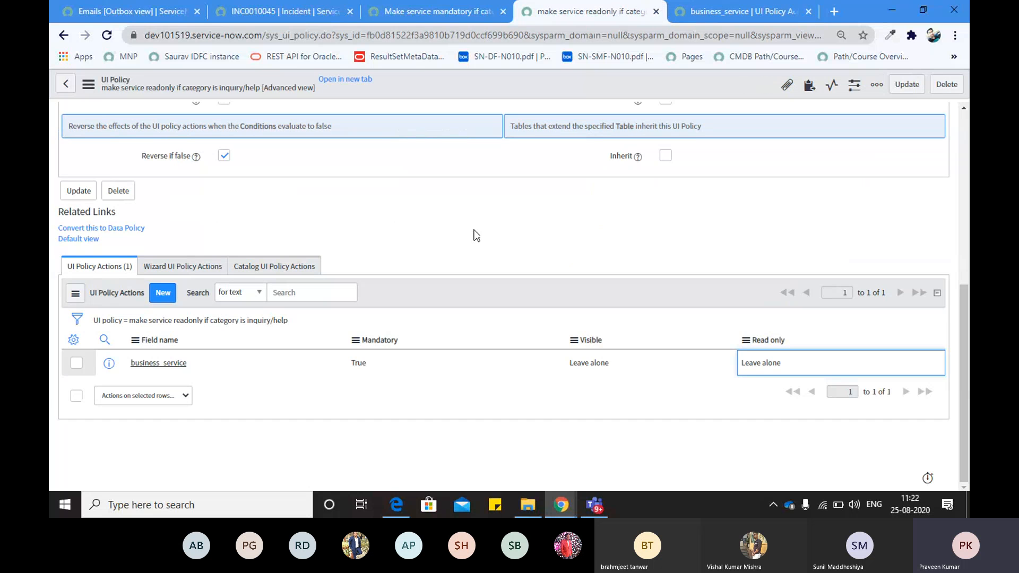
scroll(653, 244, up, 6)
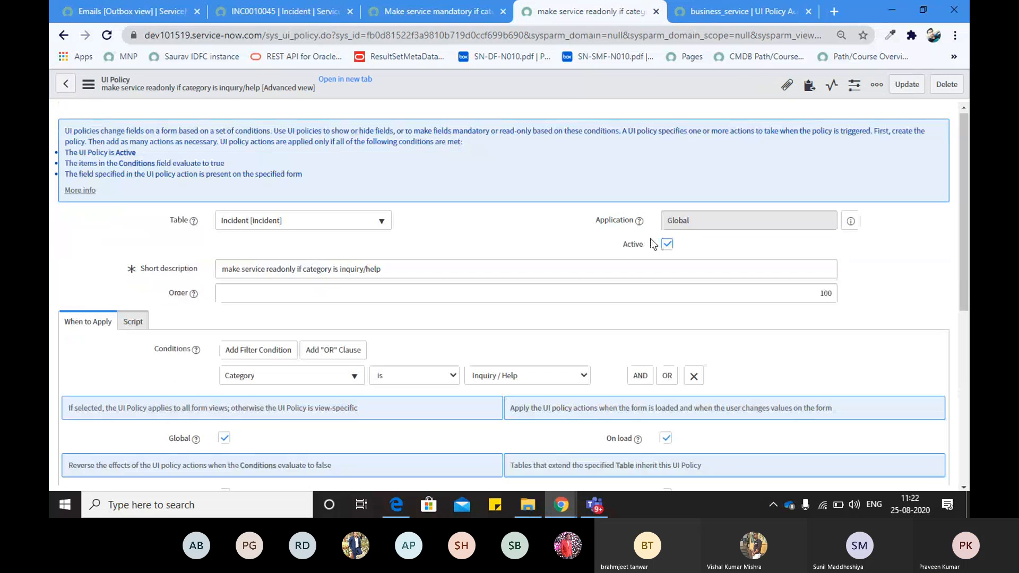
click(666, 244)
right_click(565, 89)
click(581, 96)
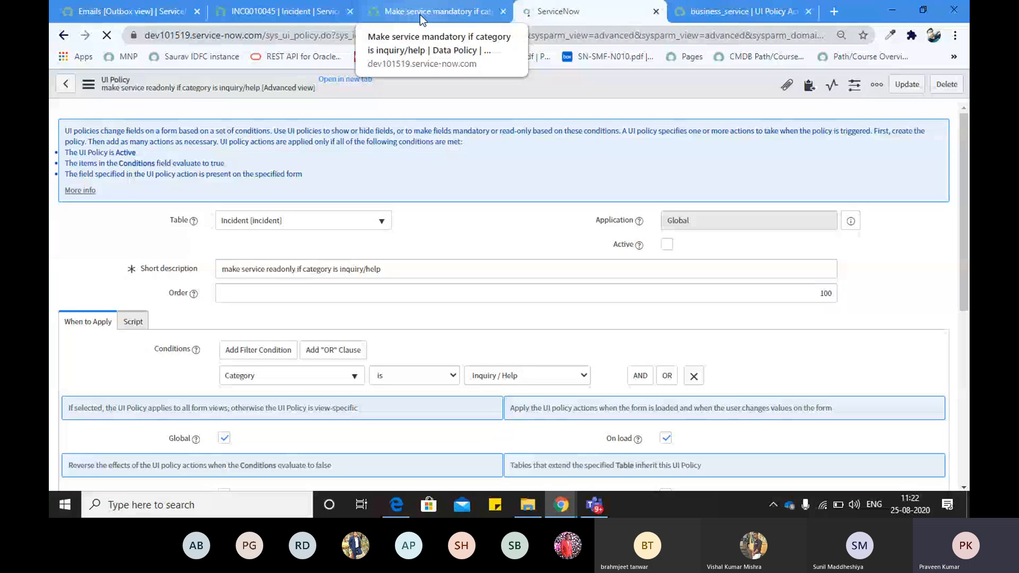
Reload incident INC0010045 and dismiss the HELLOW alert
click(289, 13)
click(107, 35)
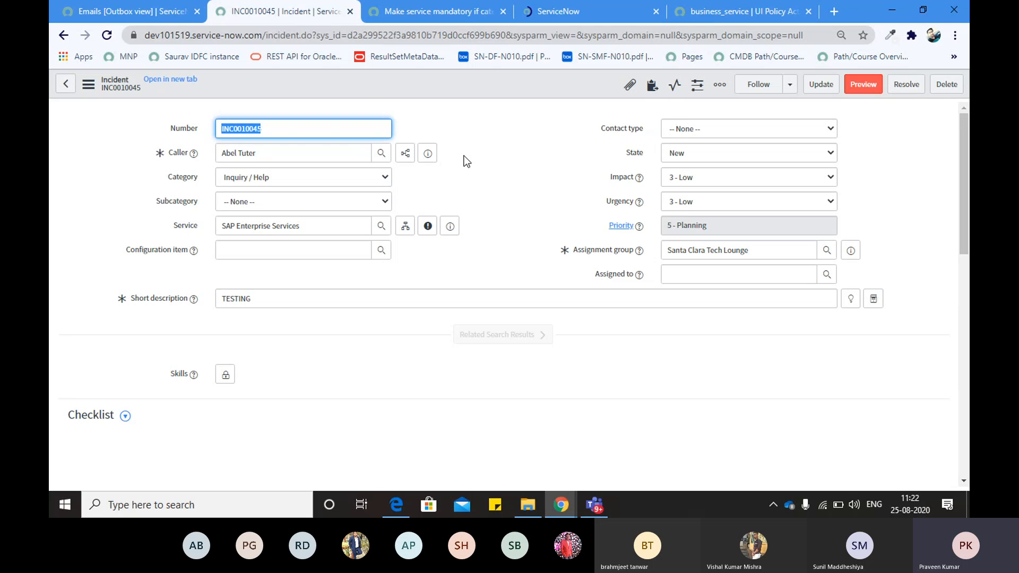
scroll(485, 177, down, 4)
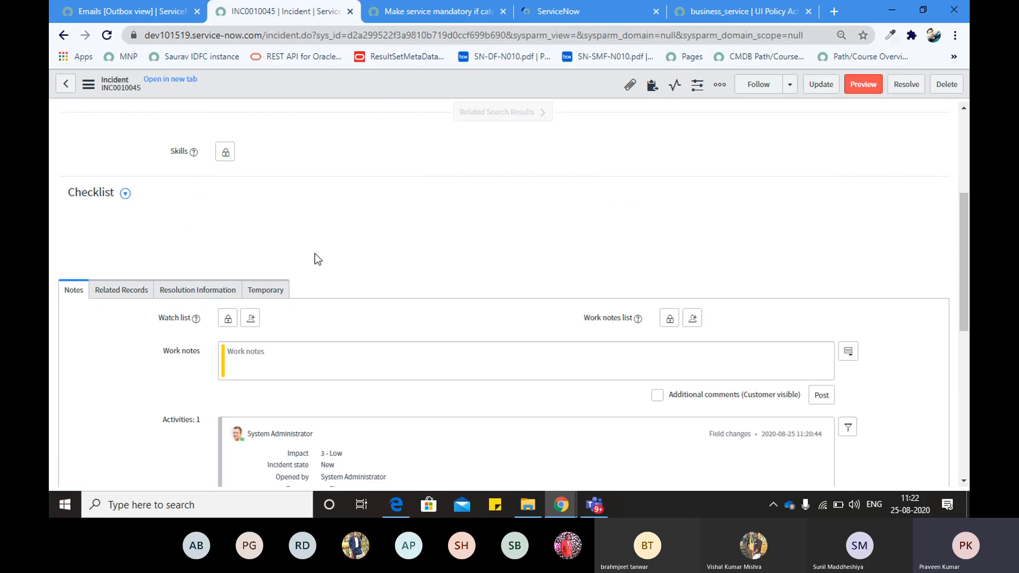
scroll(315, 253, down, 3)
scroll(155, 198, up, 2)
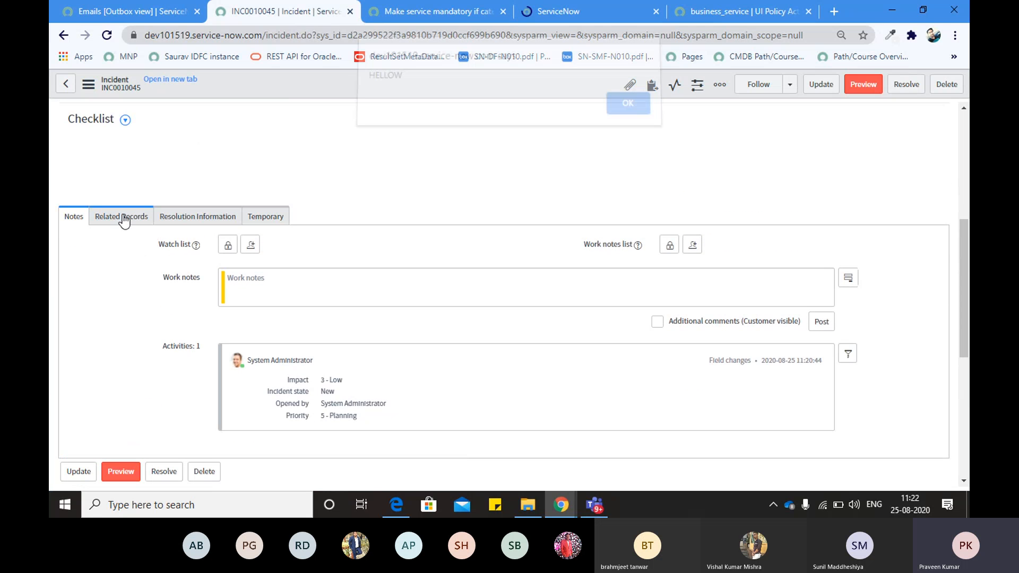
click(620, 107)
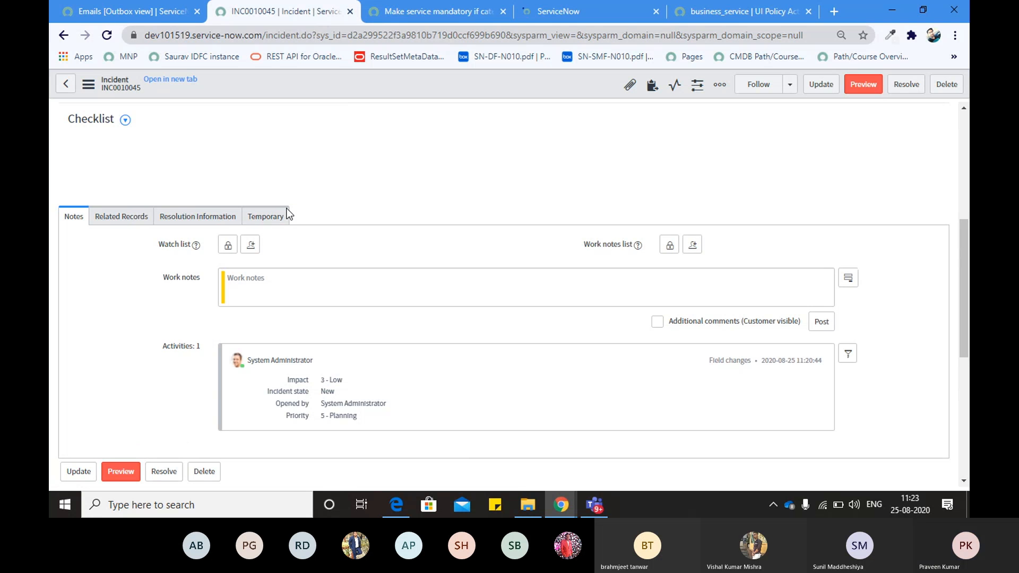
click(117, 217)
click(72, 217)
scroll(212, 185, up, 5)
Keep Category as Inquiry / Help and delete the Service value
click(260, 176)
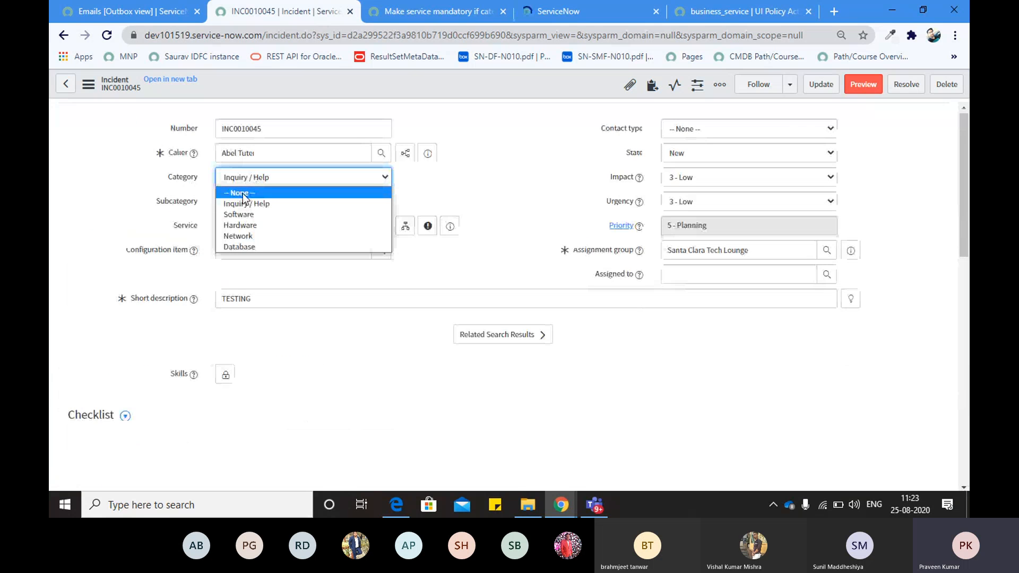
click(247, 205)
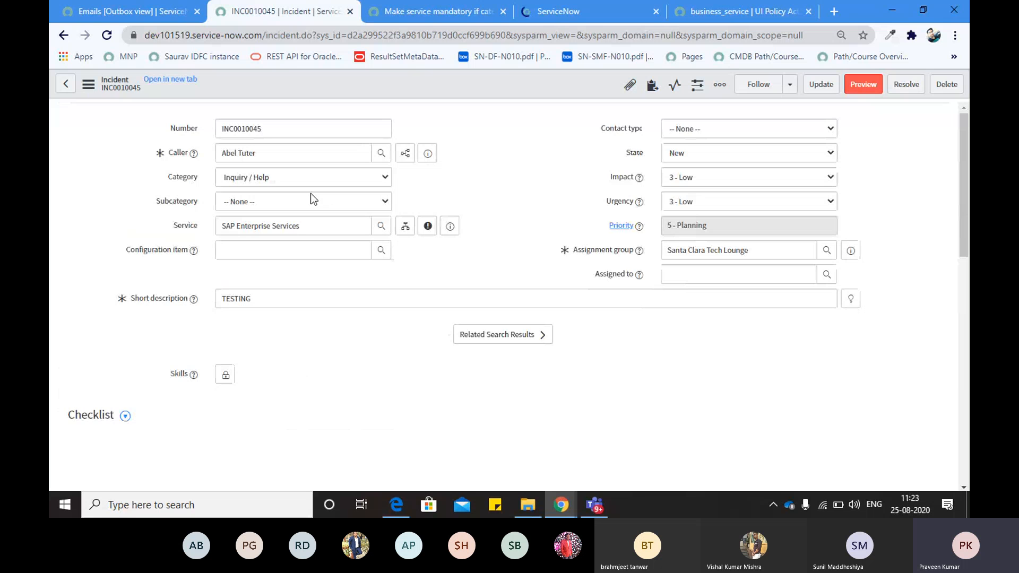
triple_click(289, 226)
key(BackSpace)
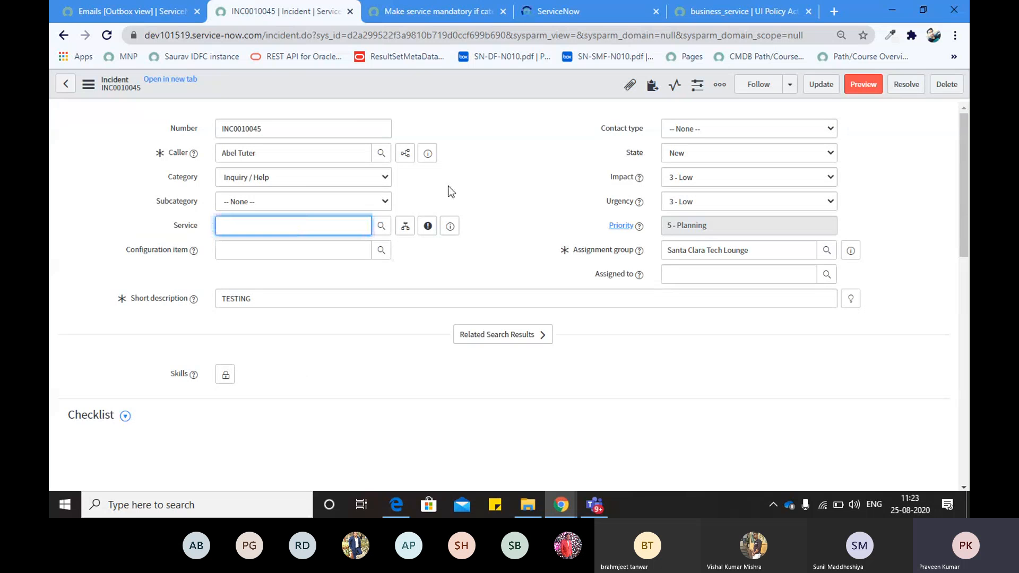
click(519, 173)
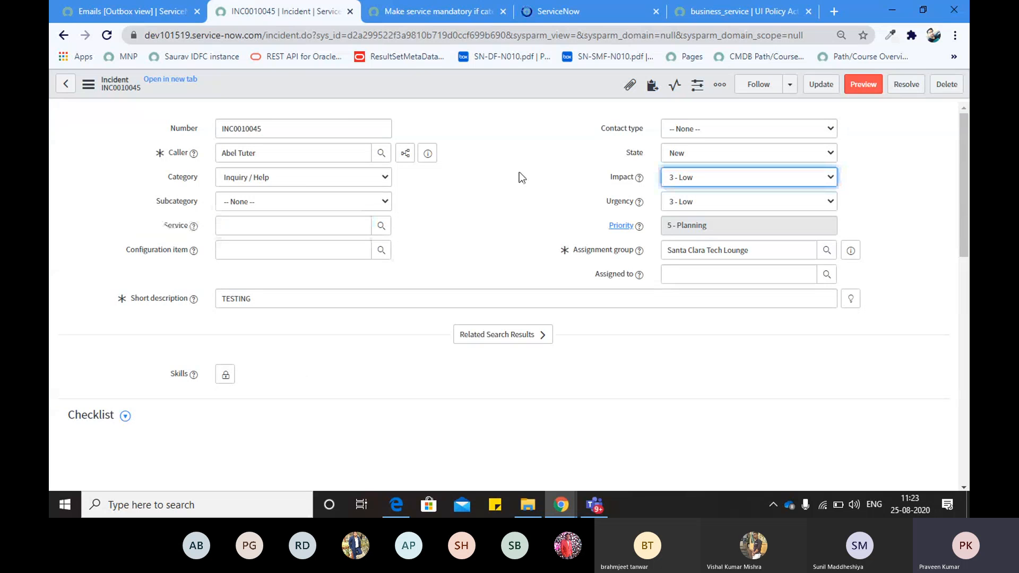
Attempt to save INC0010045 with Service empty, triggering the mandatory-field rejection
right_click(439, 93)
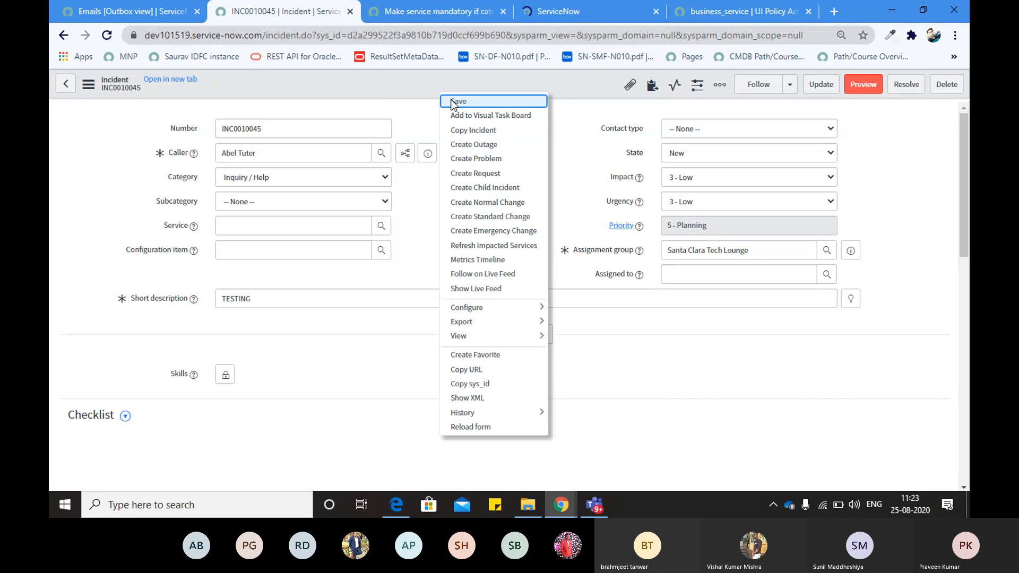
click(454, 102)
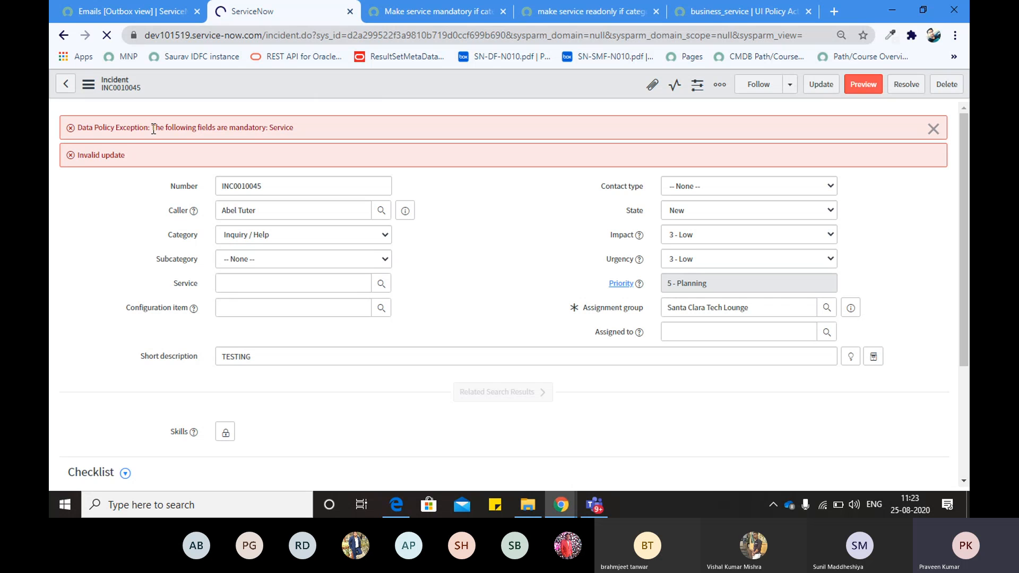
drag(153, 129, 74, 129)
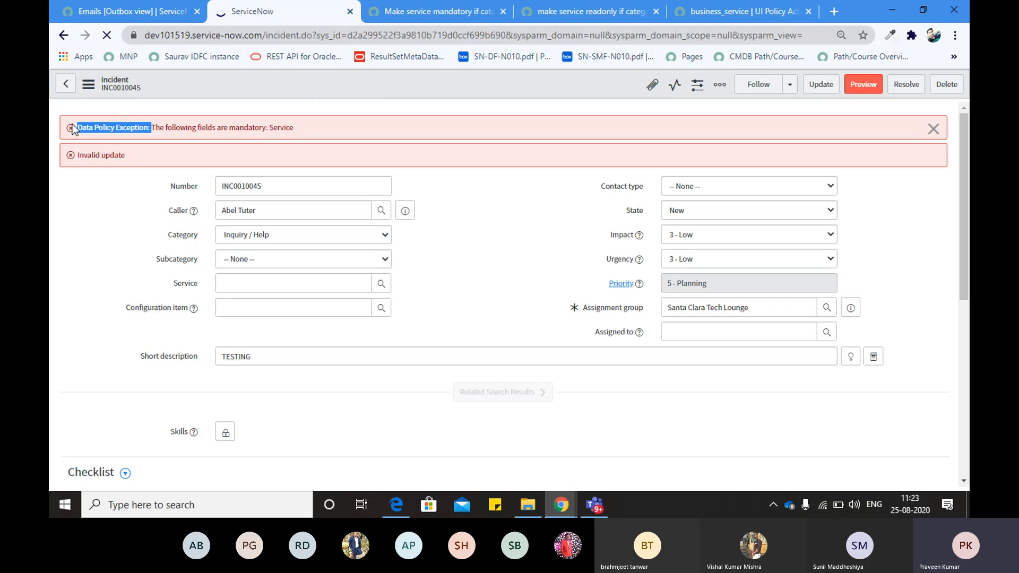
click(515, 229)
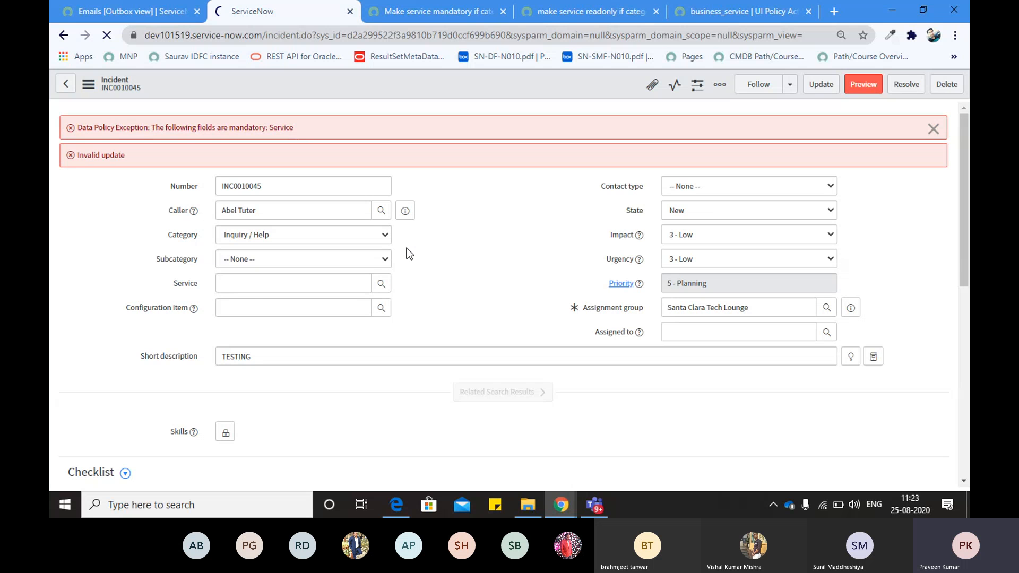
Dismiss the HELLOW alert and close the Data Policy Exception and Invalid update banners
click(291, 283)
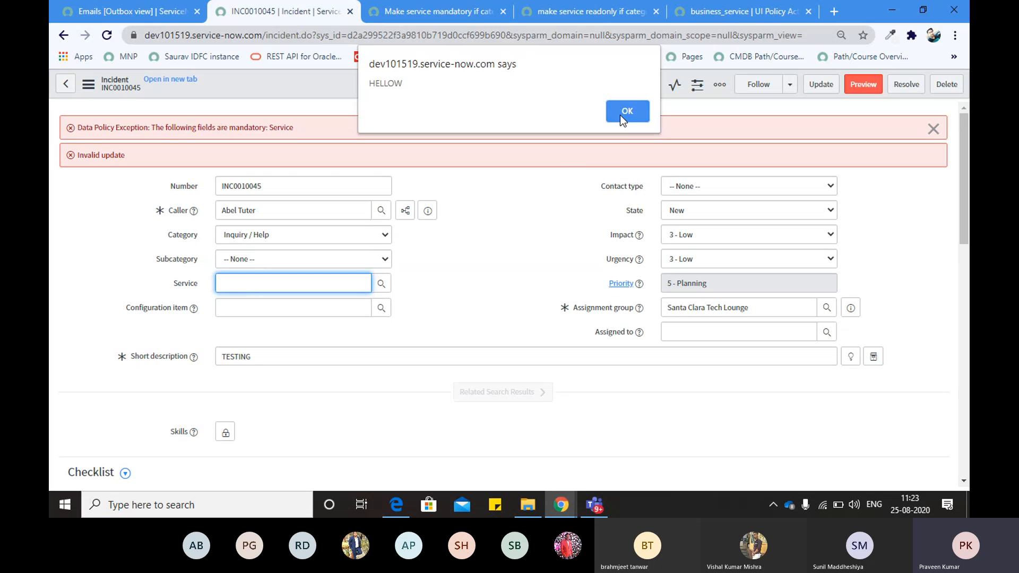
click(621, 113)
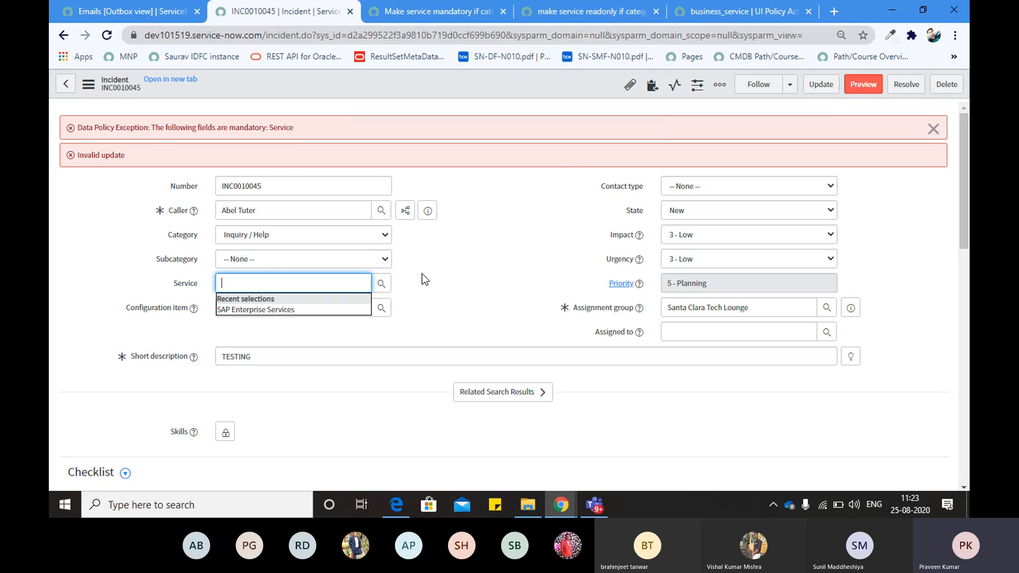
click(424, 287)
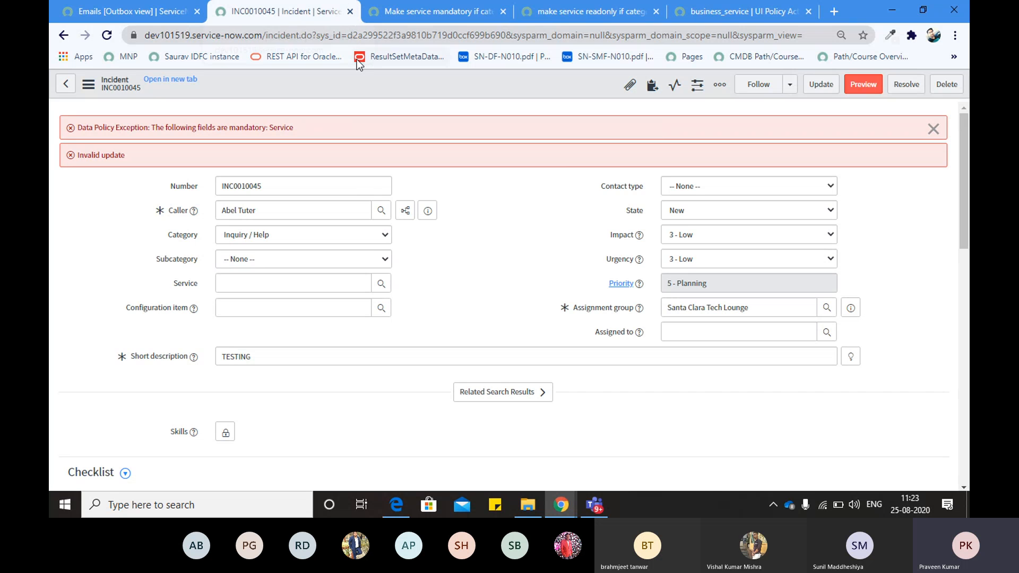
click(339, 34)
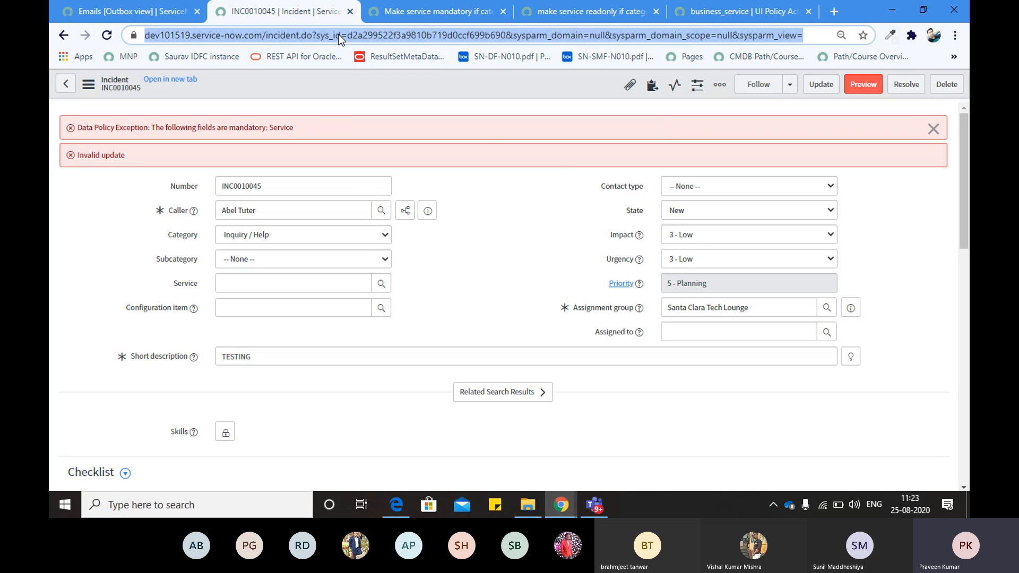
click(934, 130)
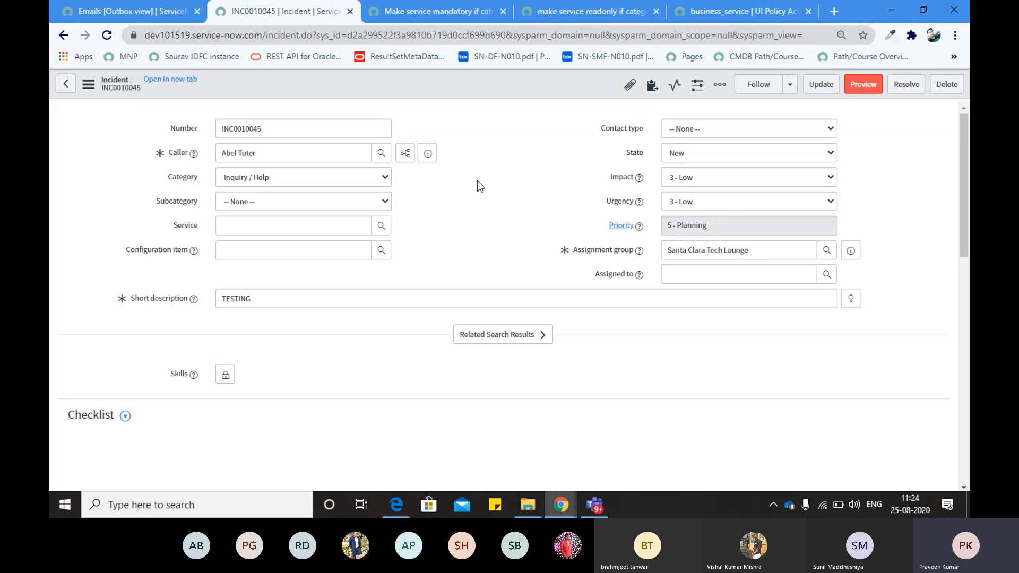
key(alt)
key(alt+Tab)
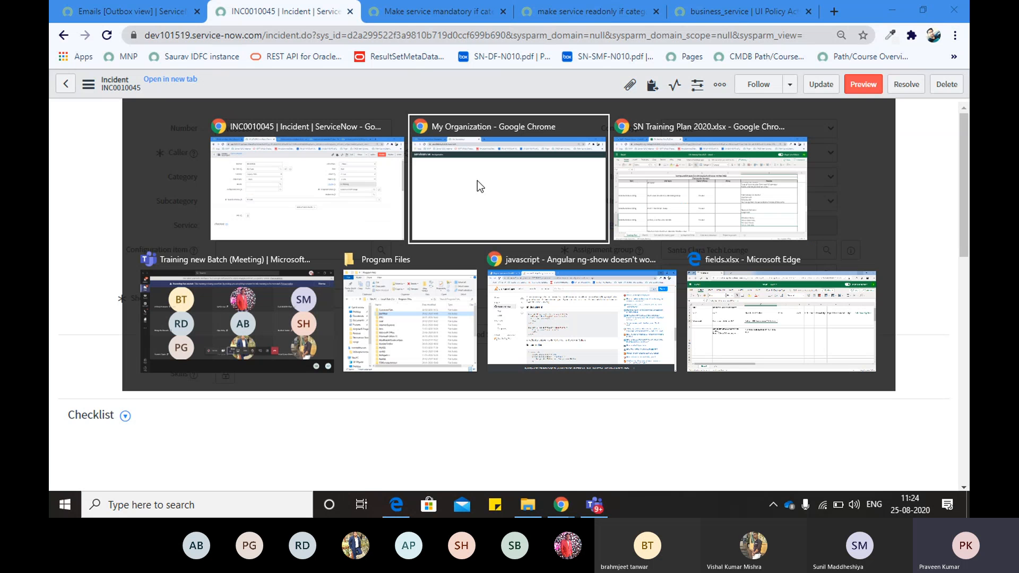
key(alt+Tab)
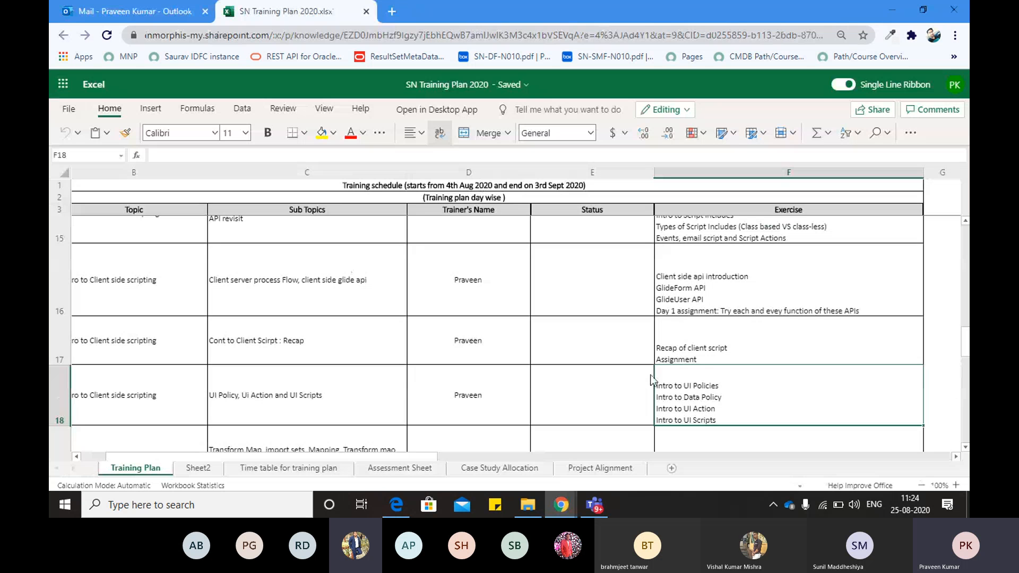
click(67, 405)
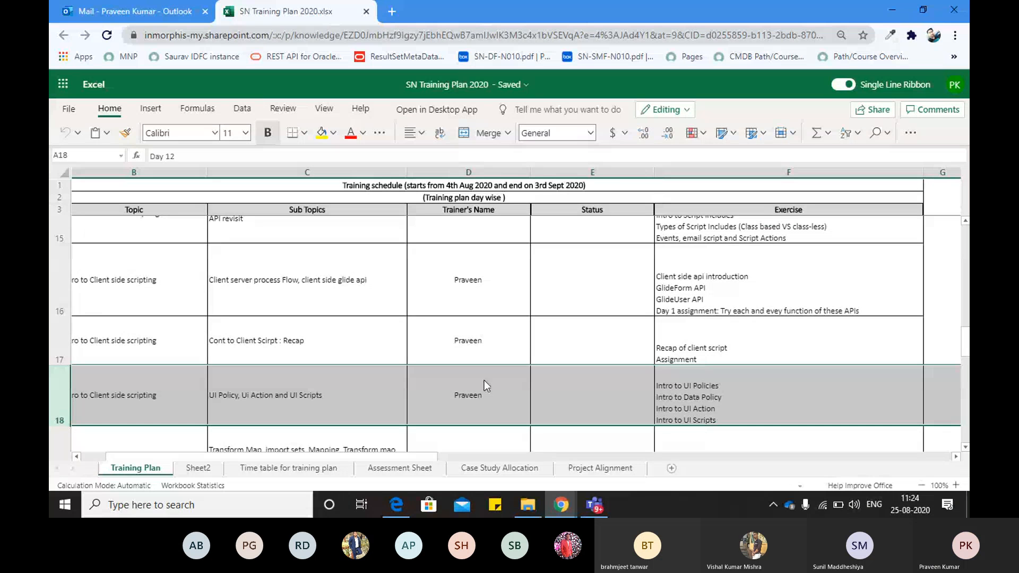
key(alt+Tab)
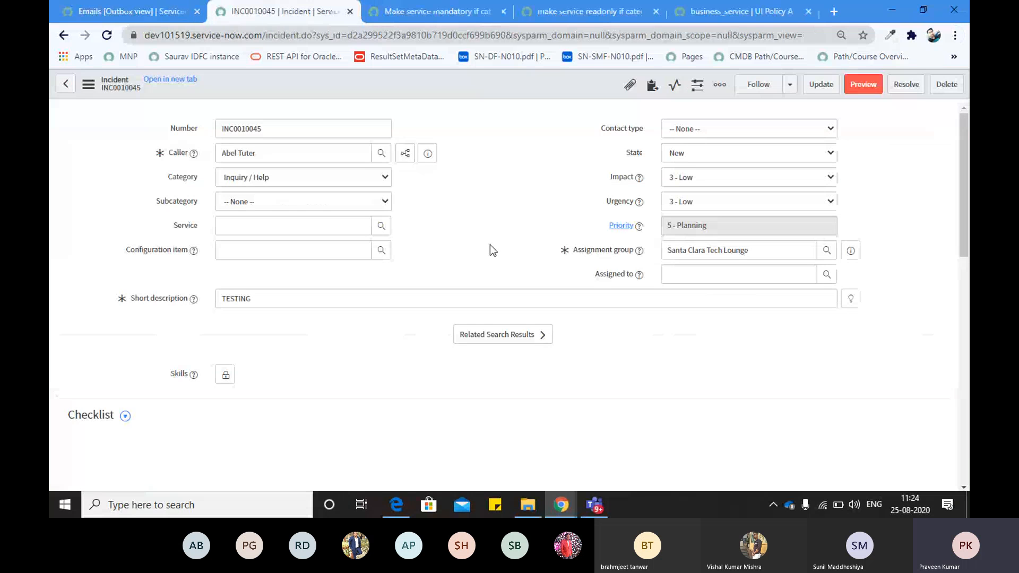
Enter sys_db_object.LIST in the Emails Outbox tab's Filter navigator to open the Tables list
click(118, 7)
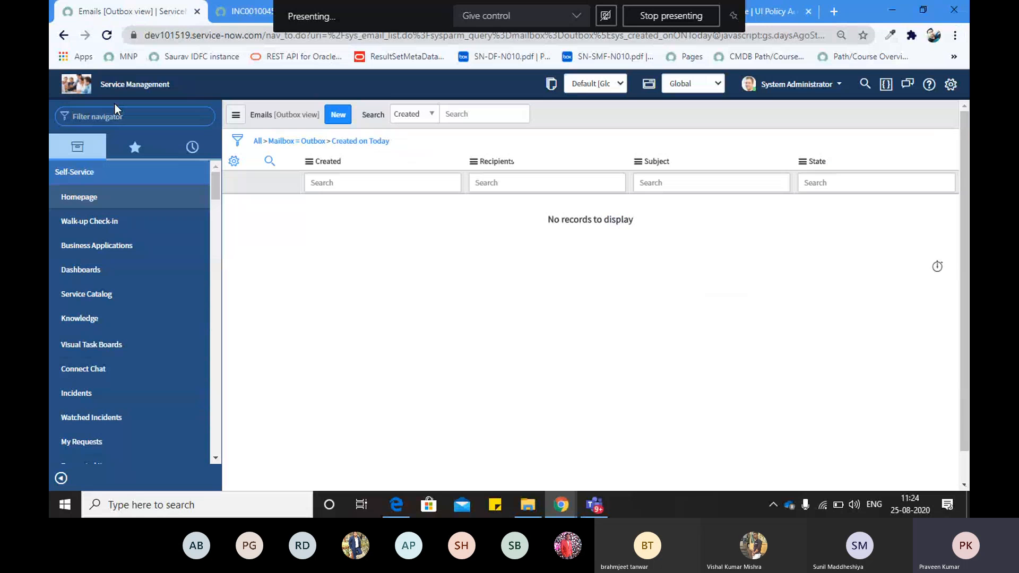
click(113, 116)
text(sys_db_)
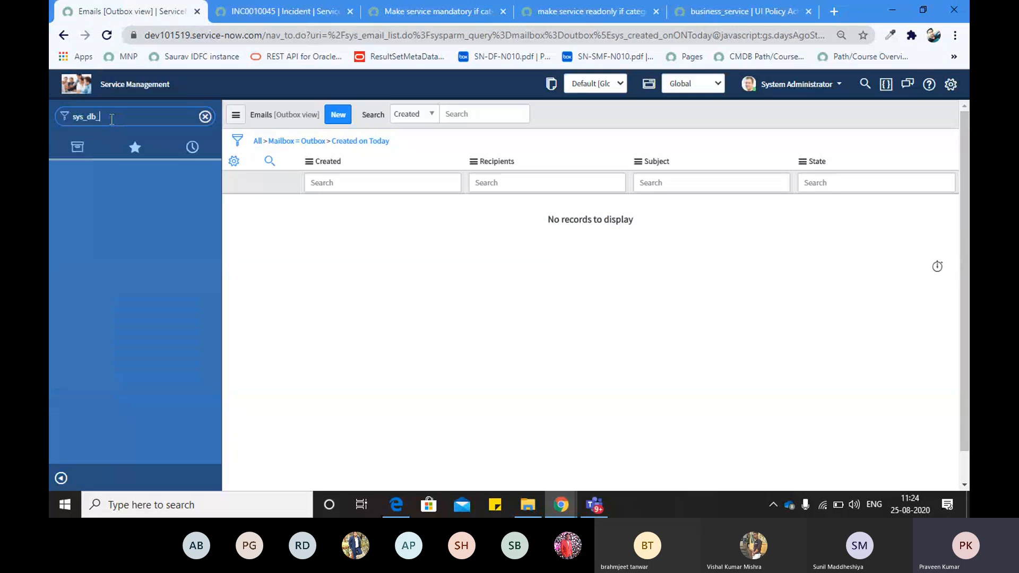
text(object.LIST)
key(Return)
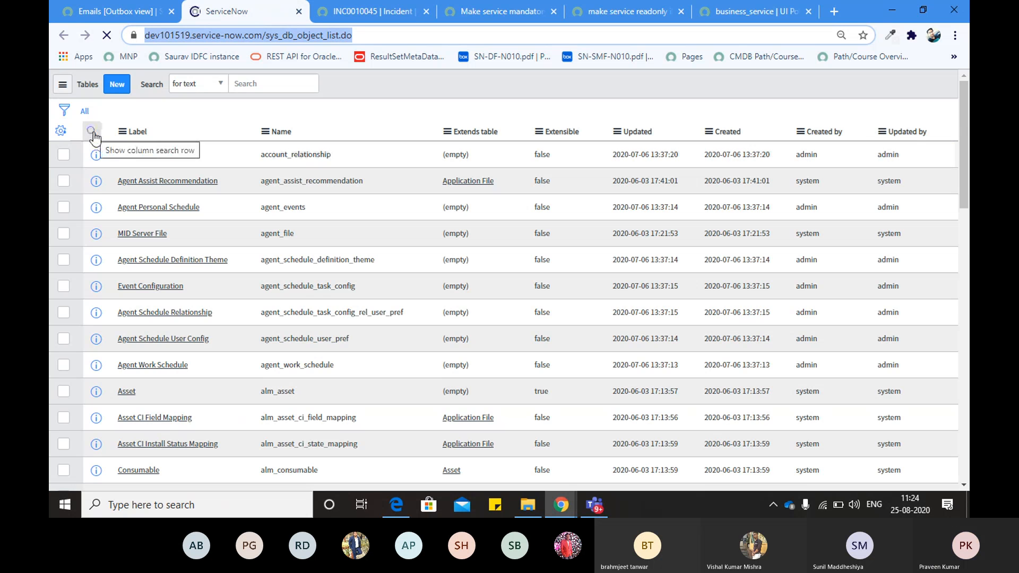
Briefly revisit the Emails Outbox tab, then switch to the new Tables list tab
key(ctrl+shift+Tab)
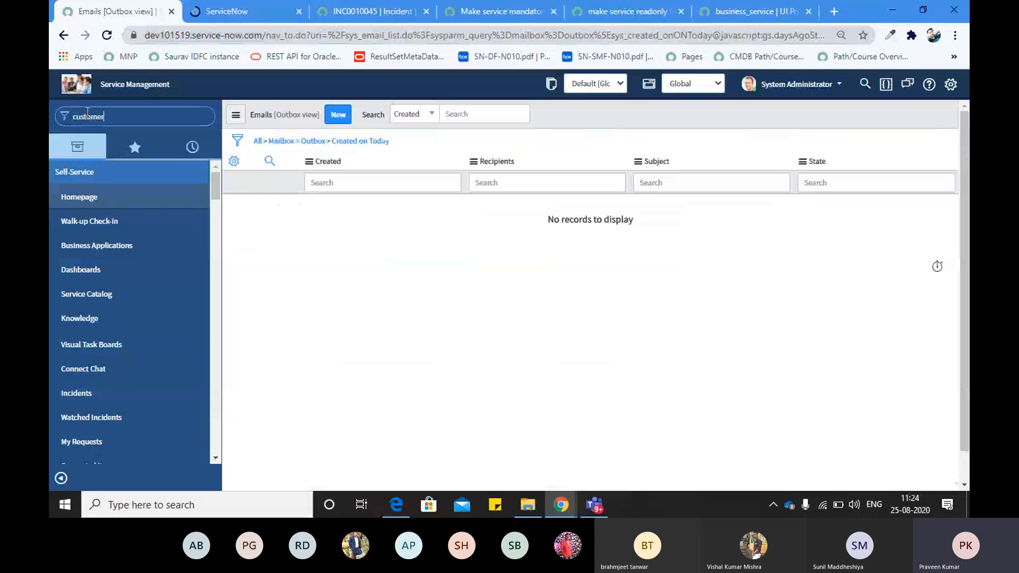
click(105, 171)
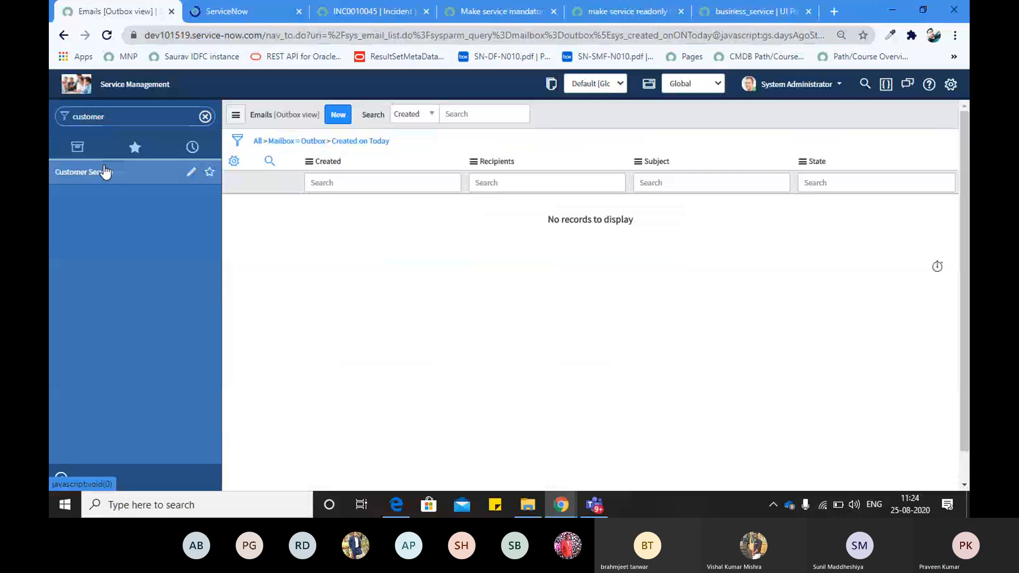
click(105, 171)
click(113, 127)
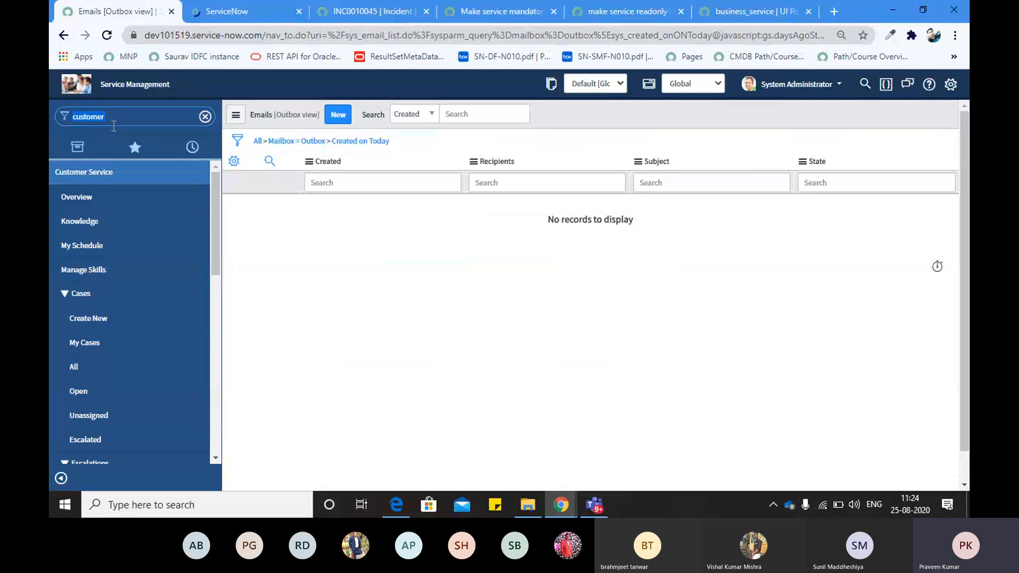
click(113, 126)
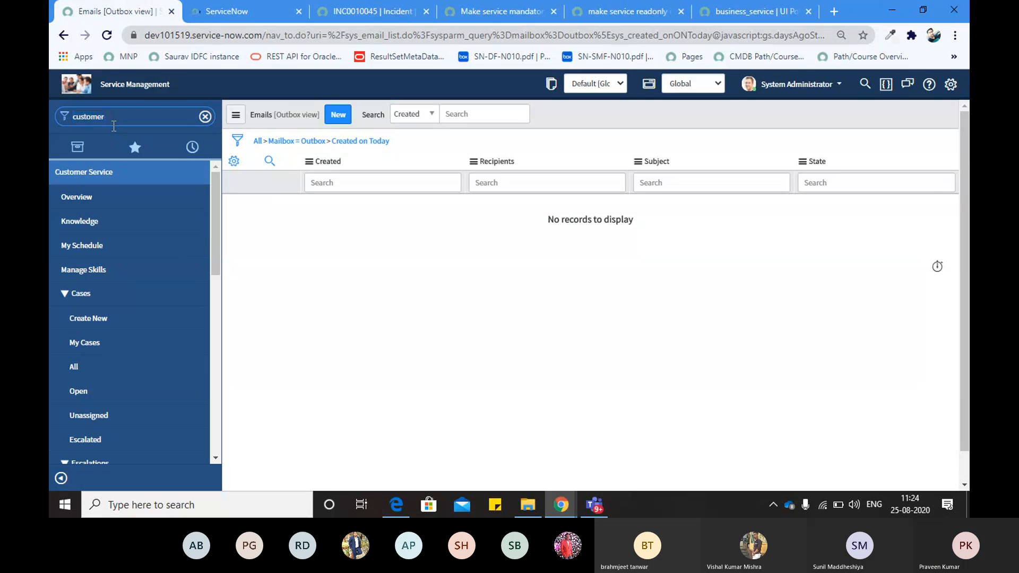
key(alt+Tab)
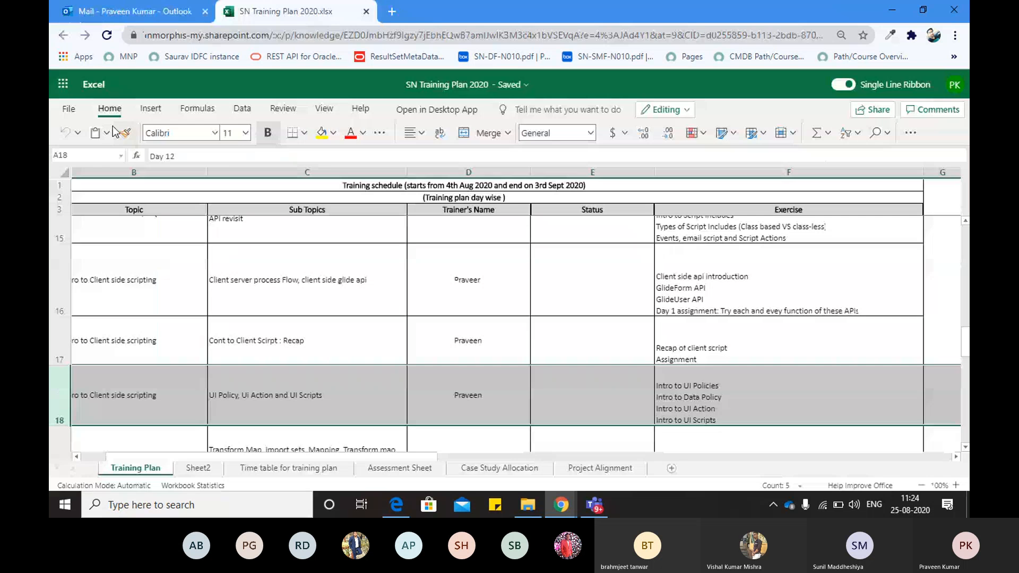
key(alt+Tab)
key(alt+Tab)
key(alt+Tab)
key(alt+Tab)
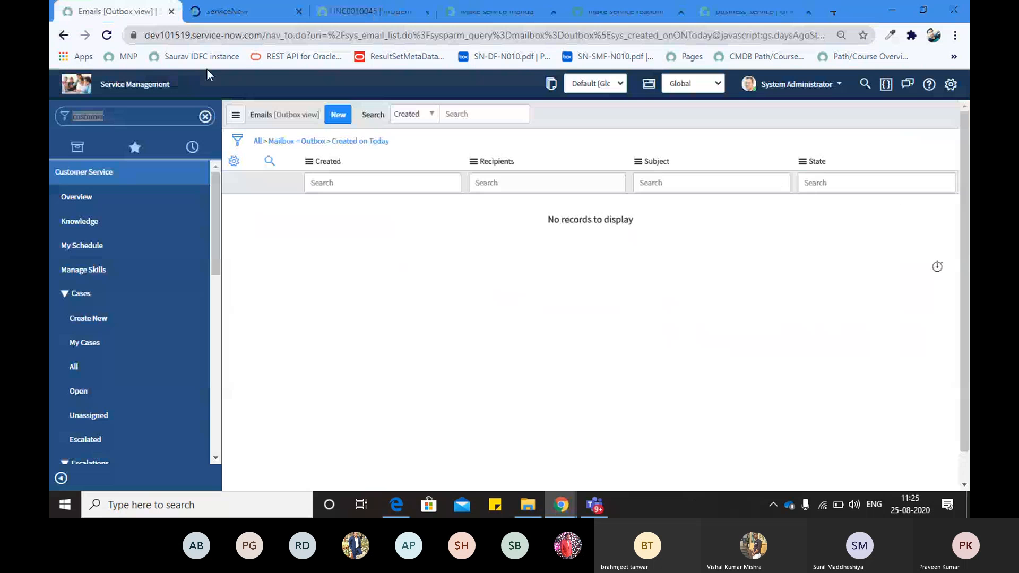
click(211, 7)
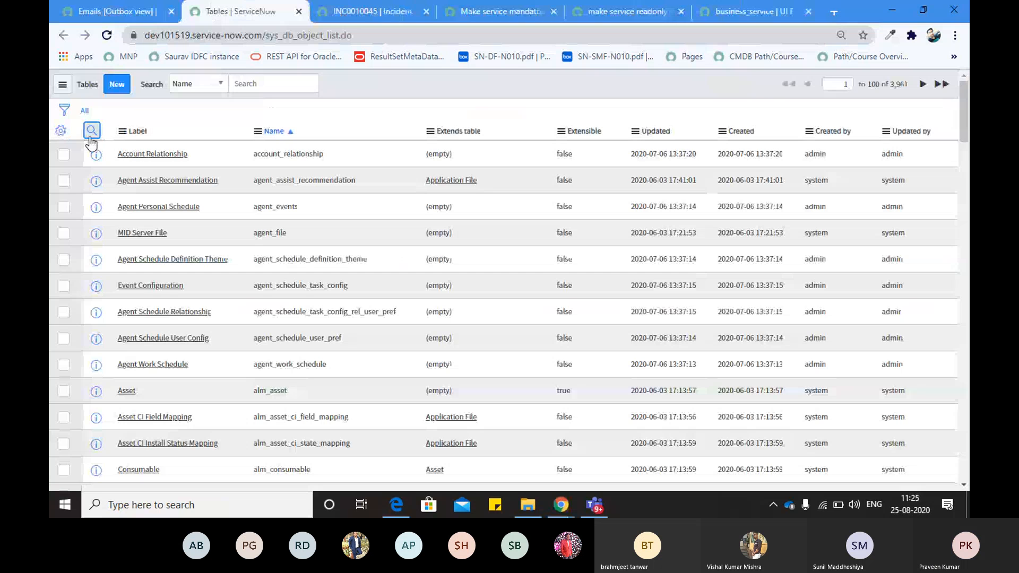
Filter the Tables list's Label column by *sample
click(91, 131)
click(149, 152)
text(*sampl)
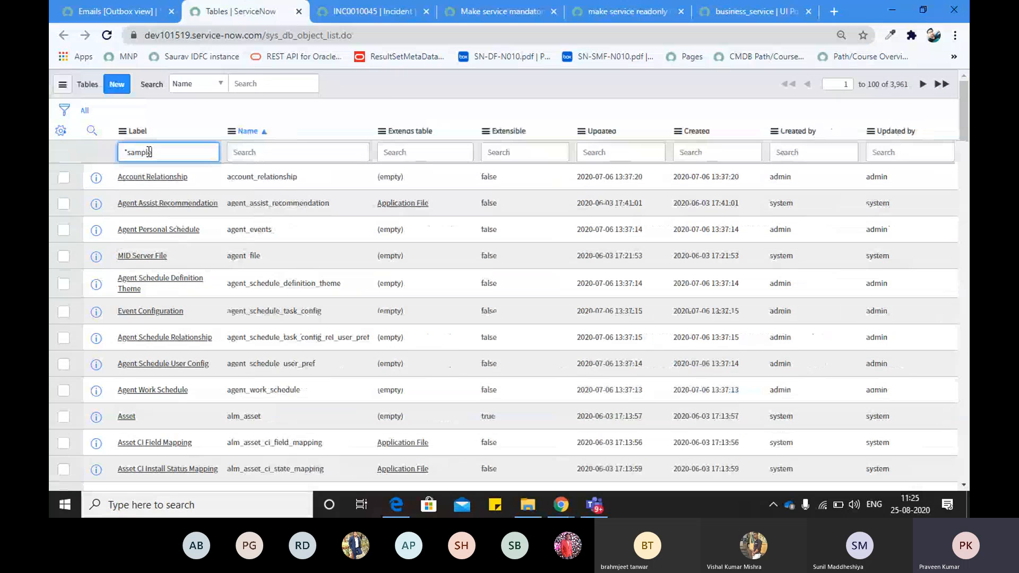
text(e)
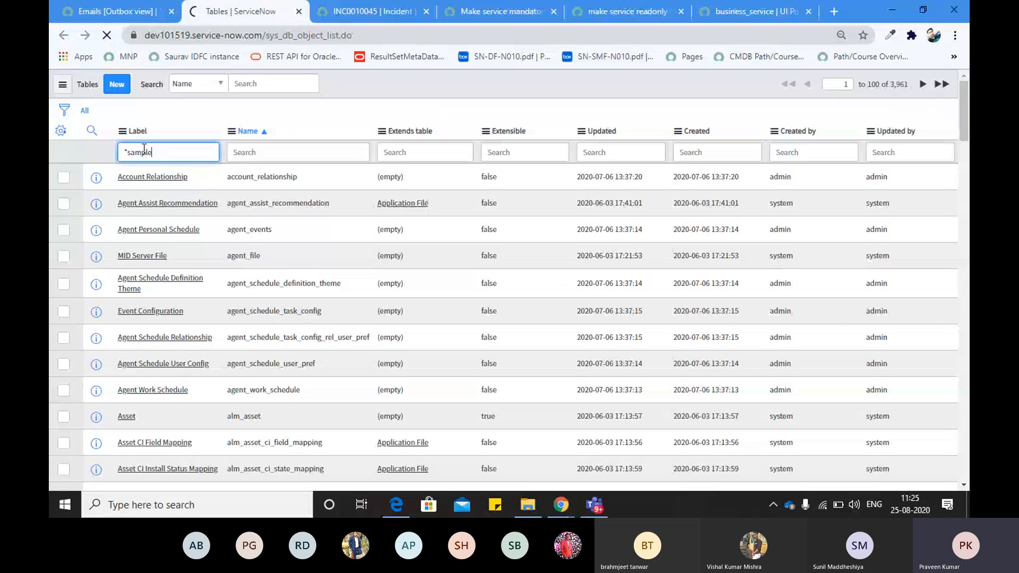
key(Return)
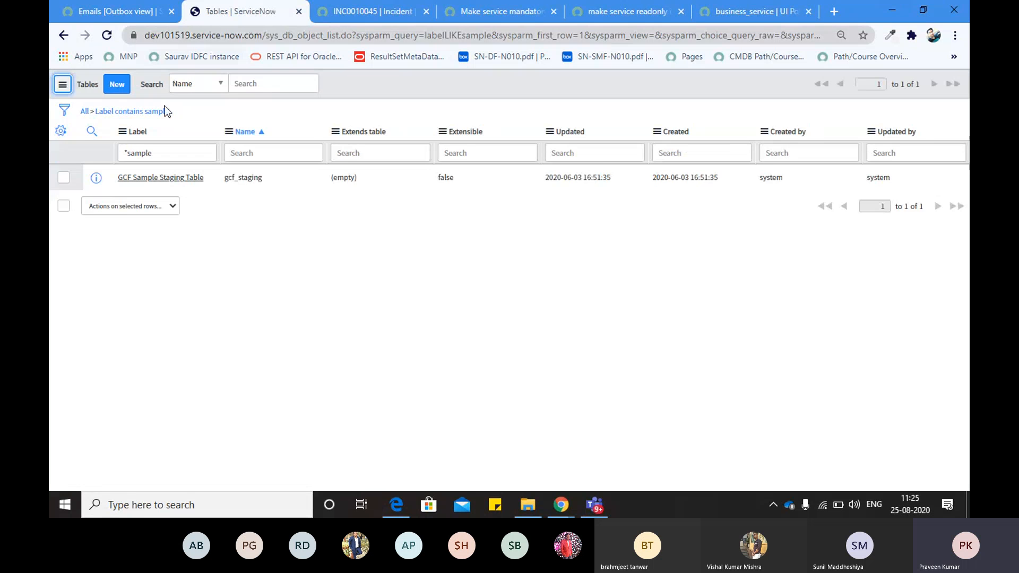
Change the Label filter to *table, then return to the Emails Outbox tab
double_click(142, 154)
text(cutom)
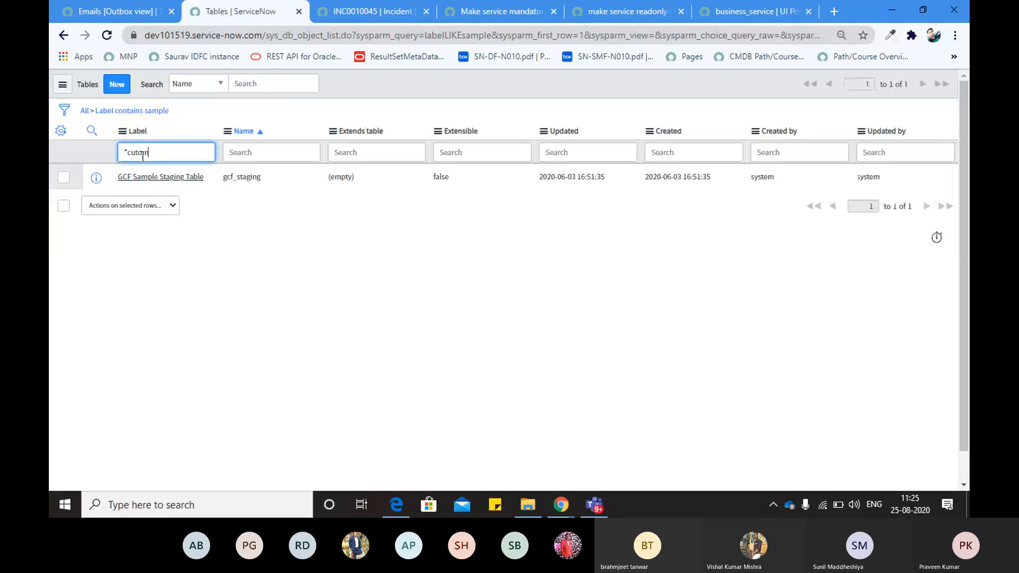
key(BackSpace)
text(stom)
key(BackSpace)
key(BackSpace)
key(BackSpace)
key(BackSpace)
key(BackSpace)
key(BackSpace)
text(t)
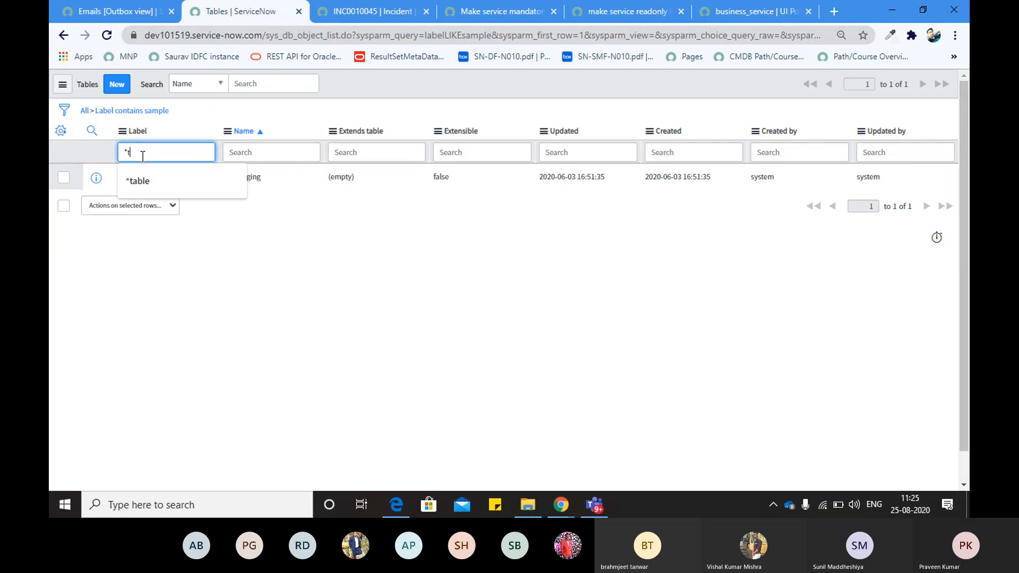
text(able)
key(Return)
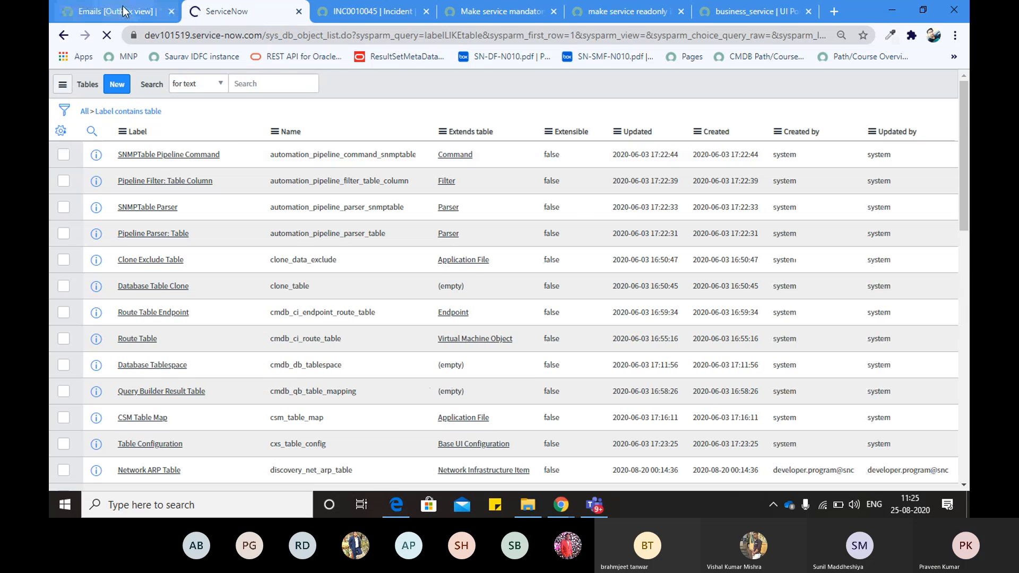
click(123, 10)
Open the table A record list by entering u_table_a.LIST in the navigator
text(u-)
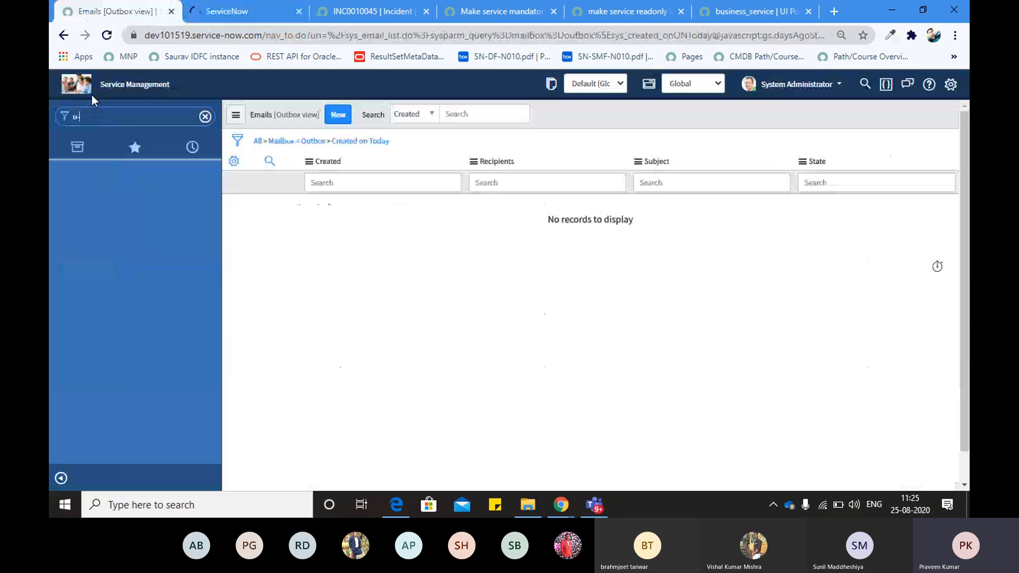
key(F12)
key(F12)
click(135, 122)
key(BackSpace)
key(BackSpace)
text(u_tabl)
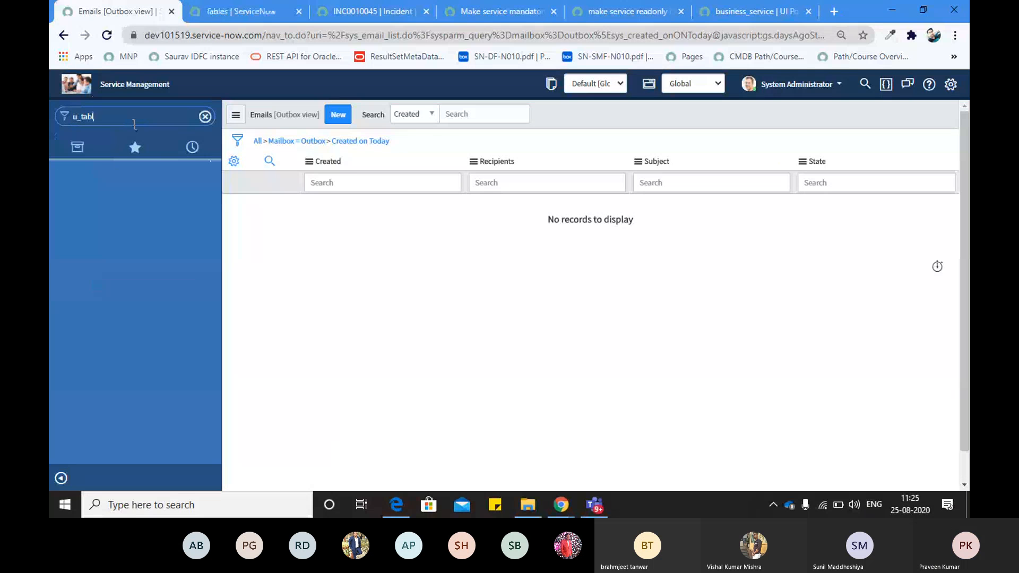
text(e_a.LIST)
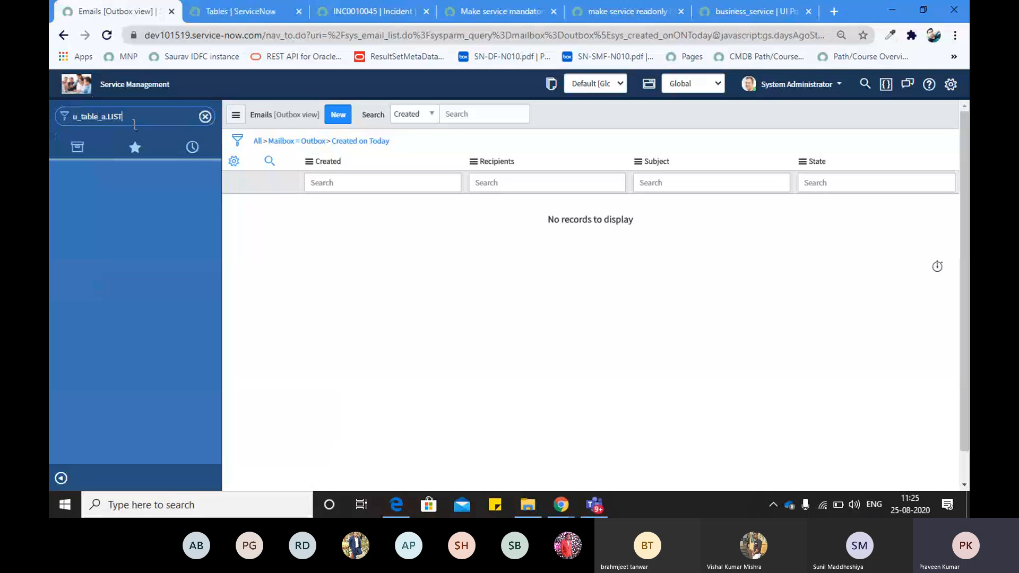
key(Return)
click(206, 41)
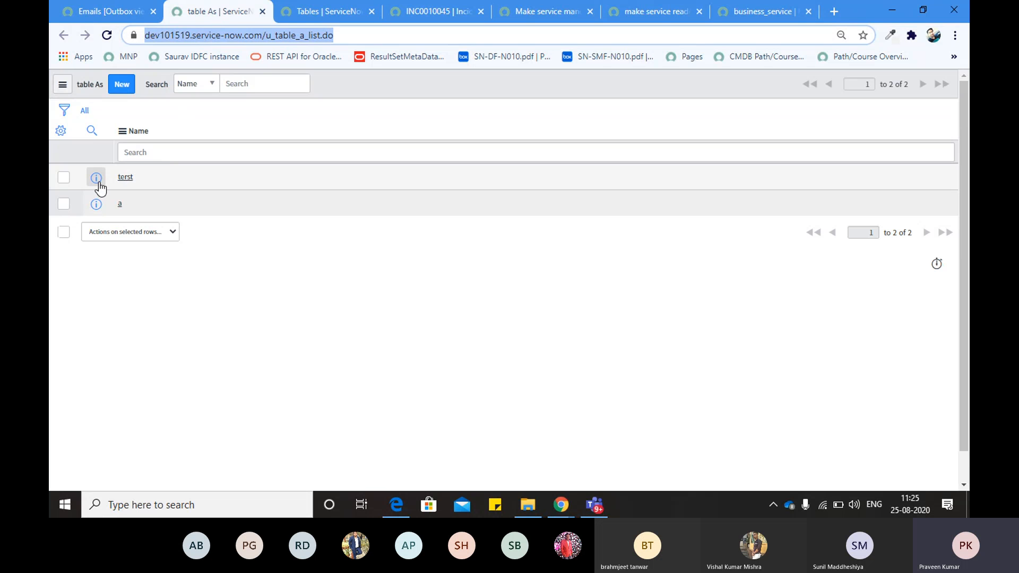
Open the terst record in its own tab and close the tabs to its right
right_click(98, 183)
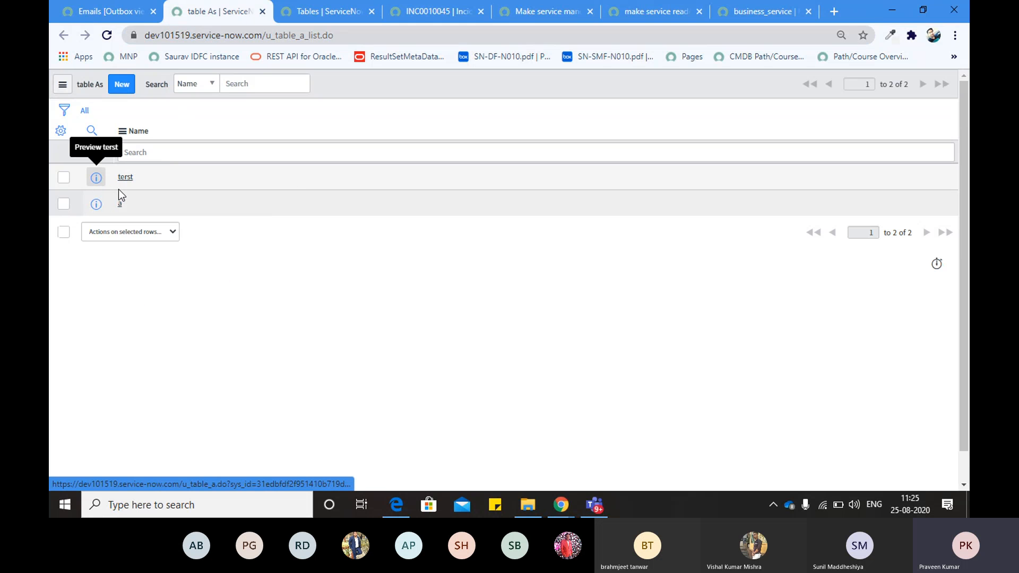
click(118, 189)
click(304, 18)
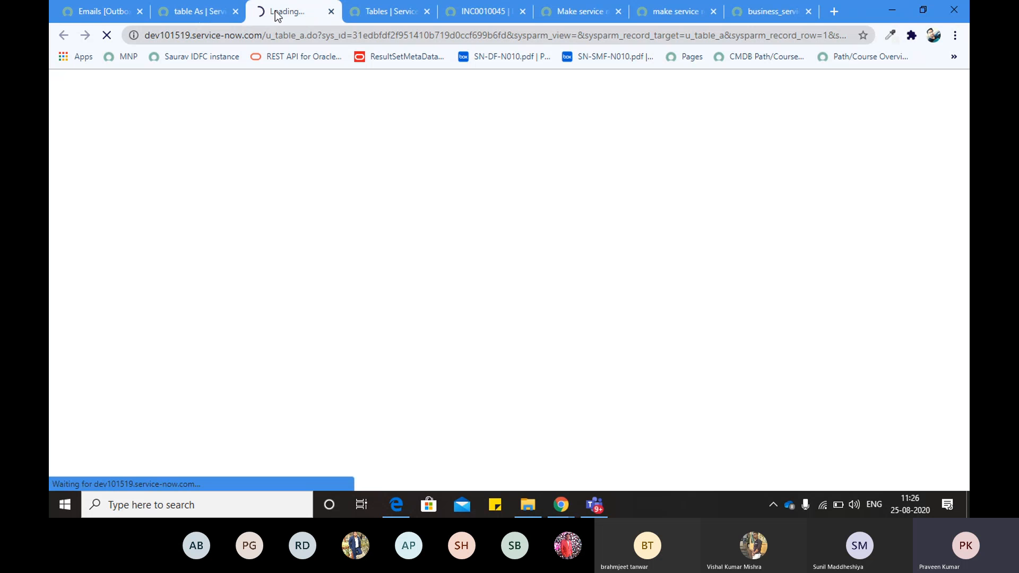
click(282, 37)
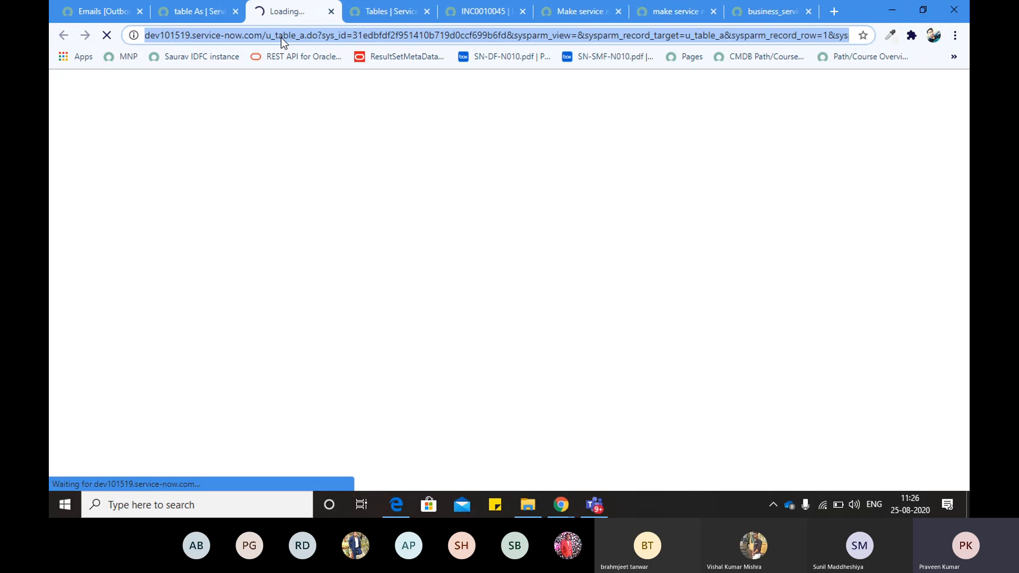
right_click(275, 9)
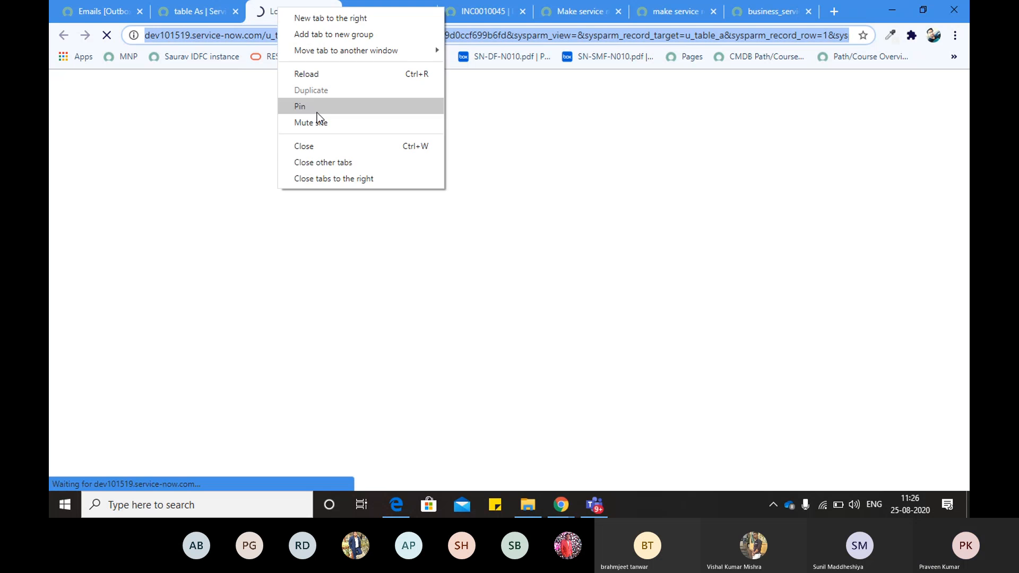
key(Escape)
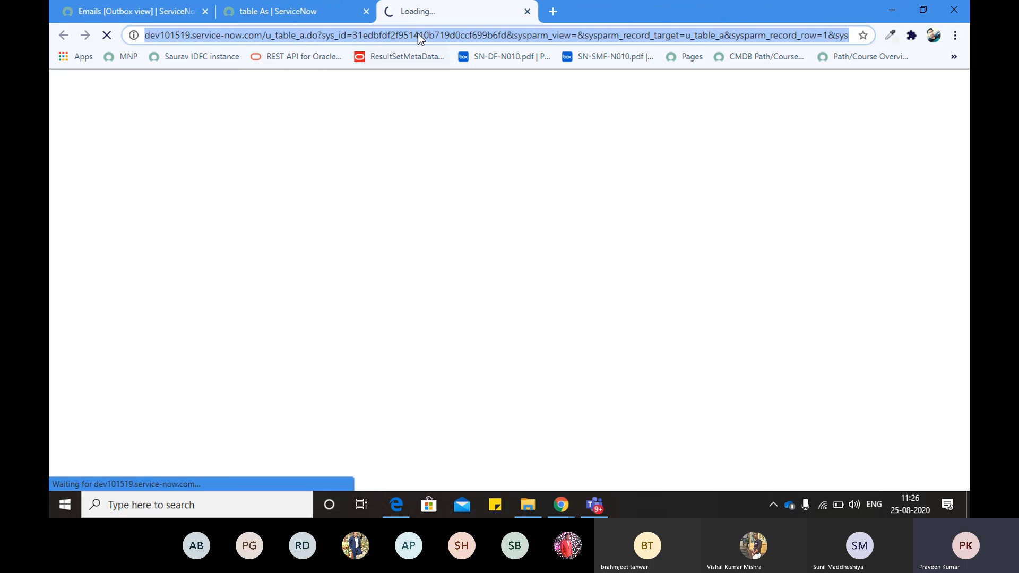
click(418, 34)
double_click(418, 33)
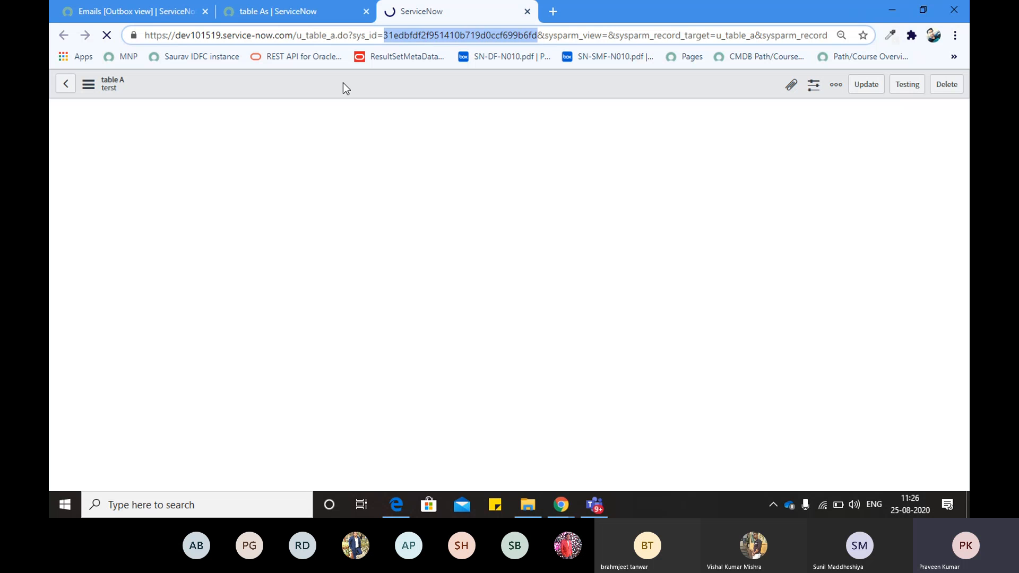
click(343, 83)
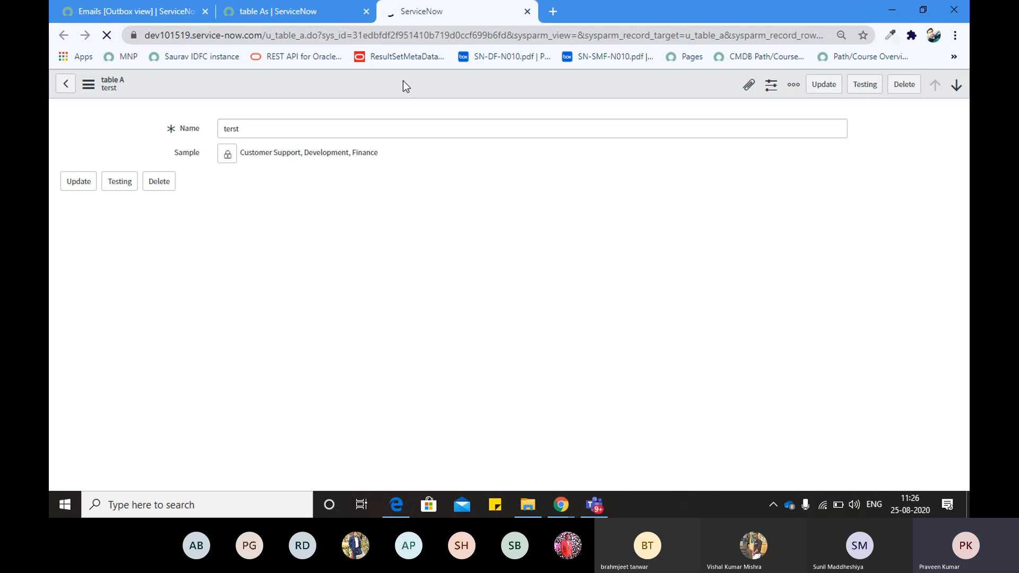
Duplicate the terst record tab and move the copy before the original
right_click(439, 16)
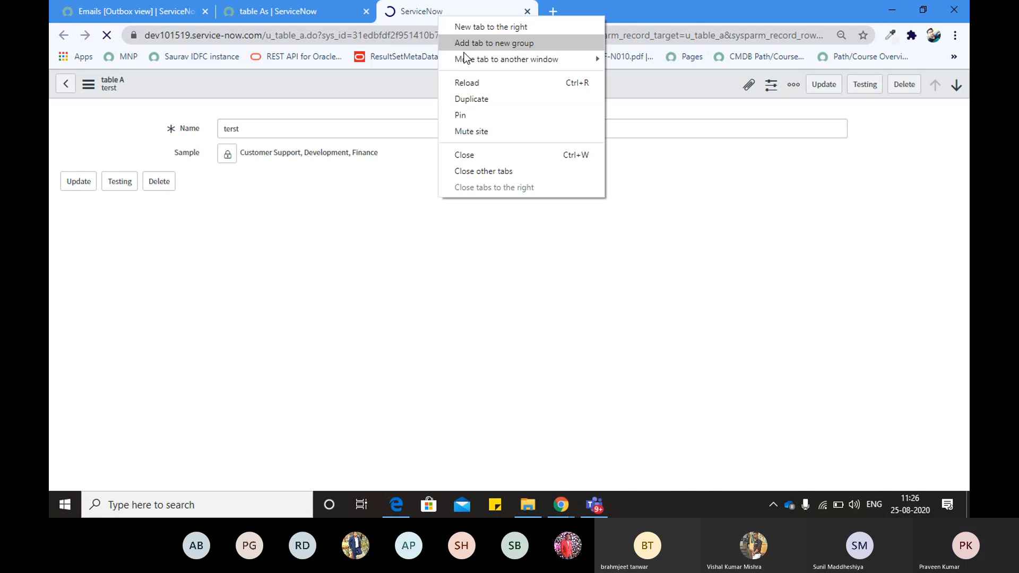
click(483, 99)
click(466, 11)
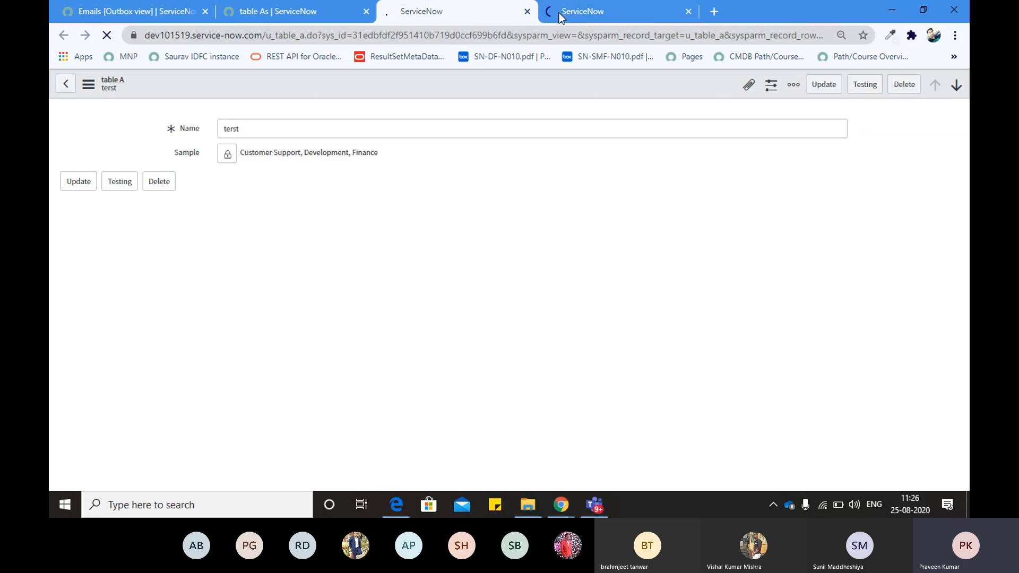
click(559, 13)
click(424, 7)
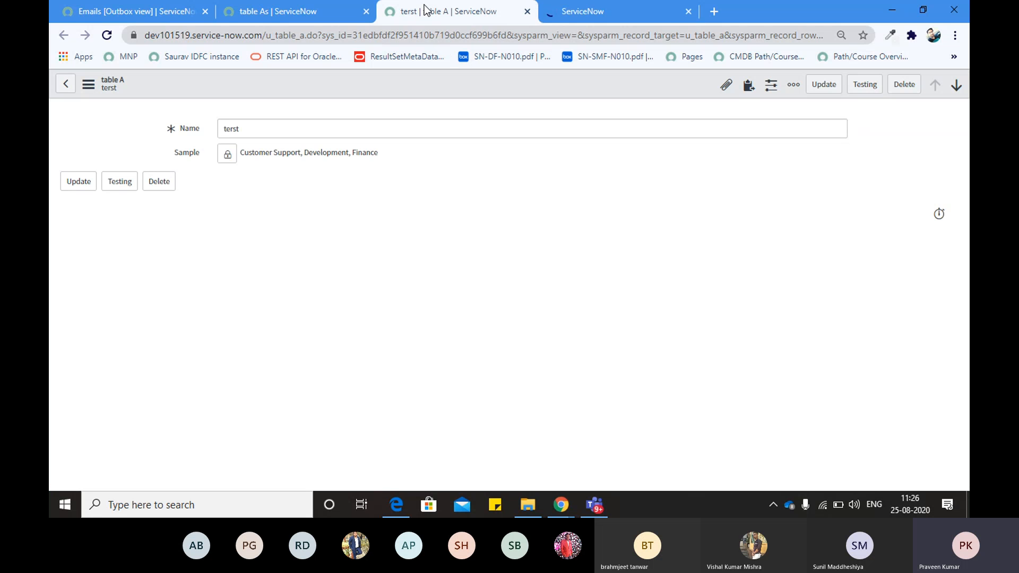
right_click(455, 78)
mouse_move(488, 132)
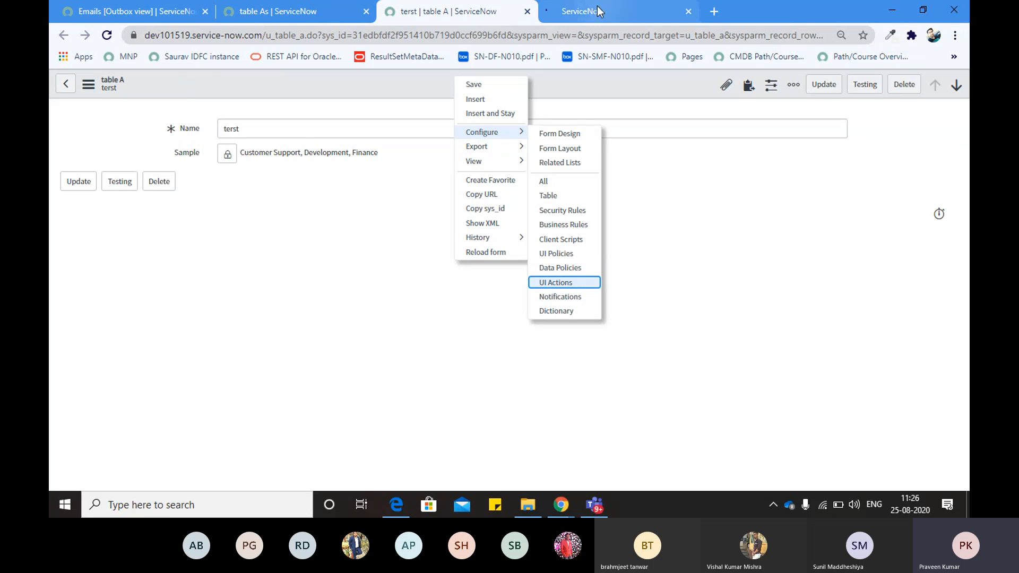
drag(594, 7, 509, 7)
click(581, 7)
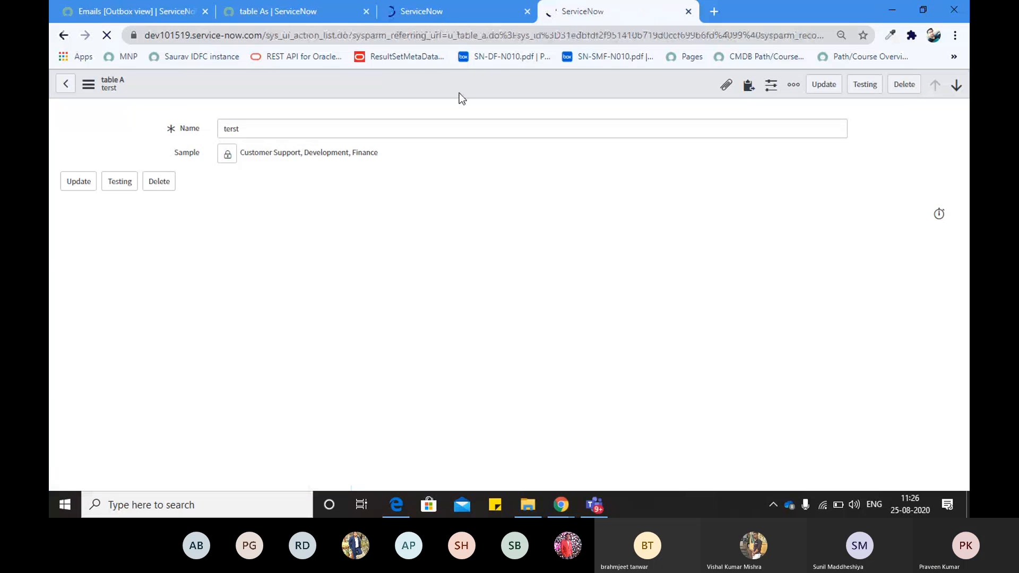
From table A's UI Actions list, open the Testing action in a new tab
click(435, 21)
click(579, 11)
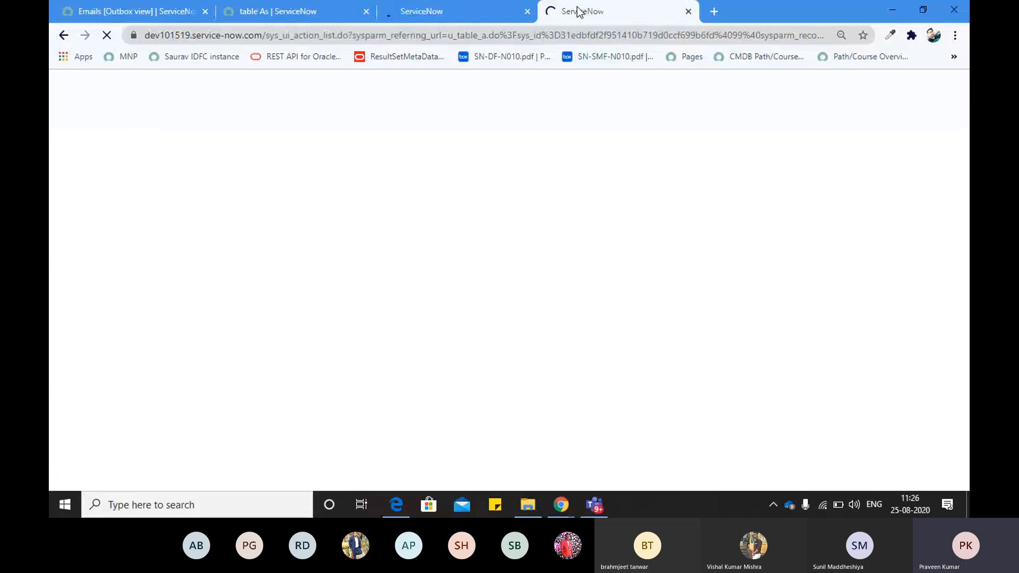
click(534, 35)
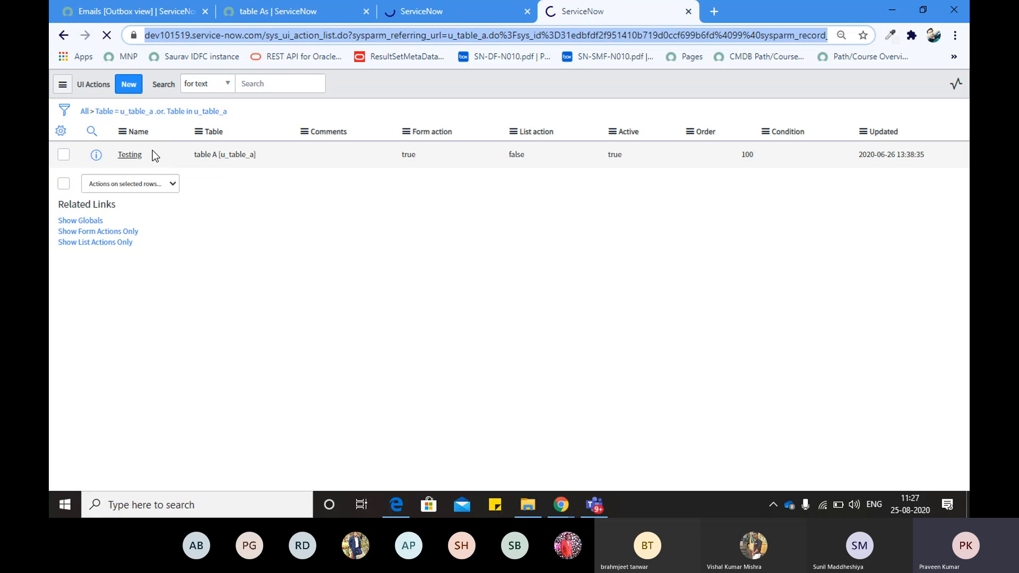
right_click(96, 158)
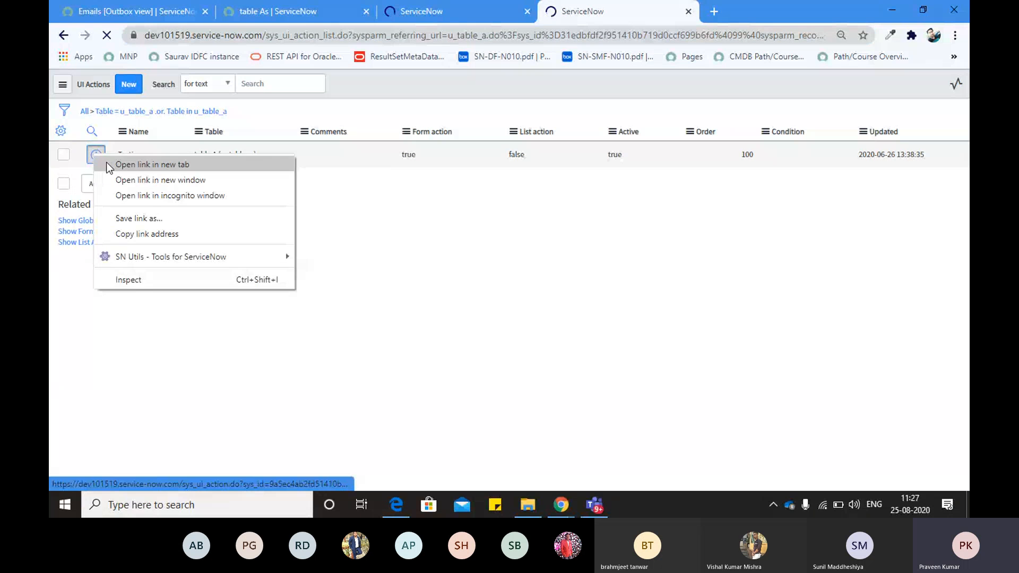
click(106, 161)
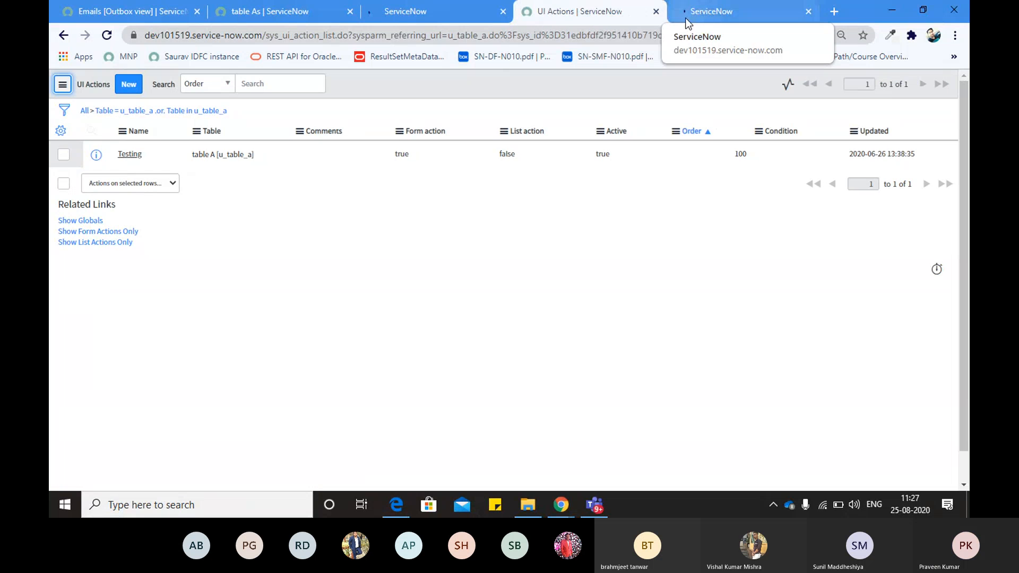
click(711, 11)
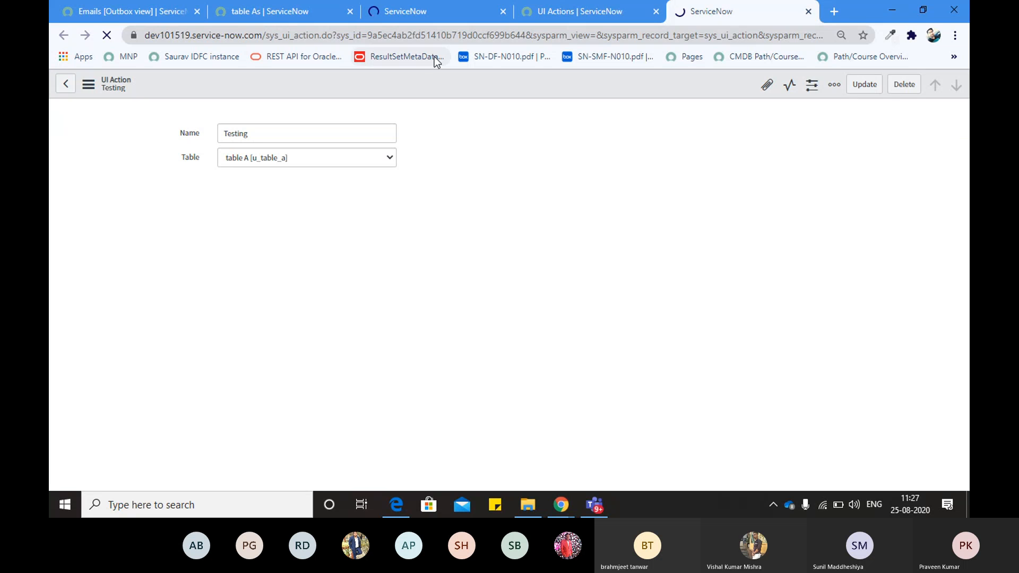
Leave the Testing UI Action record and switch to the Teams meeting window
click(428, 19)
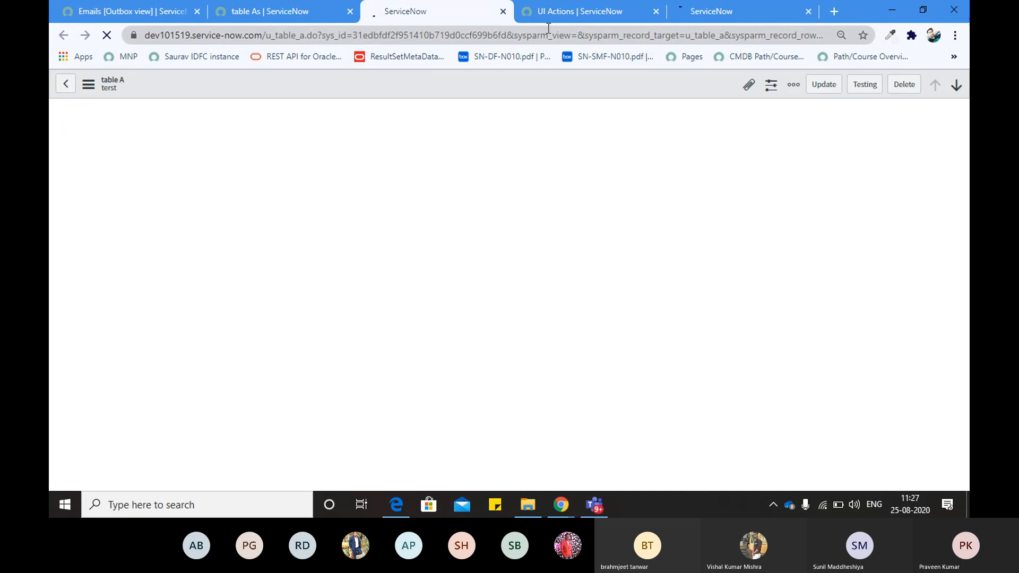
click(702, 18)
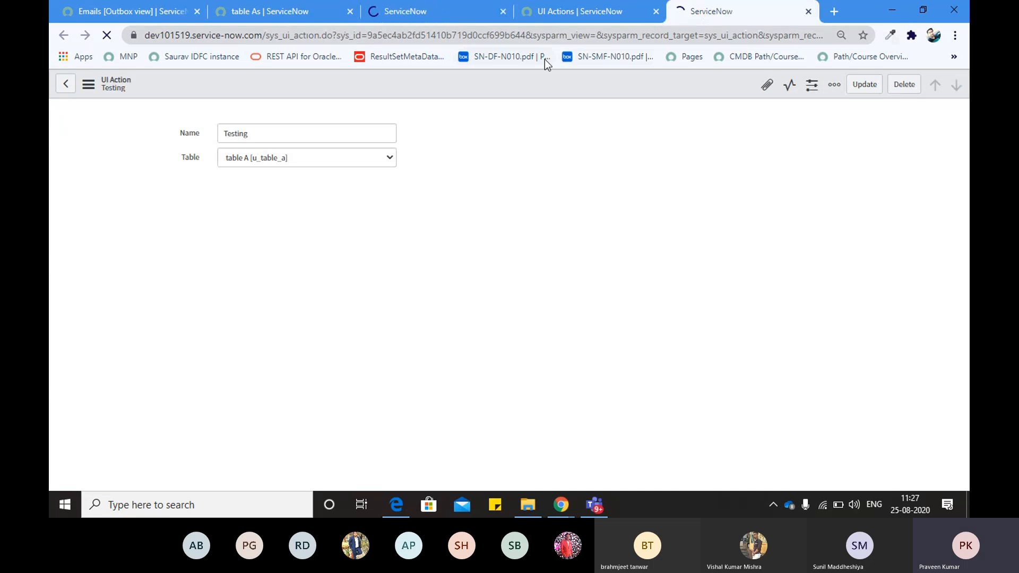
click(530, 35)
key(alt+Tab)
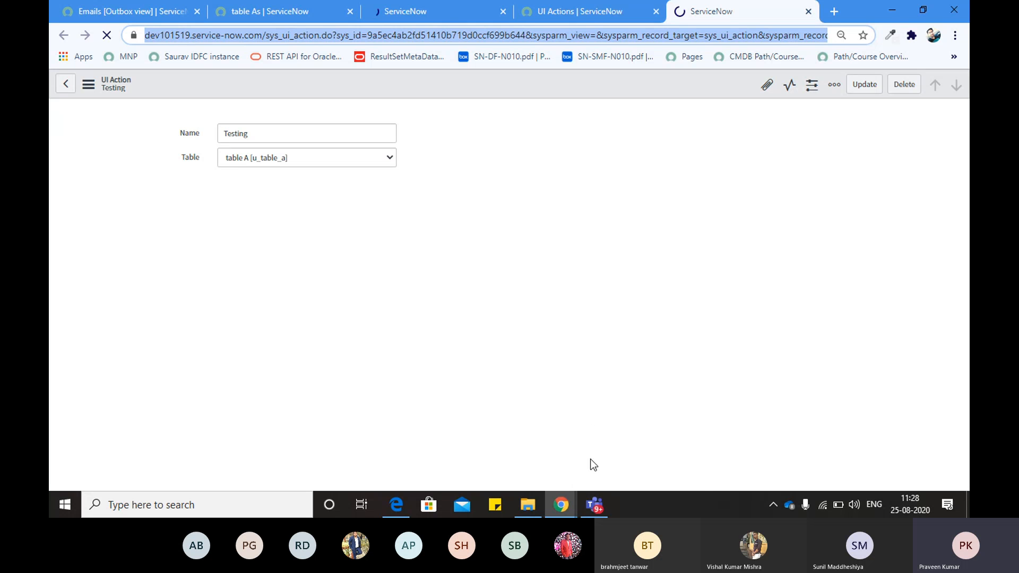
click(594, 503)
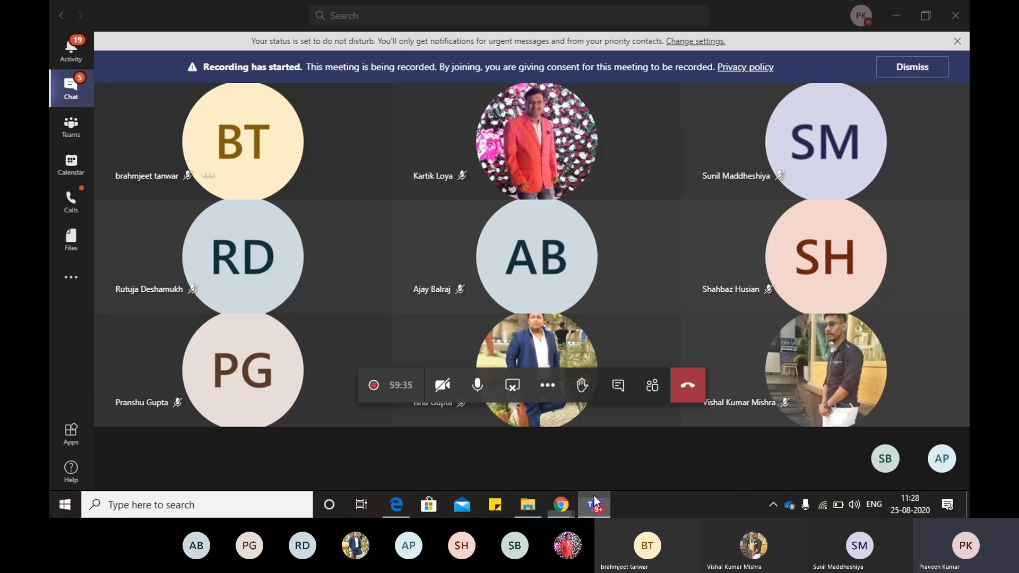
Mute the microphone and minimise the Teams meeting to a compact call window
click(477, 385)
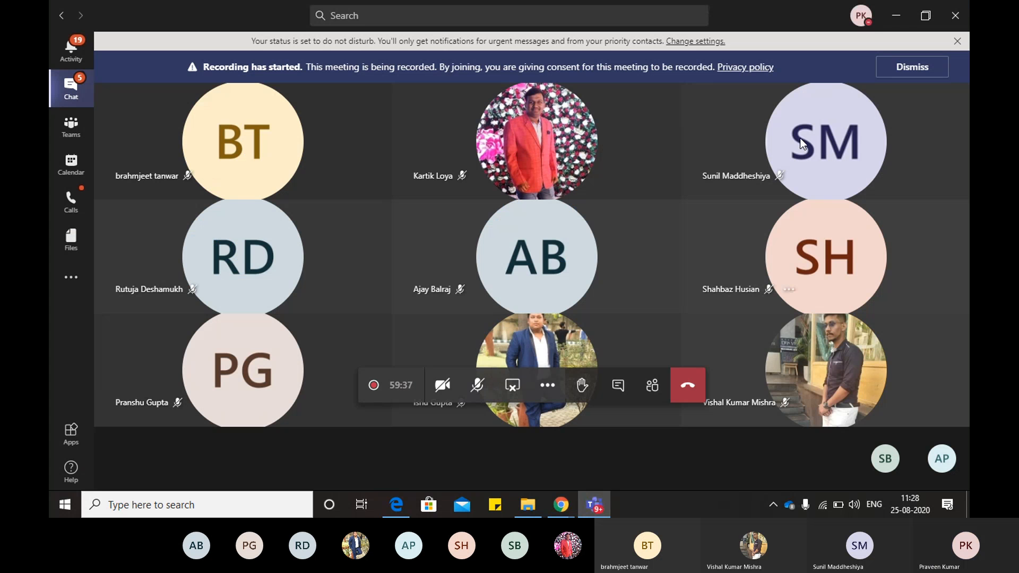
click(895, 15)
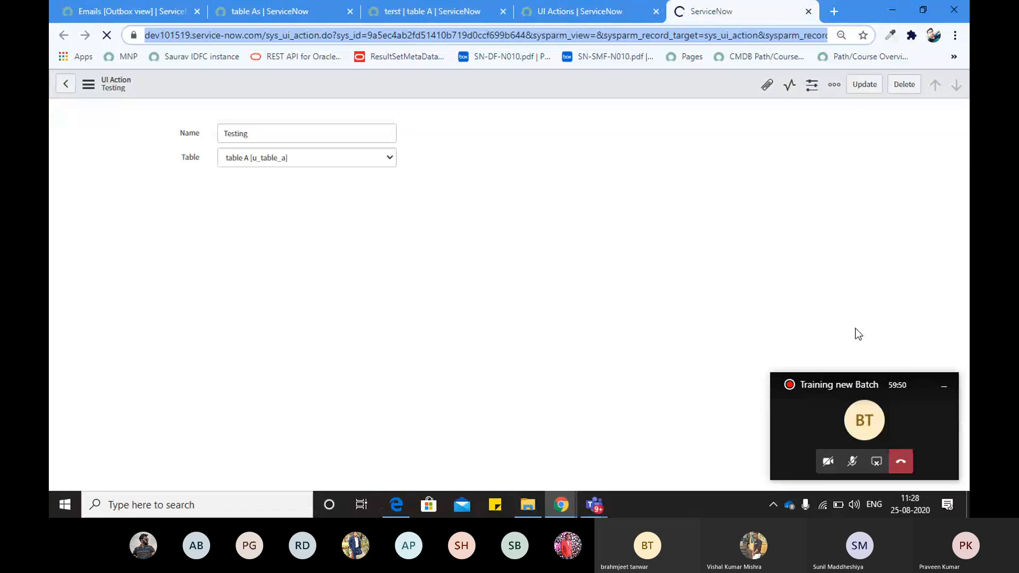
click(536, 12)
click(433, 11)
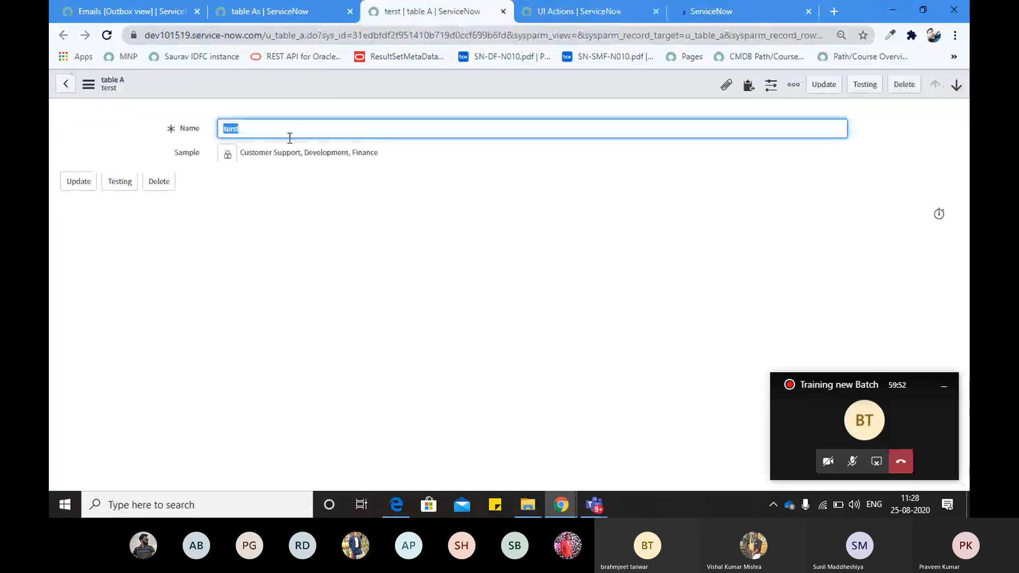
click(705, 14)
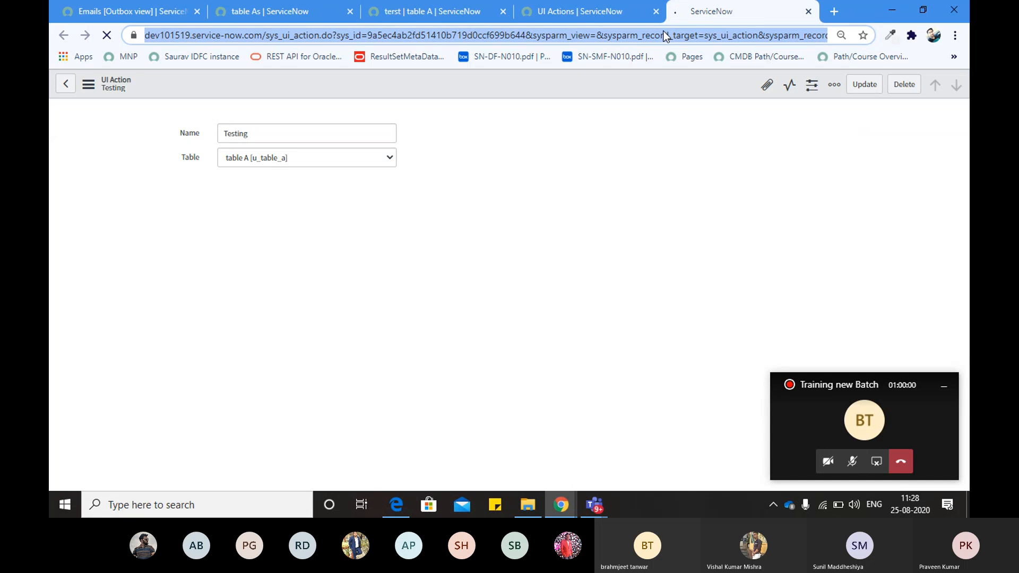
key(alt+Tab)
key(alt+Tab)
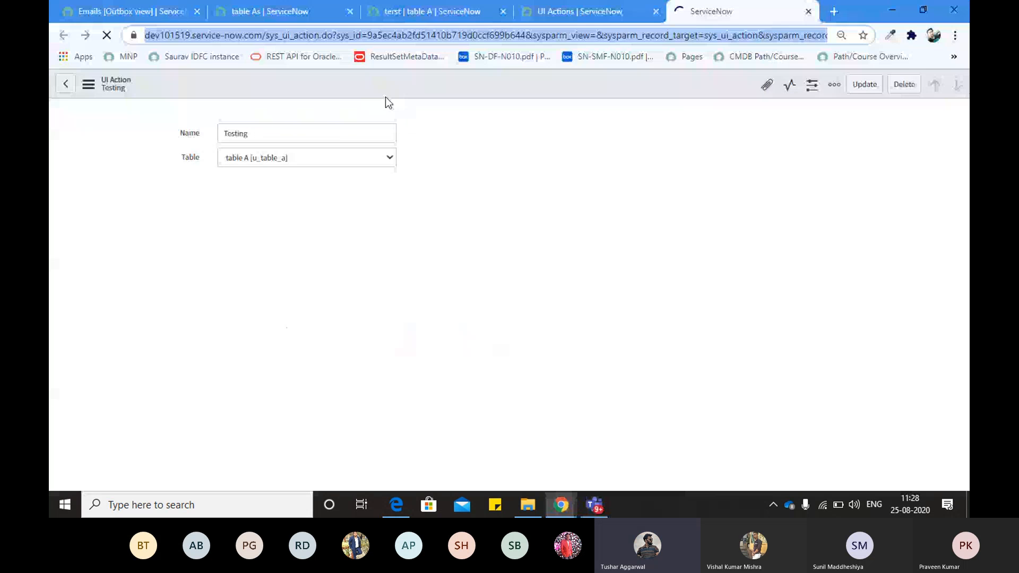
key(alt+Tab)
click(310, 38)
key(Return)
key(alt+Tab)
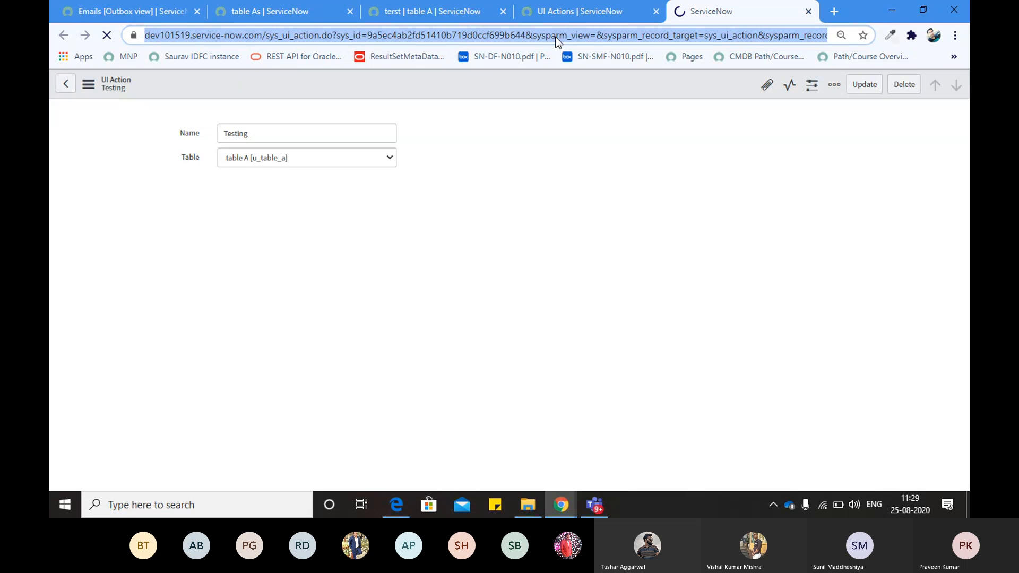
double_click(555, 37)
Check the UI Actions list, then return to the fully loaded Testing UI Action form
click(554, 14)
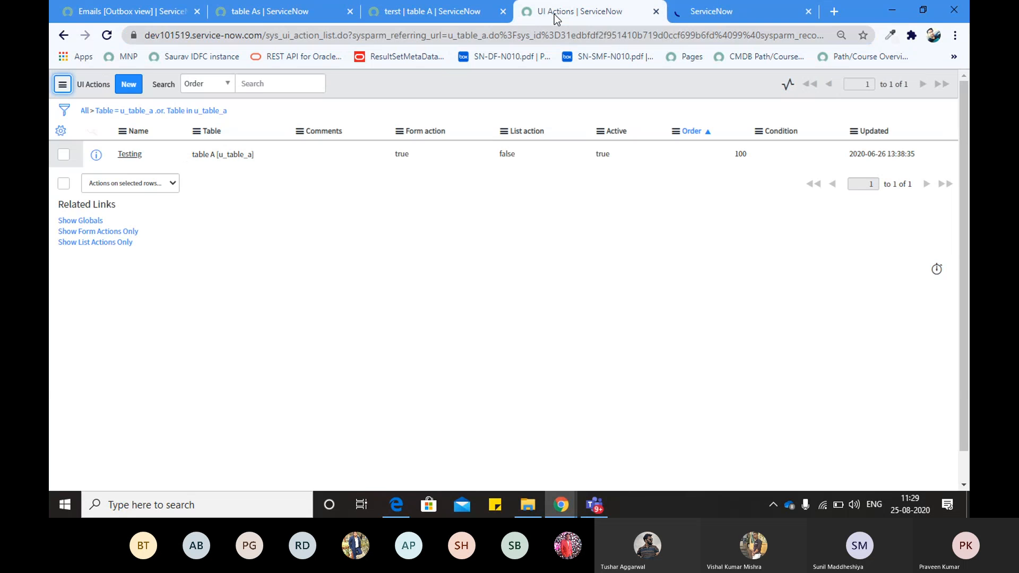
click(686, 12)
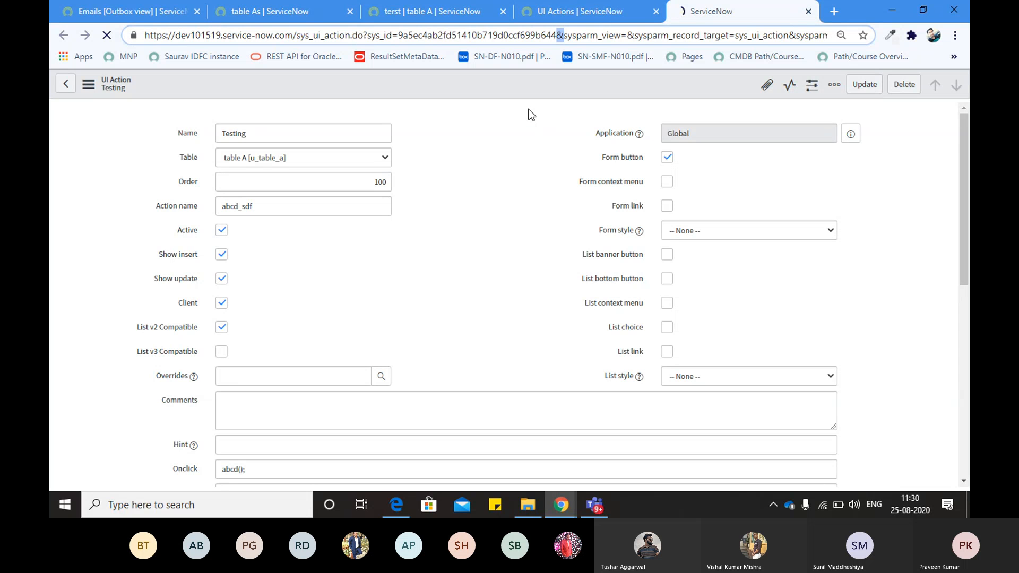
Scroll down the Testing UI Action form, then switch to the Teams meeting window
click(456, 147)
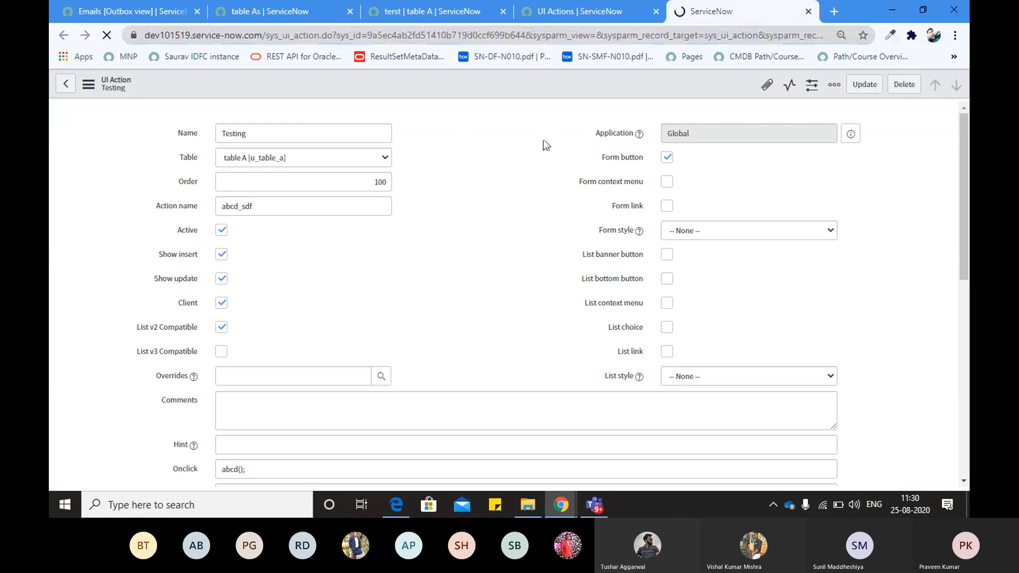
mouse_move(962, 148)
mouse_down()
mouse_move(968, 158)
mouse_move(966, 141)
mouse_up()
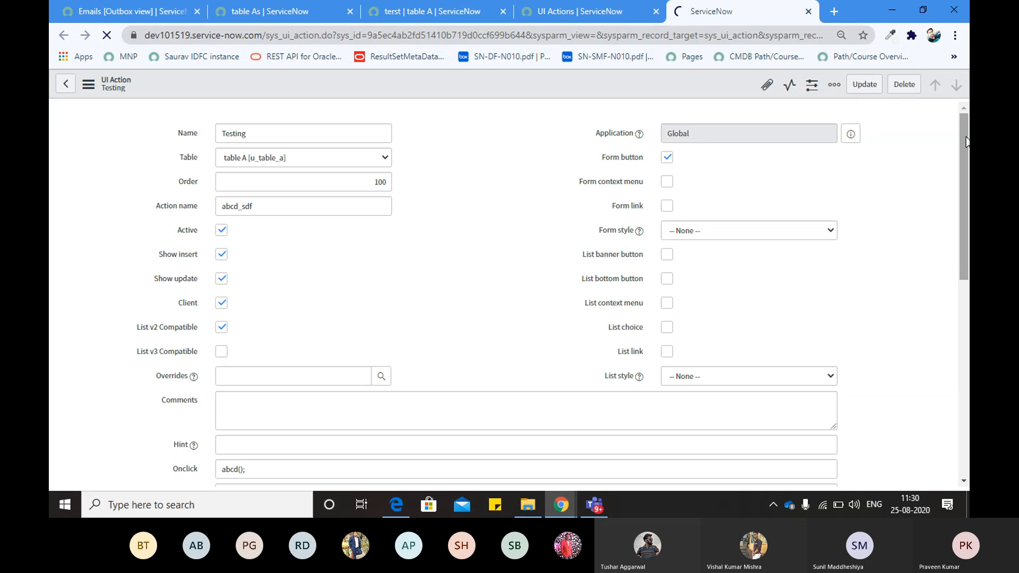
mouse_move(966, 141)
mouse_down()
mouse_move(969, 209)
mouse_move(968, 142)
mouse_up()
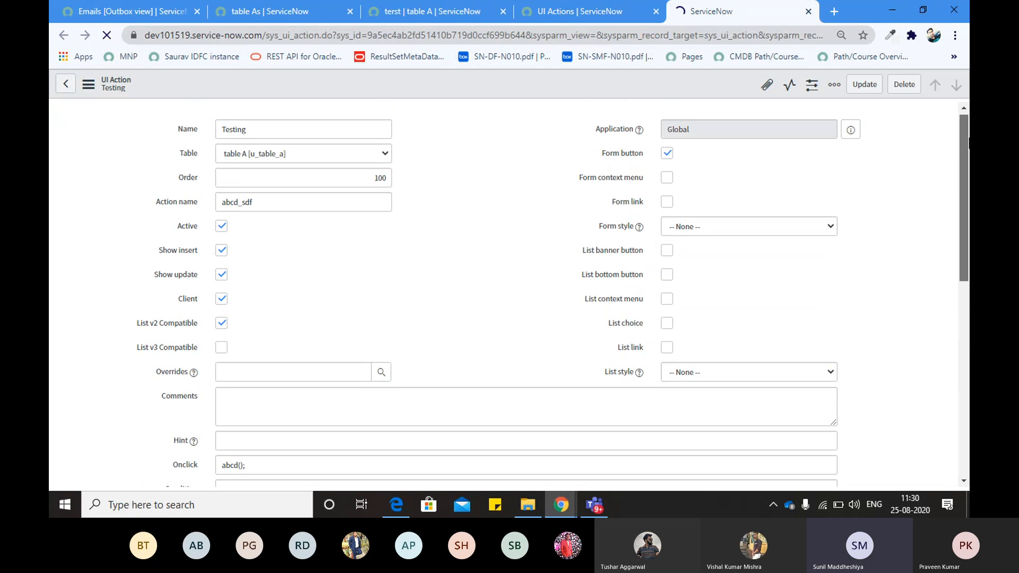
click(605, 501)
Toggle the microphone on and back off, then minimise the Teams meeting
click(483, 386)
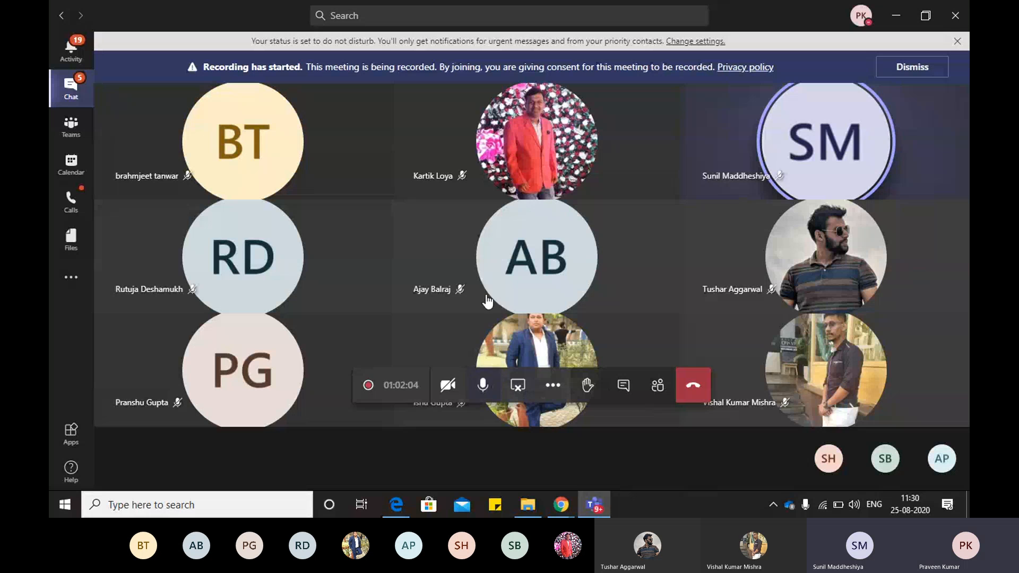
click(482, 384)
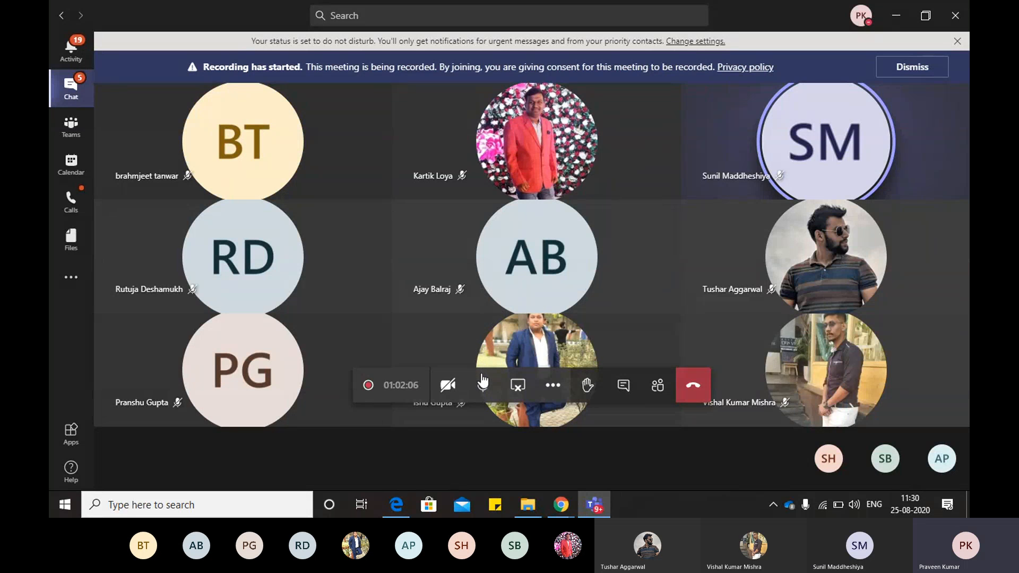
click(897, 17)
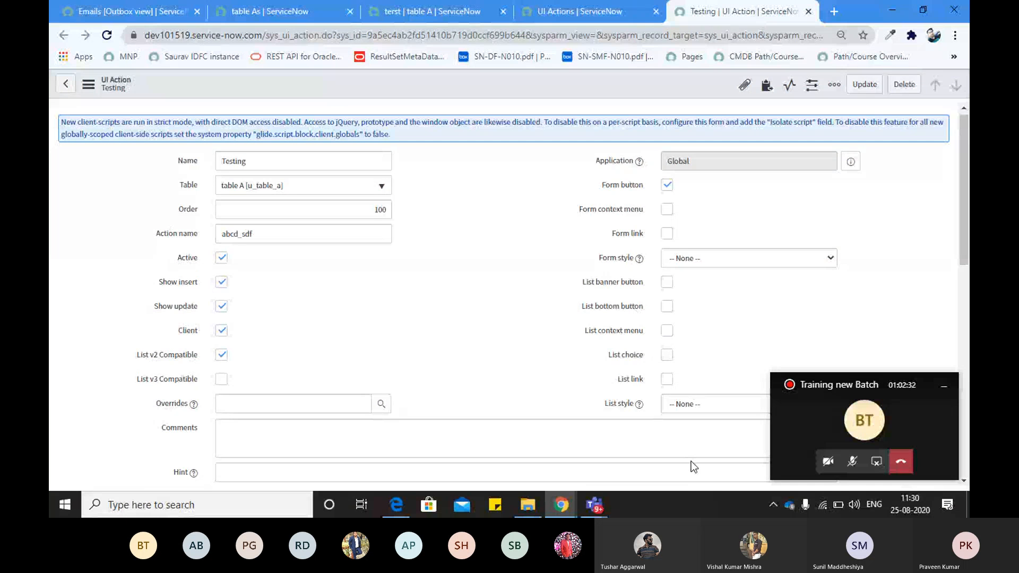
Unmute the call and minimise the compact call window back to the browser form
click(852, 461)
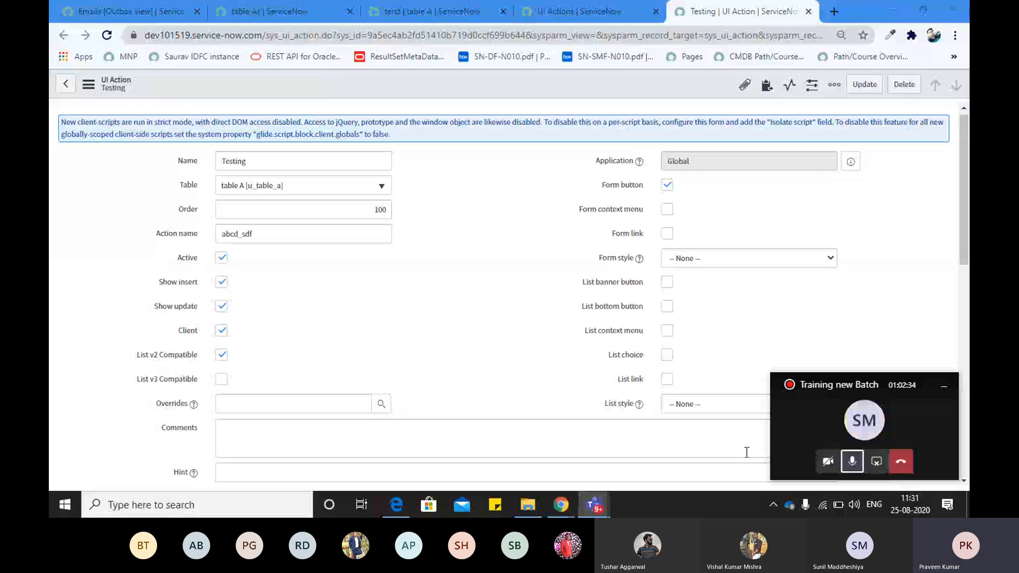
click(472, 332)
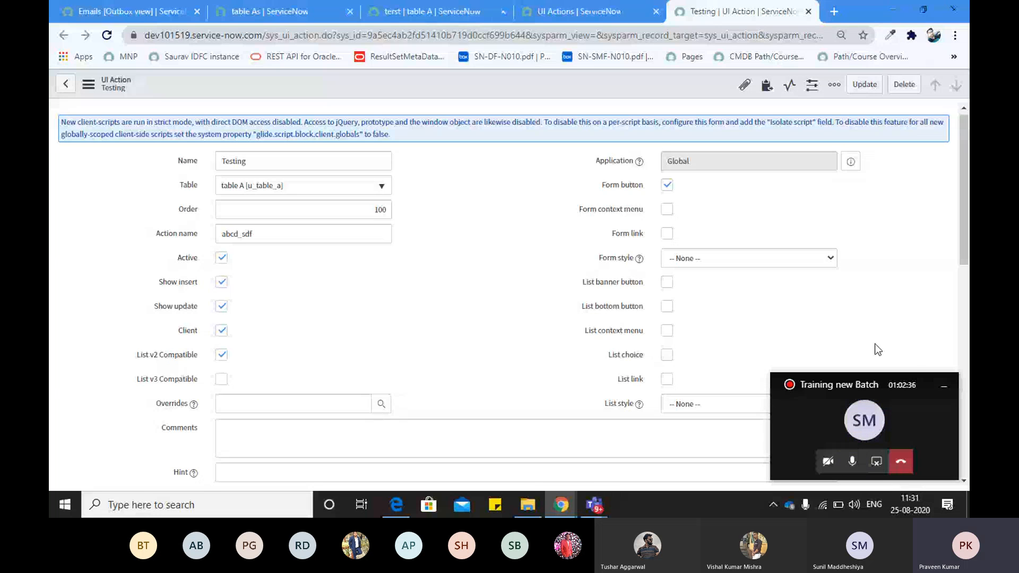
click(940, 390)
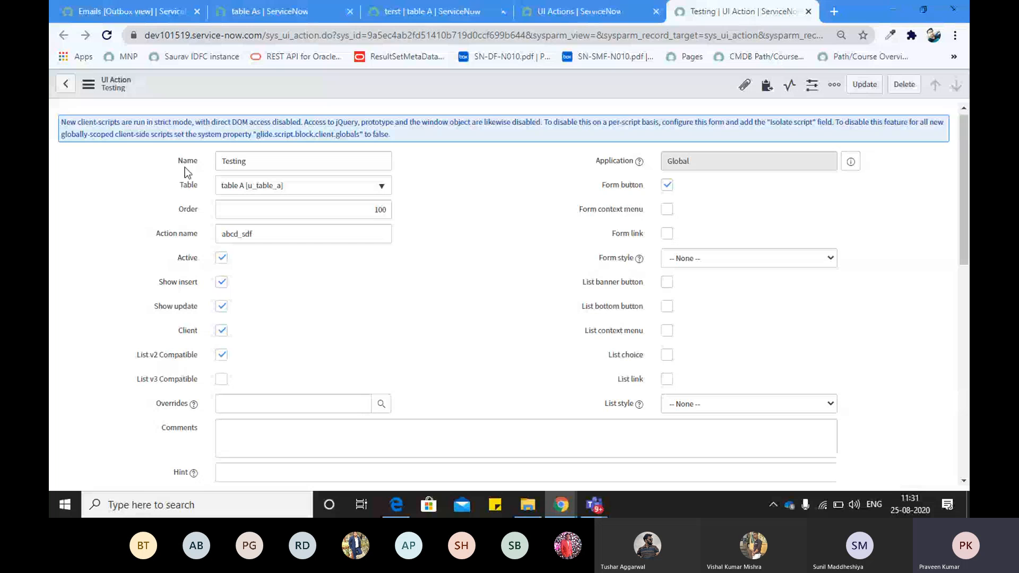
Review Testing's Name, Table, Order 100, Action name abcd_sdf and Active, then go to terst
click(198, 163)
drag(256, 160, 208, 161)
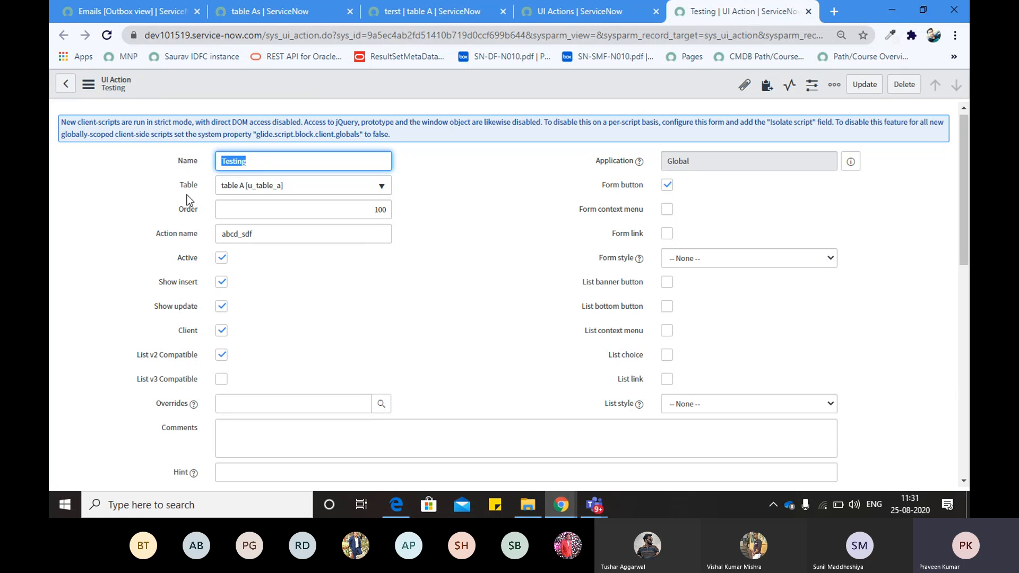
drag(179, 186, 198, 186)
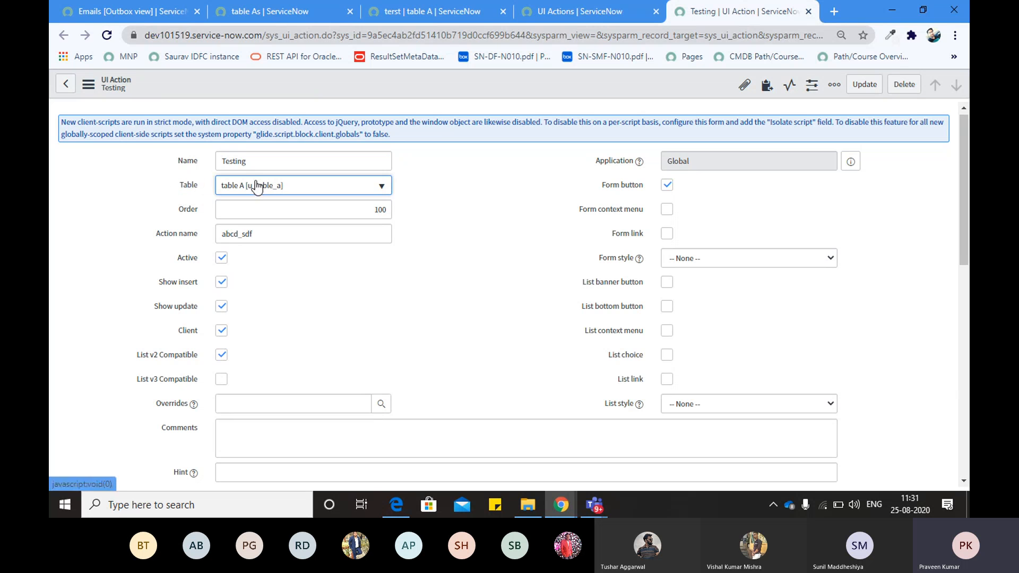
double_click(239, 162)
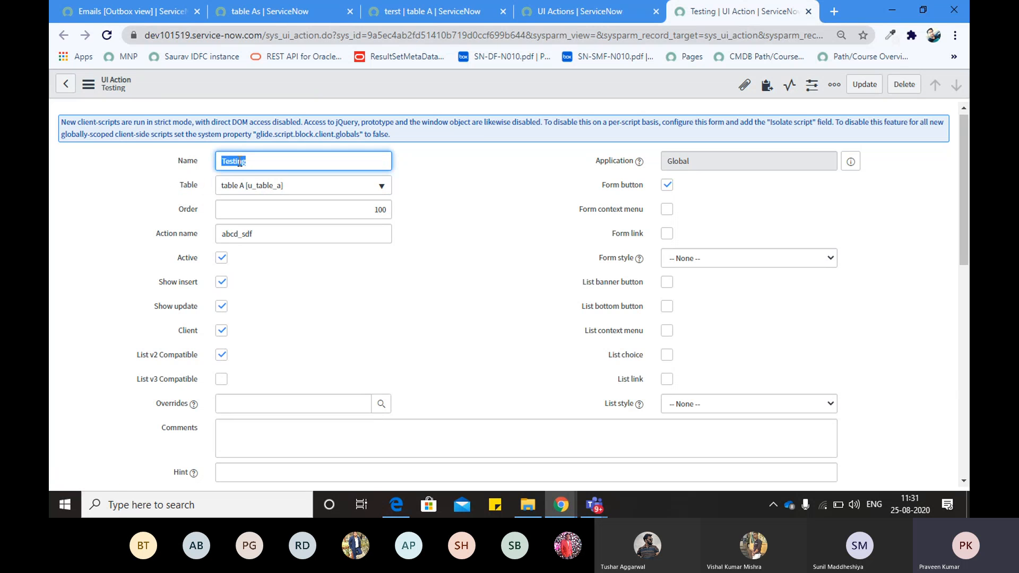
double_click(380, 210)
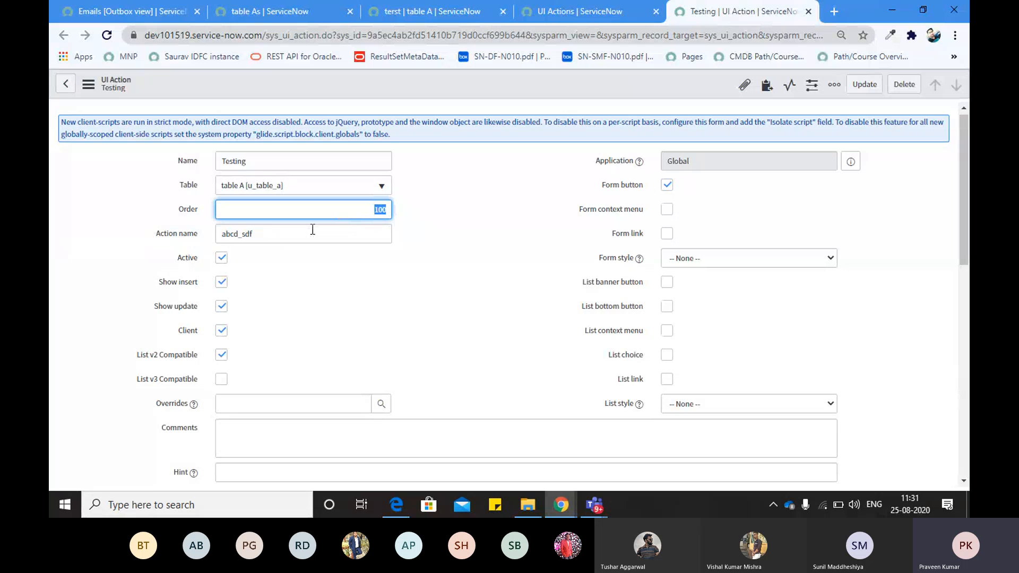
key(Tab)
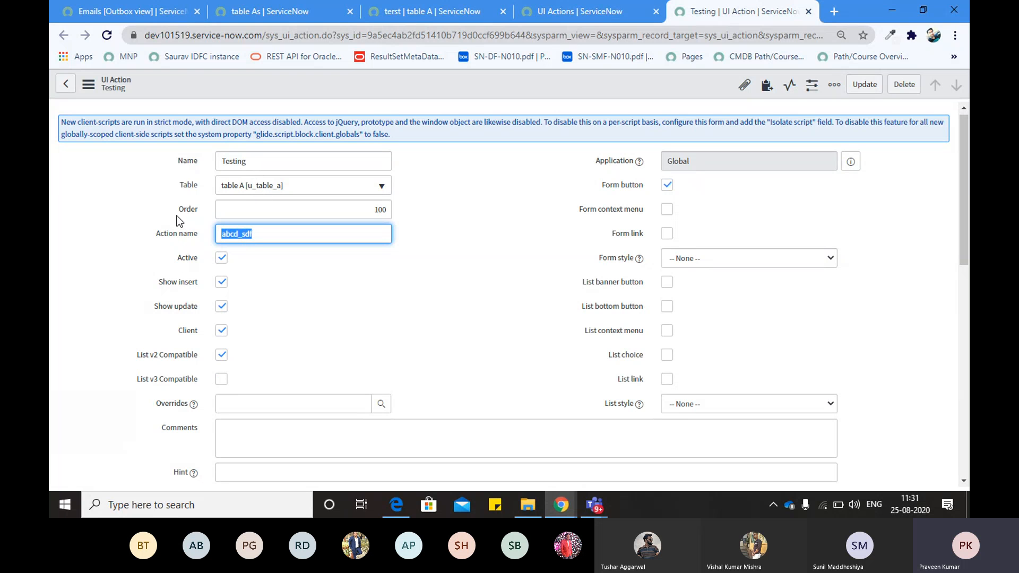
click(242, 163)
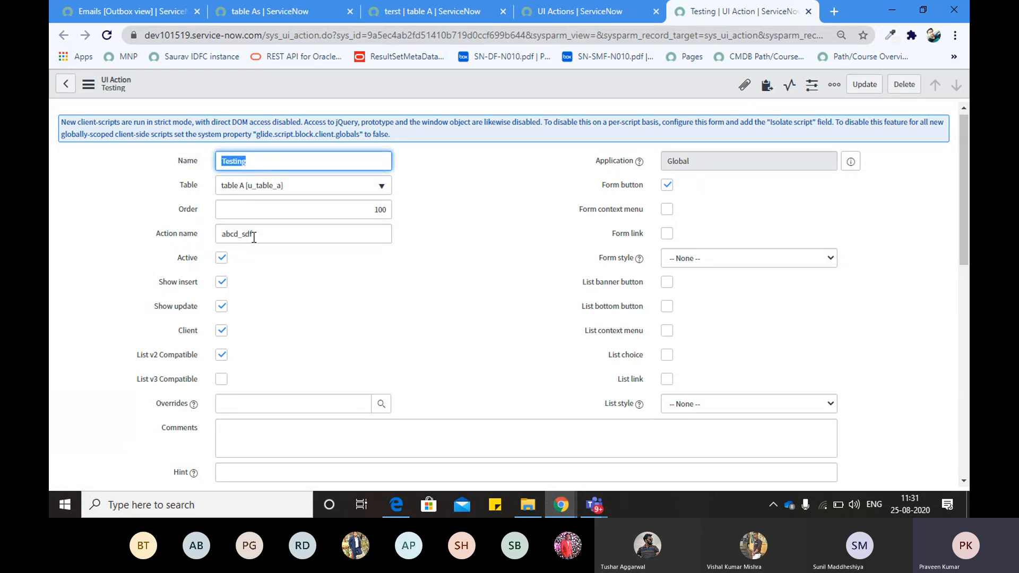
drag(275, 237, 223, 238)
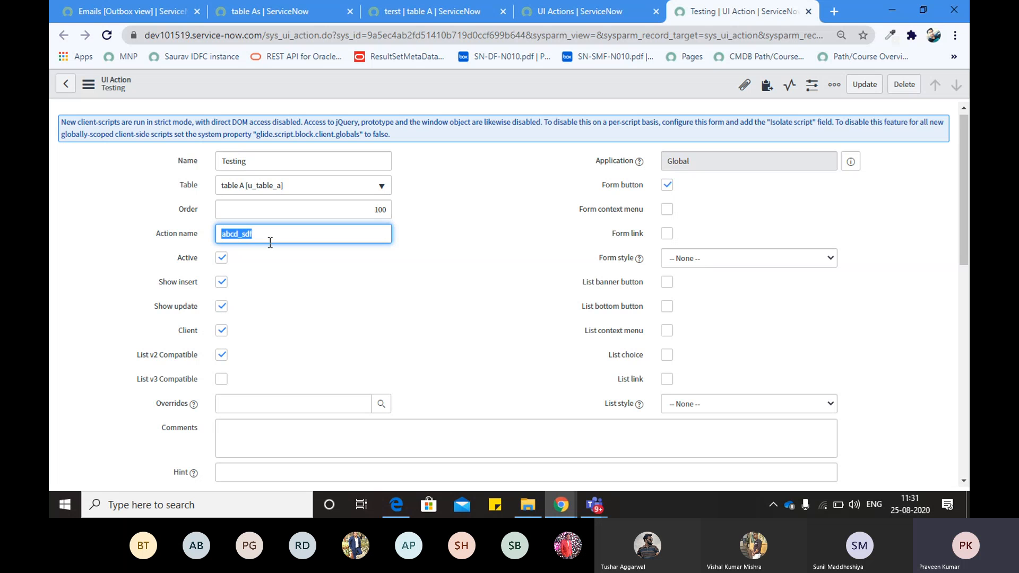
click(425, 278)
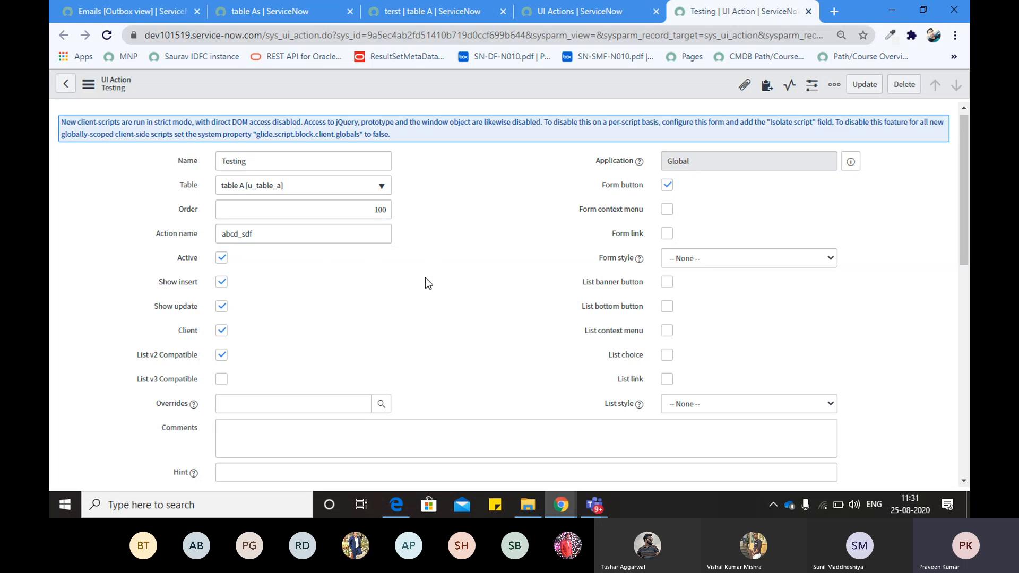
click(218, 259)
click(219, 259)
click(472, 8)
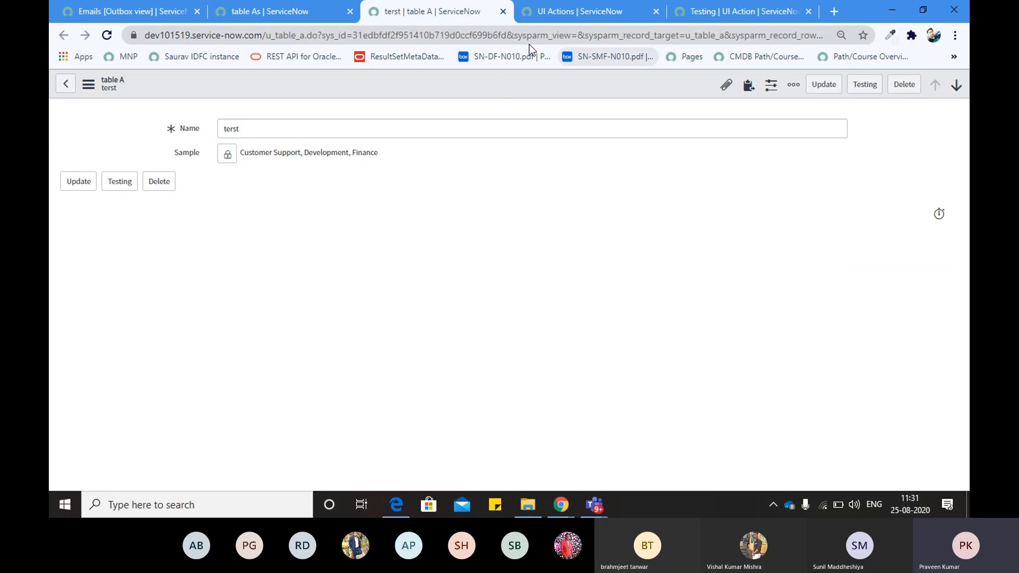
Change the table A record address to sys_id=-1 to load a blank new record
double_click(476, 34)
key(Return)
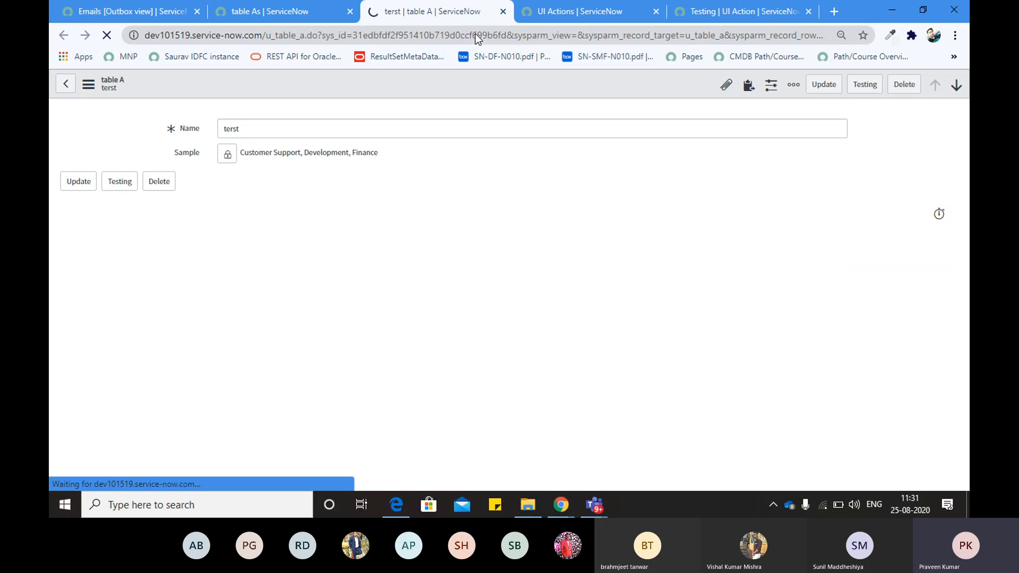
click(450, 34)
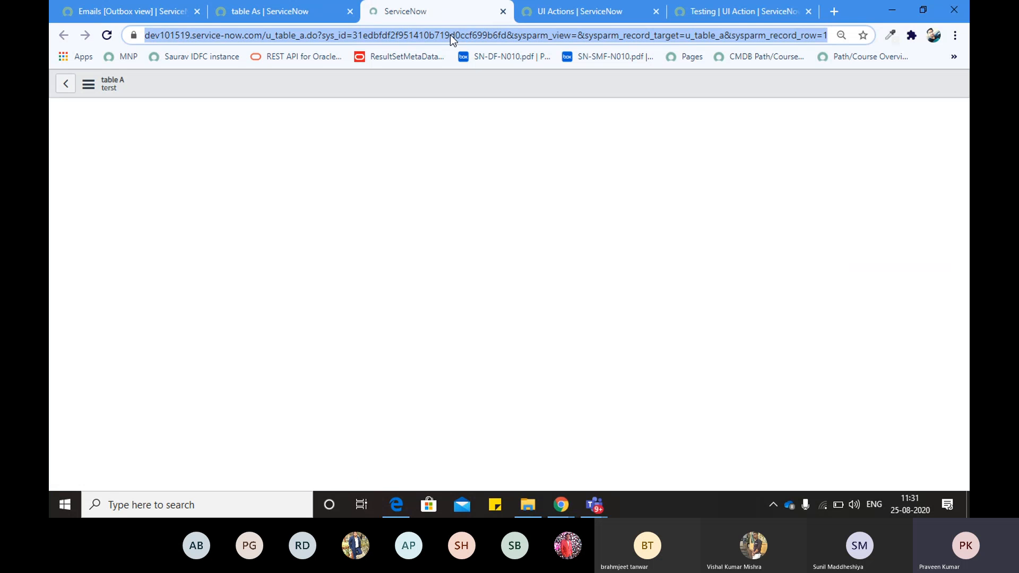
double_click(450, 34)
key(shift+End)
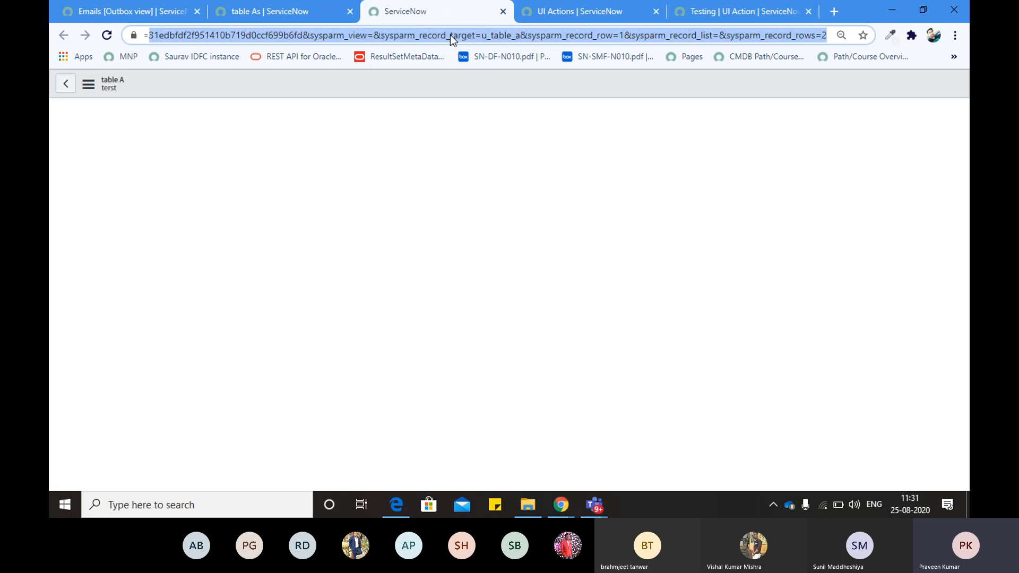
key(Delete)
text(-1)
key(Return)
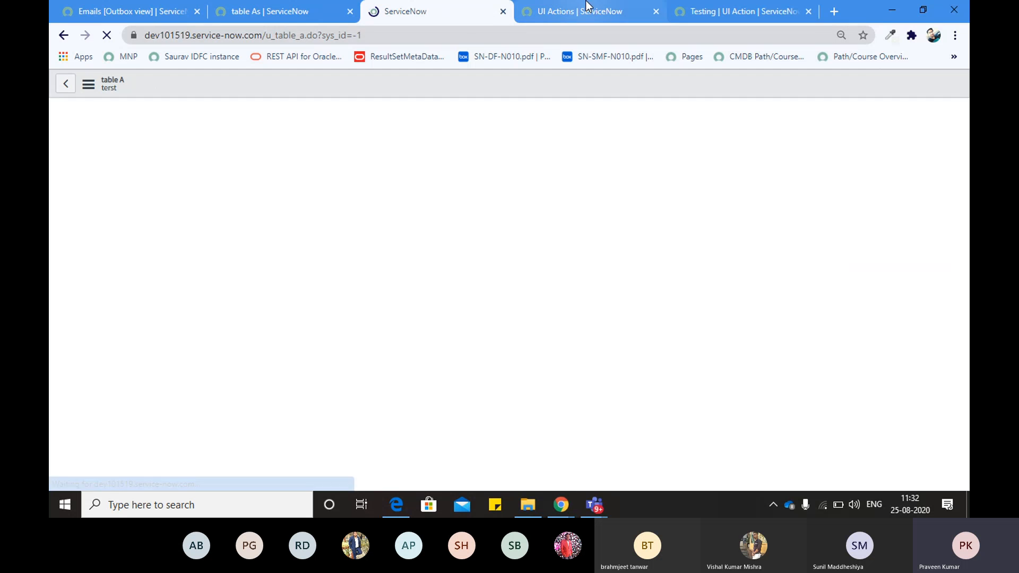
Compare the UI Actions list with the Testing form, pointing out its Show update setting
click(595, 16)
click(435, 6)
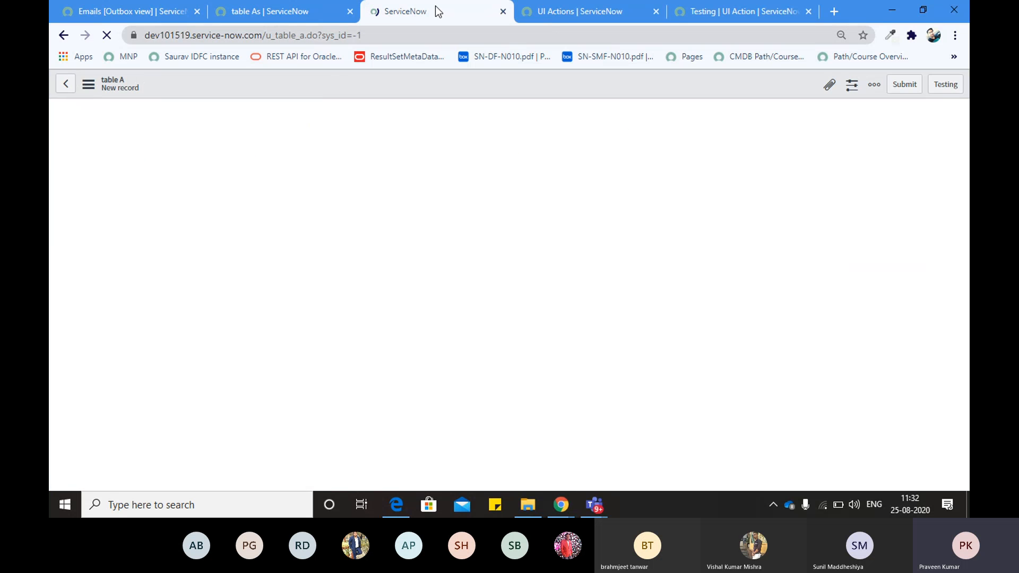
click(565, 16)
click(738, 16)
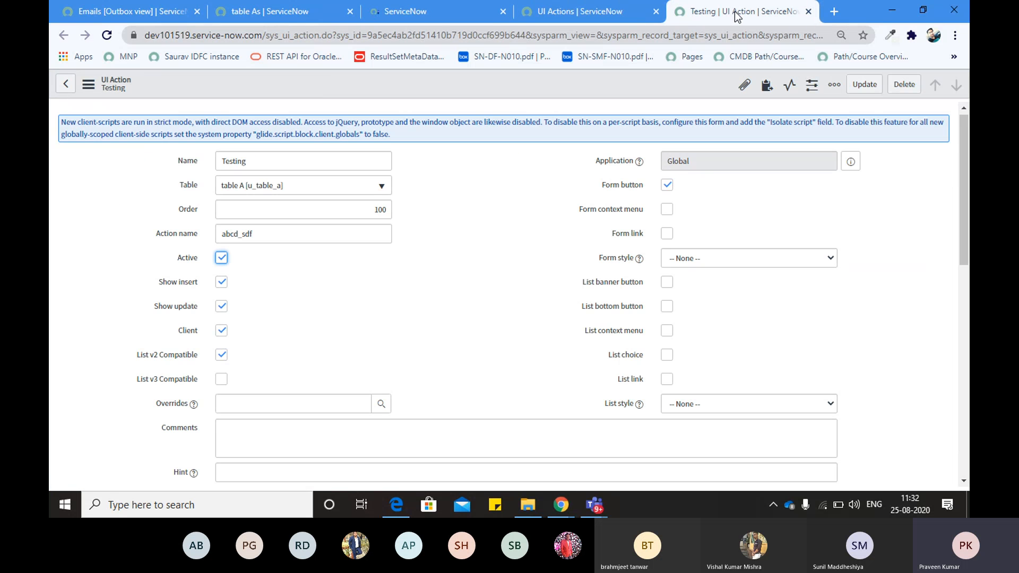
drag(154, 282, 206, 297)
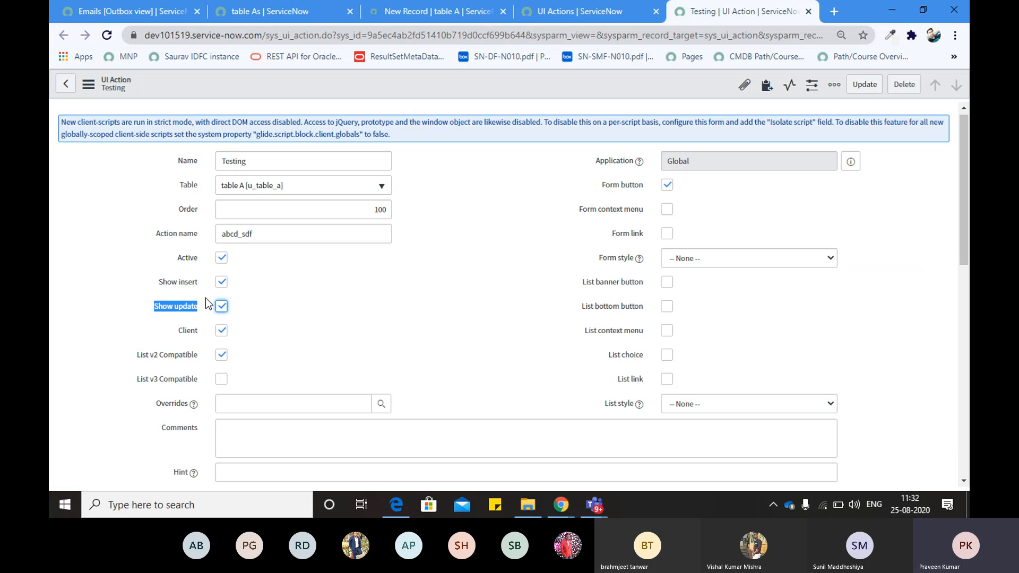
click(206, 298)
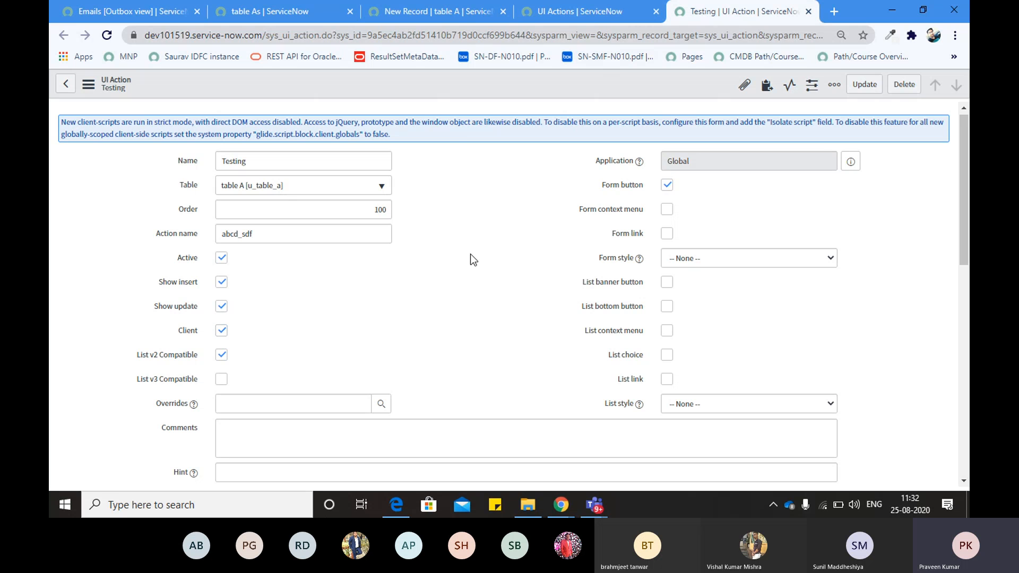
right_click(706, 19)
key(Escape)
click(599, 13)
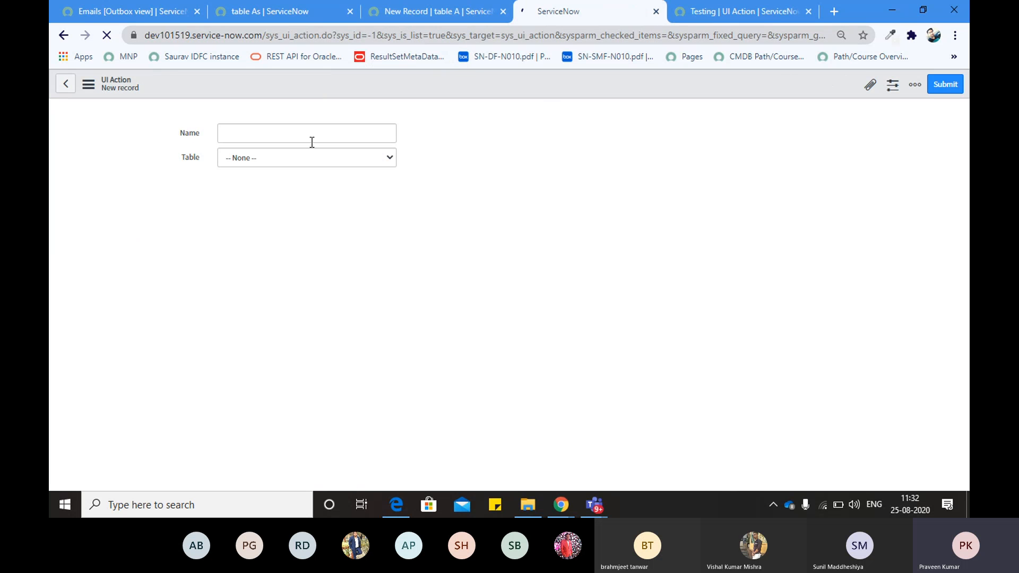
click(712, 11)
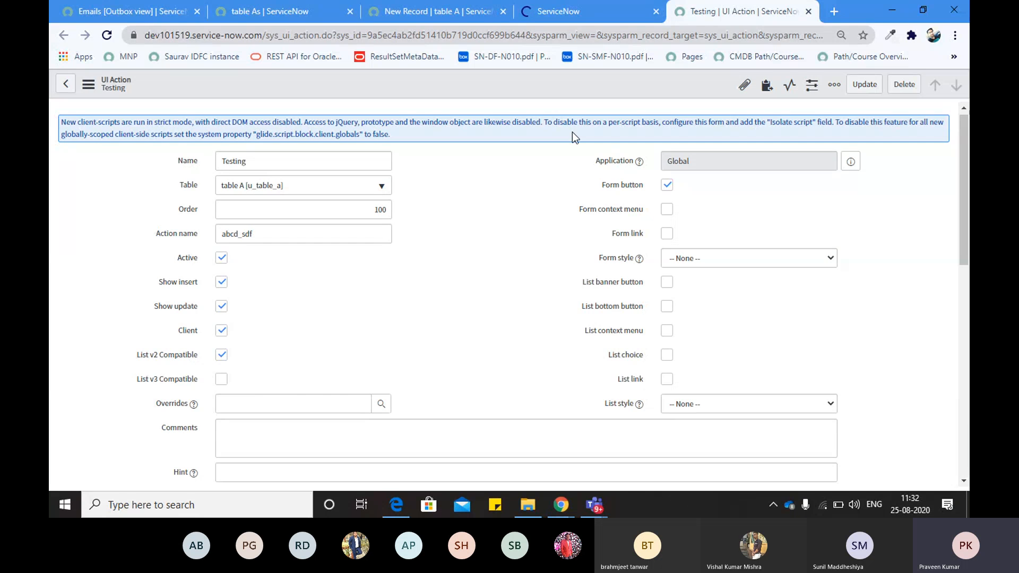
Bring up the blank new UI Action form with Table preset to table A
click(562, 11)
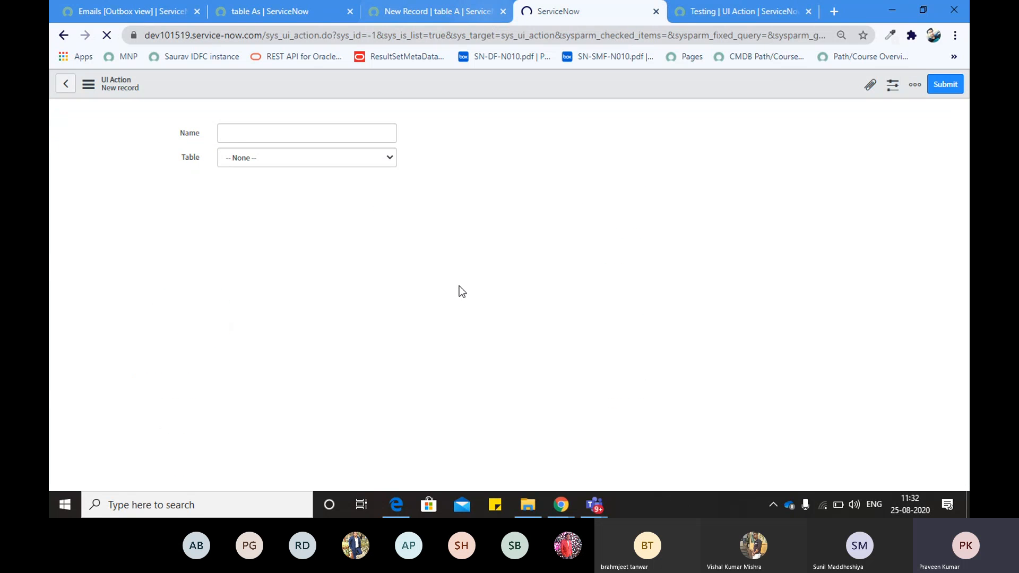
click(436, 12)
click(247, 14)
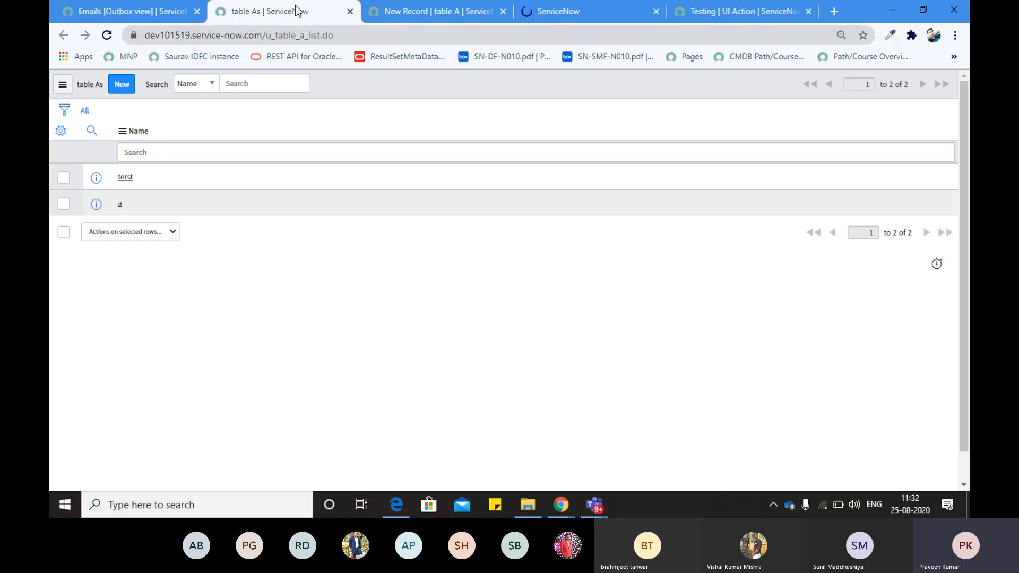
click(374, 8)
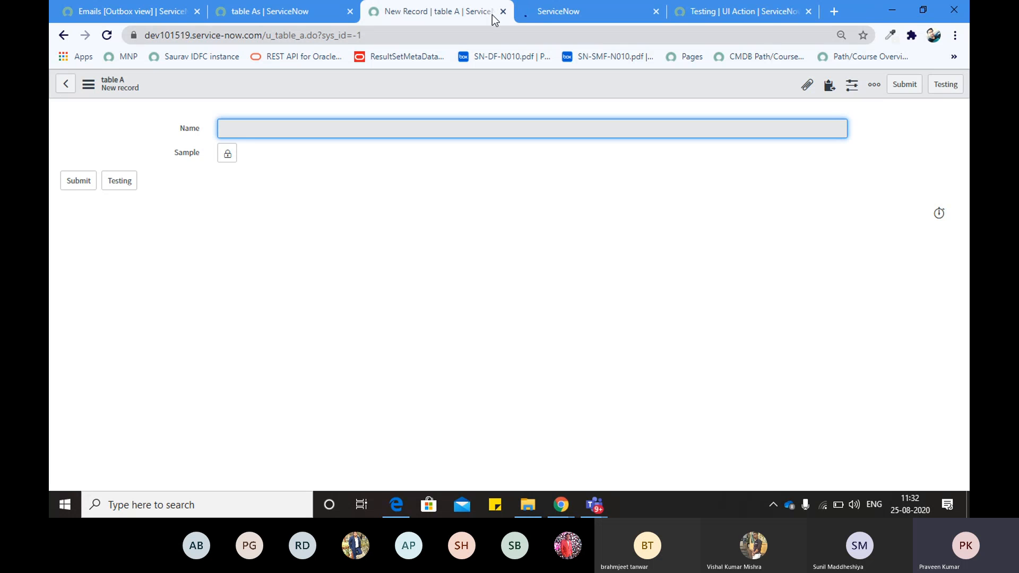
click(562, 11)
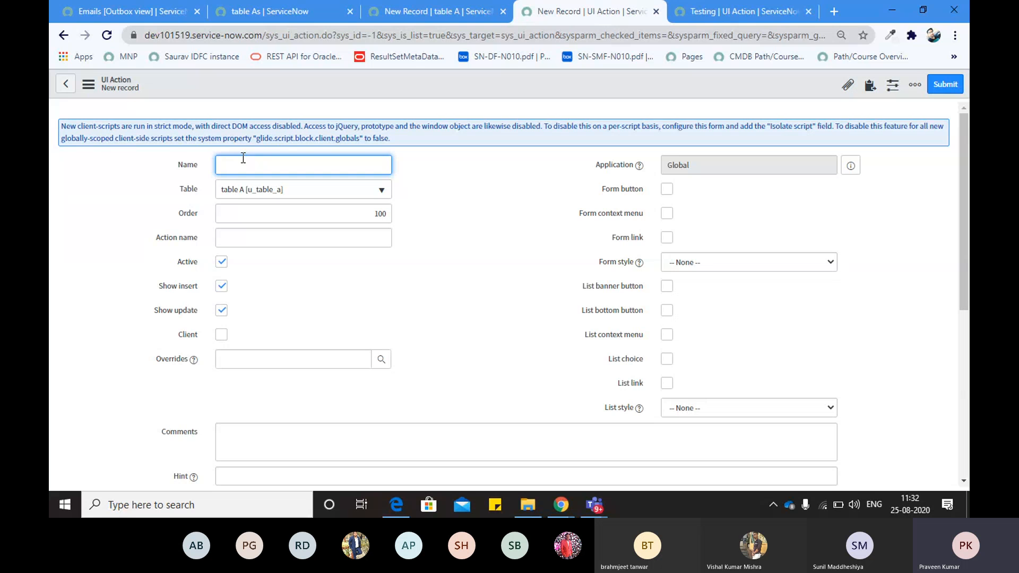
Name the UI Action 'Testing 1' and tick the Client checkbox
text(Testing 1)
click(330, 283)
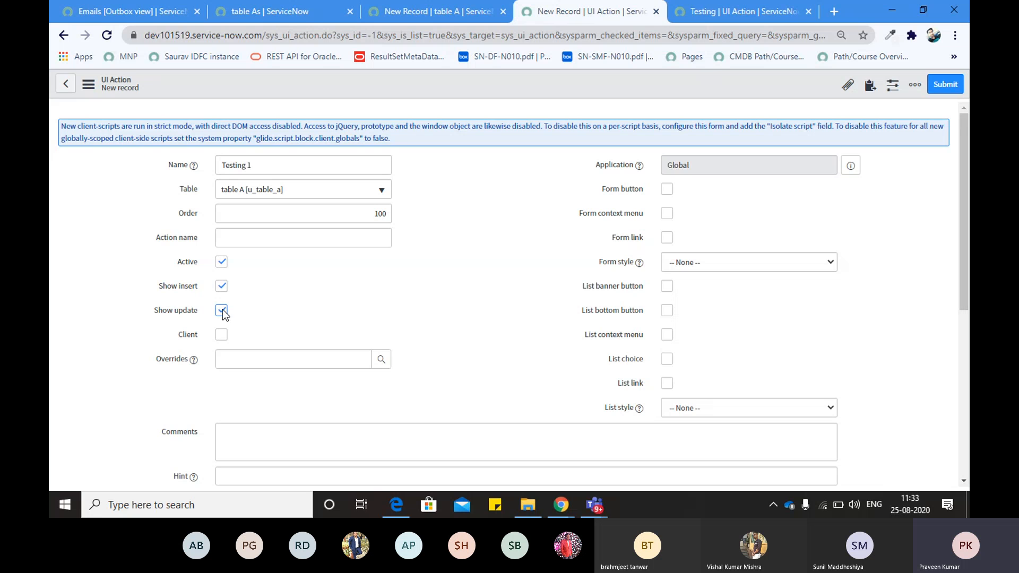
drag(157, 290, 185, 290)
click(271, 302)
scroll(278, 317, down, 1)
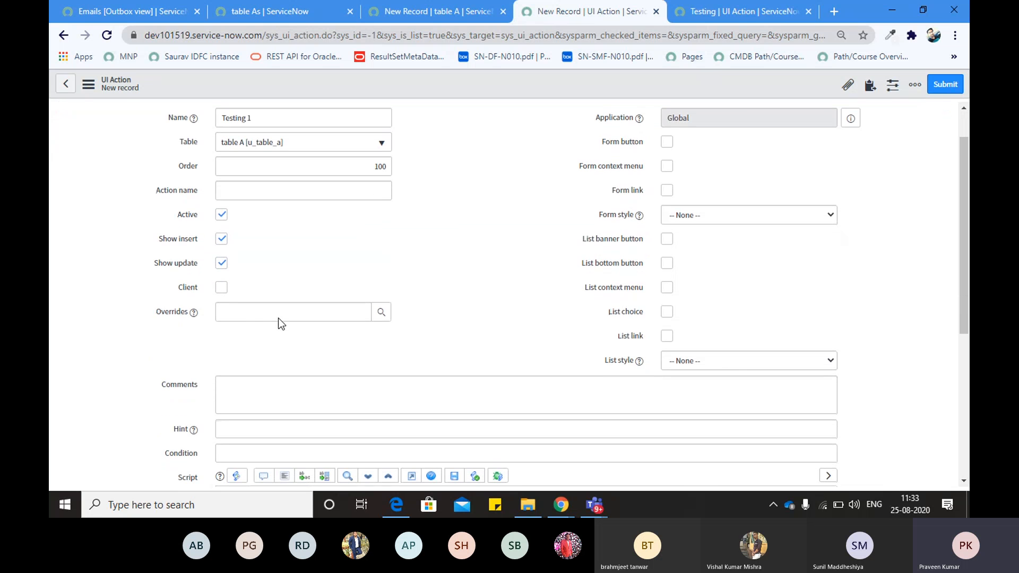
click(221, 287)
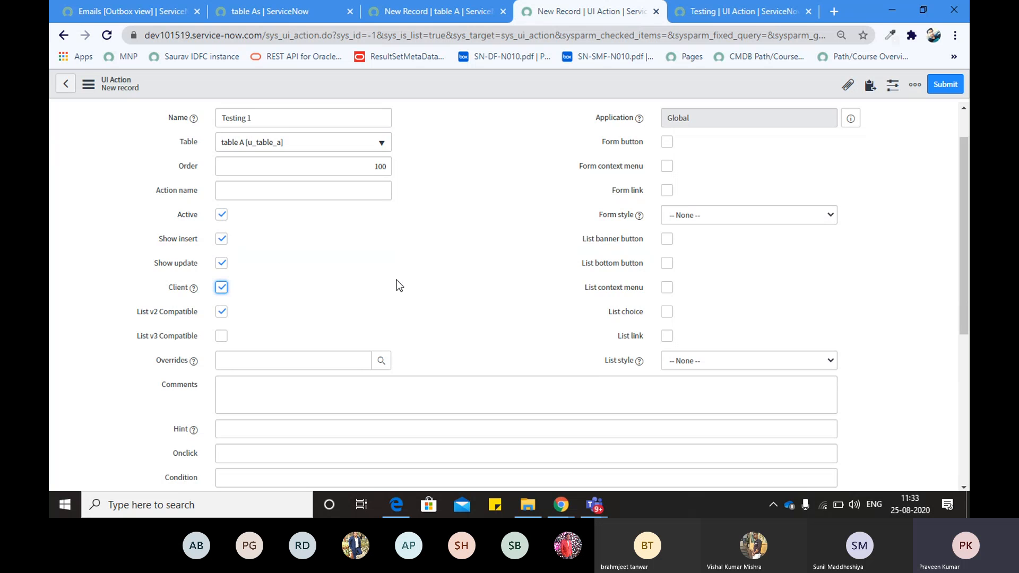
Note the List v2 and v3 Compatible settings, then set Onclick to callMeHere()
scroll(397, 282, down, 1)
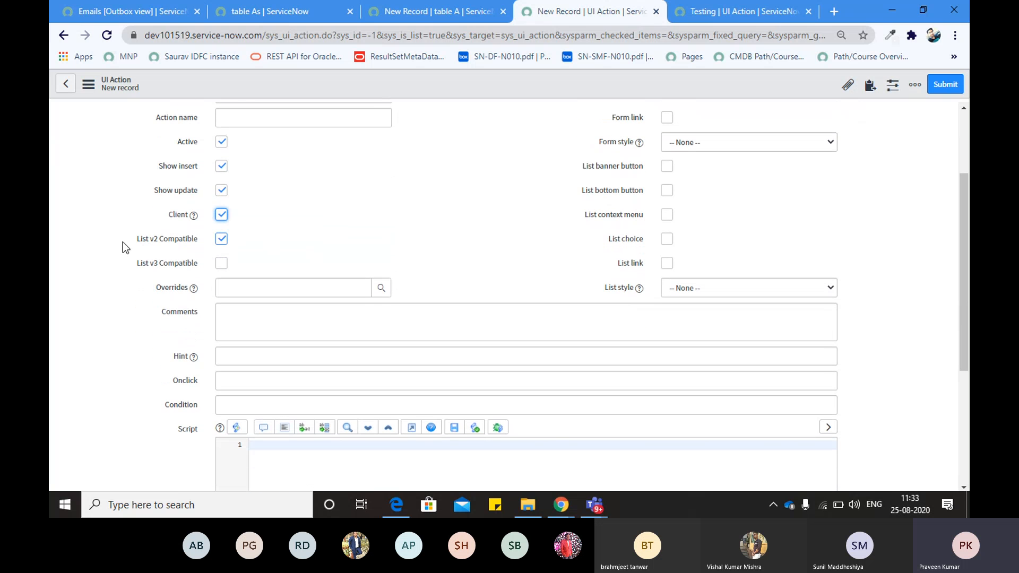
drag(122, 241, 222, 239)
click(272, 235)
drag(130, 264, 209, 263)
click(508, 248)
scroll(520, 247, up, 1)
scroll(450, 263, down, 1)
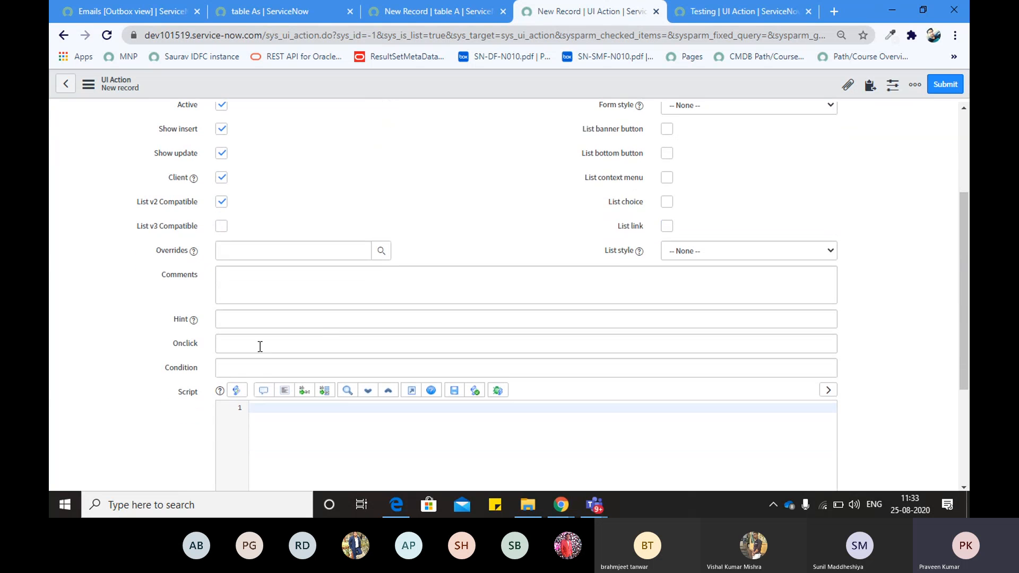
click(233, 345)
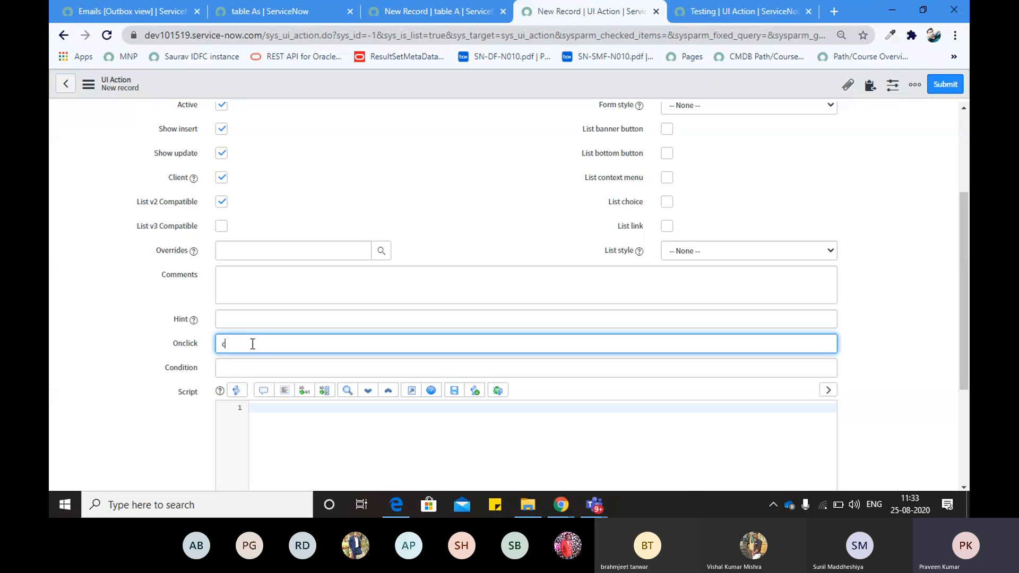
text(aall)
text(M)
text(L)
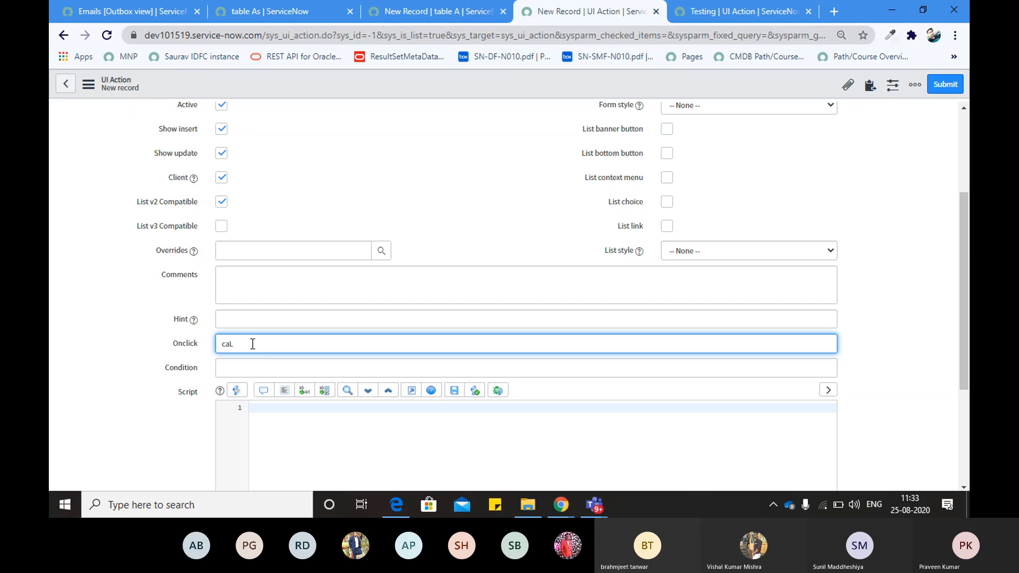
text(llME)
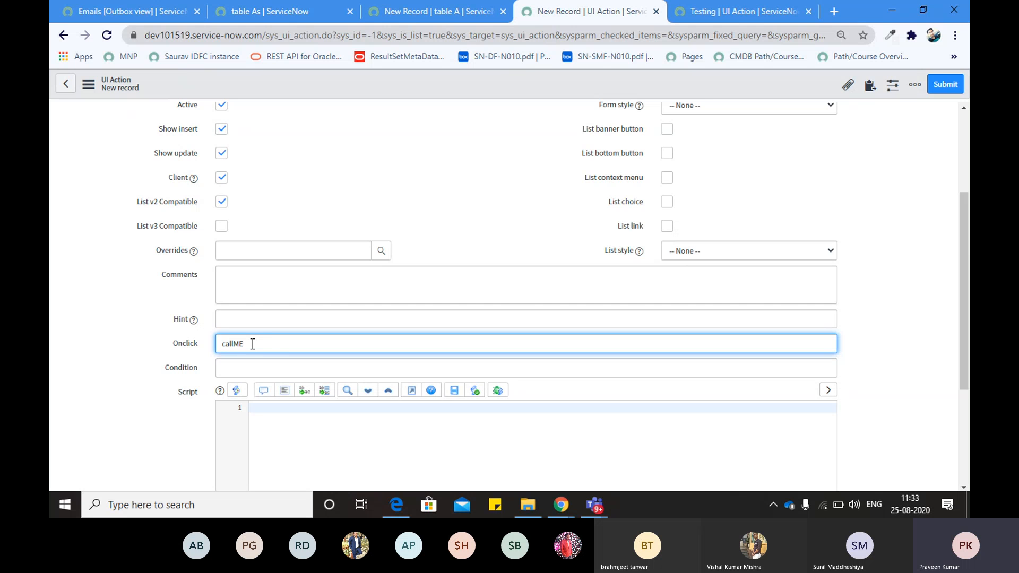
text(H)
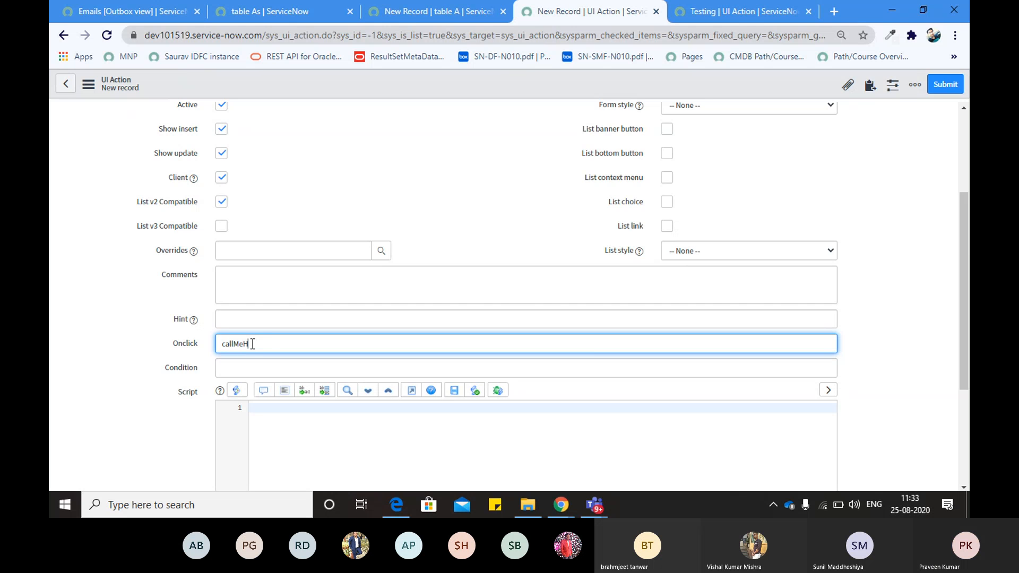
text(ere())
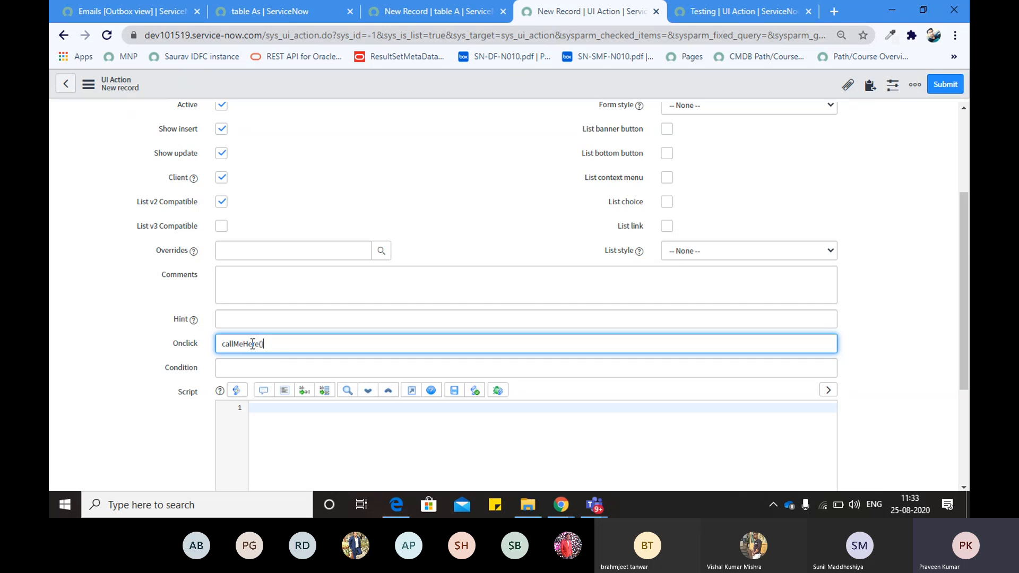
click(176, 352)
Begin the script with 'function callMeHere(){' on line 1
click(274, 415)
text(functio)
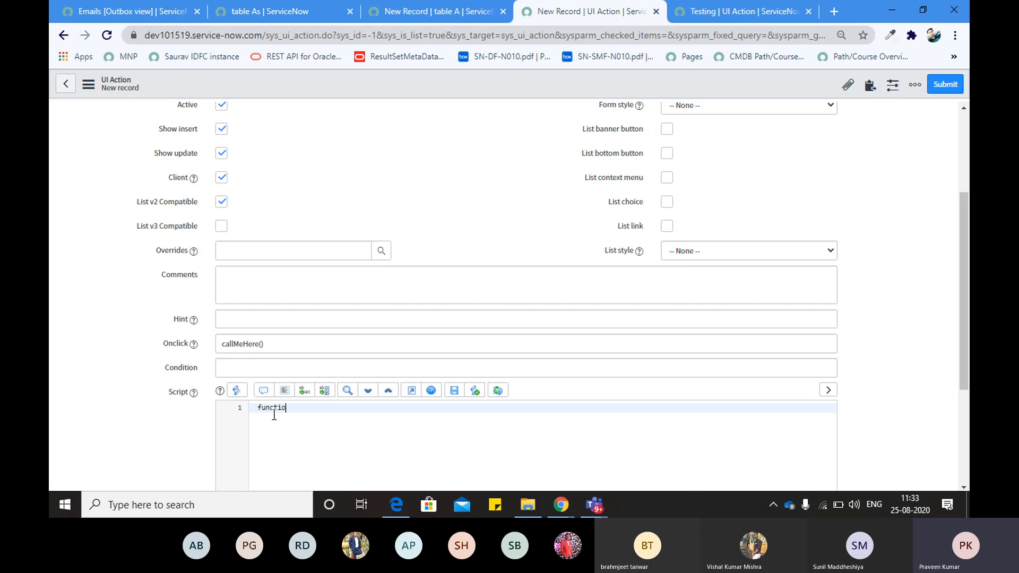
text(n callMeHere(){)
key(Return)
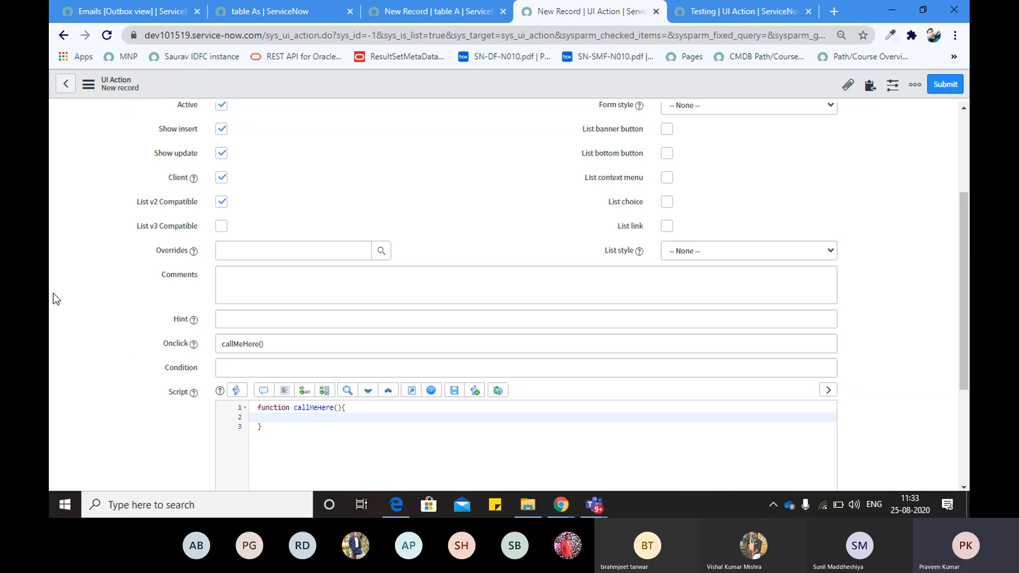
scroll(53, 293, up, 1)
scroll(53, 293, up, 3)
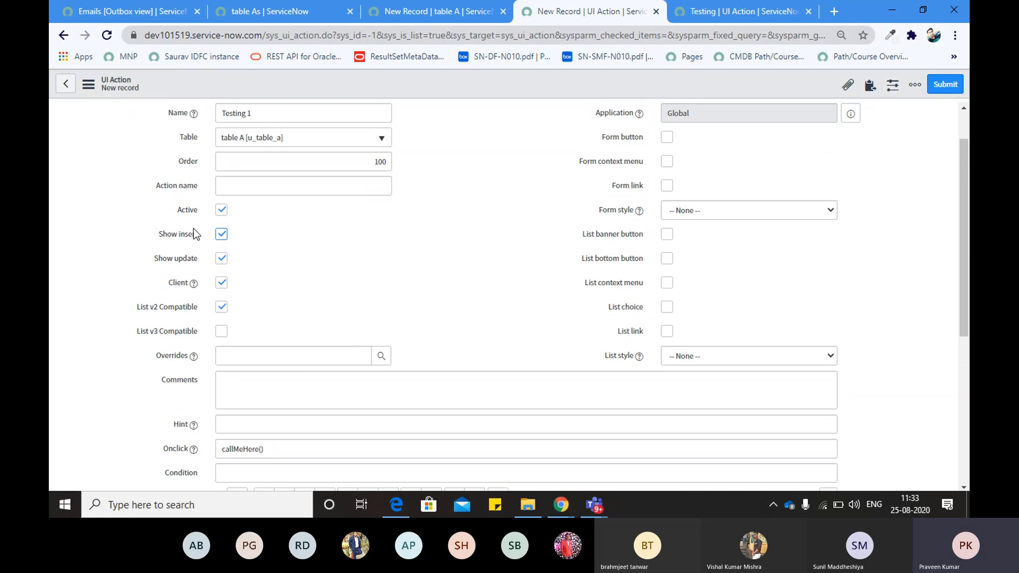
scroll(190, 219, up, 1)
Add alert("ALert 1"); inside the callMeHere() function body
triple_click(260, 165)
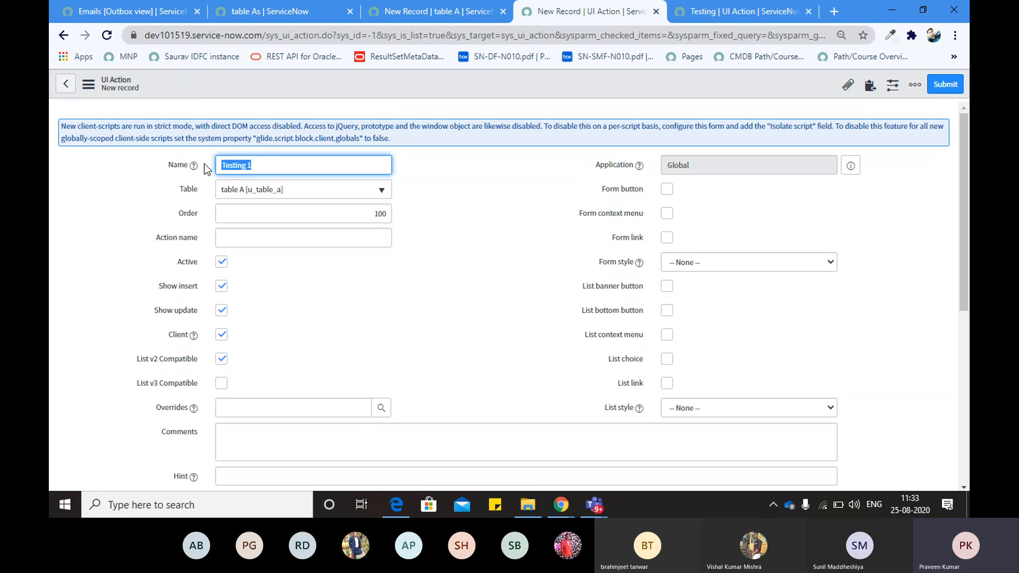
scroll(143, 253, down, 4)
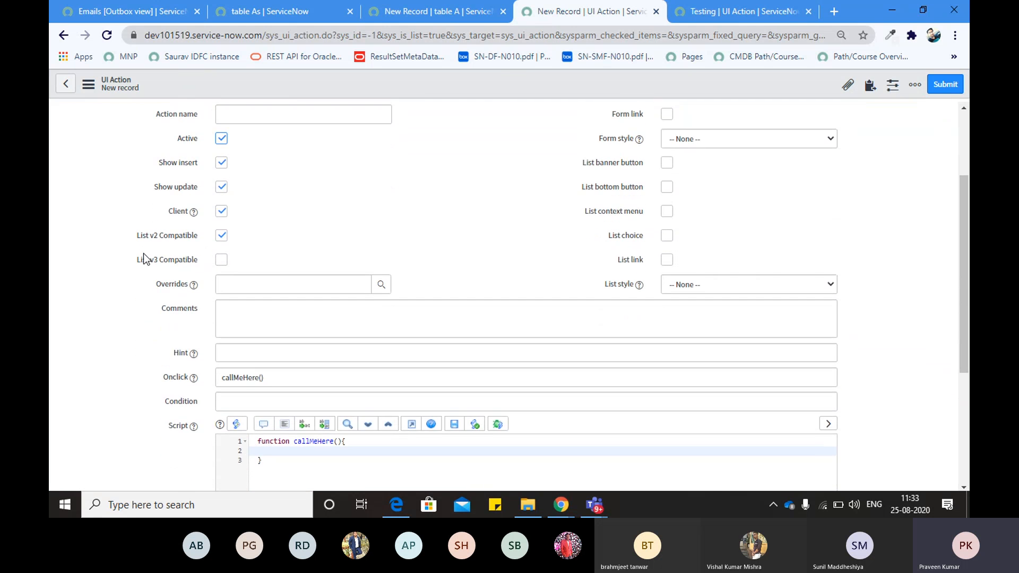
scroll(143, 253, down, 2)
scroll(143, 253, up, 6)
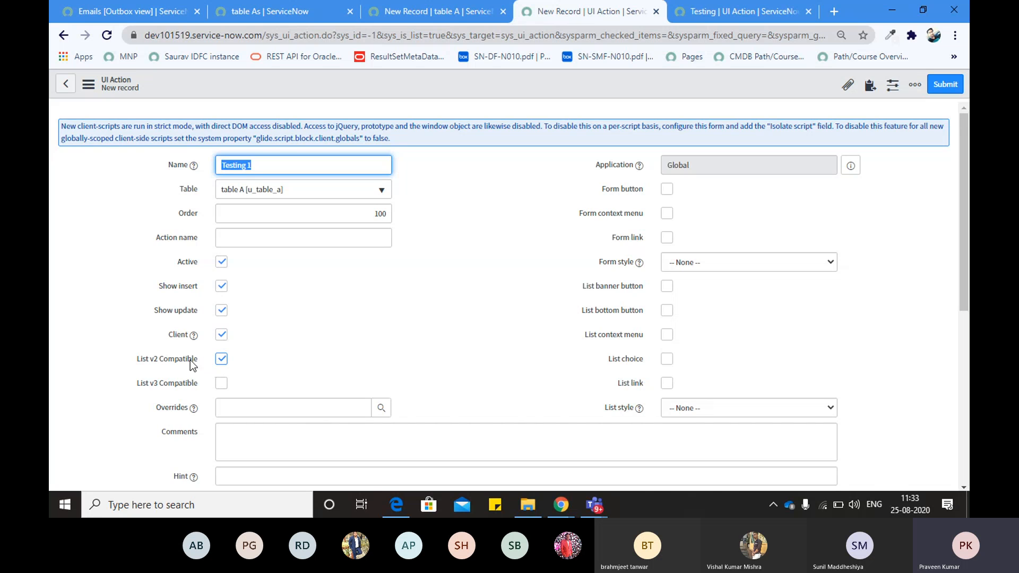
scroll(146, 363, down, 3)
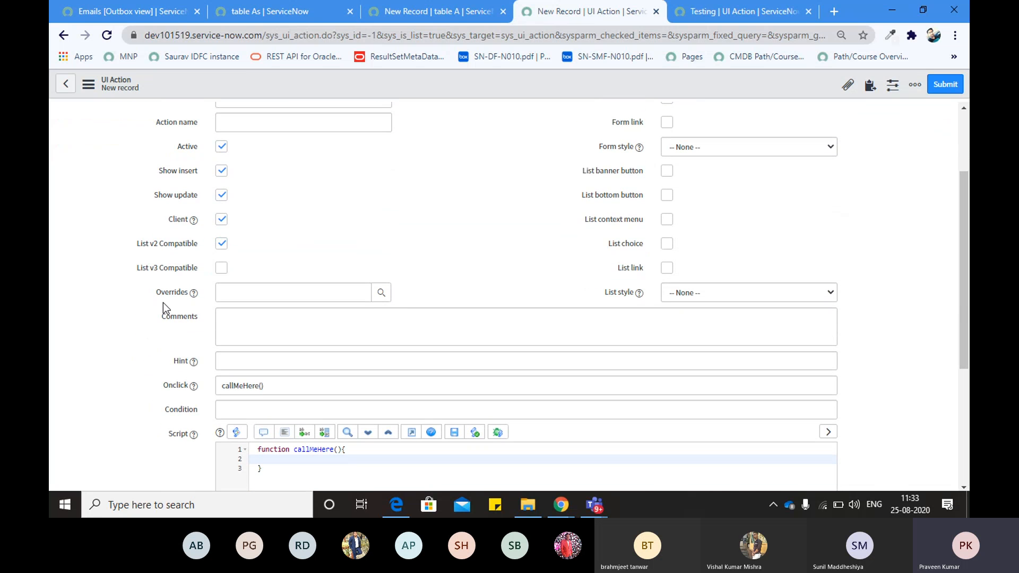
scroll(453, 203, up, 3)
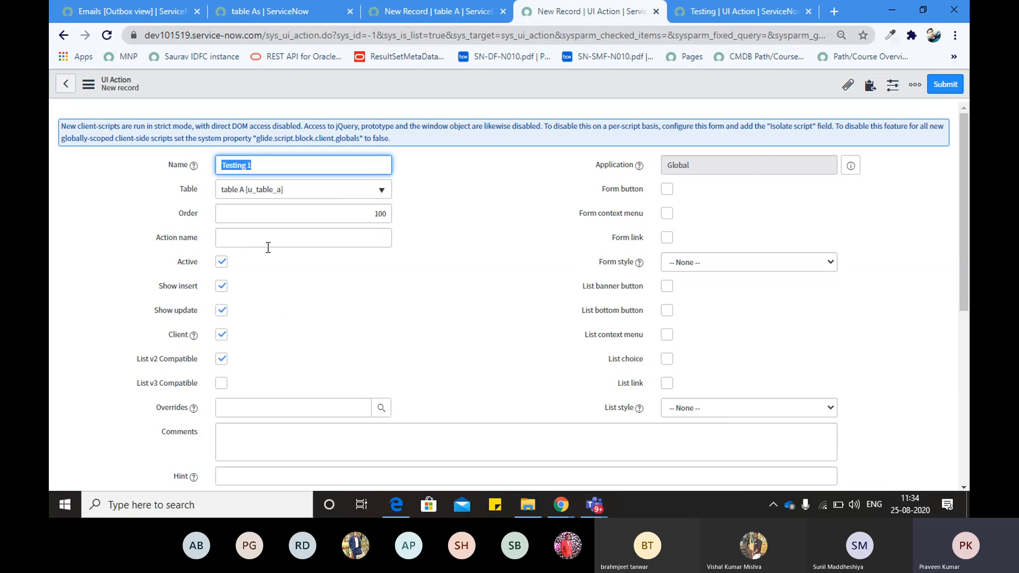
scroll(244, 287, down, 5)
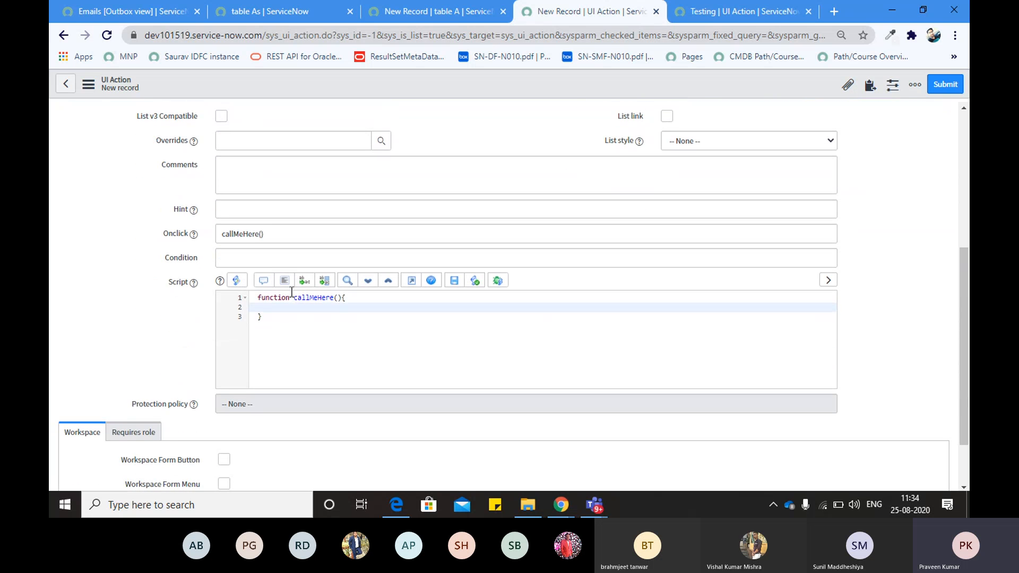
text(alert();)
key(Left)
text(")
text(This i)
key(BackSpace)
key(BackSpace)
key(BackSpace)
key(BackSpace)
key(BackSpace)
key(BackSpace)
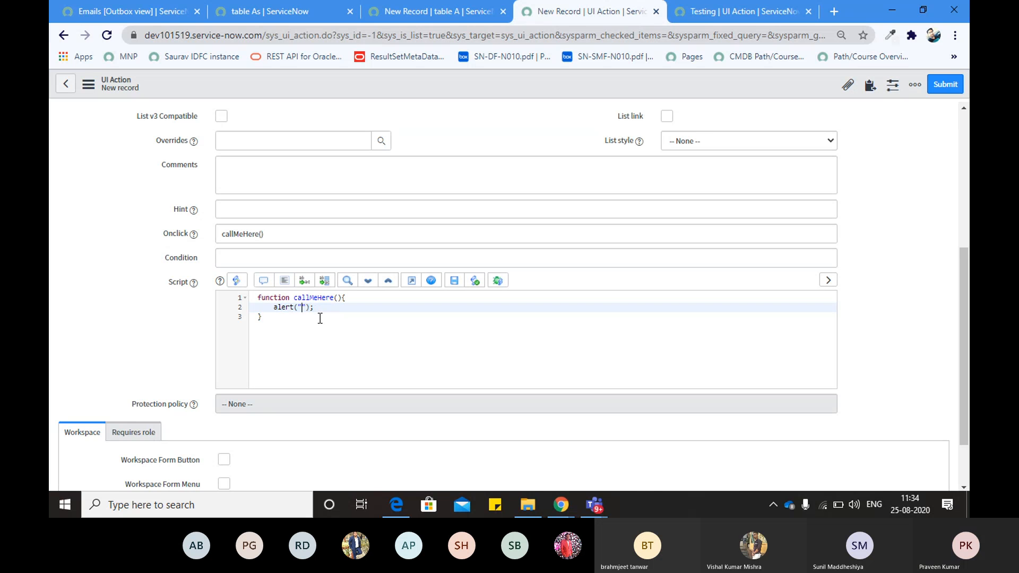
text(ALert 1)
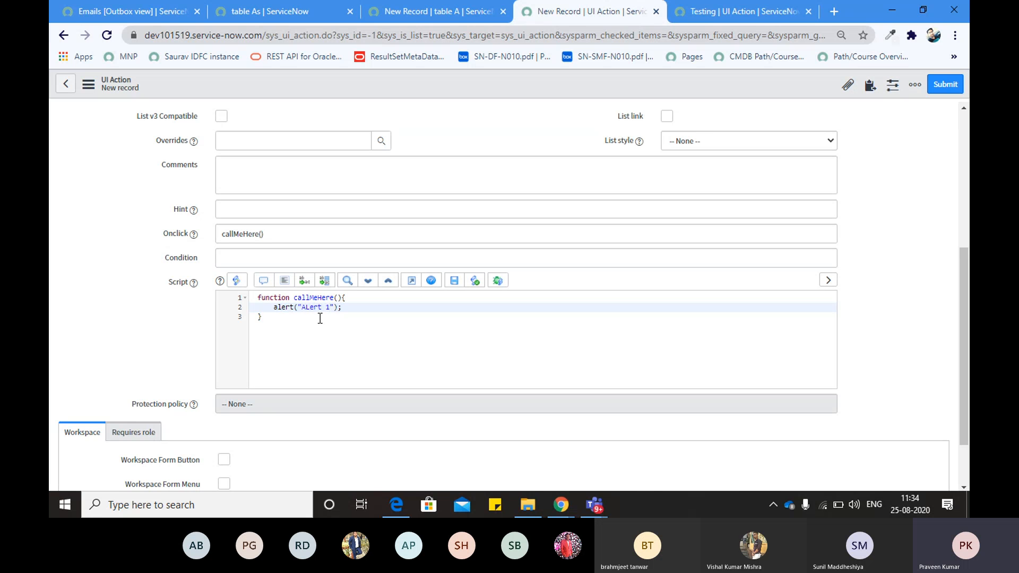
Save the Testing 1 UI Action record and point out the Form button option
right_click(497, 91)
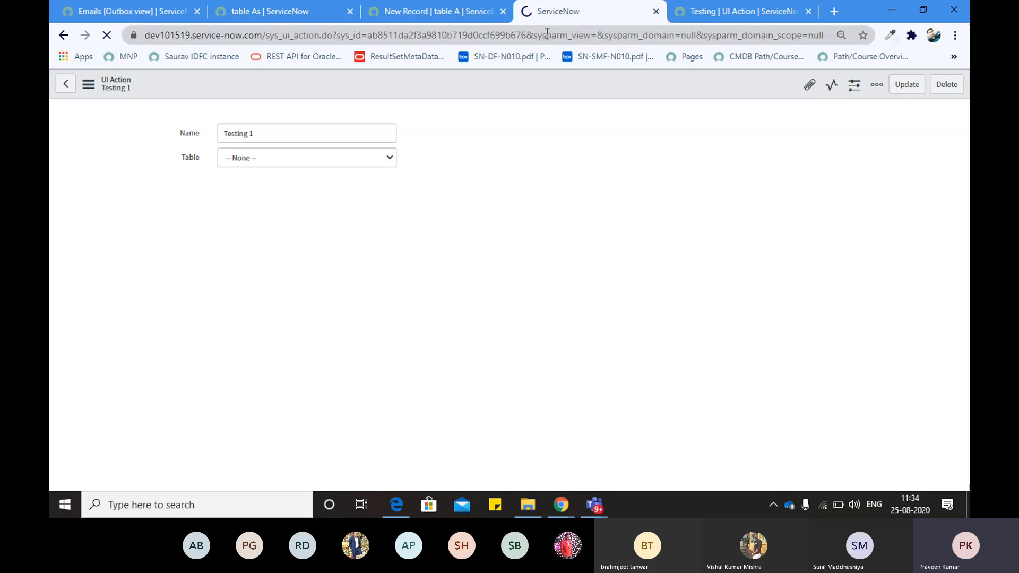
click(486, 36)
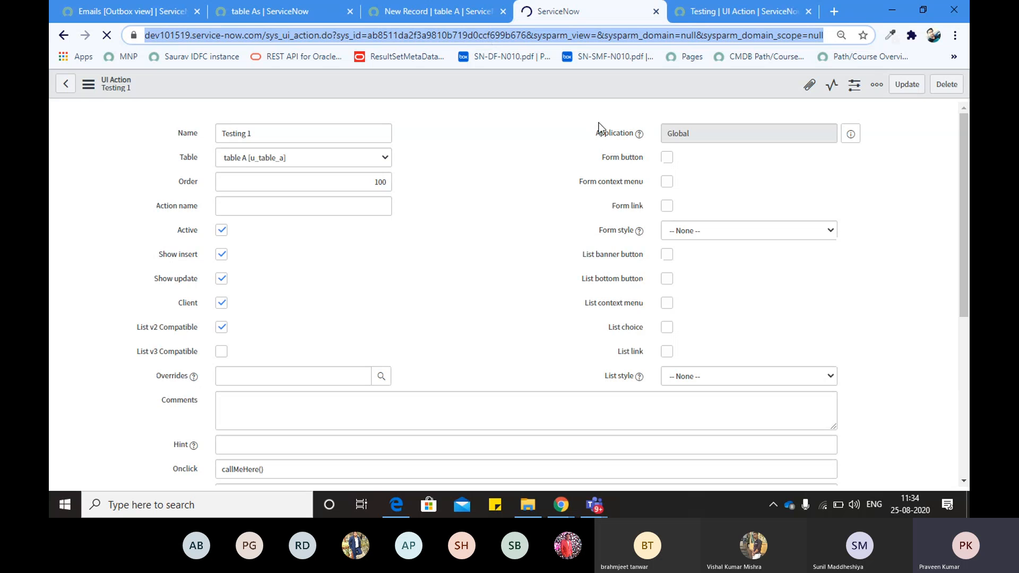
drag(601, 157, 645, 160)
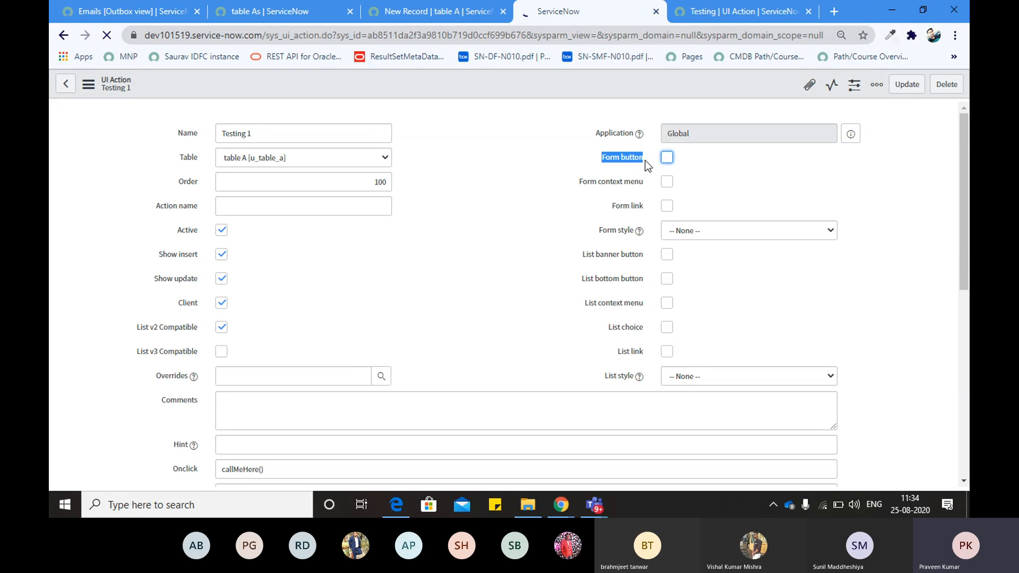
double_click(599, 160)
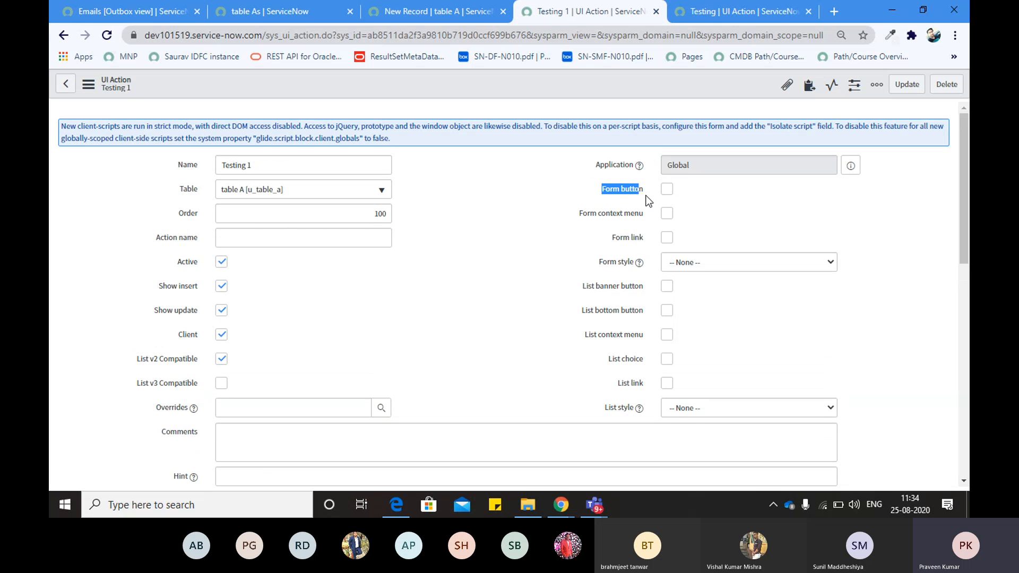
drag(644, 192, 600, 189)
Point out the Form context menu, Form link and List banner button options
drag(578, 215, 652, 221)
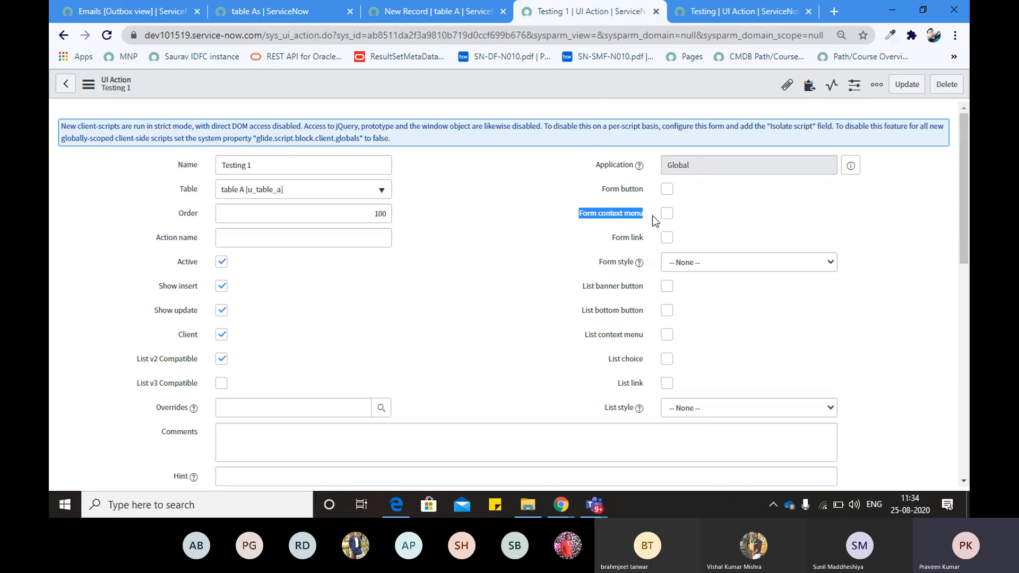
click(494, 96)
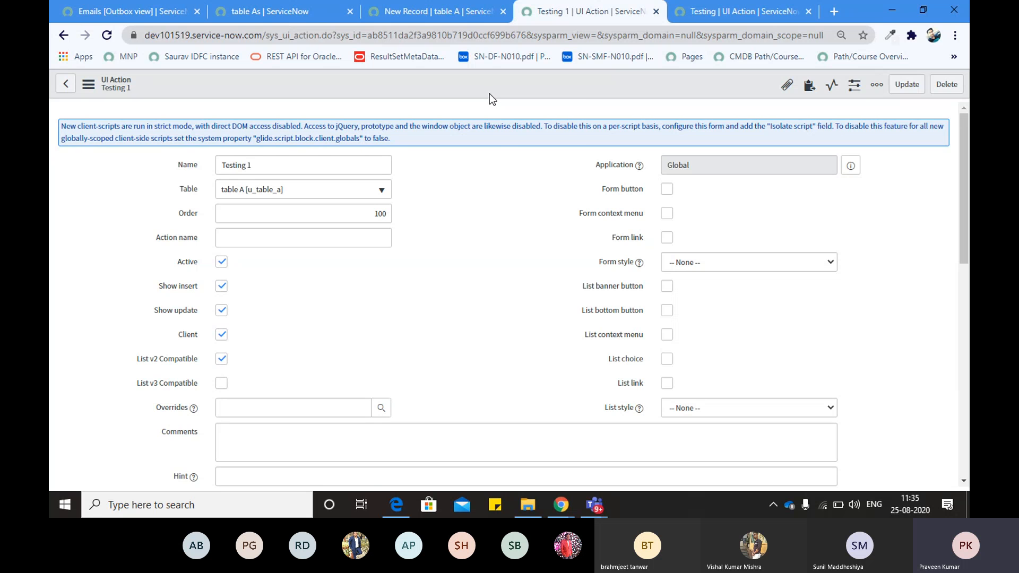
right_click(488, 91)
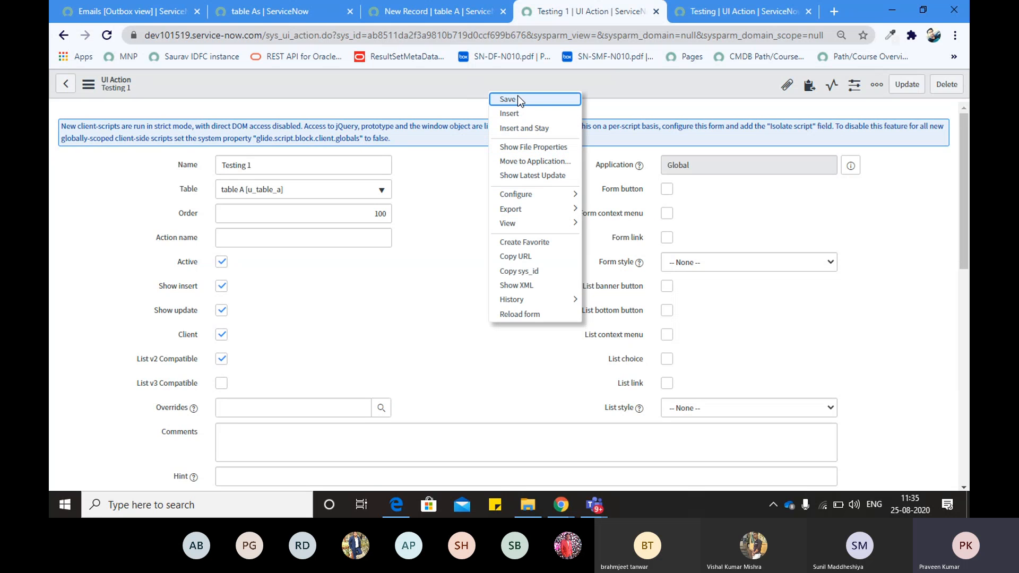
click(461, 160)
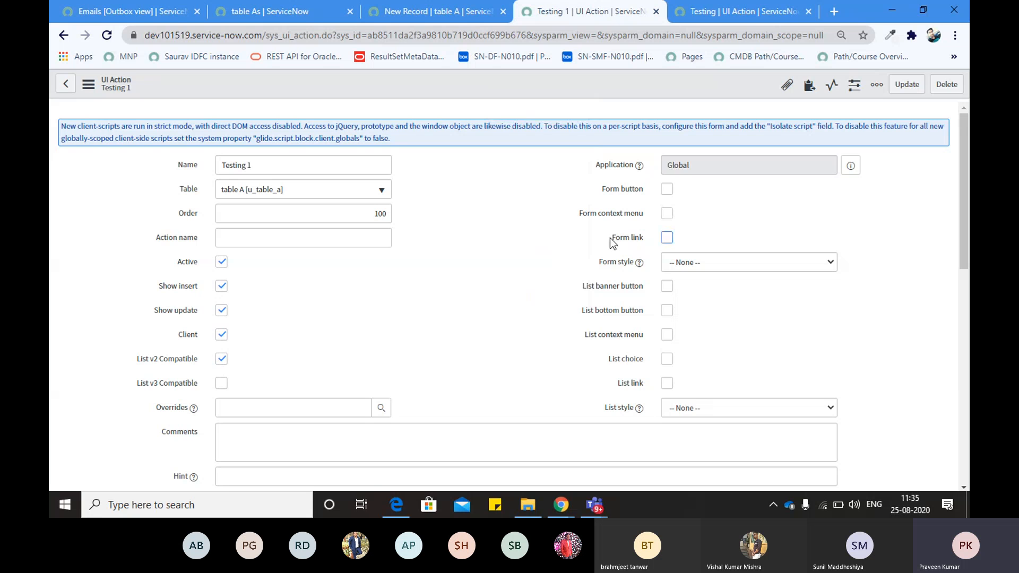
drag(610, 238, 653, 239)
click(424, 285)
scroll(380, 297, down, 15)
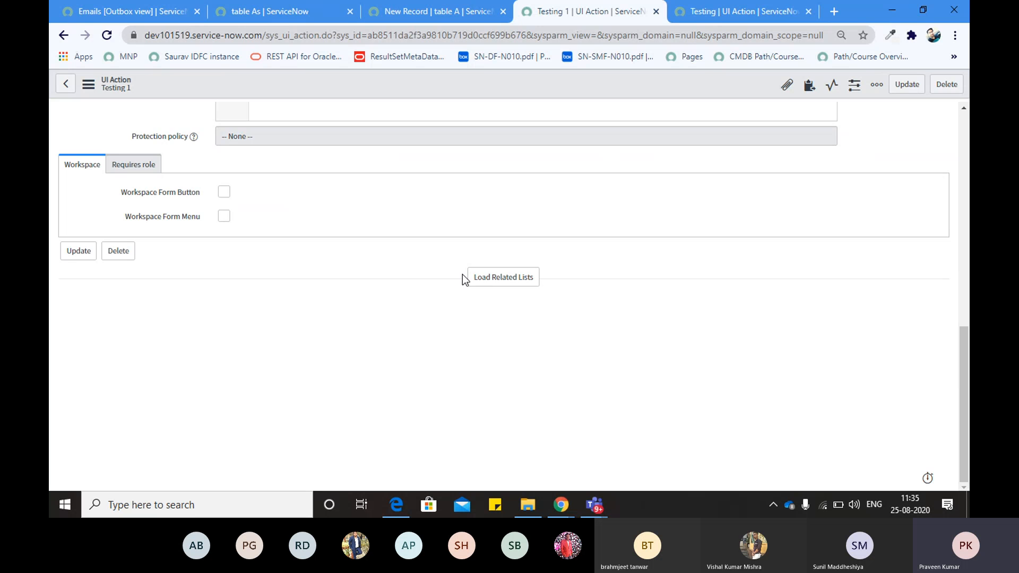
scroll(463, 275, up, 15)
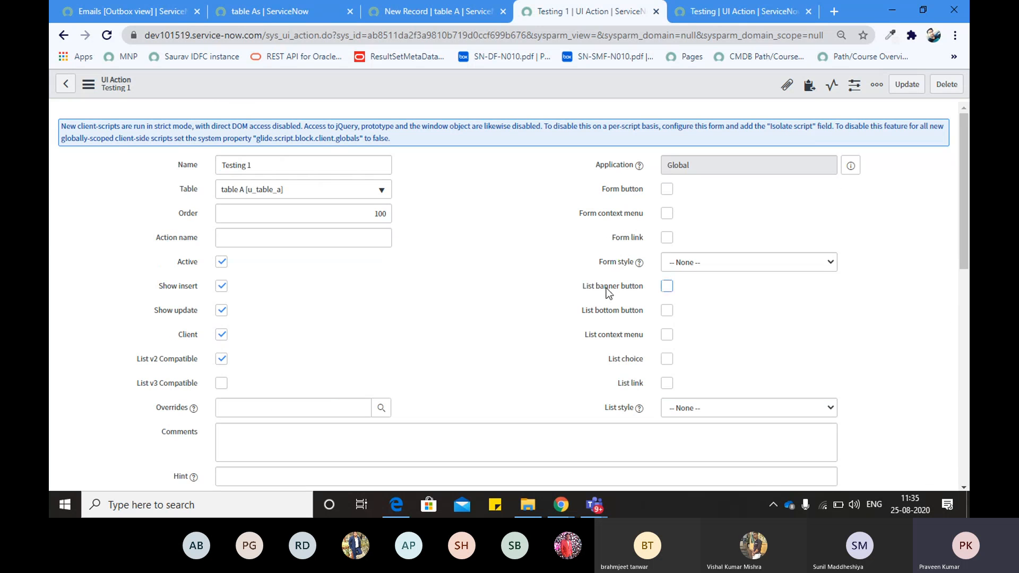
triple_click(642, 291)
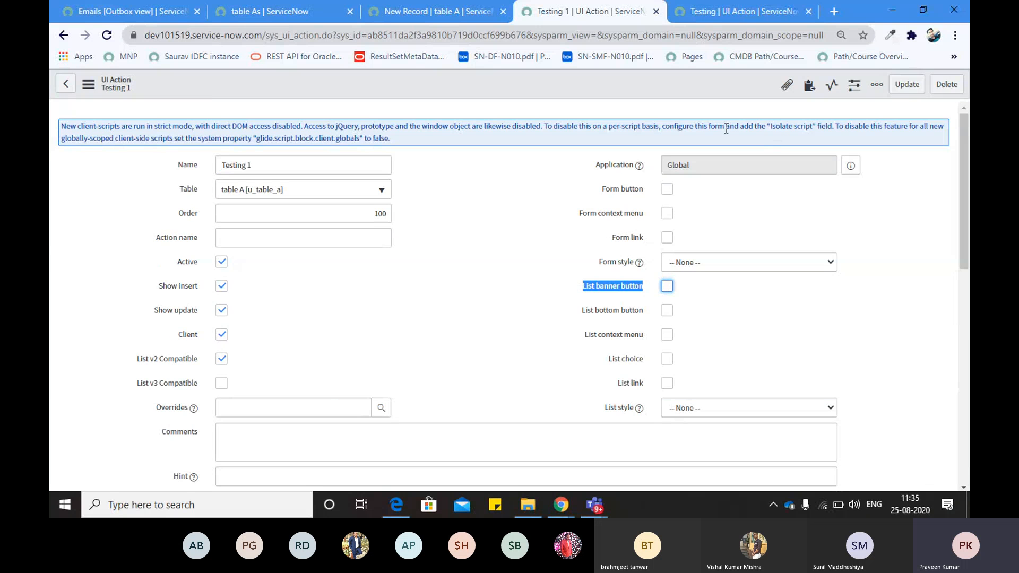
Compare the table A record list with the List bottom button option
click(318, 12)
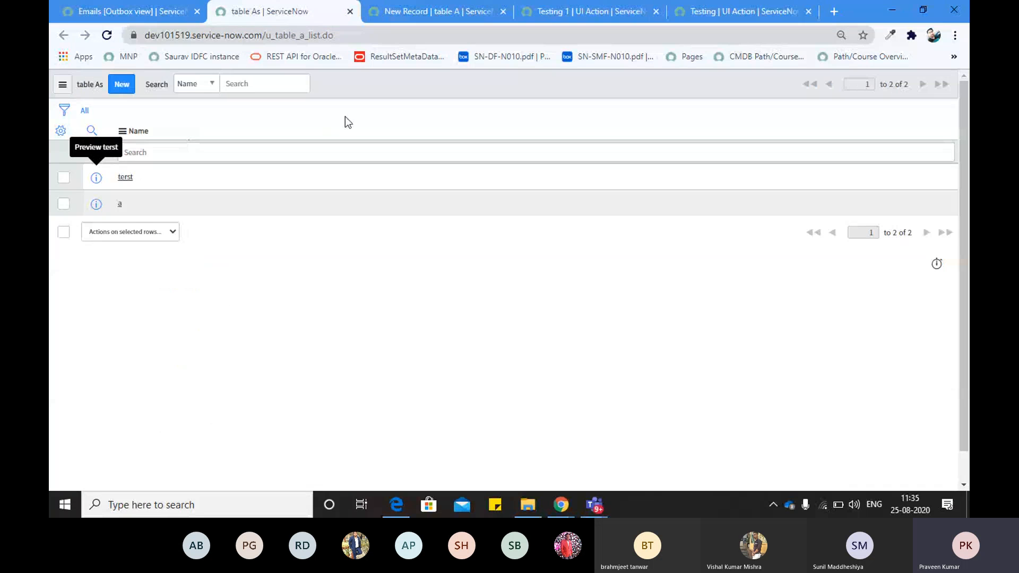
click(586, 12)
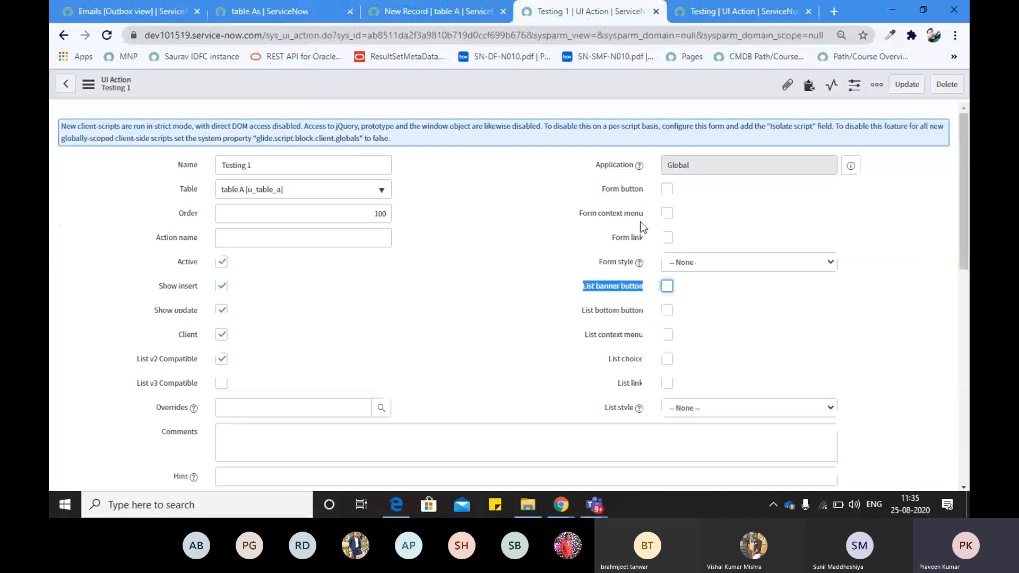
triple_click(576, 318)
click(292, 12)
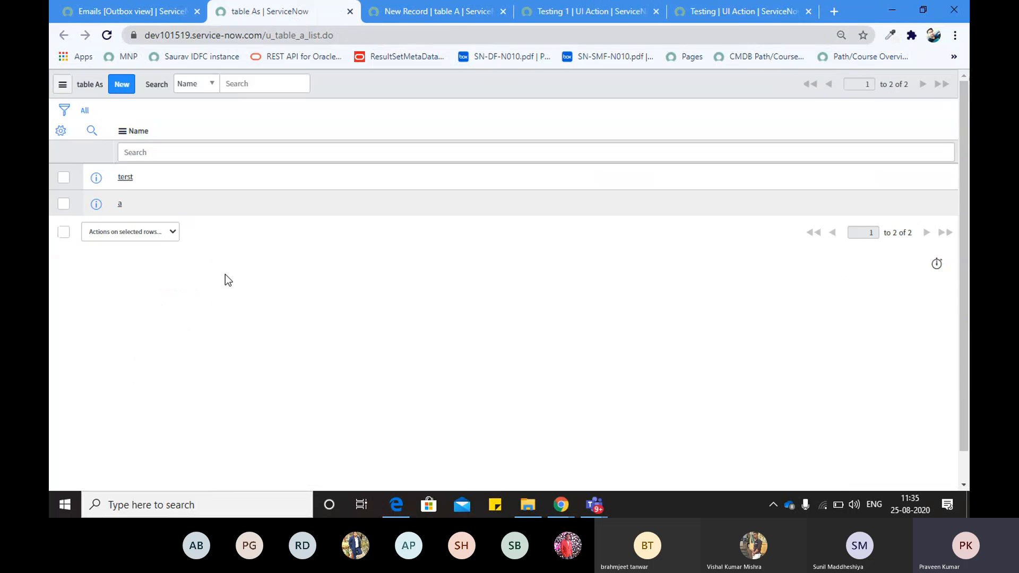
scroll(225, 275, down, 1)
click(167, 201)
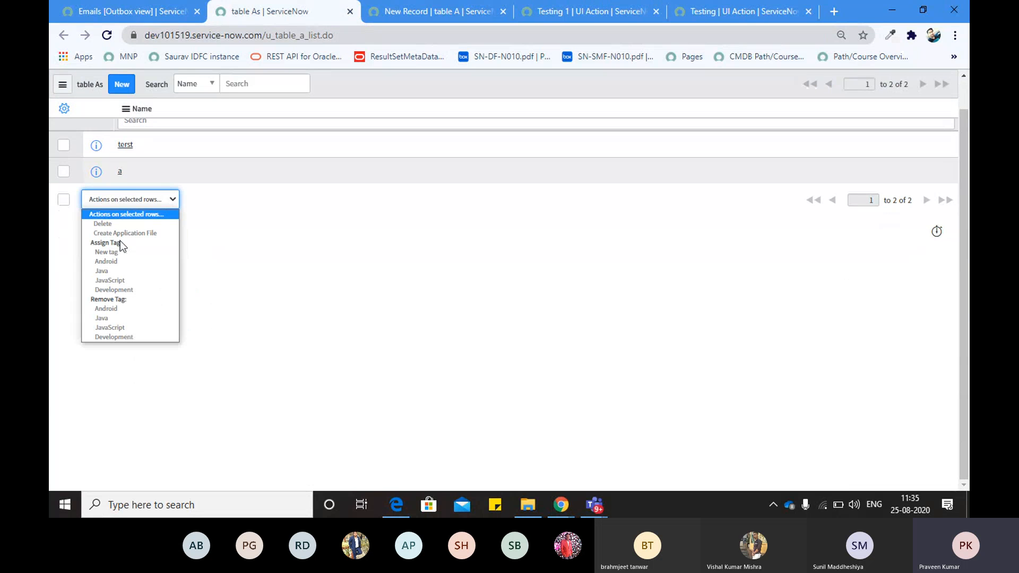
click(273, 255)
click(590, 11)
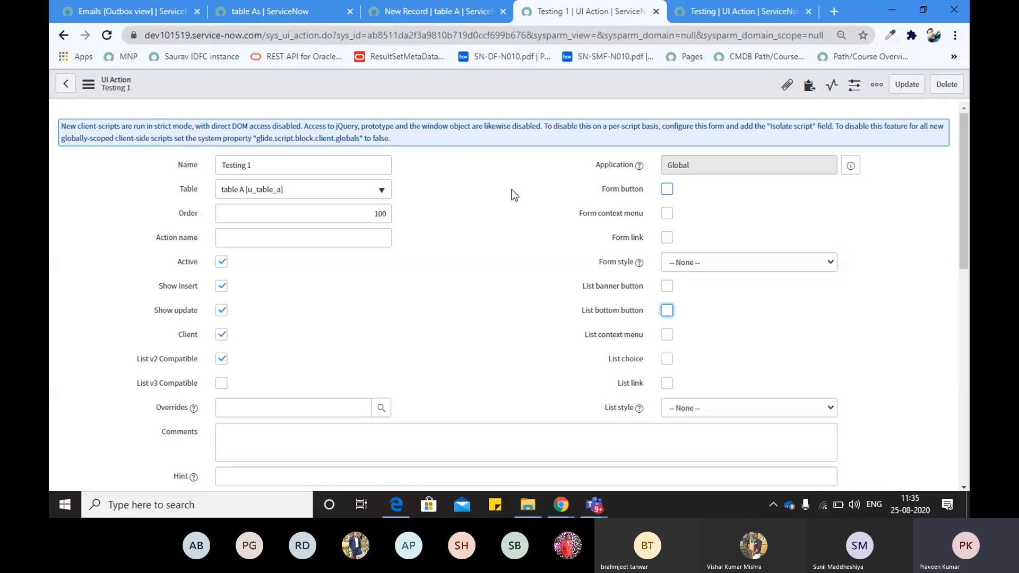
Tick Form button on Testing 1 and save the UI Action
click(665, 189)
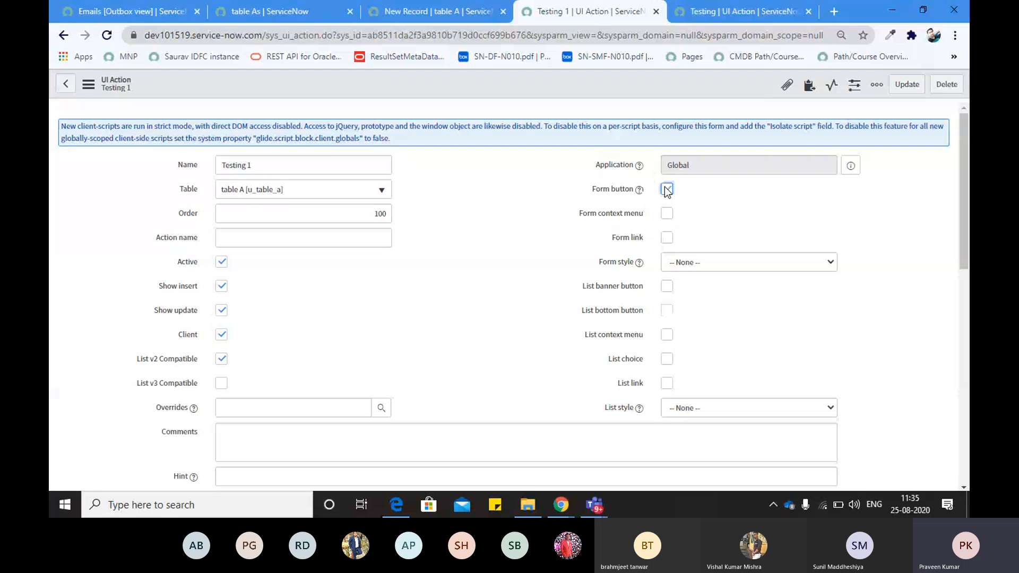
right_click(518, 81)
click(546, 88)
right_click(520, 82)
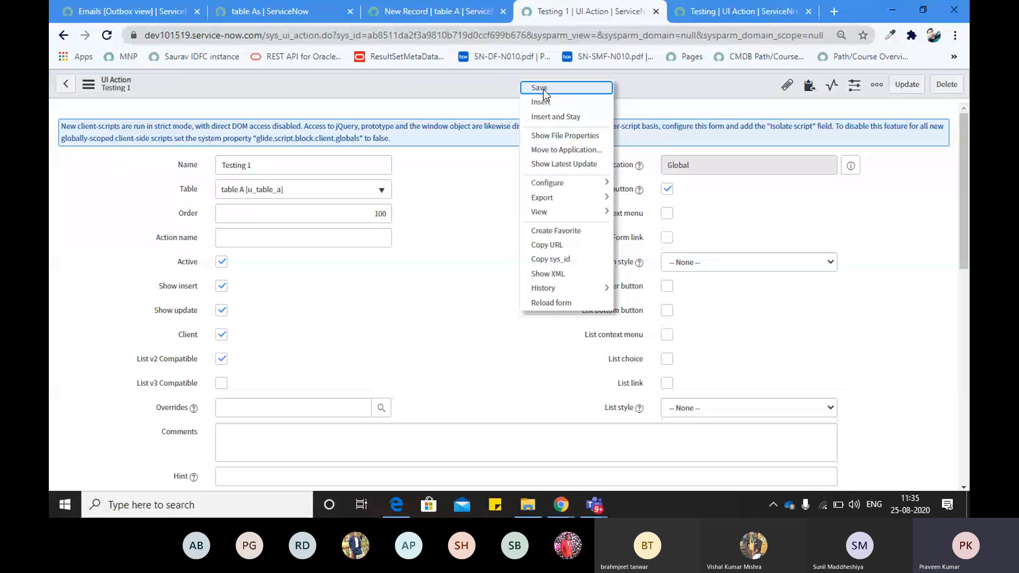
click(544, 90)
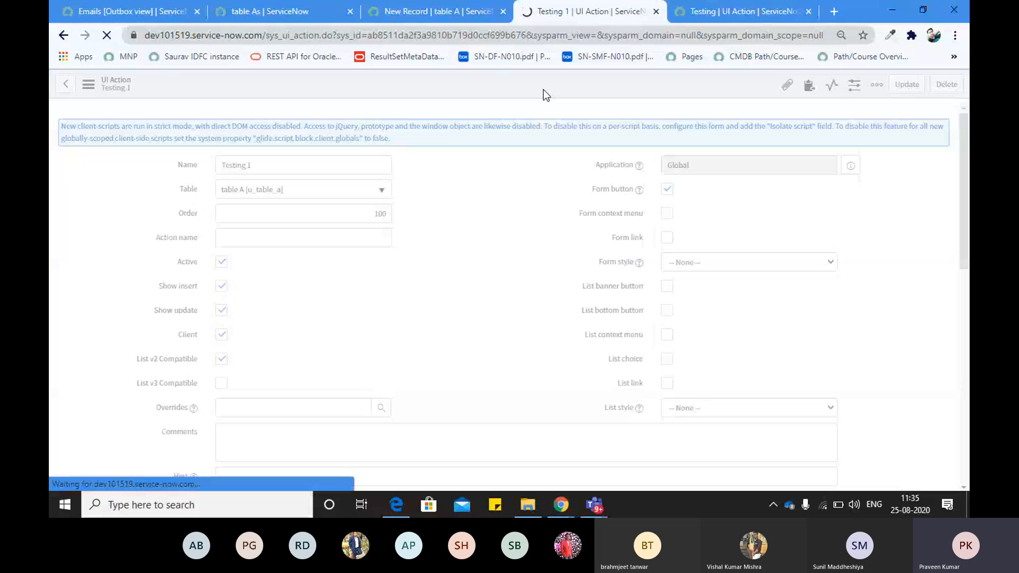
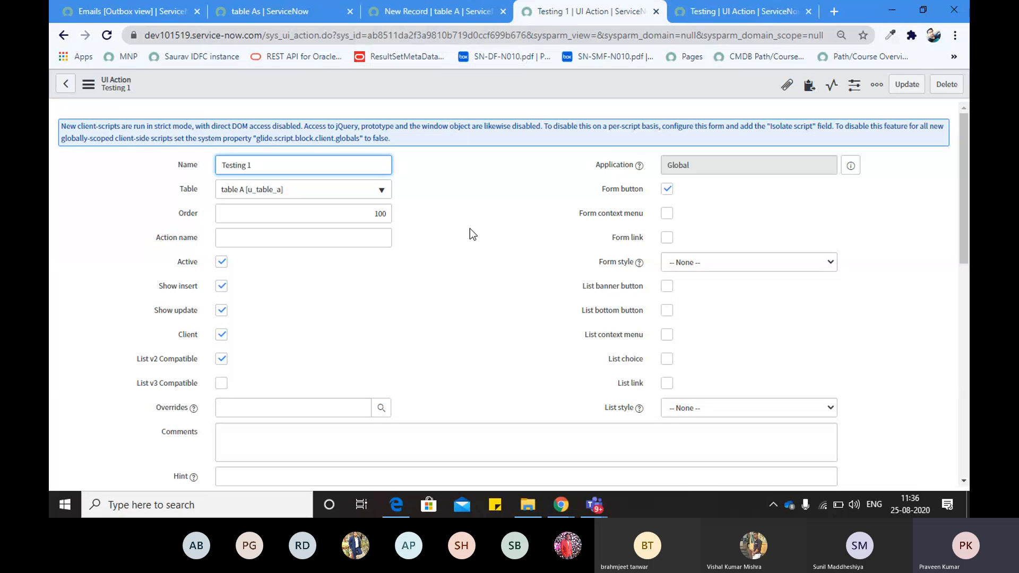
Reload the table A form, run Testing 1 and dismiss its 'ALert 1' alert
click(439, 13)
click(106, 35)
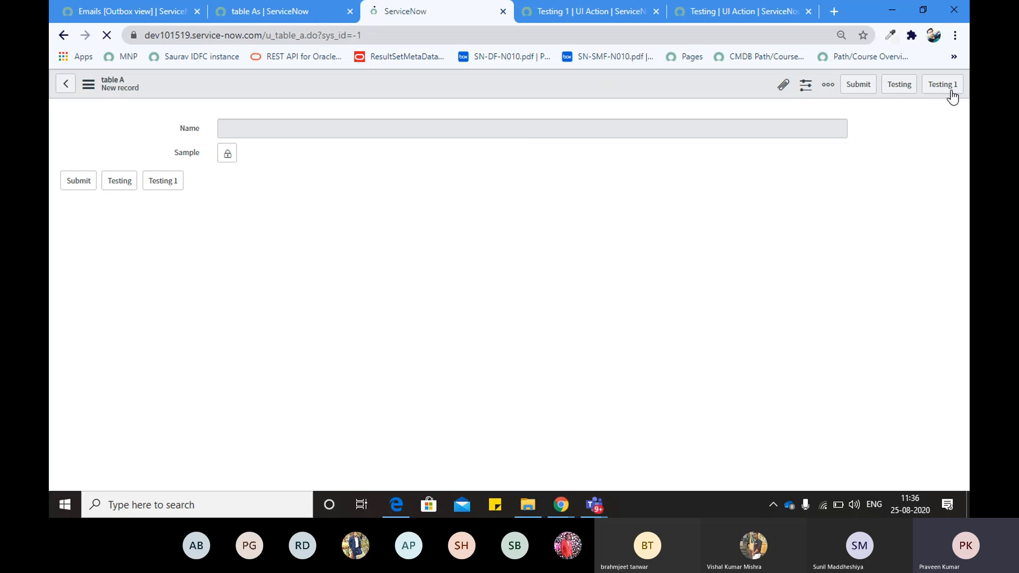
click(950, 88)
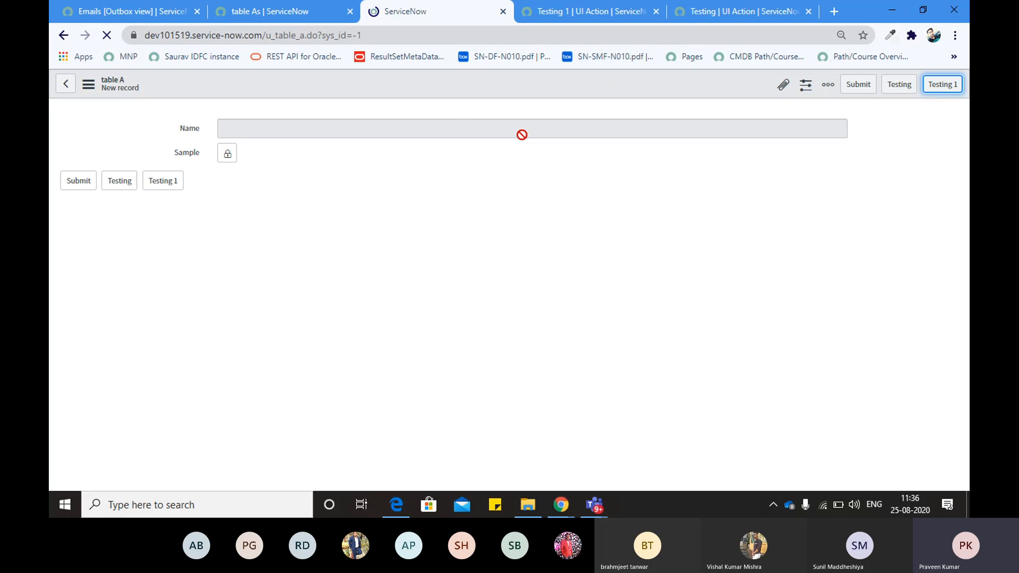
click(942, 87)
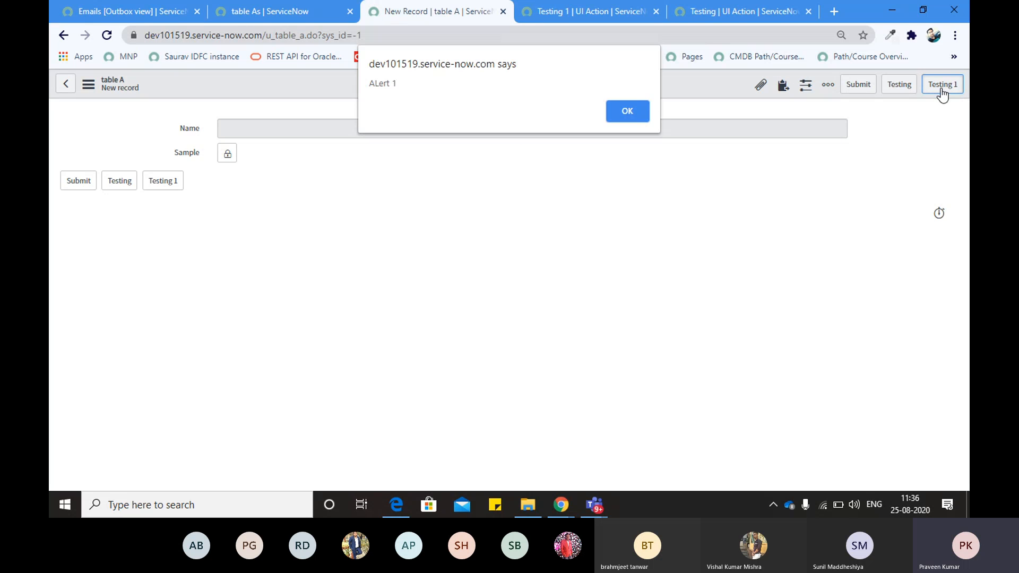
triple_click(386, 83)
click(625, 116)
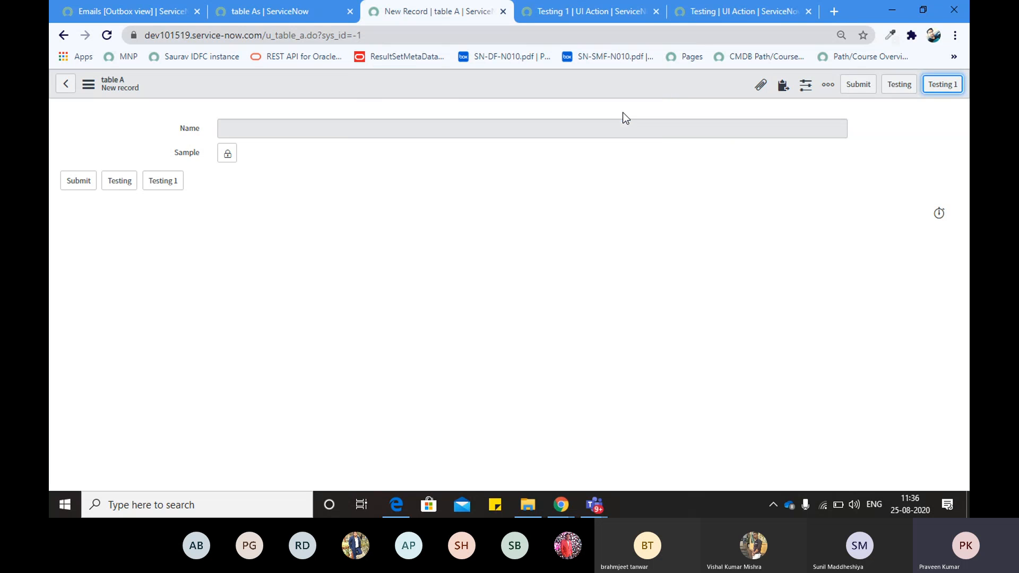
Go back to the Testing 1 UI Action record and look over its fields
click(603, 17)
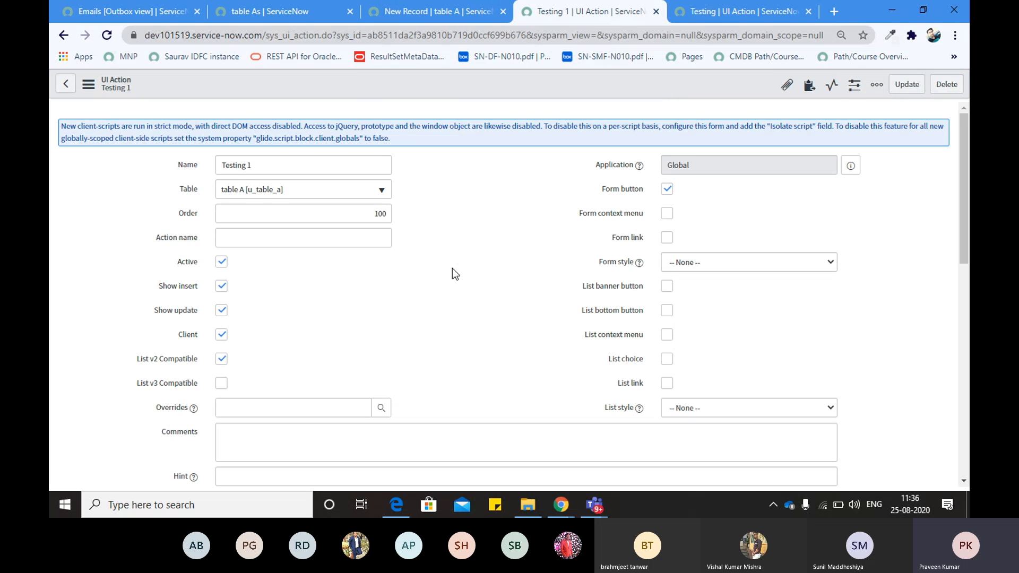
scroll(452, 268, down, 10)
scroll(215, 262, up, 6)
scroll(132, 285, up, 3)
scroll(132, 284, down, 5)
scroll(132, 284, up, 1)
scroll(132, 285, up, 5)
scroll(293, 297, down, 7)
scroll(163, 299, up, 7)
scroll(133, 298, down, 7)
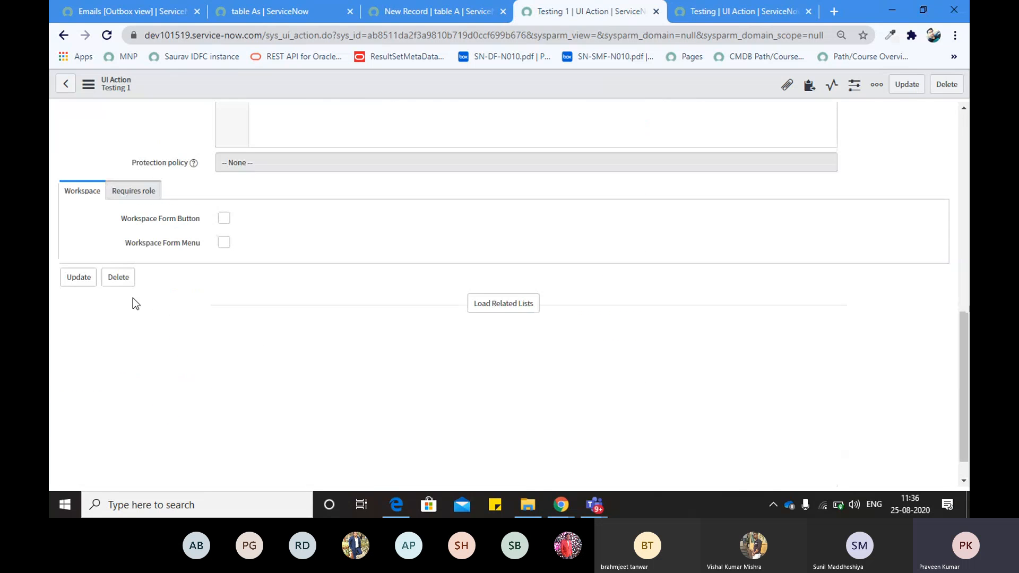
scroll(133, 298, up, 1)
scroll(201, 333, up, 6)
scroll(201, 332, down, 1)
scroll(201, 333, down, 3)
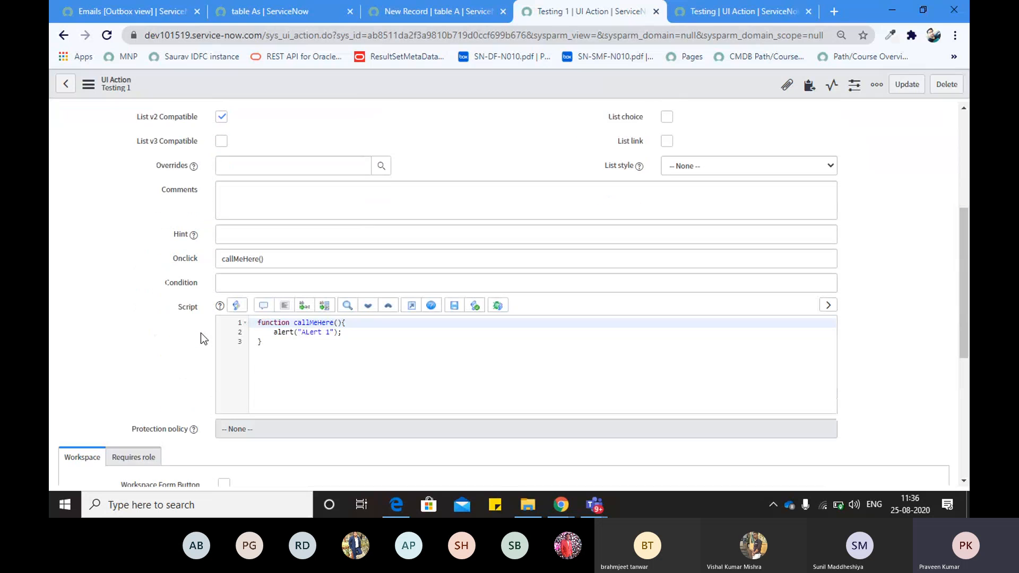
Examine the three-line alert script and compare it with the other Testing UI Action
click(283, 312)
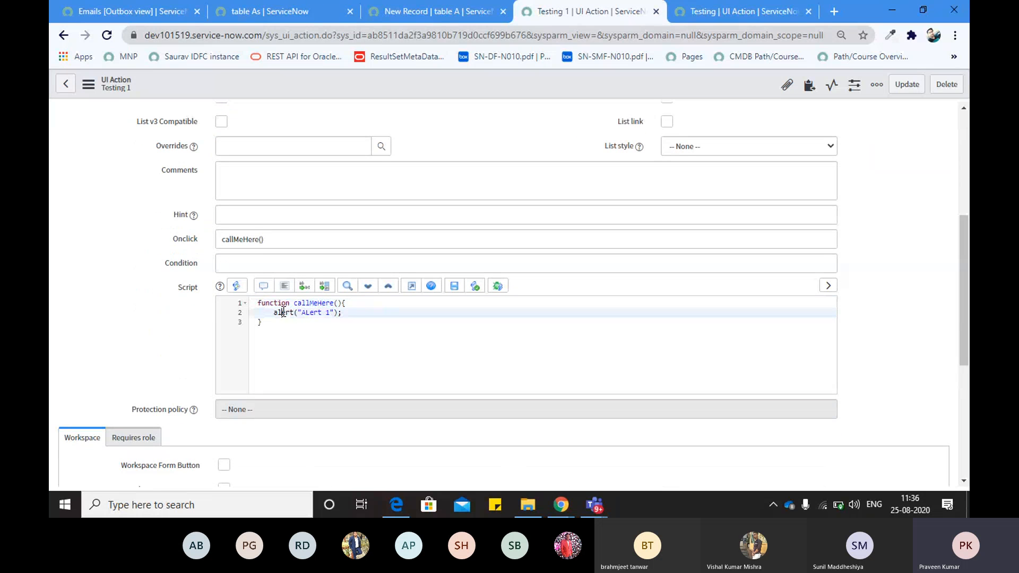
drag(257, 303, 278, 332)
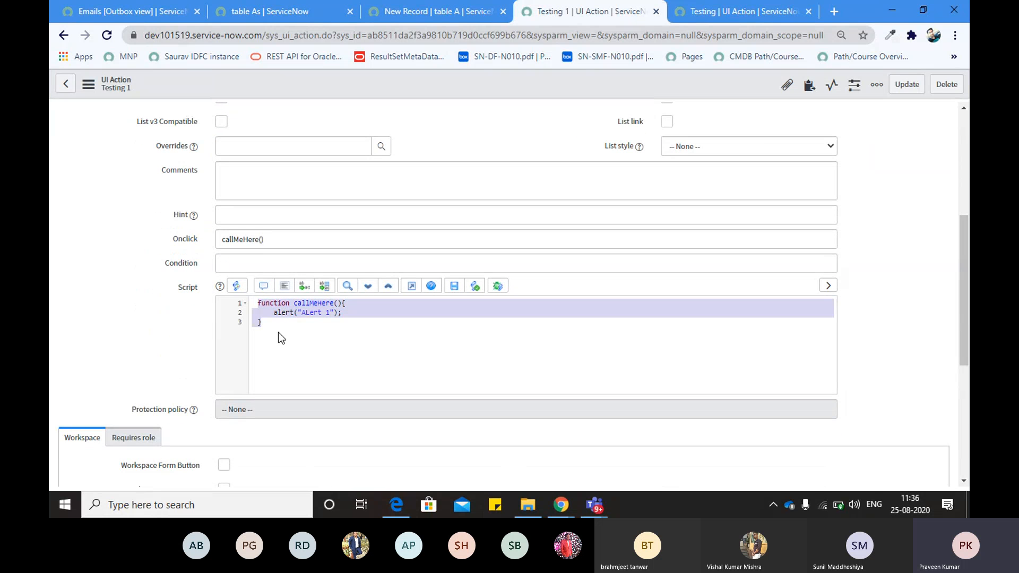
click(316, 312)
double_click(315, 313)
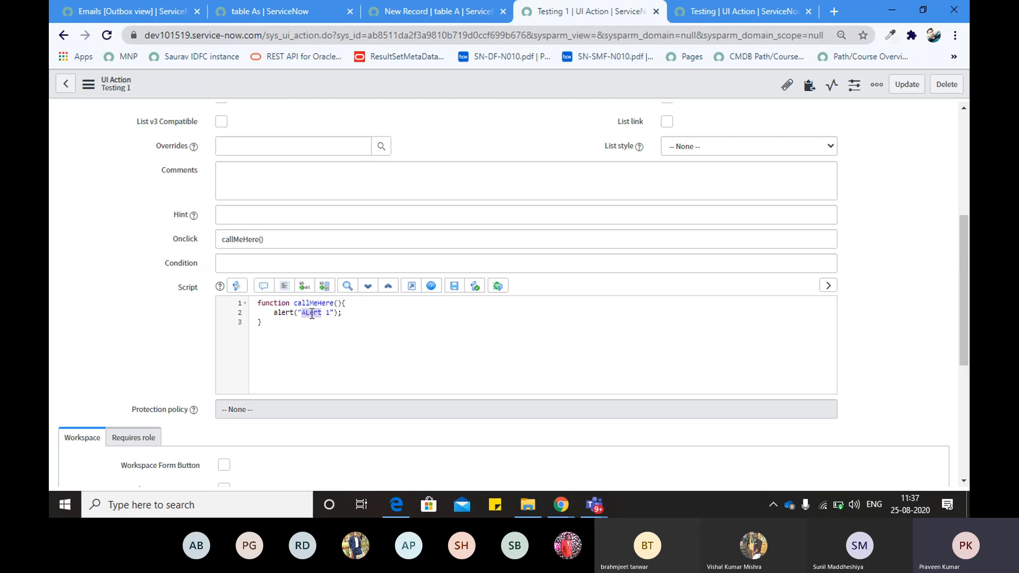
scroll(146, 285, up, 5)
click(720, 13)
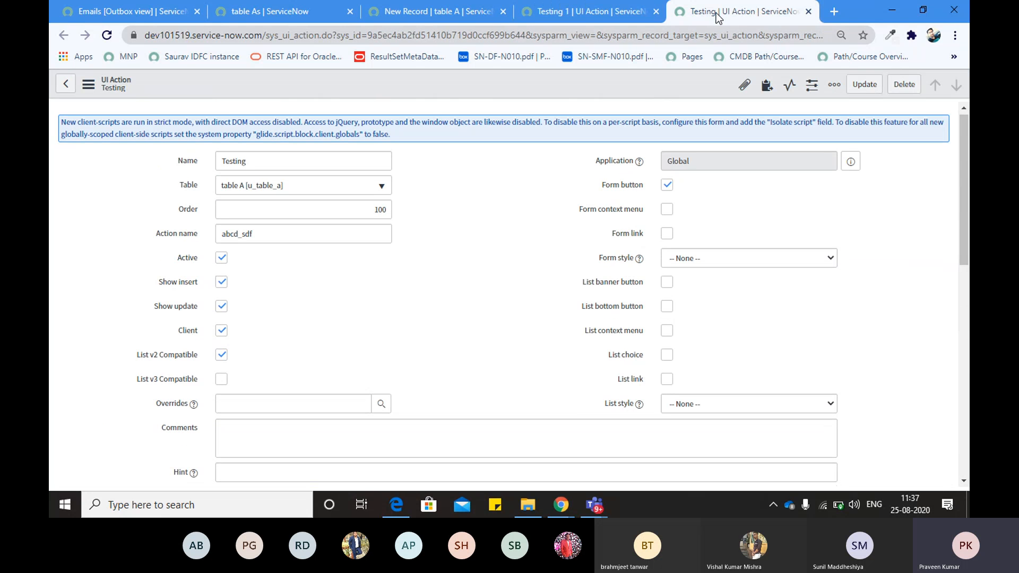
click(599, 16)
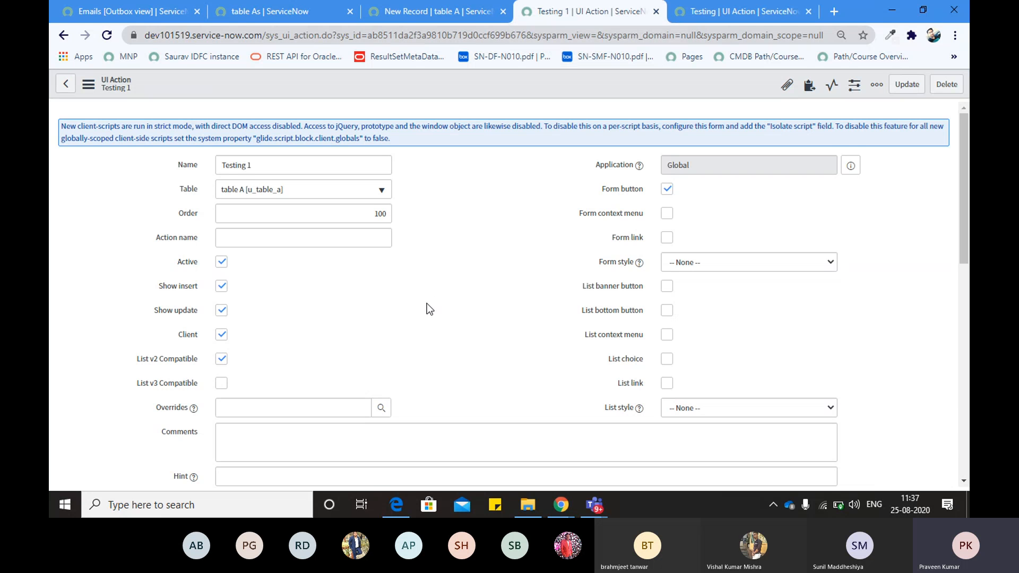
Untick Client to make Testing 1 server-side and delete its old client script
click(221, 334)
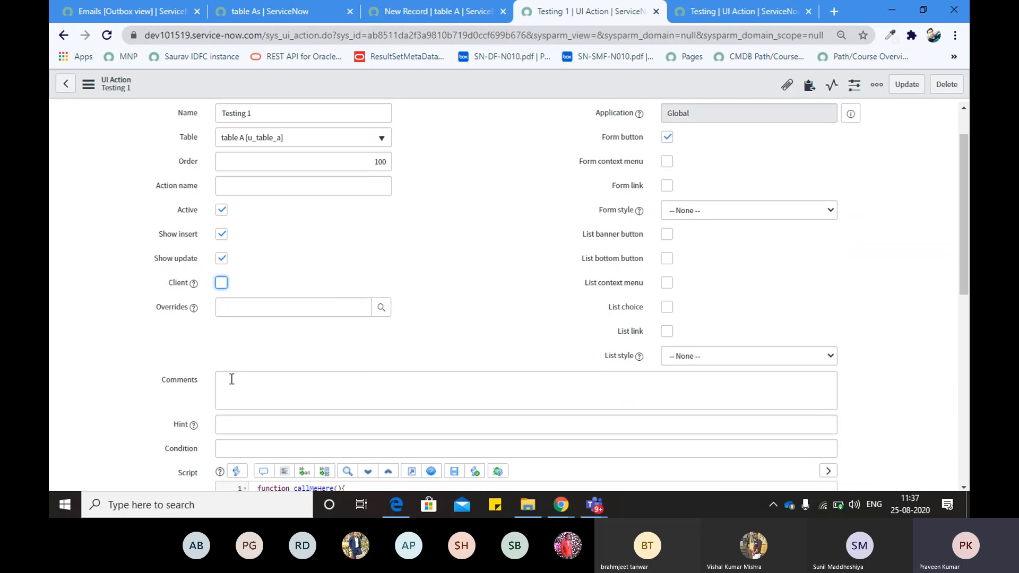
scroll(214, 379, down, 3)
click(292, 395)
drag(291, 396, 255, 357)
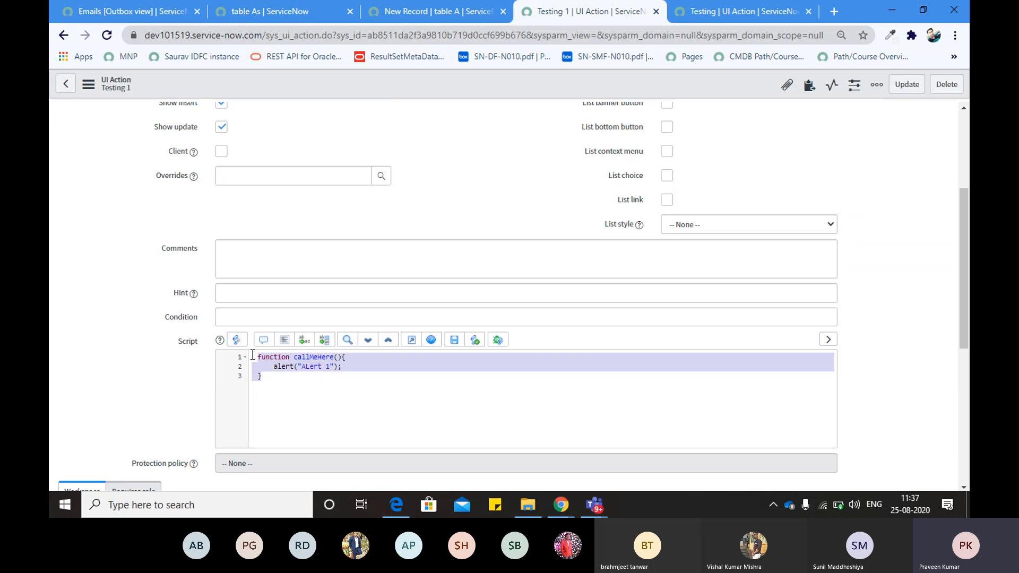
key(BackSpace)
Write the script as gs.addInfoMessage("Hello Tetsting 1"); instead of an alert call
scroll(72, 329, up, 3)
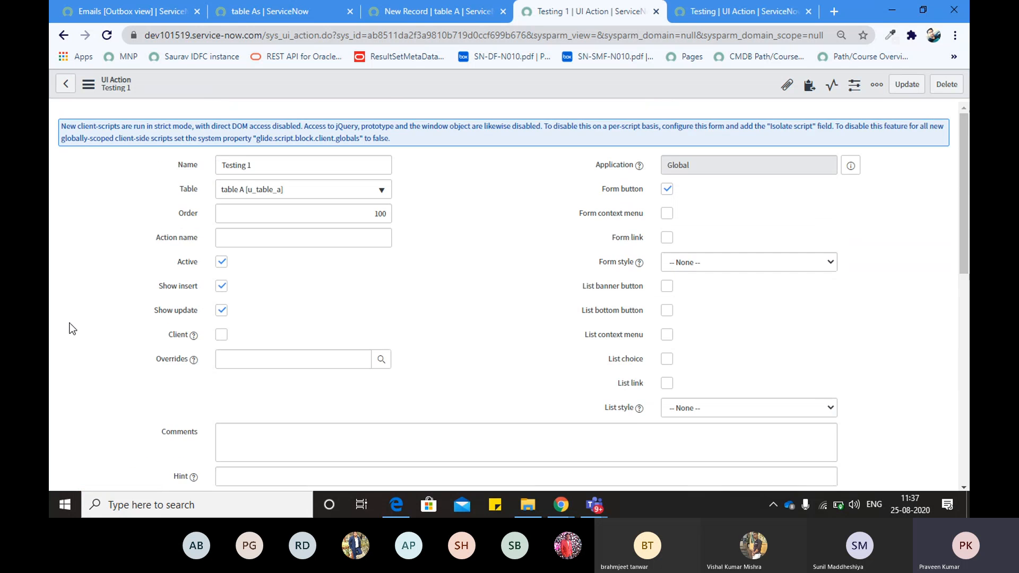
scroll(73, 329, down, 4)
text(aler)
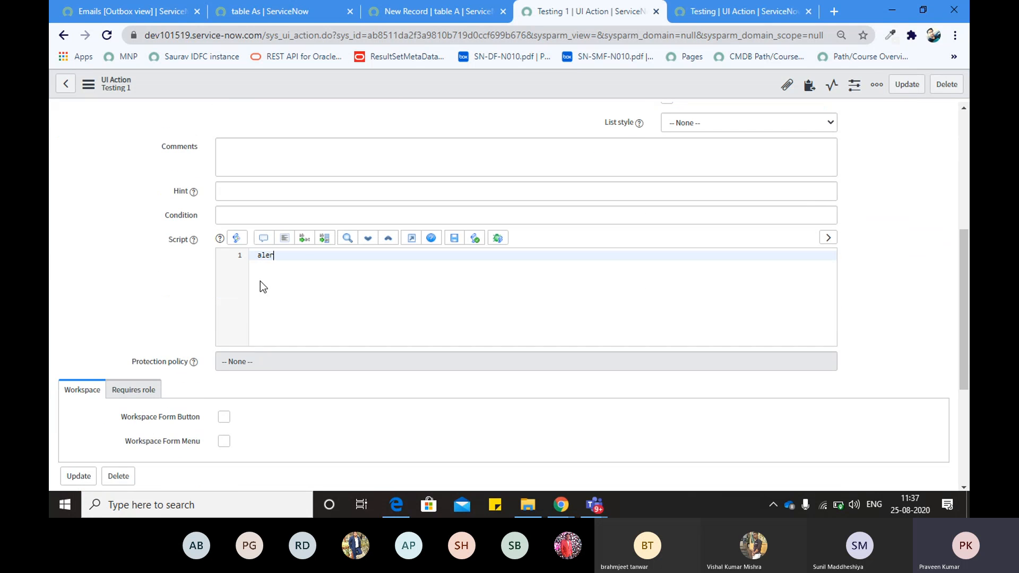
text(t();)
key(Left)
key(Left)
key(ctrl+a)
key(BackSpace)
scroll(87, 267, up, 5)
scroll(87, 266, down, 3)
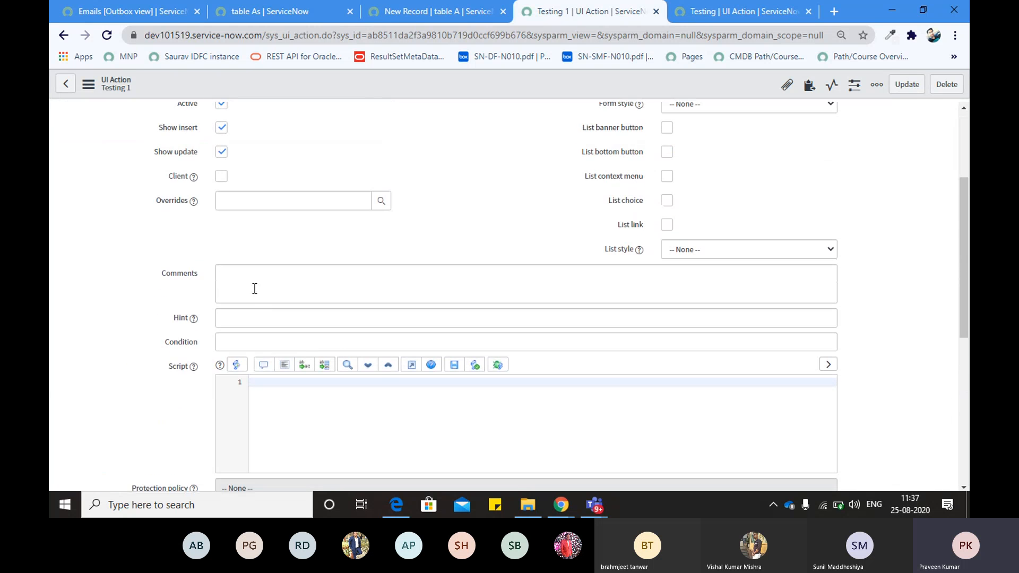
click(263, 384)
text(gs.addInfoMes)
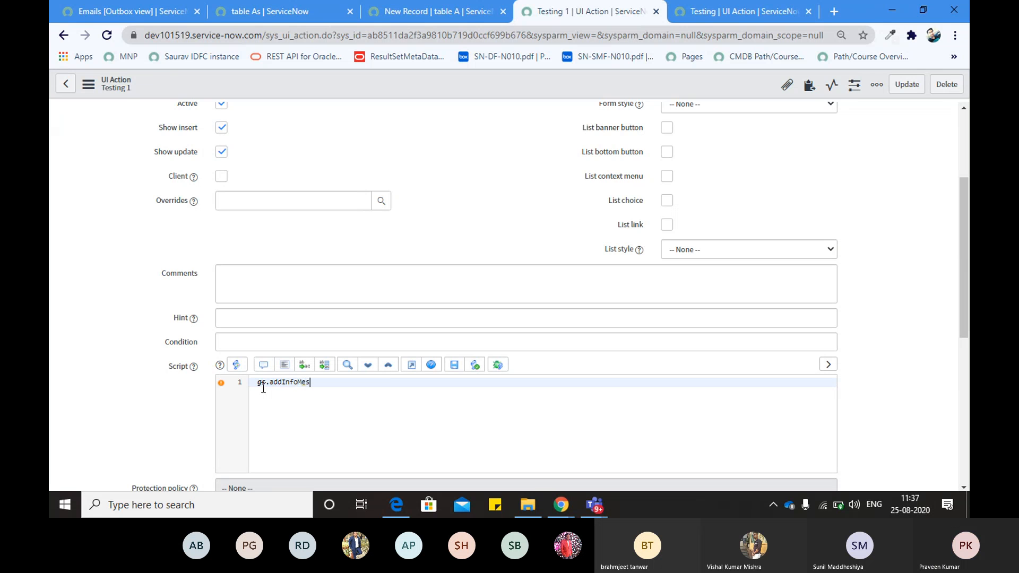
text(sage("");)
key(Left)
key(Left)
text(")
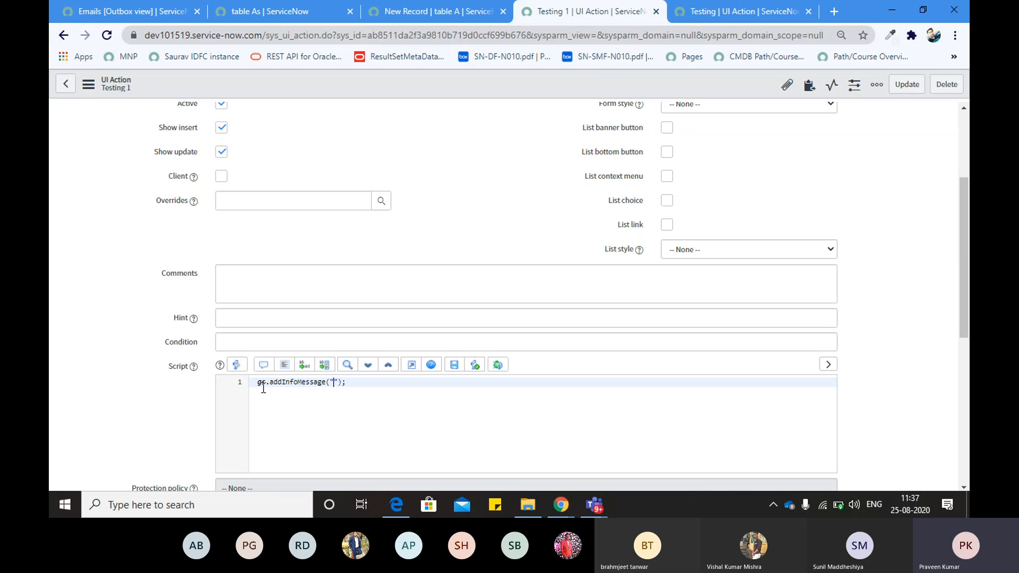
text(Hello Tetsting 1)
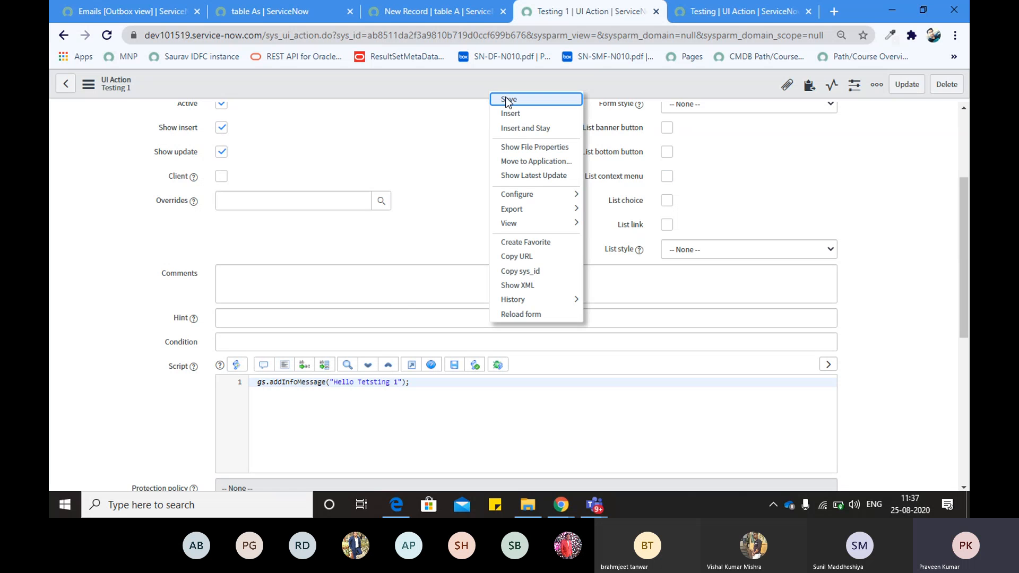
Save the Testing 1 UI Action with its Hello Tetsting 1 script and select its record URL
click(427, 143)
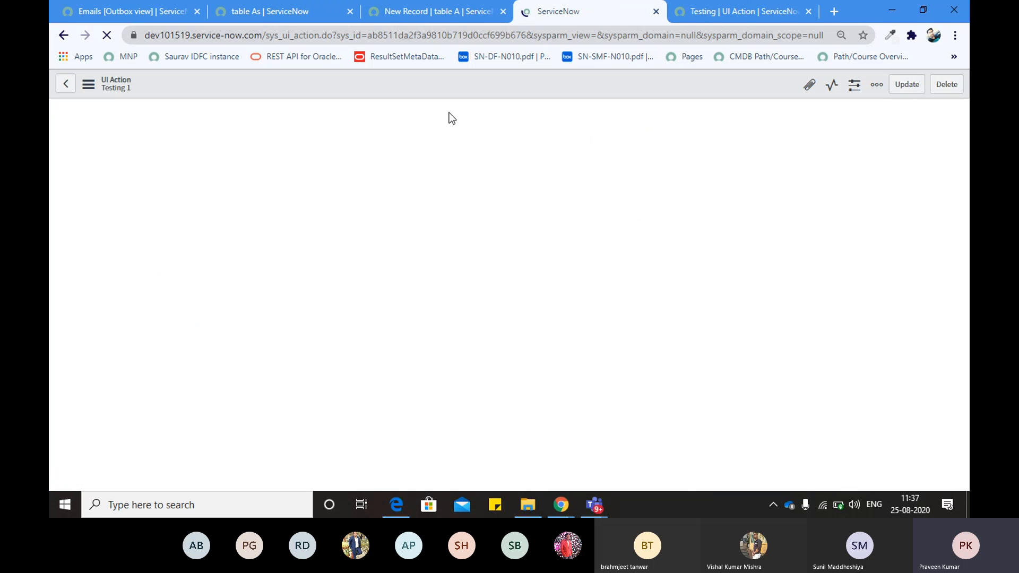
click(450, 15)
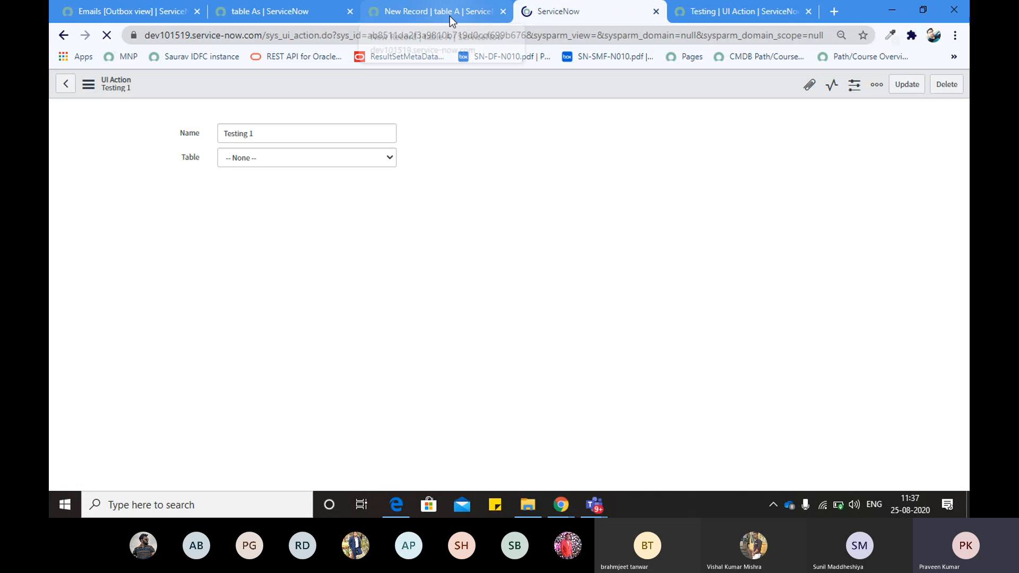
click(561, 15)
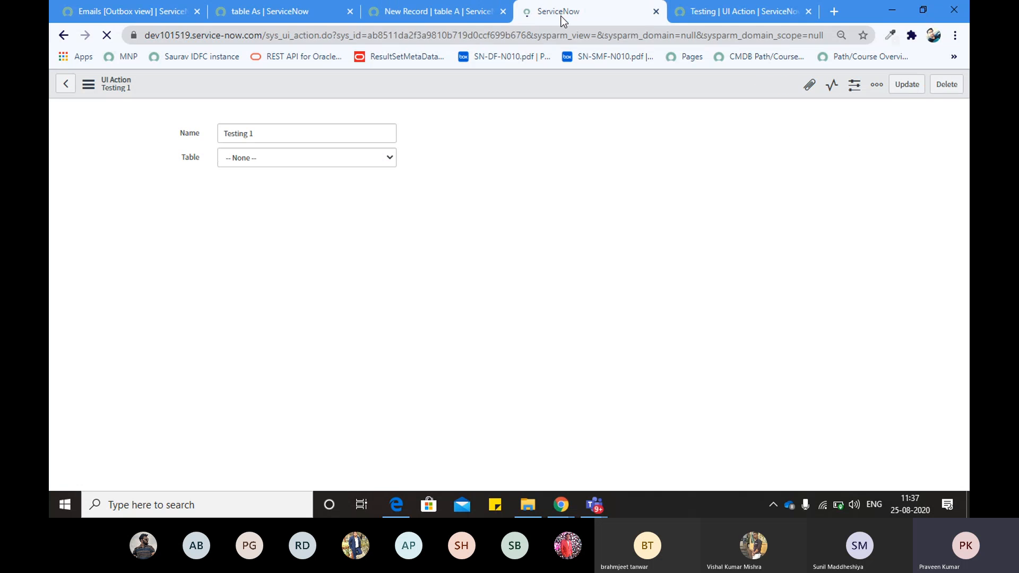
click(532, 35)
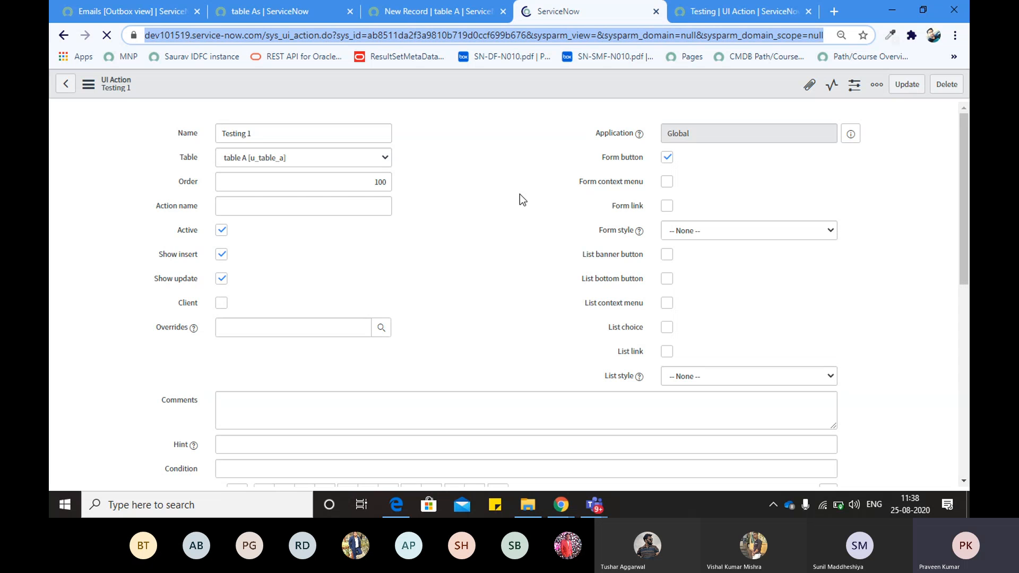
Scroll through the saved record, then go back to the New Record | table A form
scroll(507, 246, down, 10)
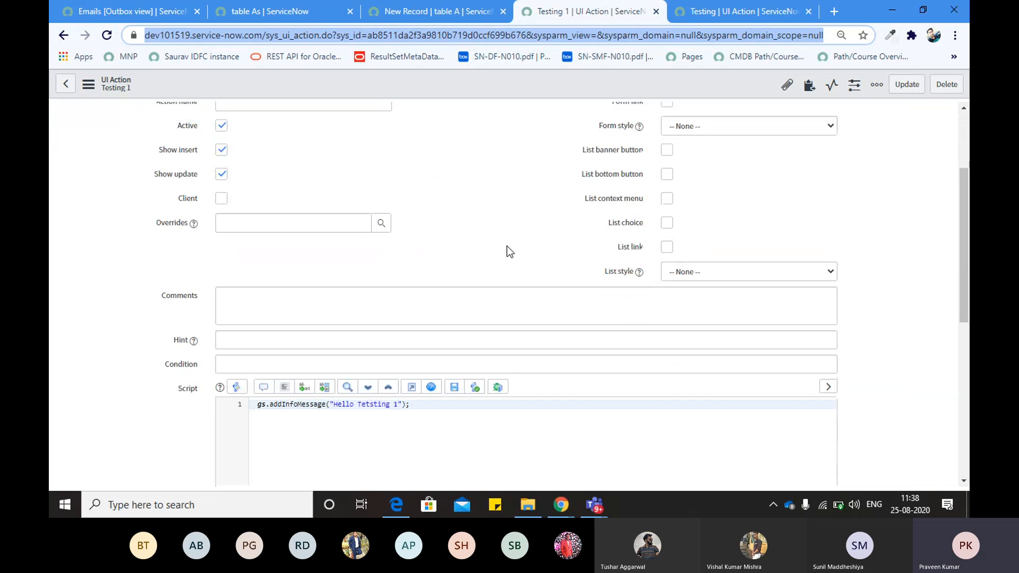
scroll(251, 246, up, 10)
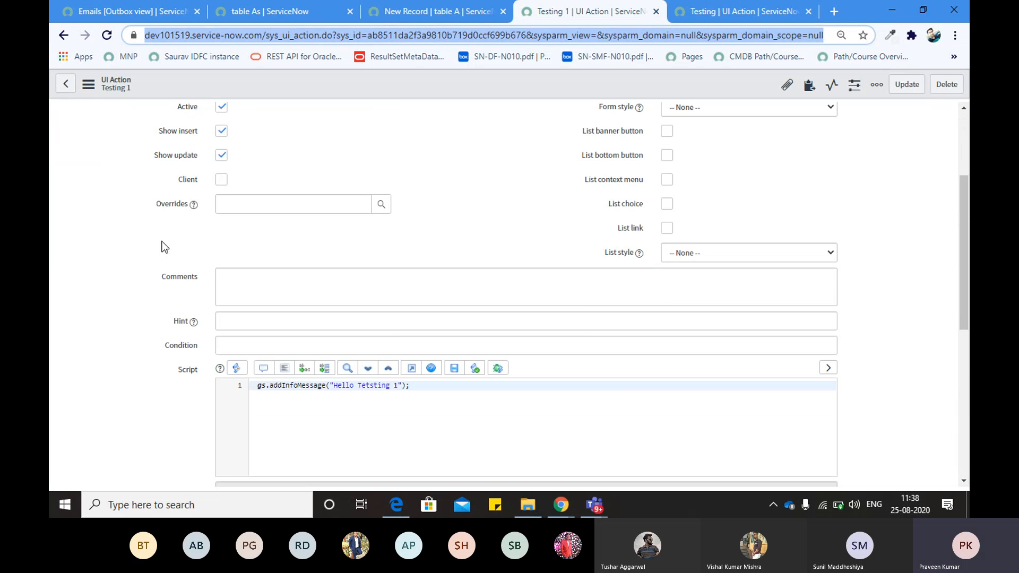
scroll(260, 300, down, 1)
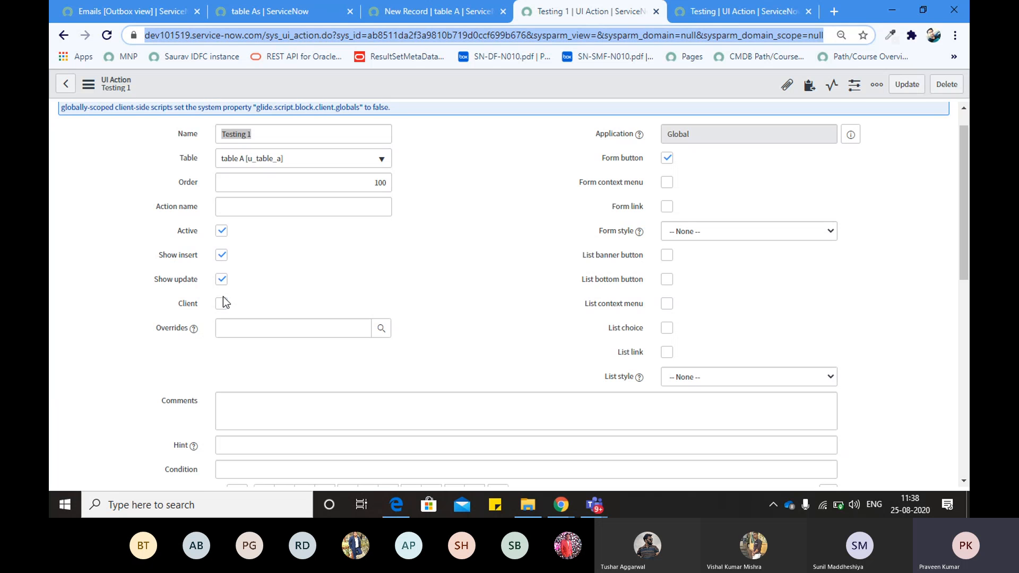
scroll(459, 255, down, 6)
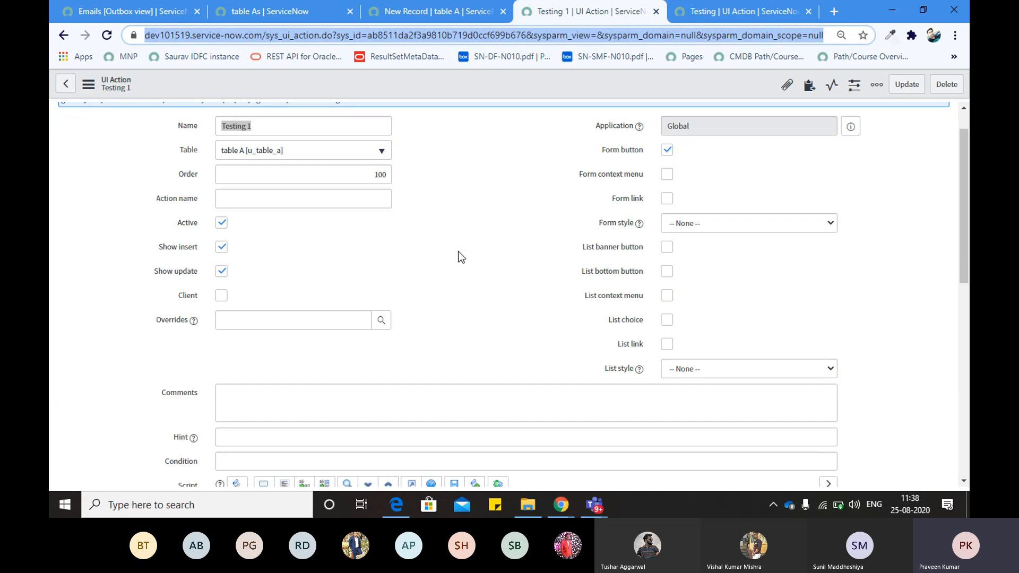
scroll(459, 256, up, 7)
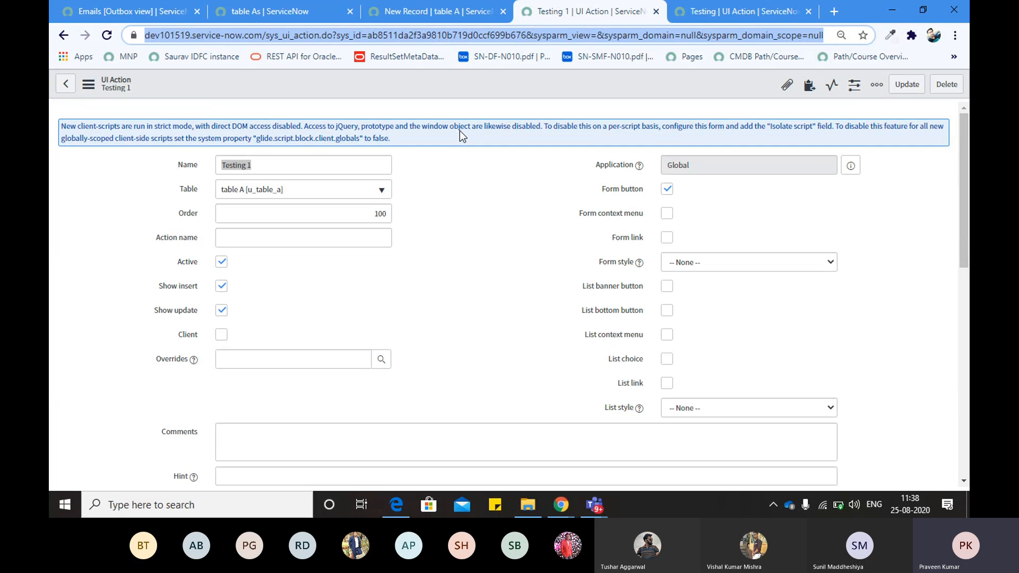
click(424, 15)
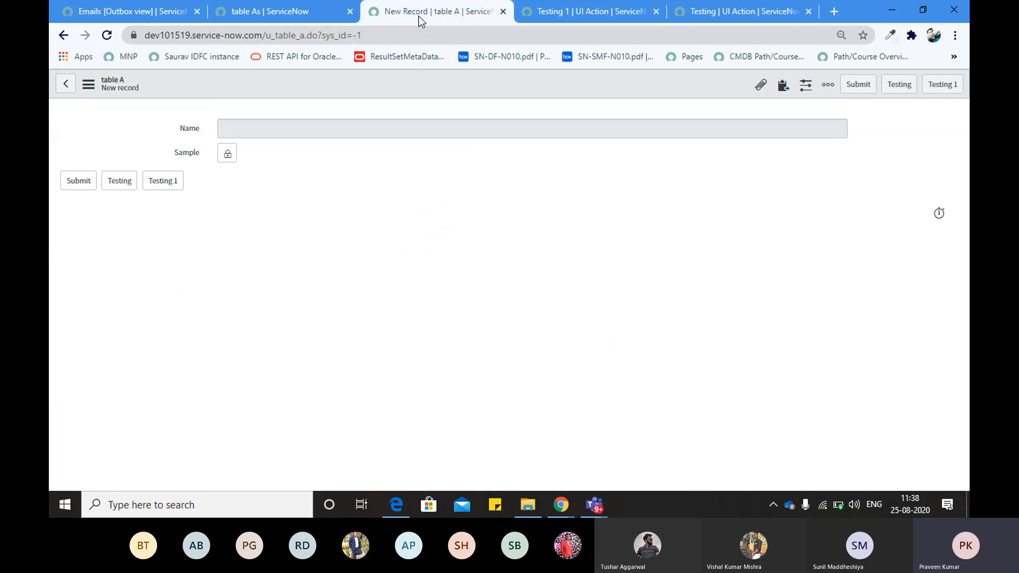
Reload the table A form, run Testing 1, and select the 'Hello Tetsting 1' info message
click(107, 38)
click(328, 37)
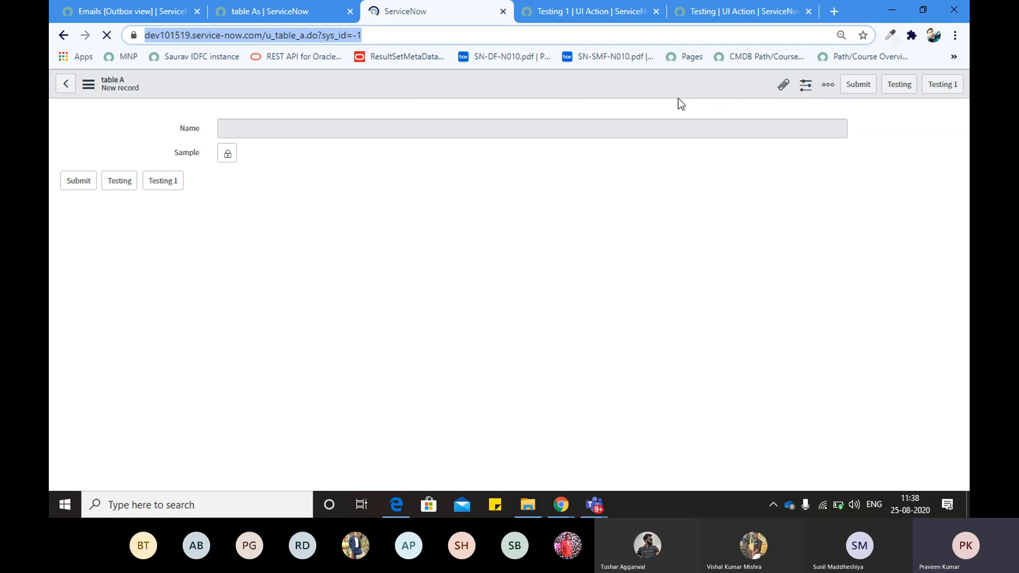
click(943, 84)
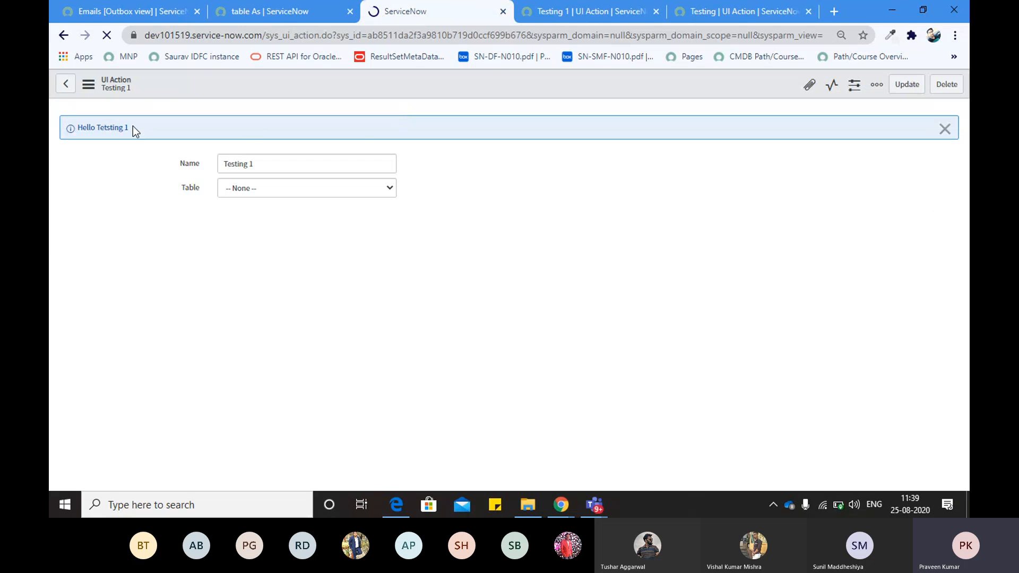
drag(83, 126, 78, 125)
Return to Testing 1 and start a new line at the end of its script
click(621, 11)
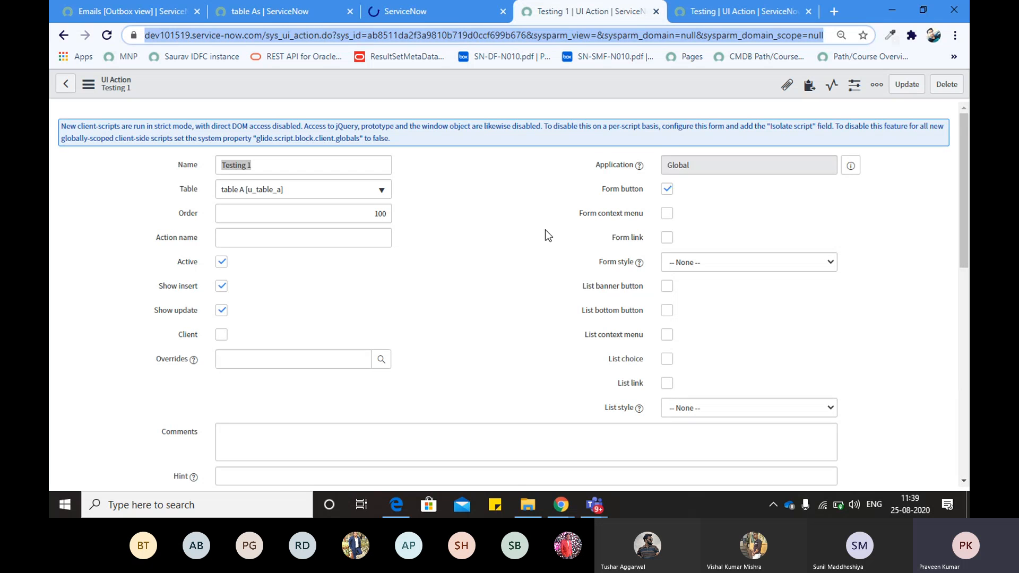
scroll(519, 281, down, 10)
scroll(516, 292, up, 6)
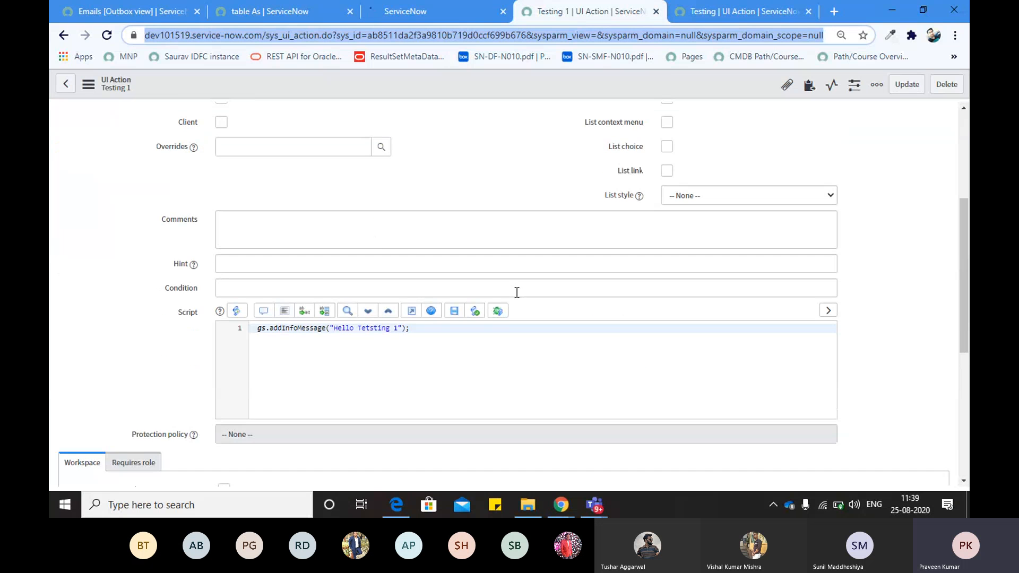
click(416, 340)
key(Return)
text(c)
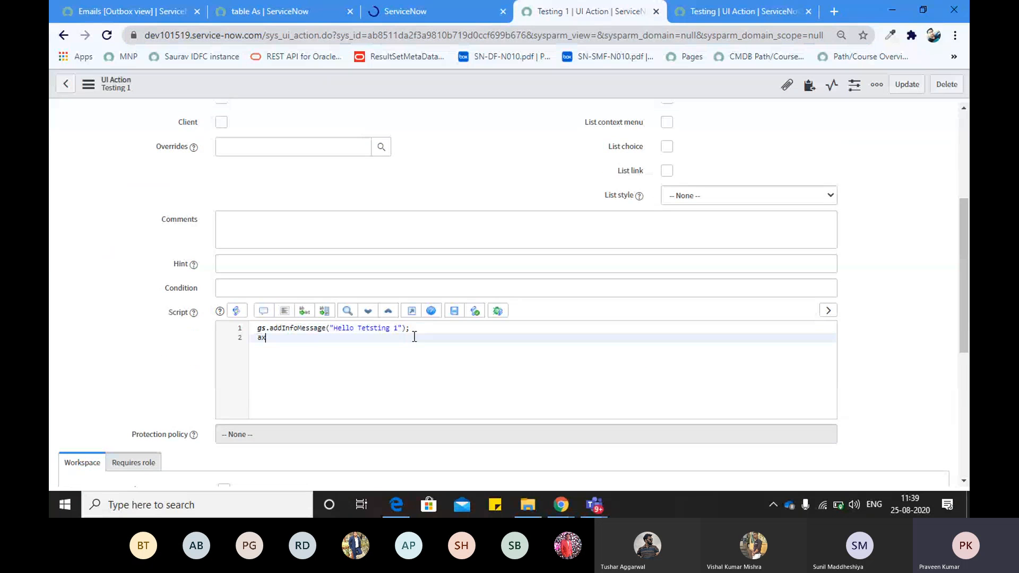
key(BackSpace)
key(BackSpace)
Add action.setRedirecrUrl(current) to the script on its own line
text(acti)
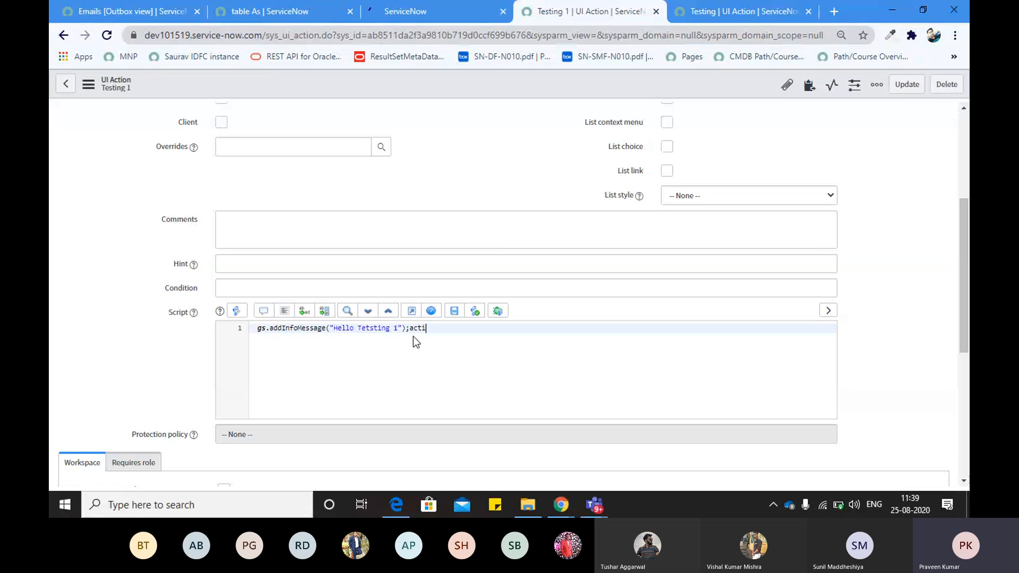
text(on.set)
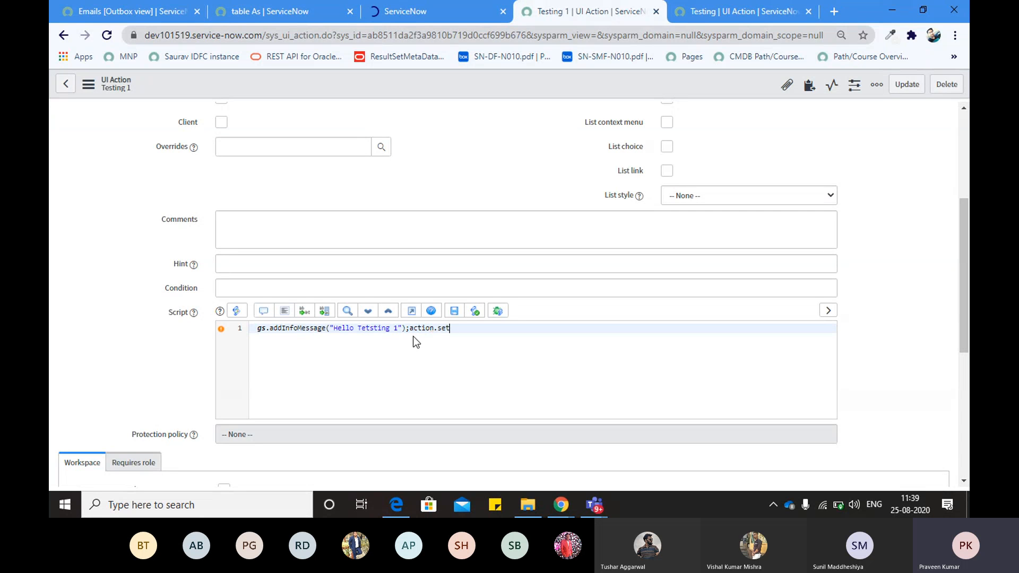
text(RedirecrUrl())
key(Left)
text(current)
key(ctrl+Left)
click(412, 336)
key(Return)
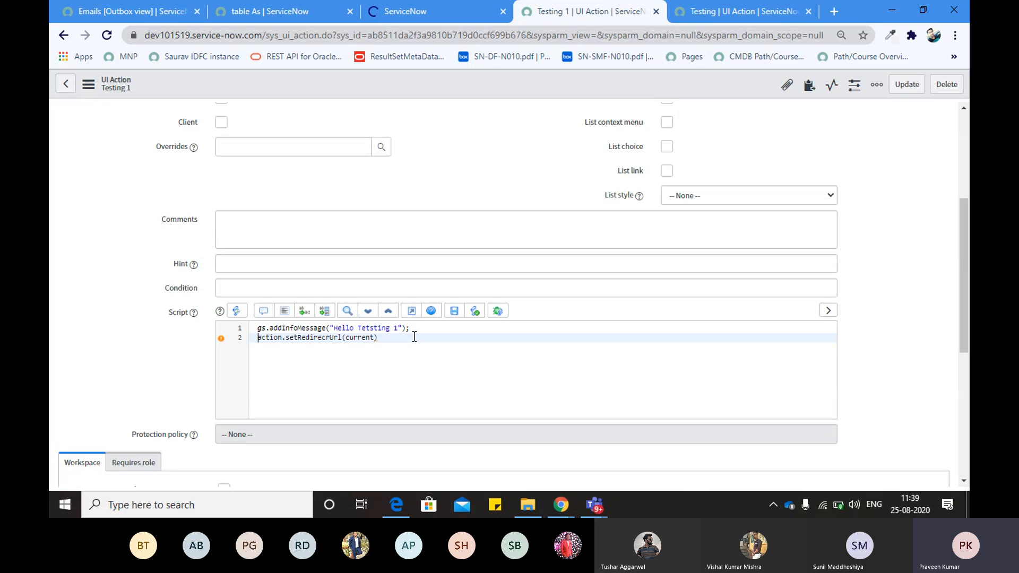
key(shift+End)
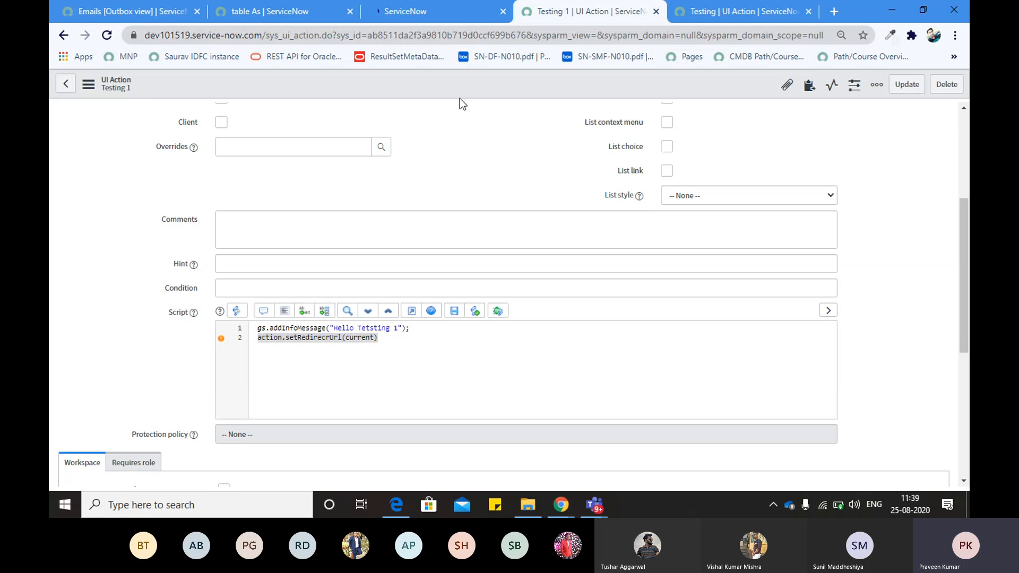
Compare the displayed 'Hello Tetsting' message with the wording in the script
click(422, 12)
click(570, 16)
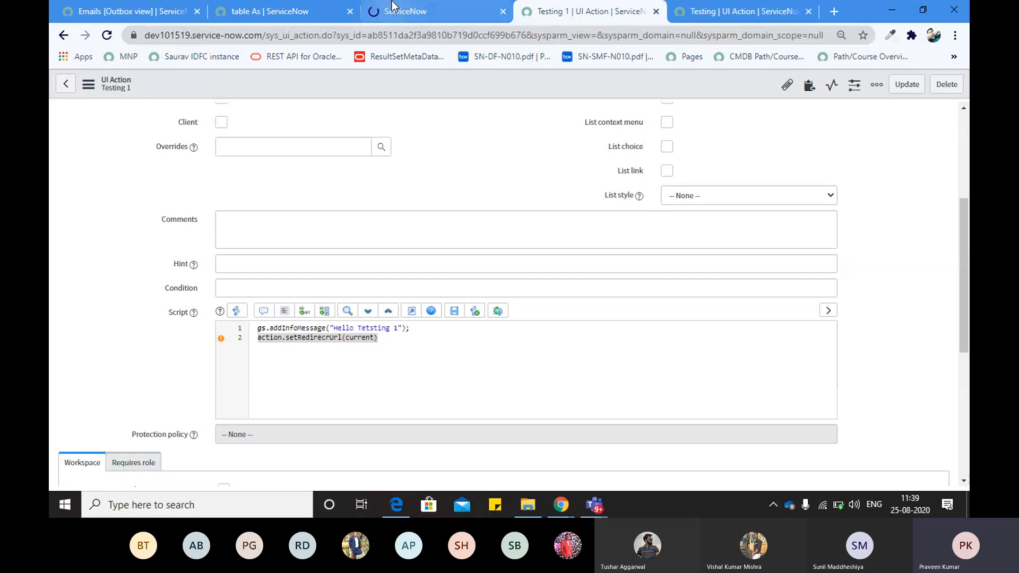
click(425, 12)
drag(129, 127, 96, 128)
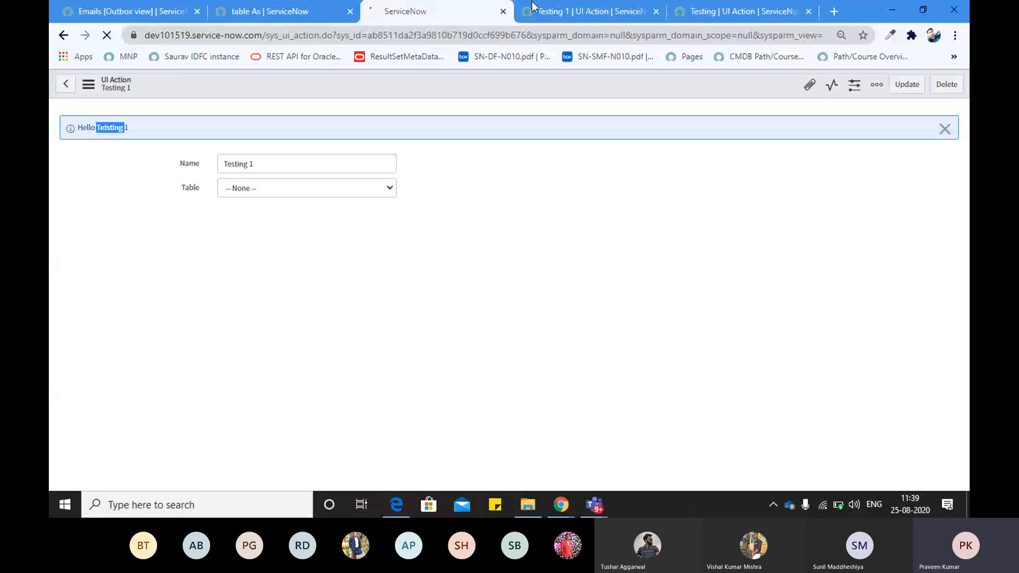
click(549, 10)
double_click(354, 327)
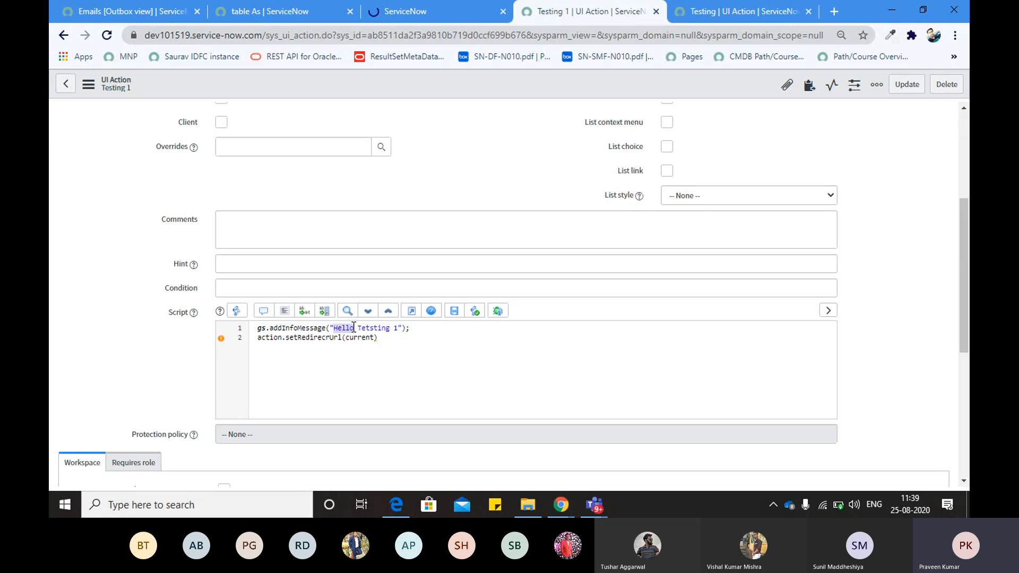
click(404, 12)
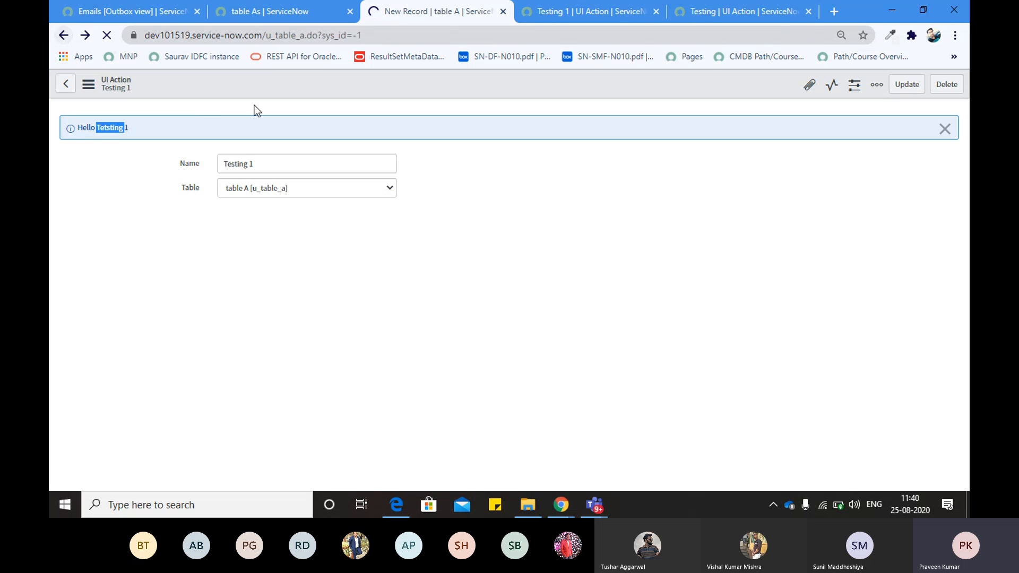
click(546, 8)
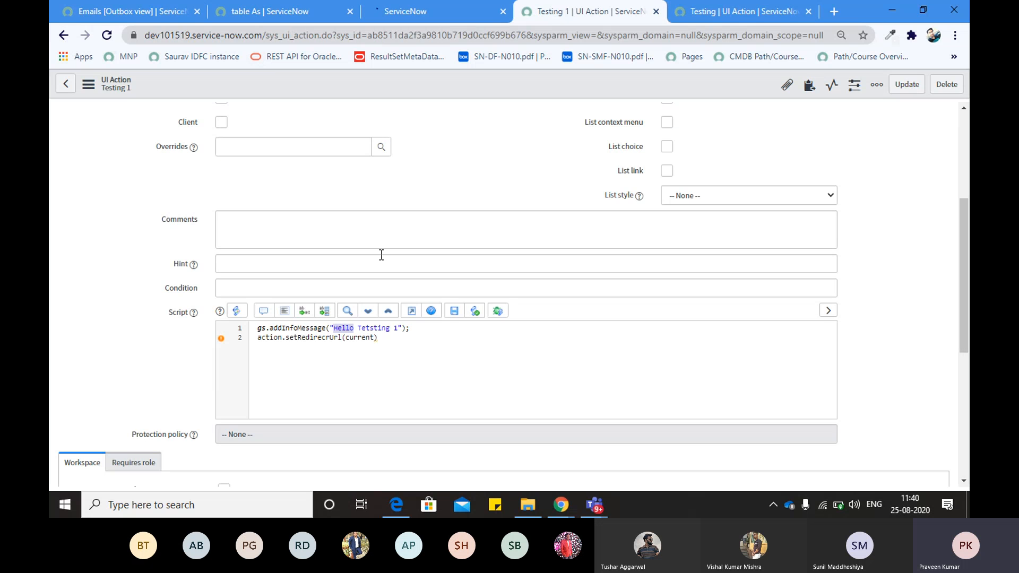
End the action.setRedirecrUrl(current) line with a semicolon
double_click(260, 341)
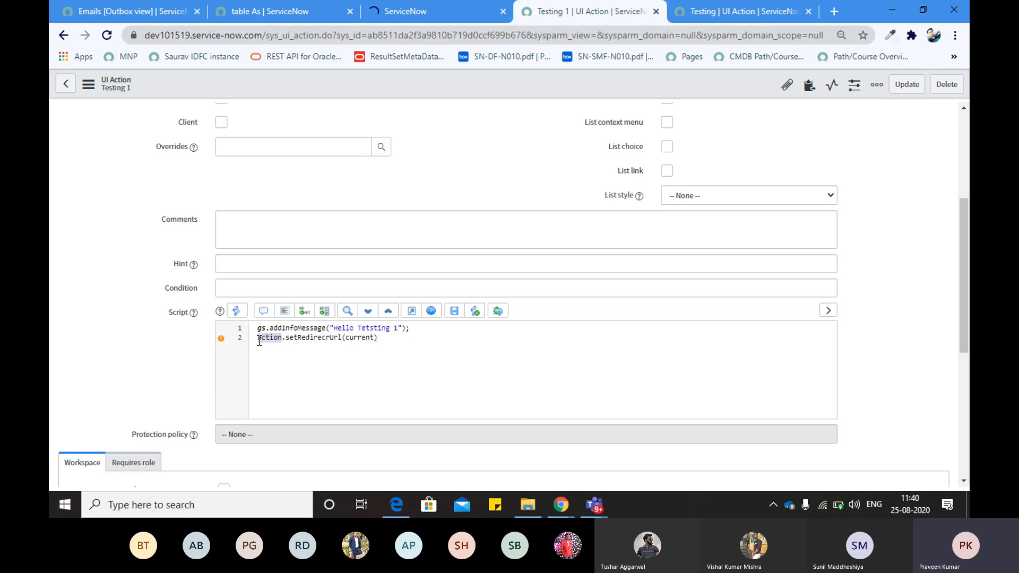
click(304, 339)
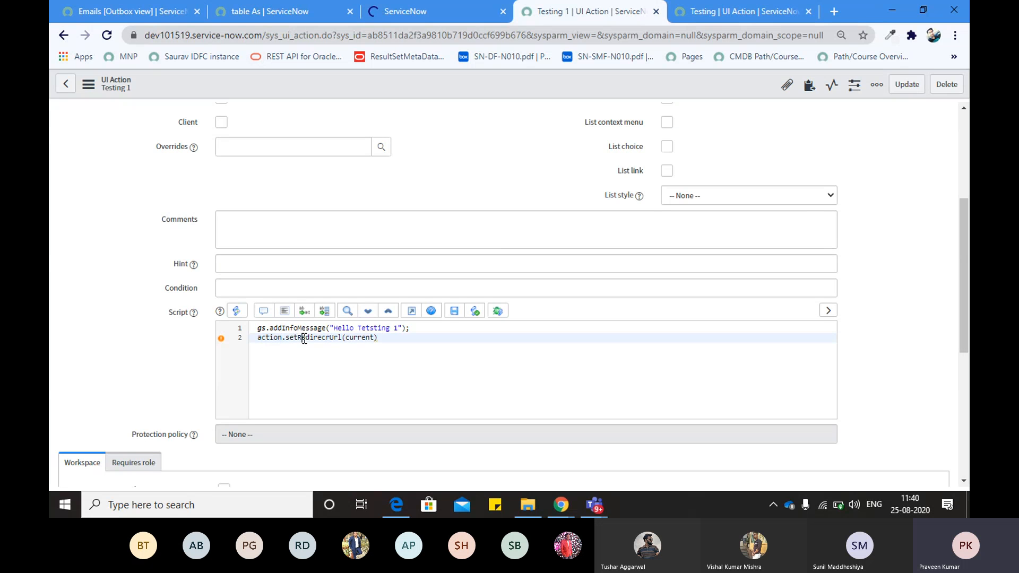
double_click(357, 338)
click(385, 341)
text(;)
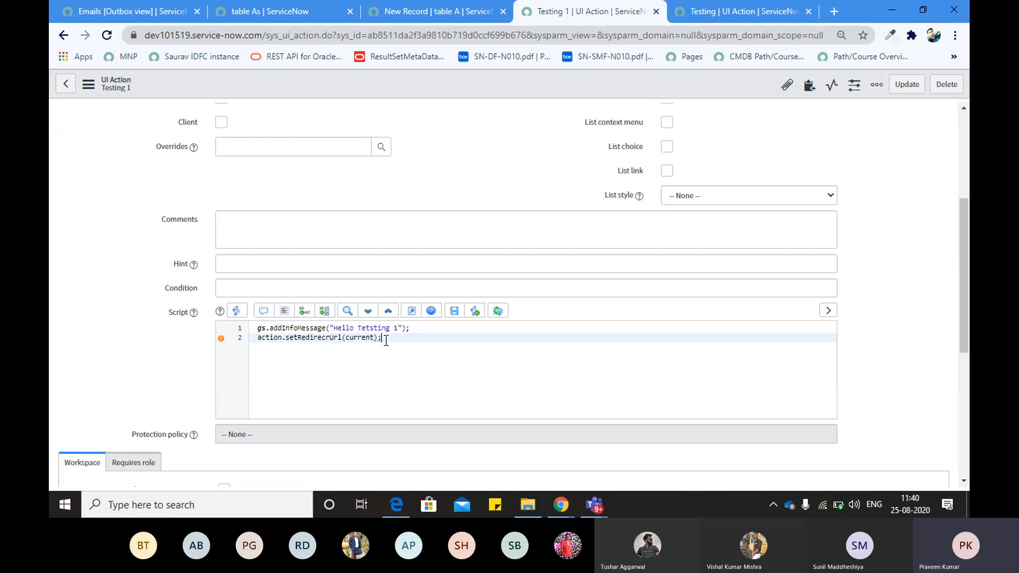
Switch between the table A record form and the UI Action record to review both
click(463, 10)
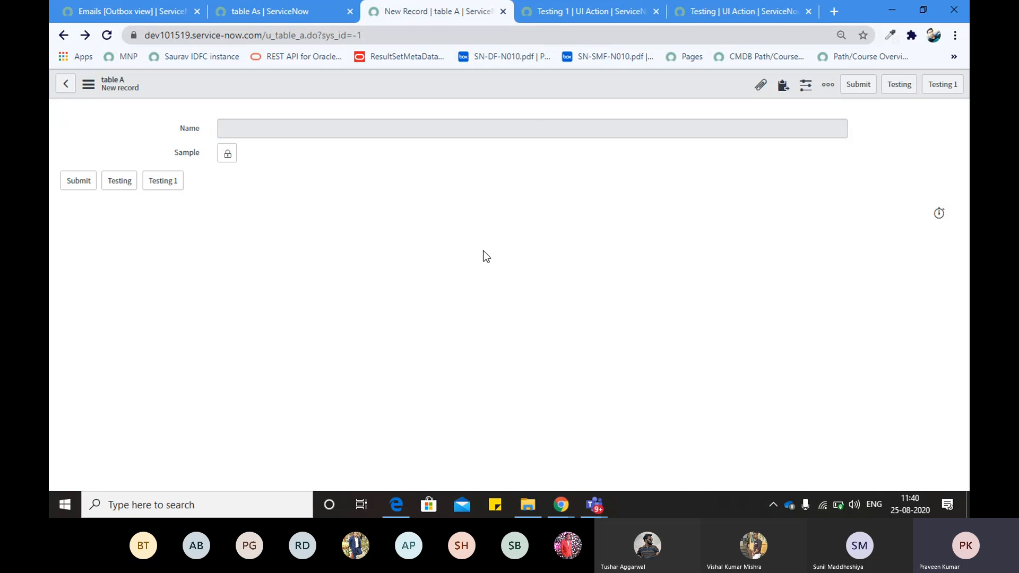
click(581, 10)
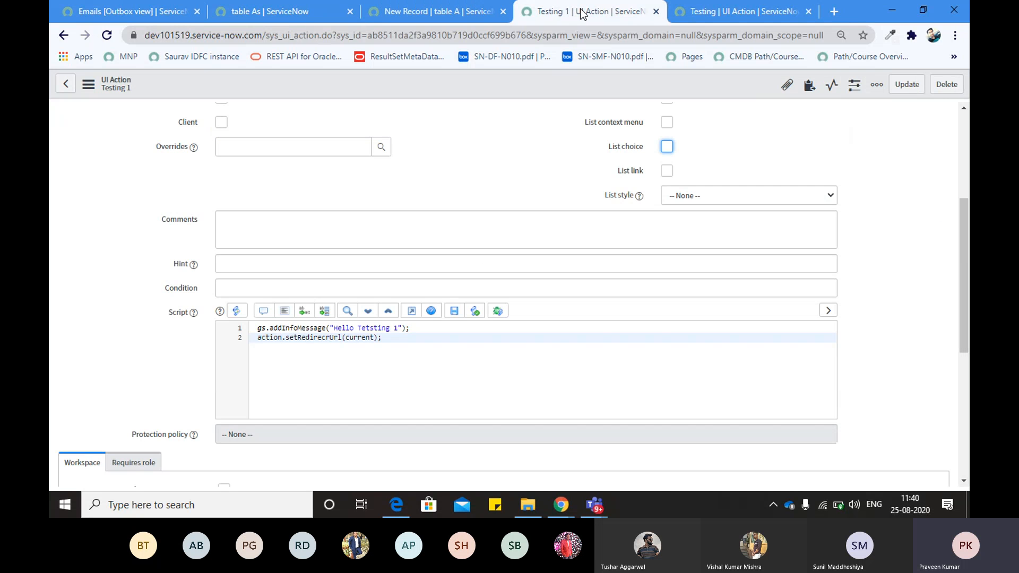
click(447, 8)
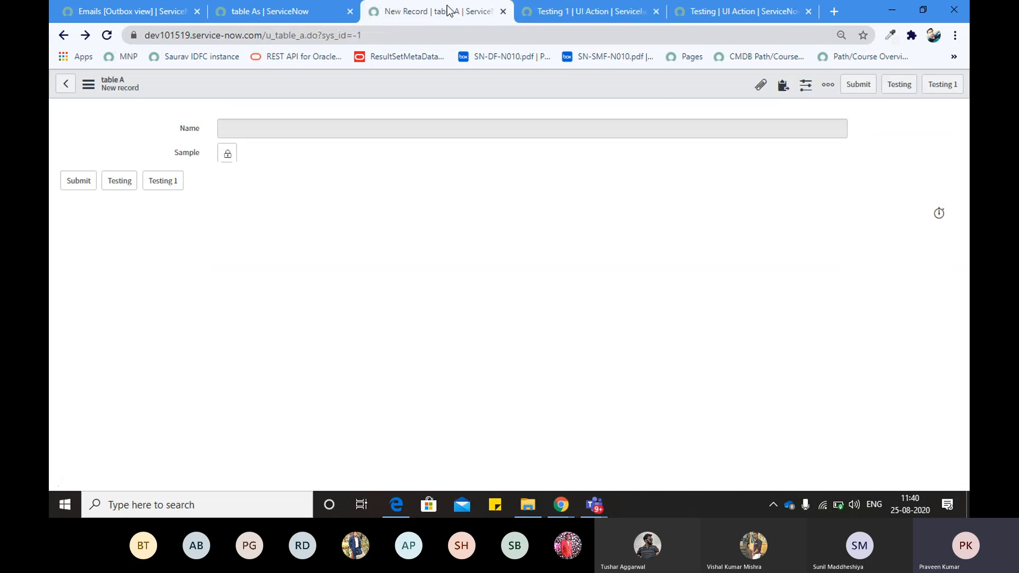
click(540, 11)
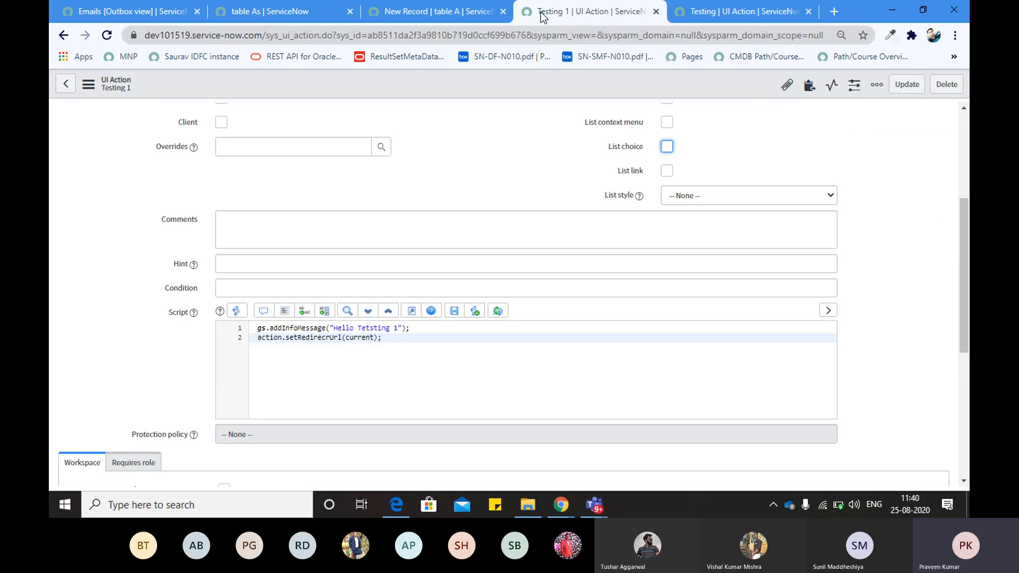
click(471, 11)
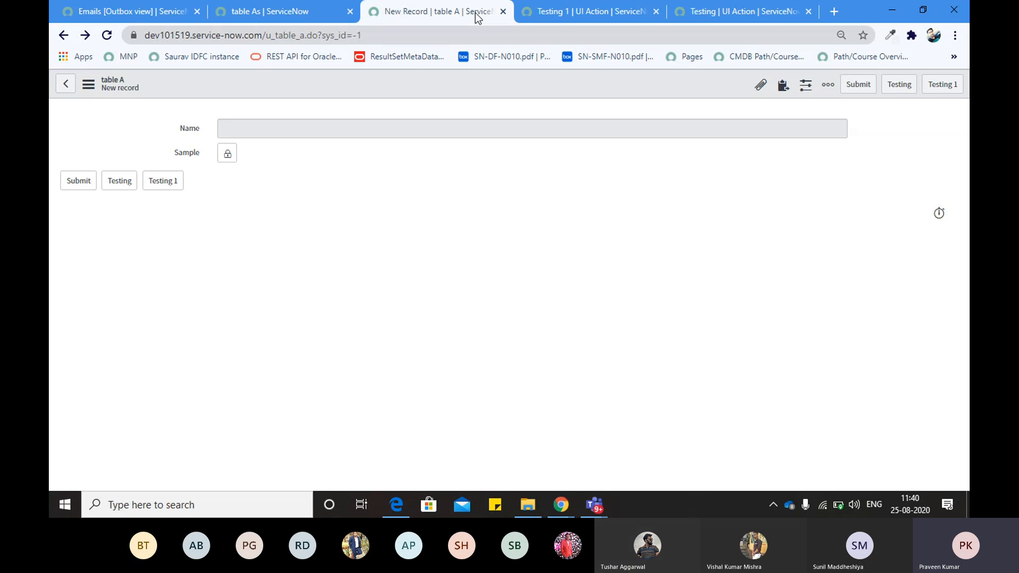
click(589, 11)
scroll(202, 208, up, 4)
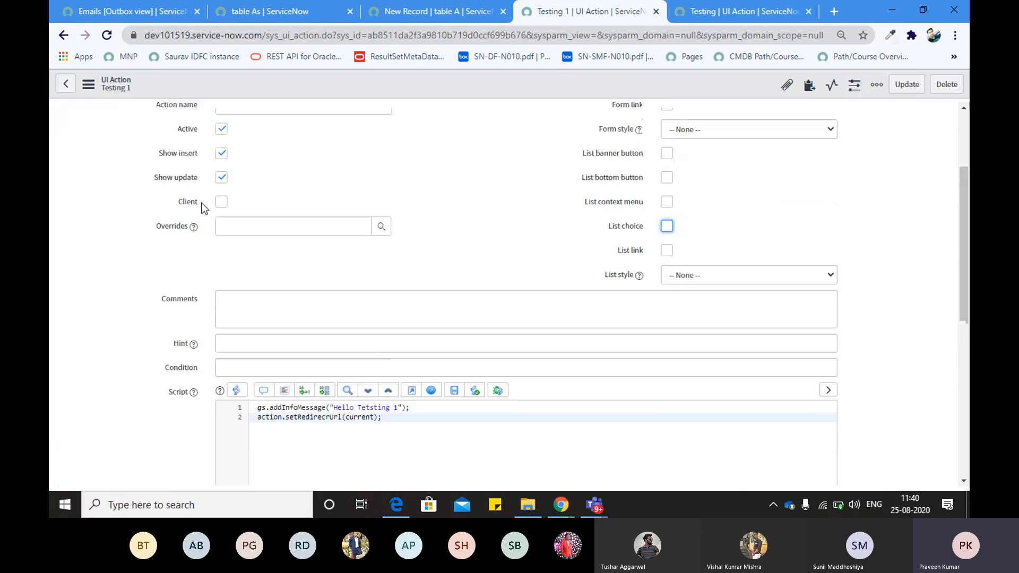
scroll(201, 207, down, 1)
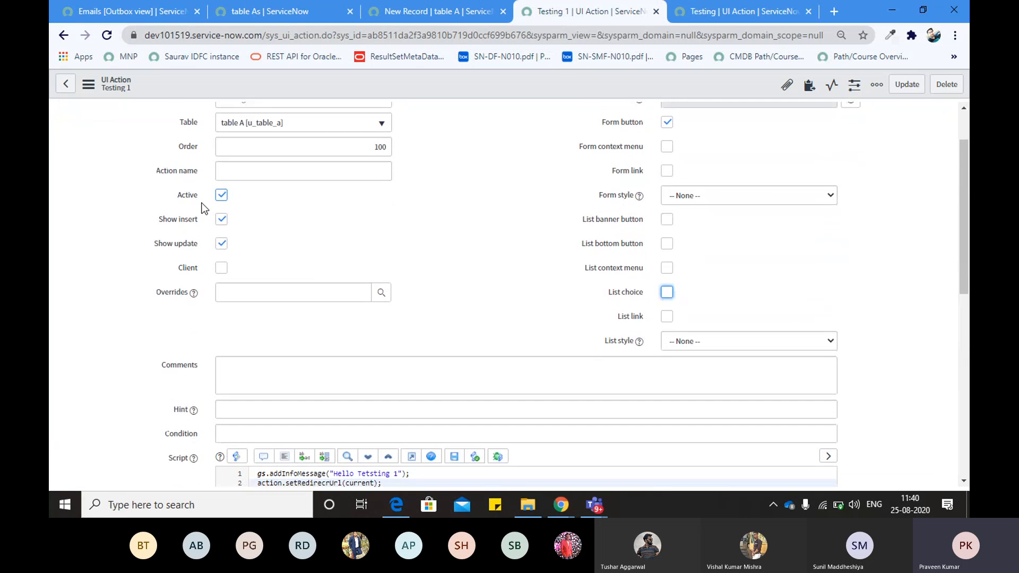
scroll(201, 207, down, 1)
scroll(198, 199, up, 2)
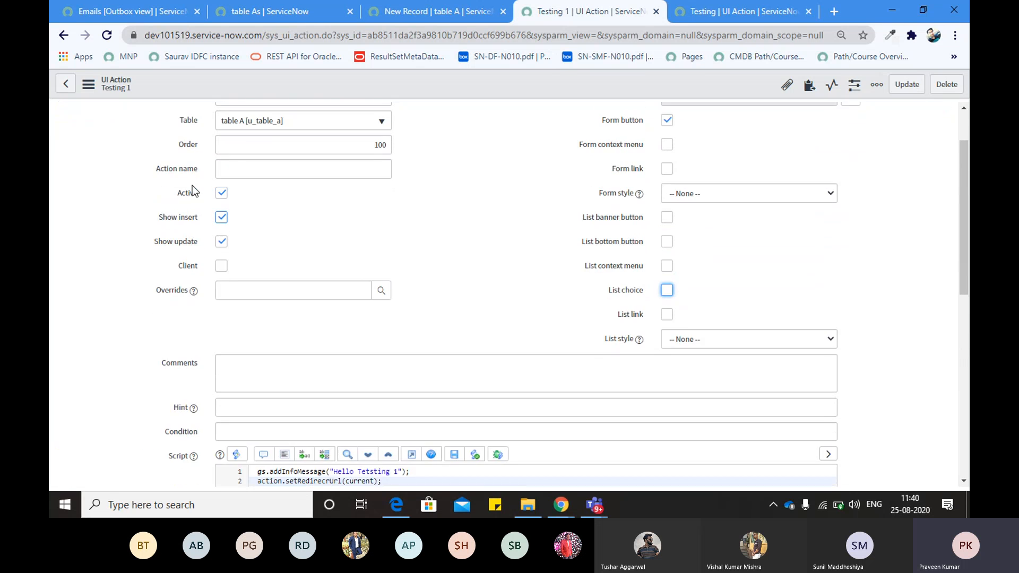
scroll(192, 230, down, 2)
scroll(192, 235, down, 1)
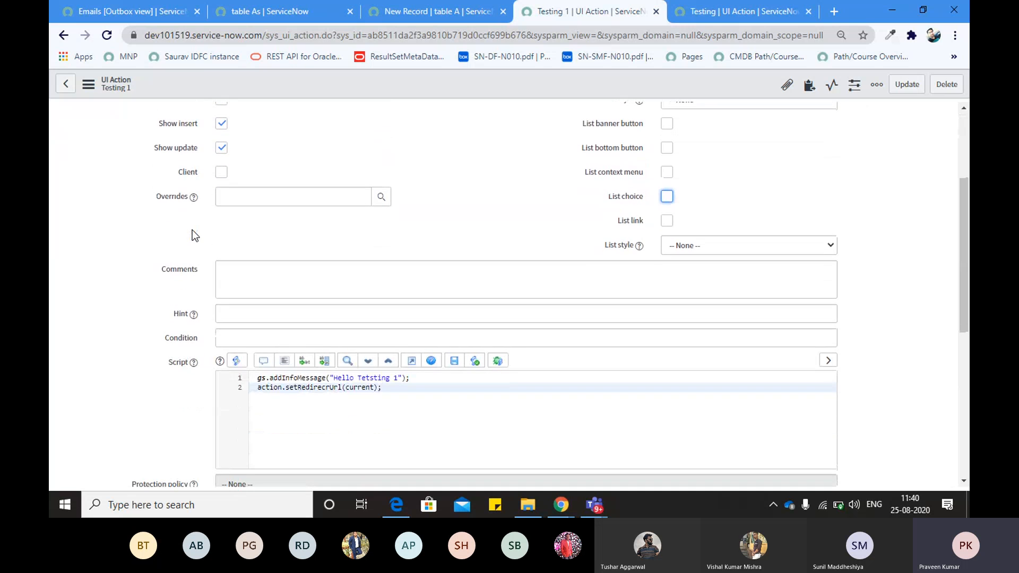
scroll(167, 294, up, 3)
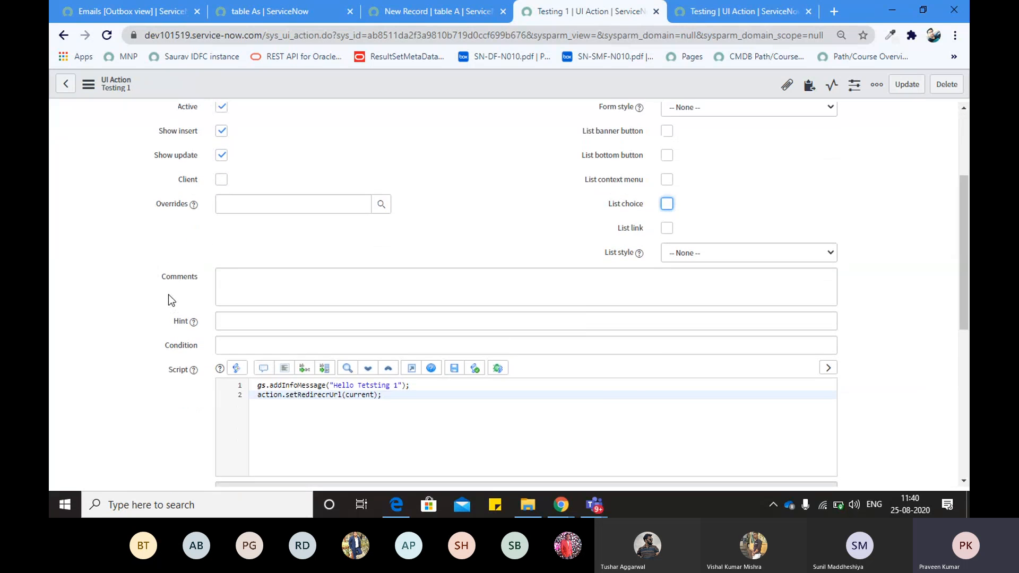
Tick Client again on the UI Action and select its entire script
click(221, 334)
scroll(160, 352, down, 3)
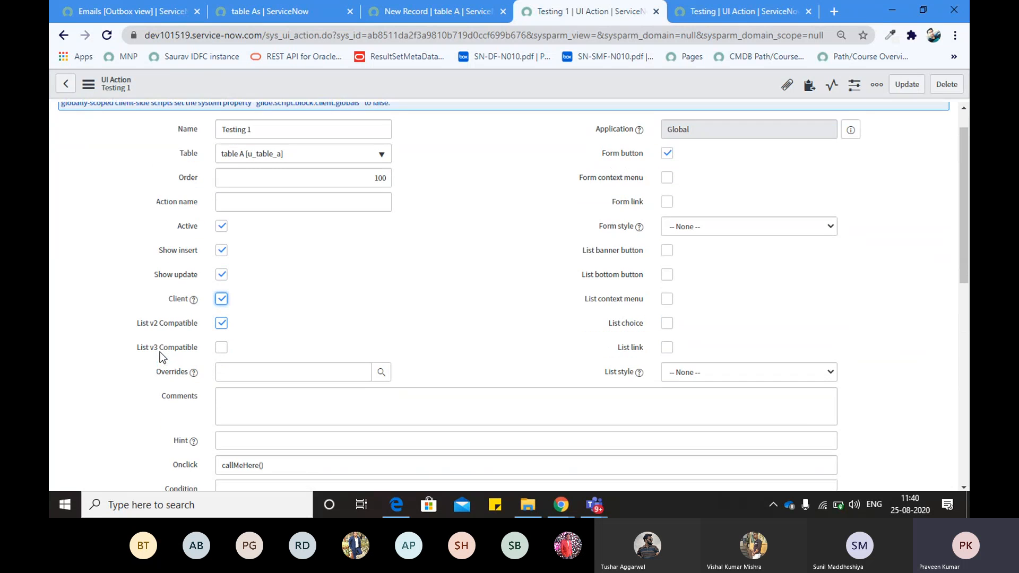
scroll(160, 352, down, 4)
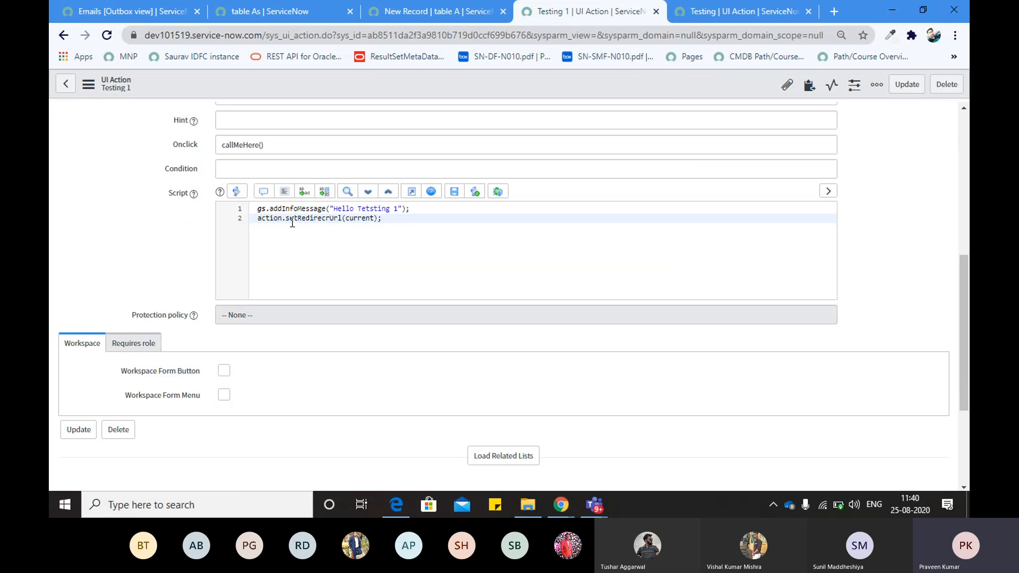
click(258, 209)
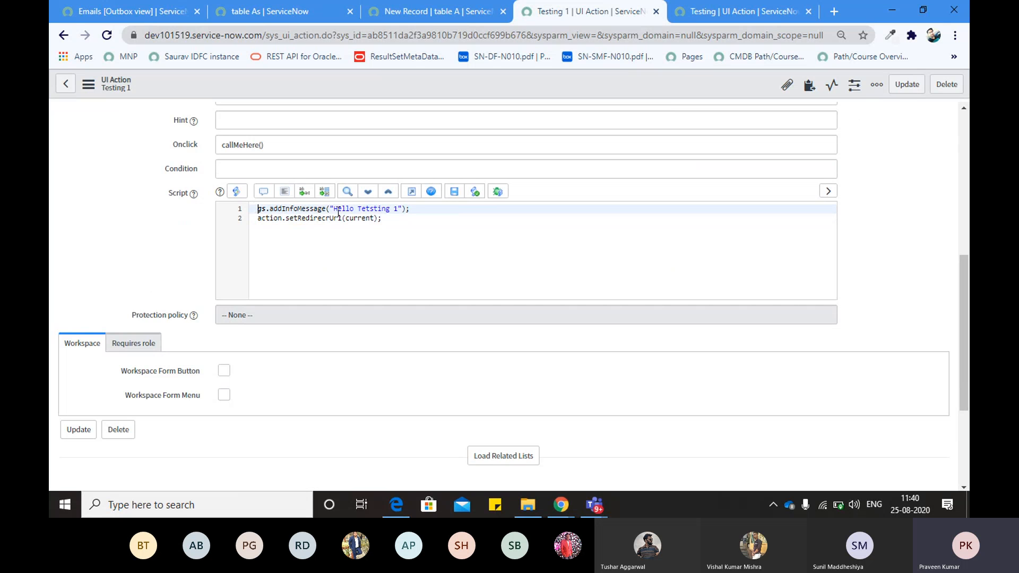
click(393, 222)
key(ctrl+a)
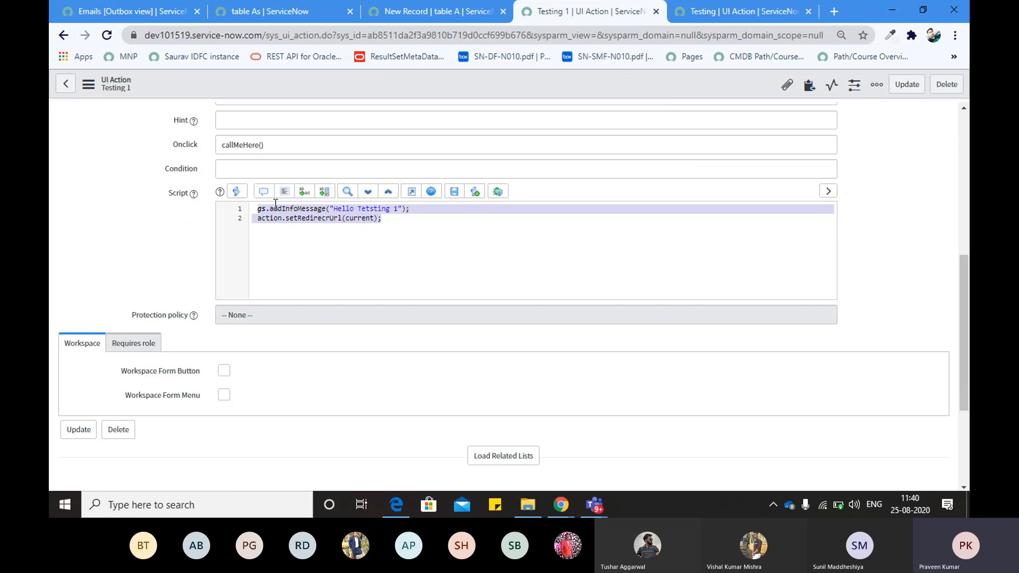
scroll(160, 219, up, 5)
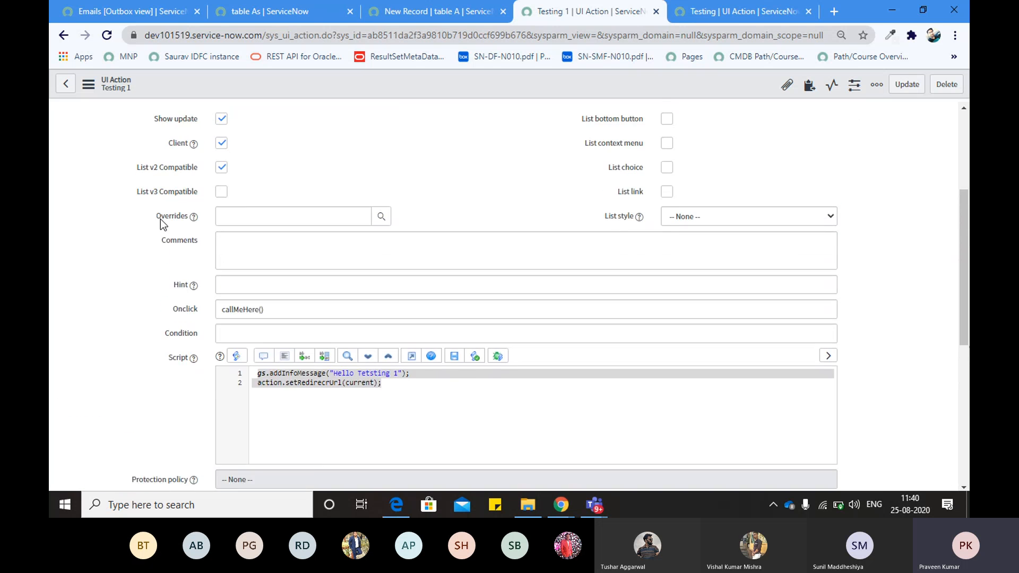
scroll(160, 219, down, 1)
scroll(160, 219, up, 3)
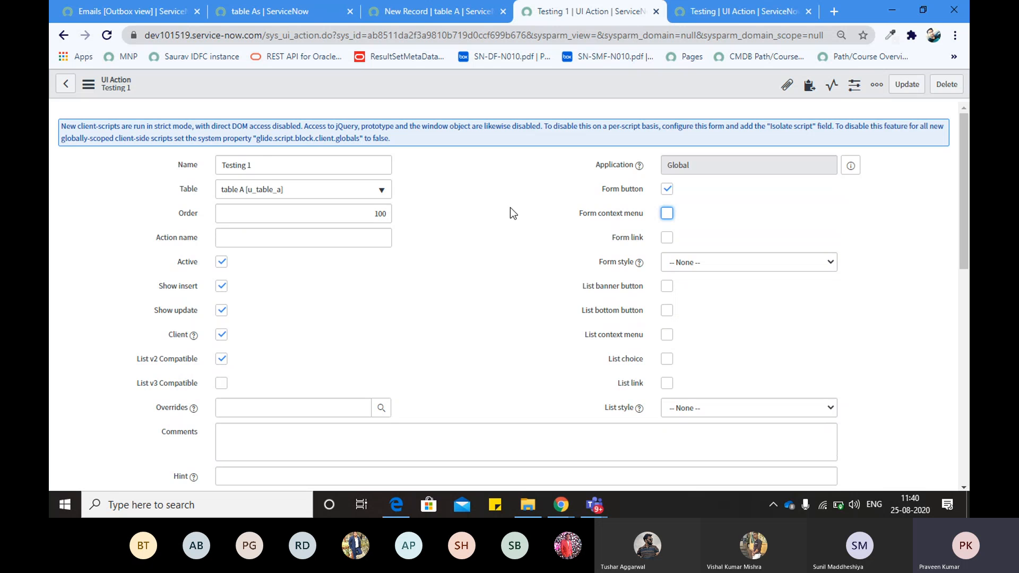
Check the 'Intro to UI Scripts' exercise in the training plan's cell F18, then return to ServiceNow
click(417, 11)
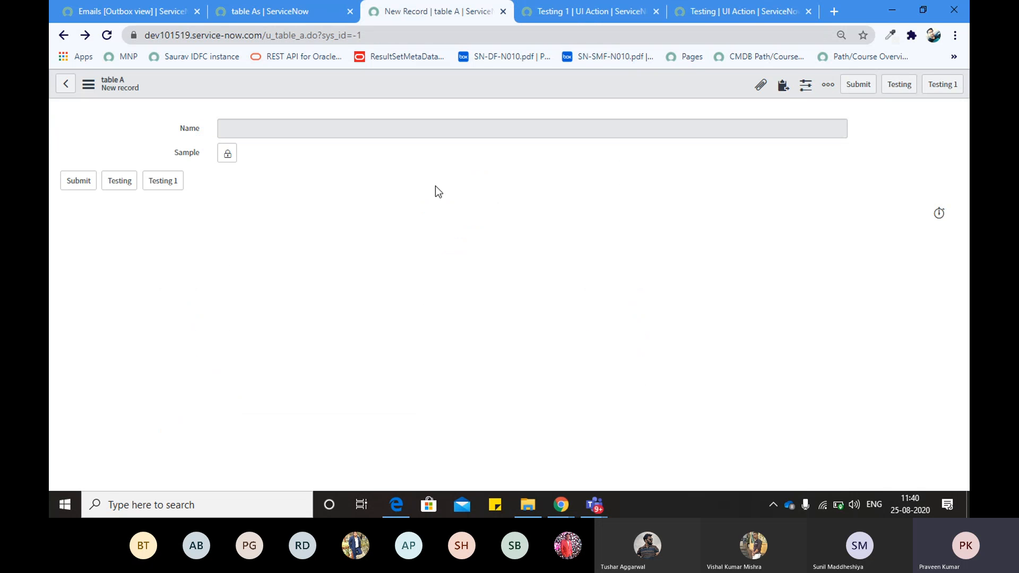
key(alt+Tab)
key(alt+Tab)
key(alt+Tab)
key(alt+Tab)
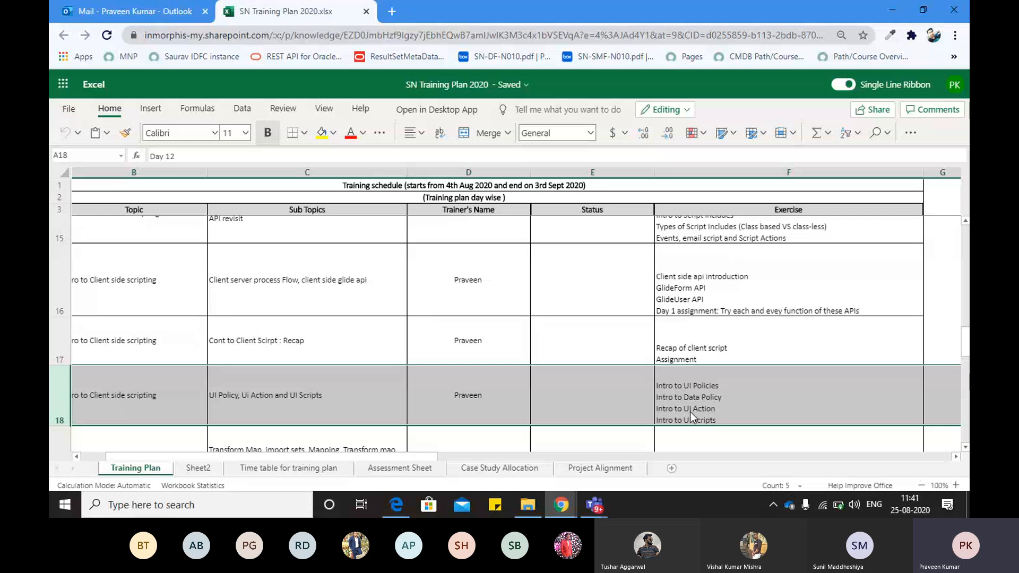
double_click(692, 412)
triple_click(699, 417)
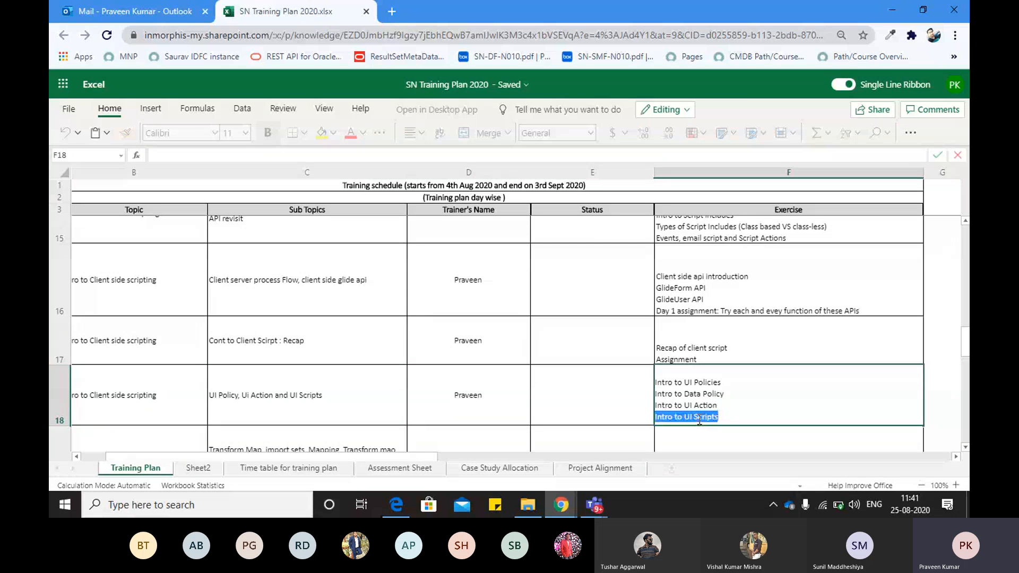
key(alt+Tab)
Close the Testing 1 UI Action page, leaving without saving changes
click(295, 11)
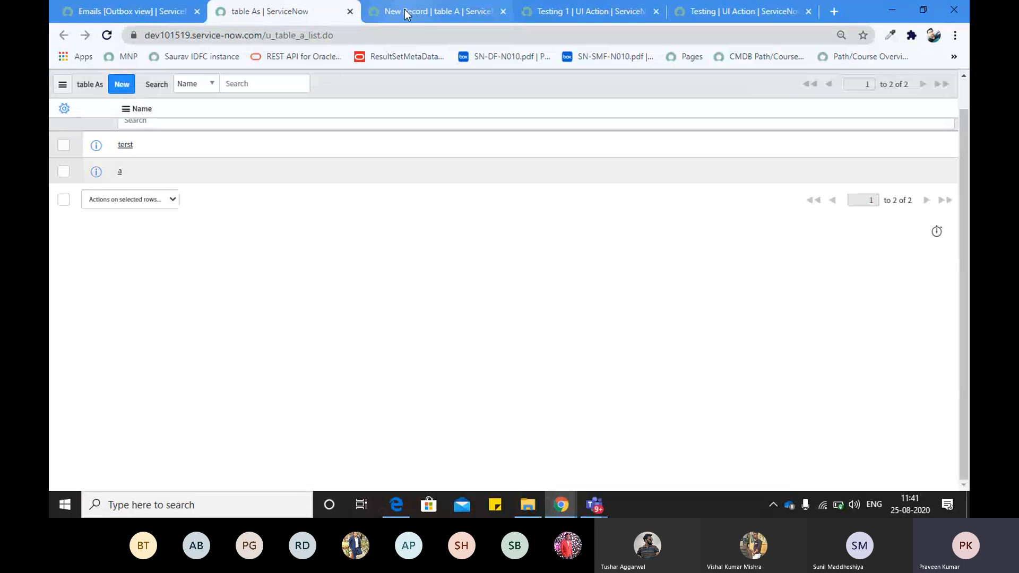
click(405, 10)
click(503, 11)
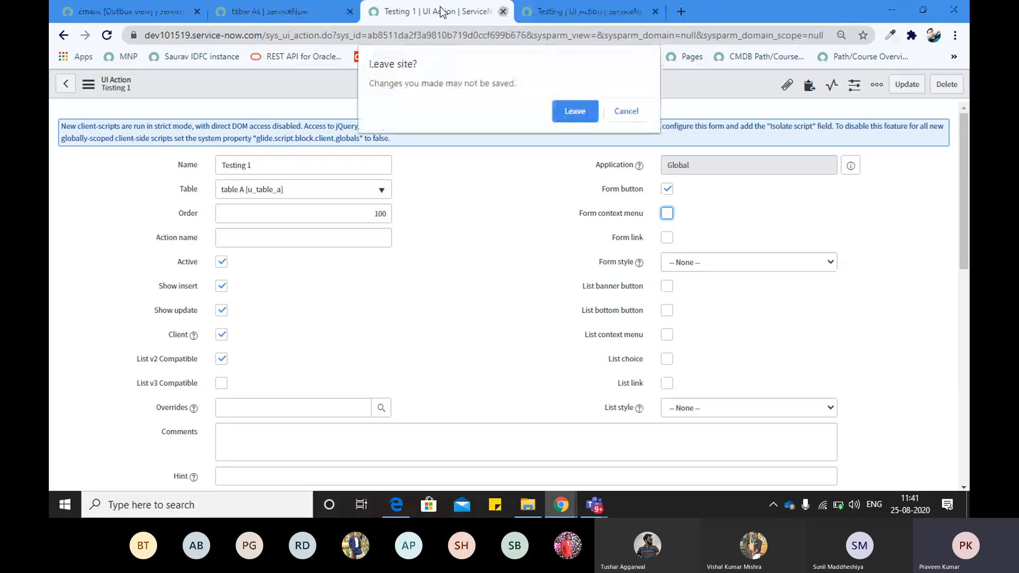
click(576, 111)
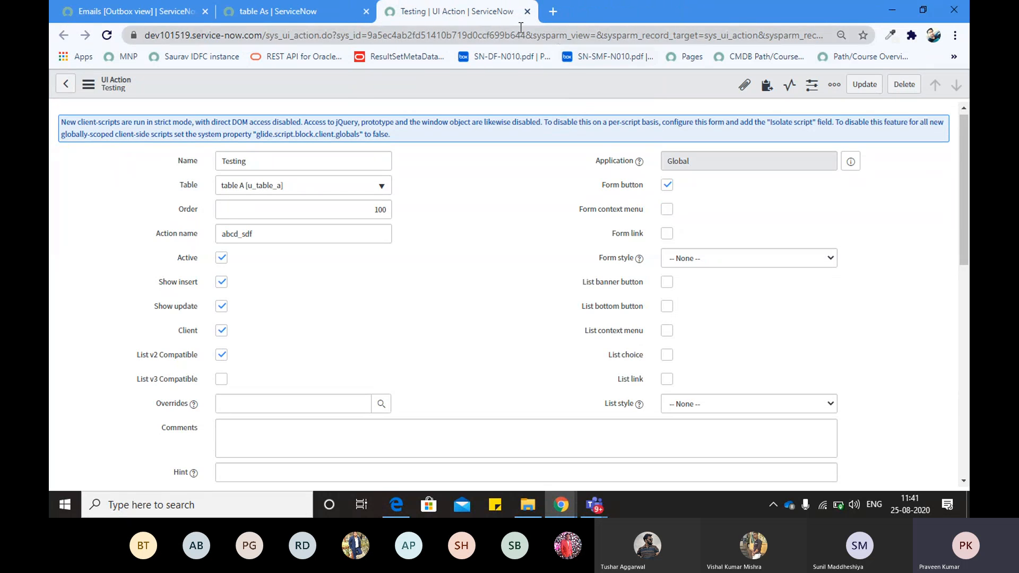
Filter the navigator for 'UI script' and open the UI Scripts module in a new tab
click(176, 15)
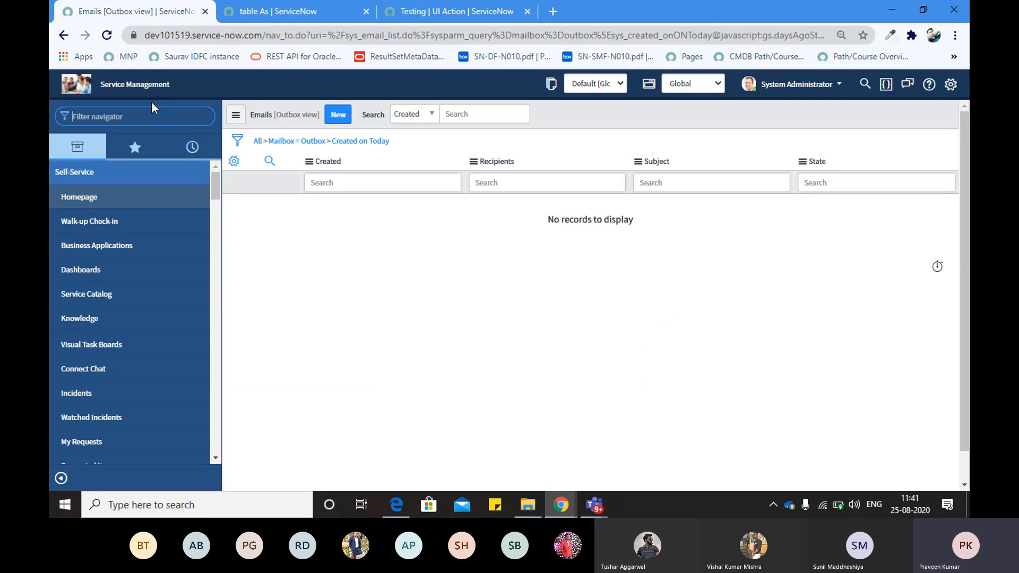
text(UI script)
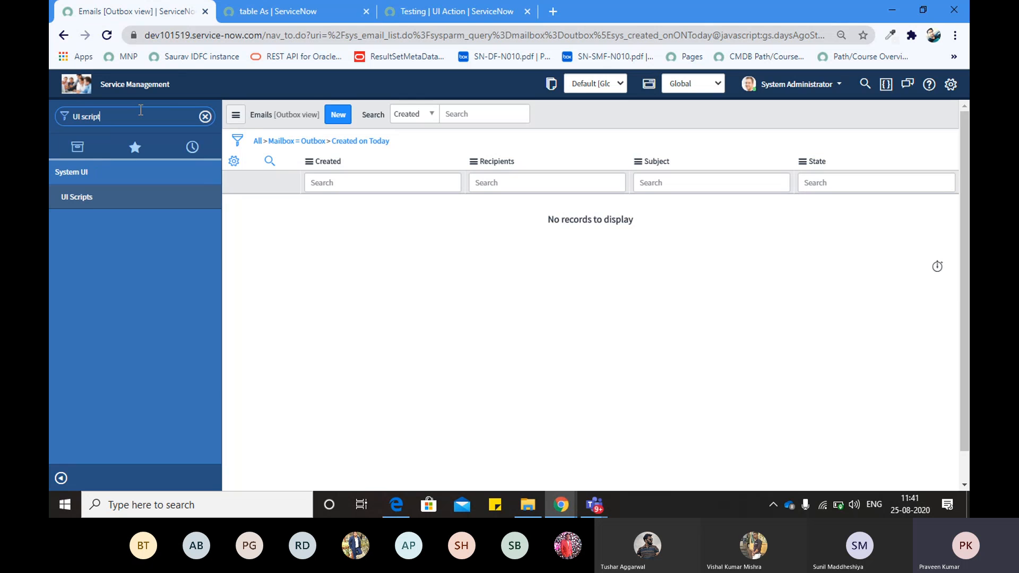
middle_click(82, 198)
click(281, 11)
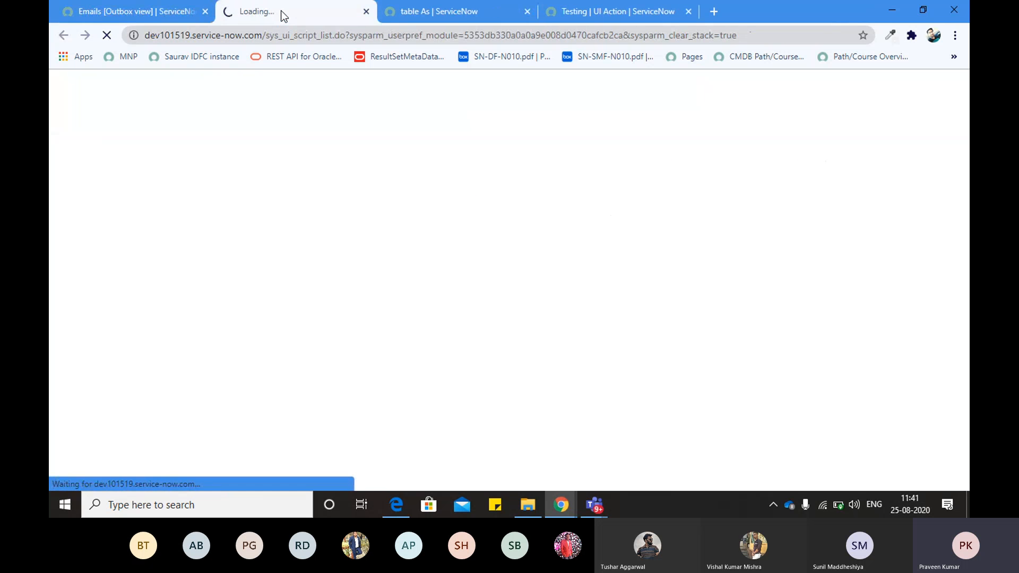
click(441, 11)
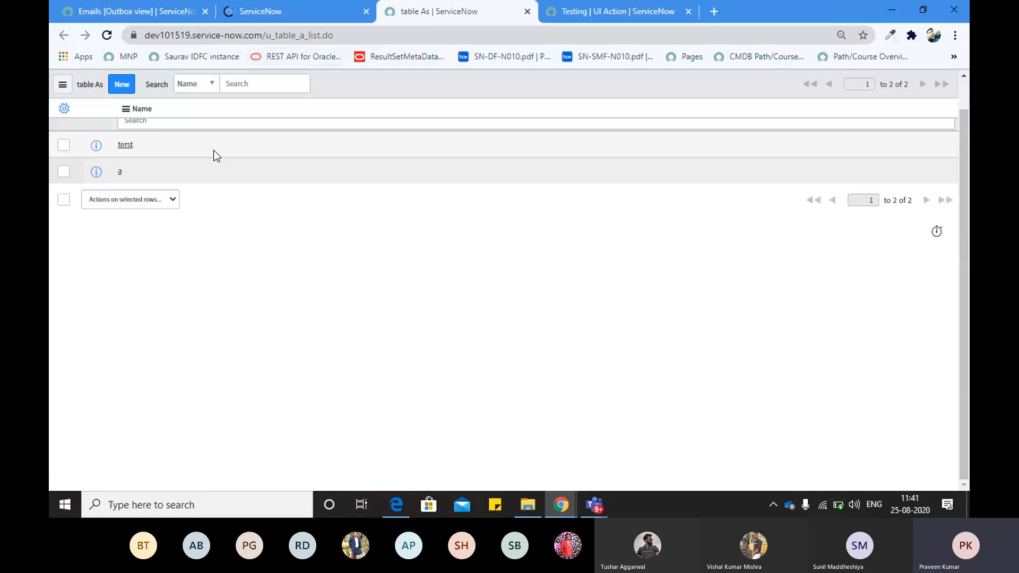
Close the Testing UI Action page and open the terst record of table A in a new tab
click(688, 12)
right_click(100, 178)
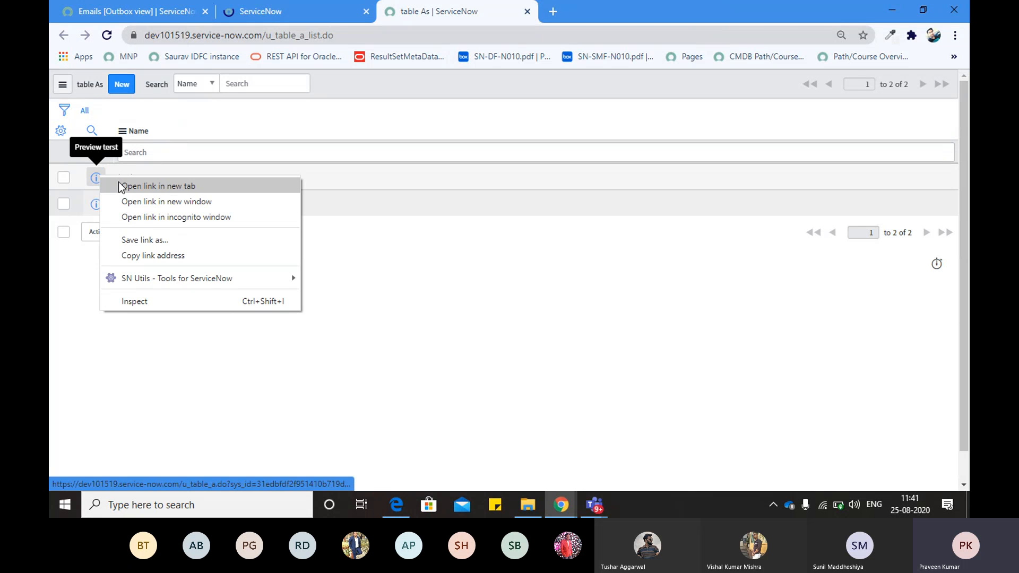
click(153, 185)
click(562, 10)
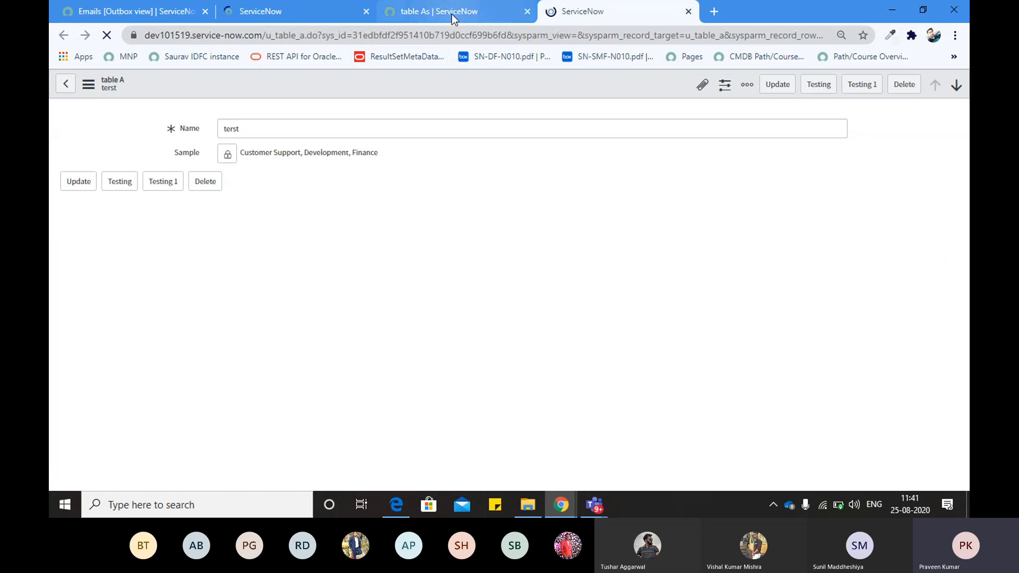
click(315, 6)
click(550, 10)
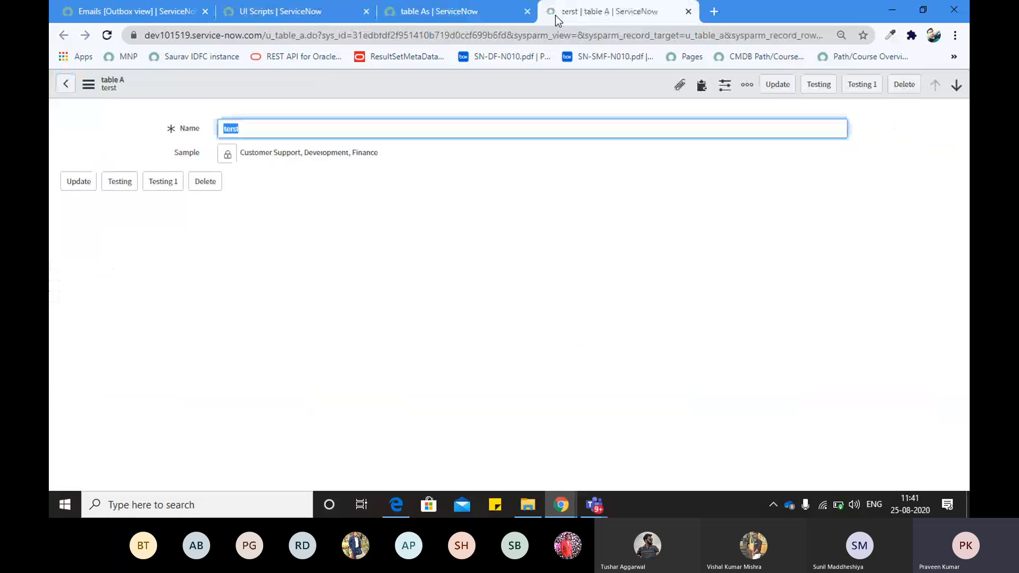
Scroll through the list of 148 UI Scripts and back up to NavigatorUtil at the top
click(281, 11)
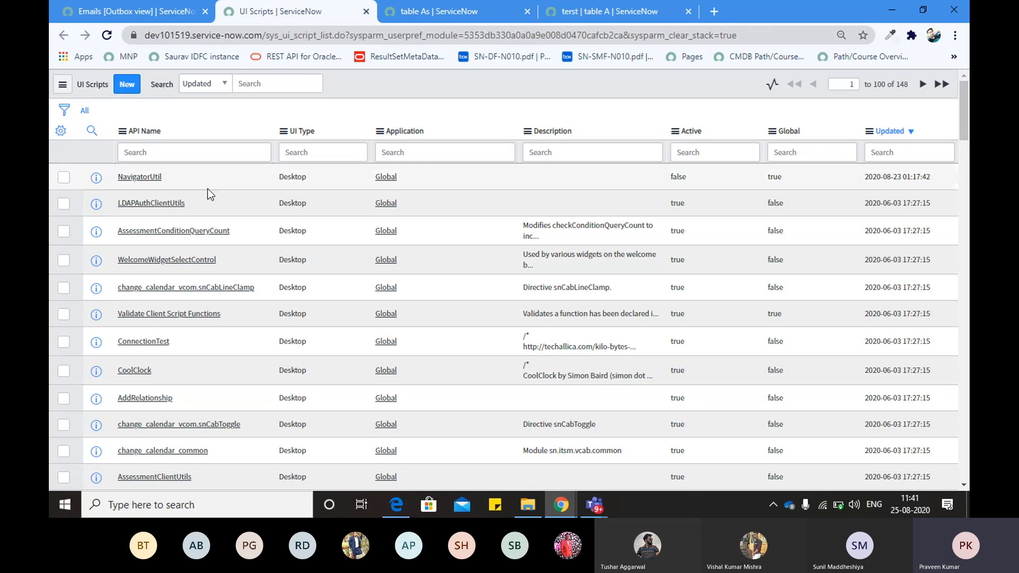
scroll(220, 257, down, 4)
scroll(185, 269, down, 2)
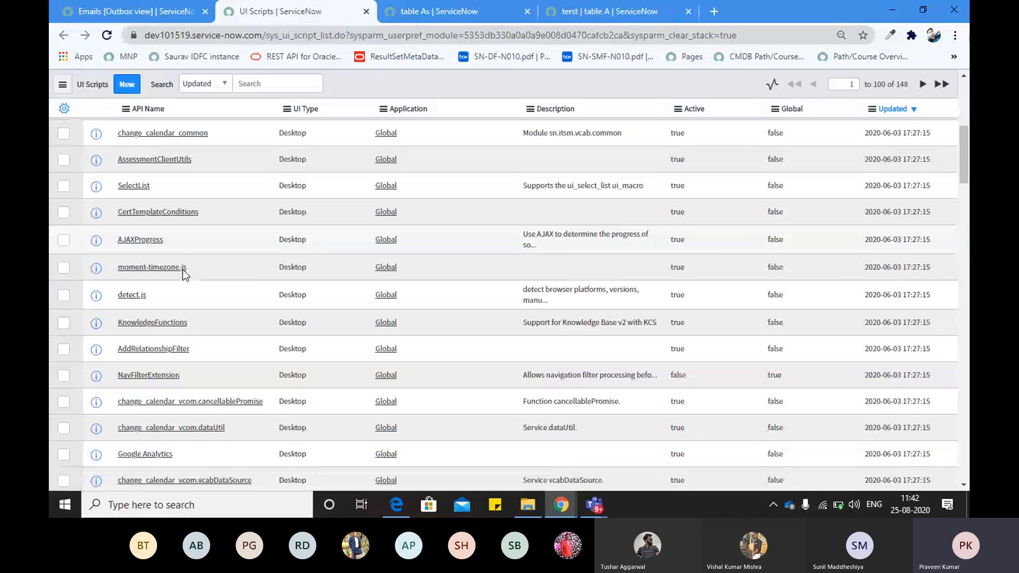
scroll(183, 270, up, 8)
scroll(182, 269, down, 8)
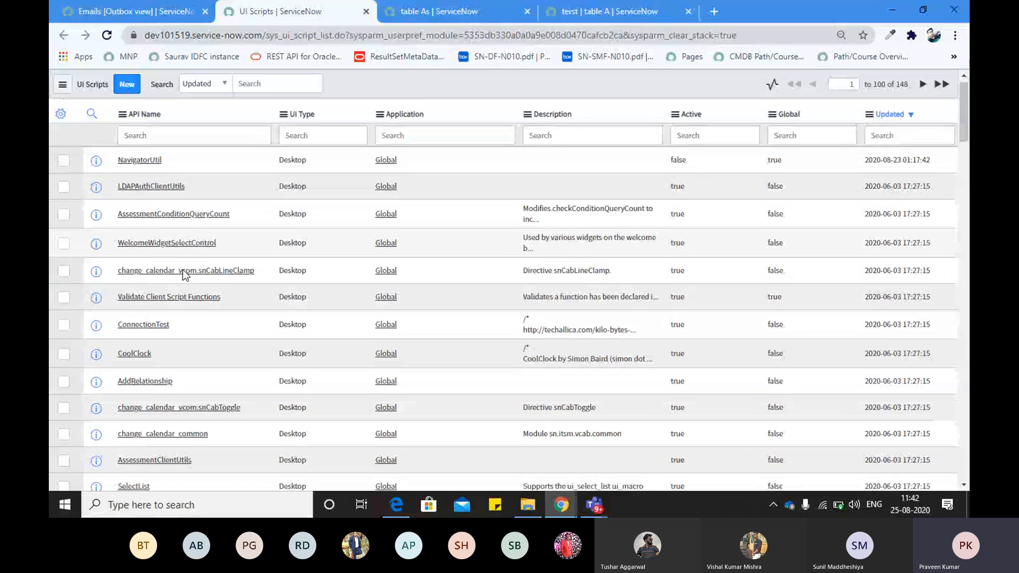
scroll(183, 270, down, 10)
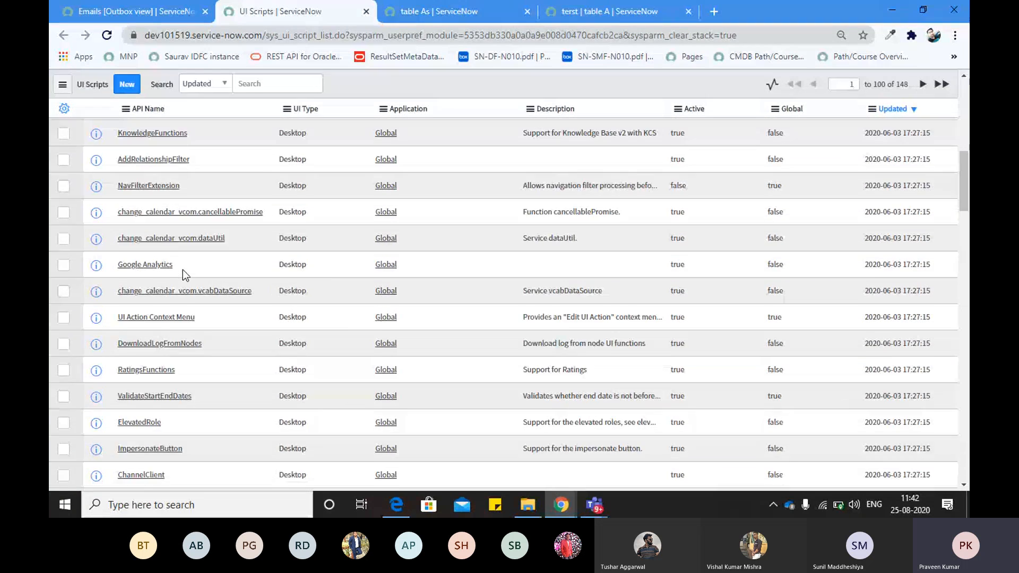
scroll(182, 270, down, 6)
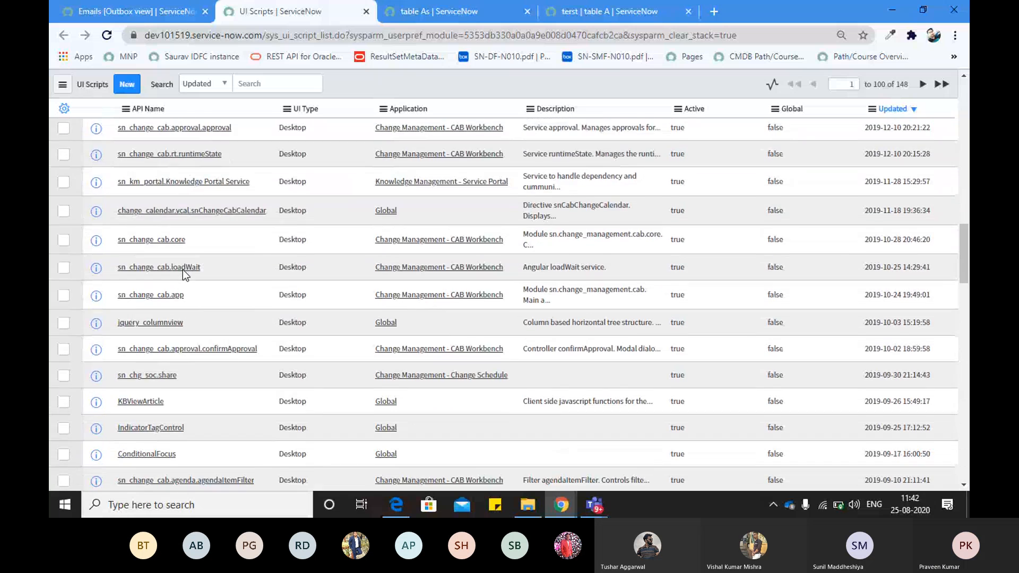
scroll(183, 270, down, 4)
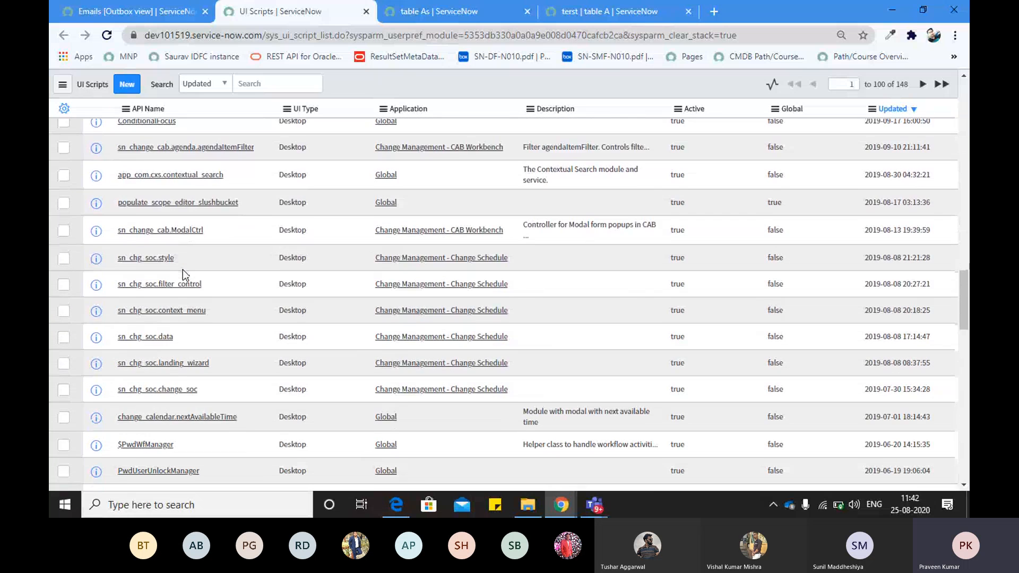
scroll(183, 270, up, 20)
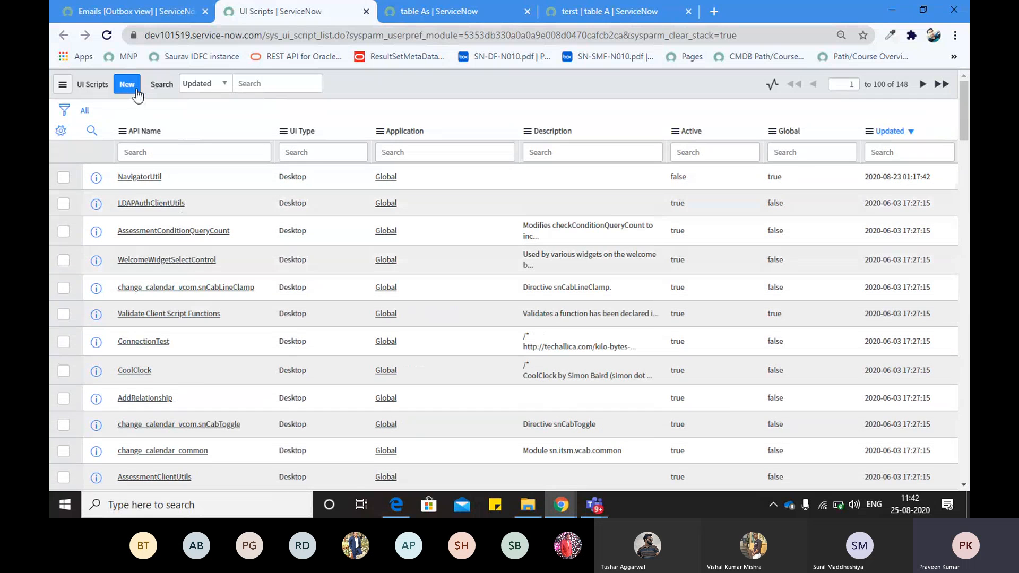
Return to the UI Scripts list and start a new UI Script record
click(143, 11)
click(281, 11)
click(128, 83)
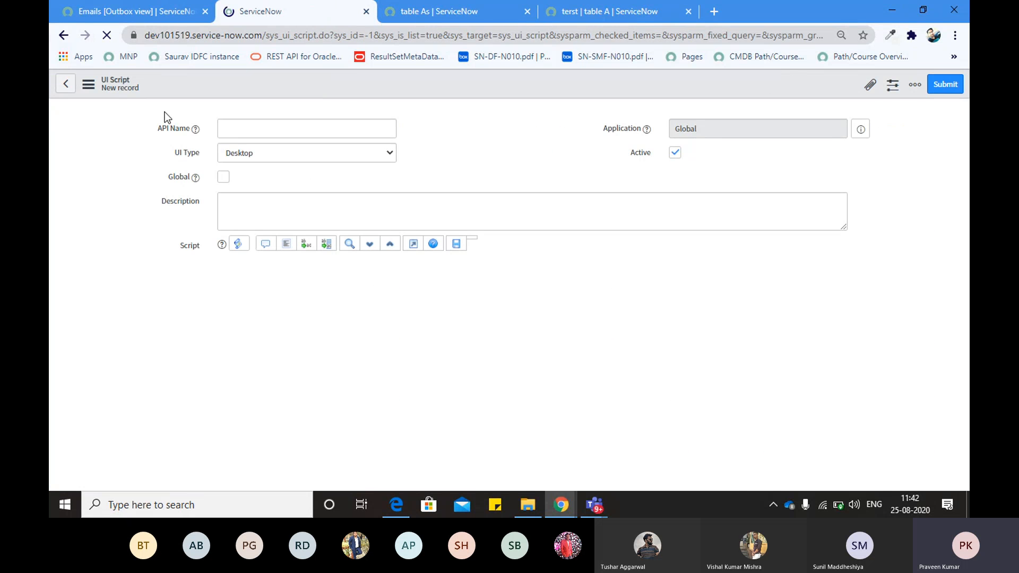
click(292, 127)
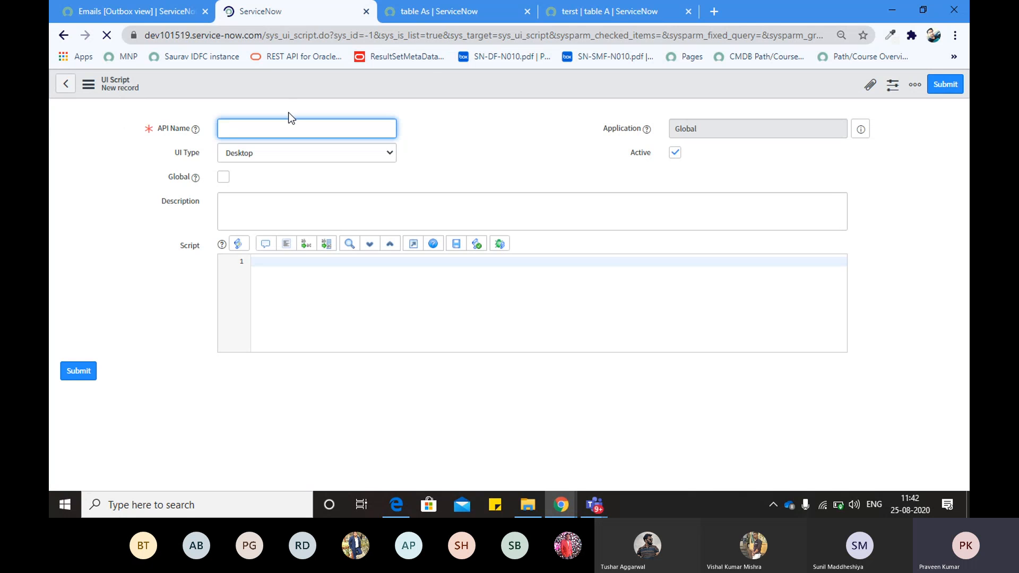
click(564, 14)
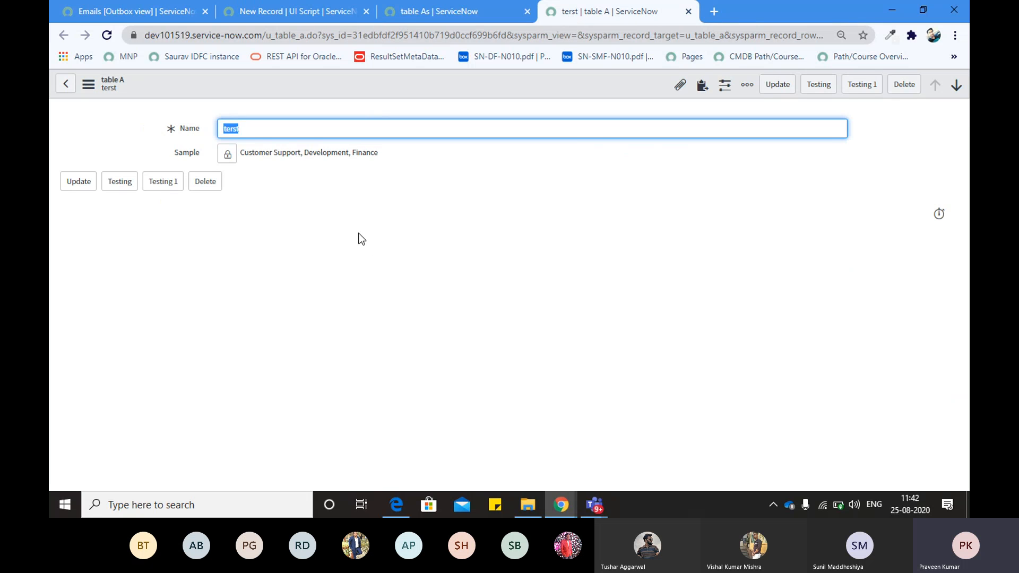
click(296, 11)
Name the UI Script TestingUIScript, with UI Type Desktop and Global ticked
click(249, 154)
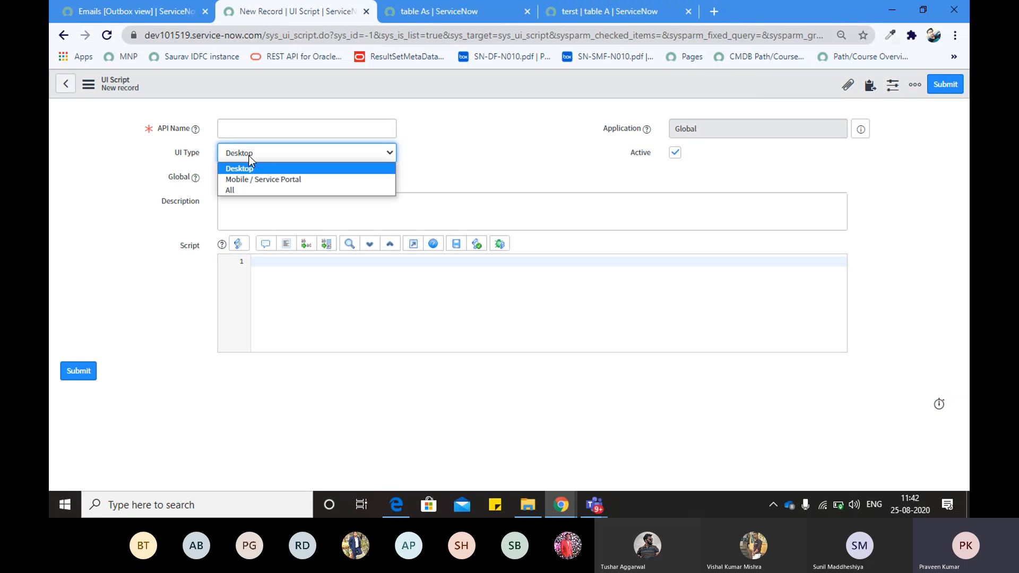
click(154, 157)
click(239, 152)
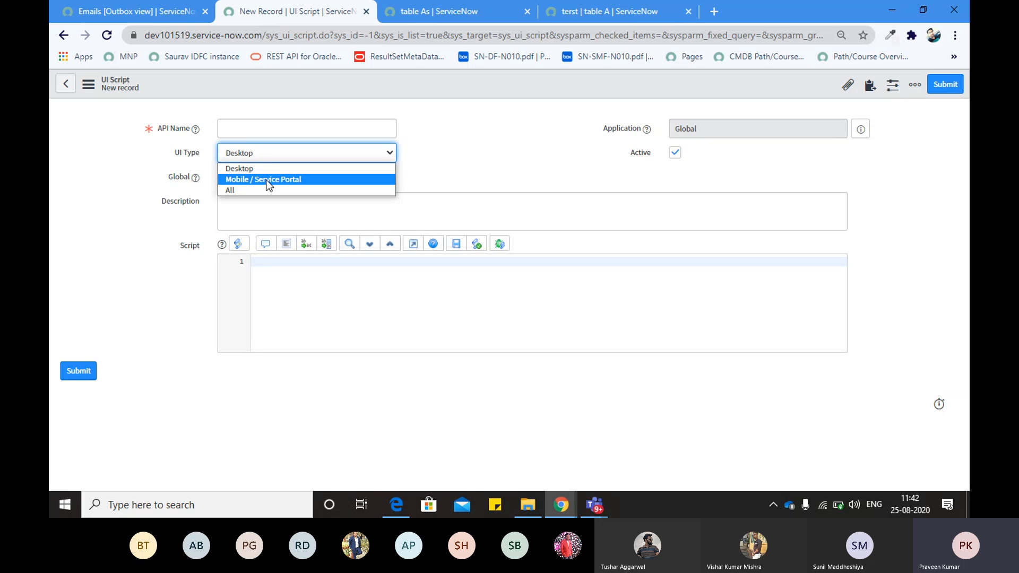
click(242, 167)
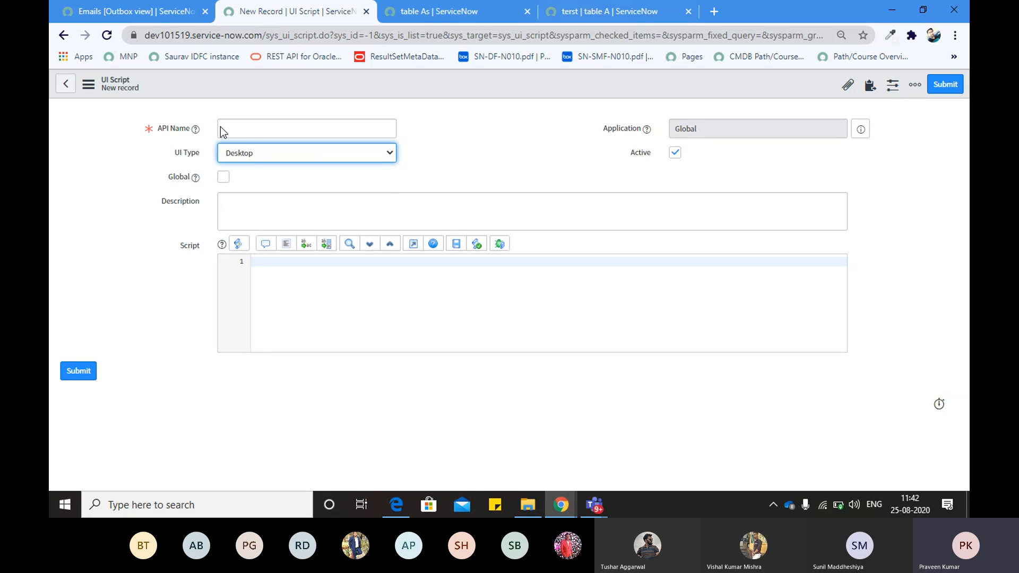
click(267, 157)
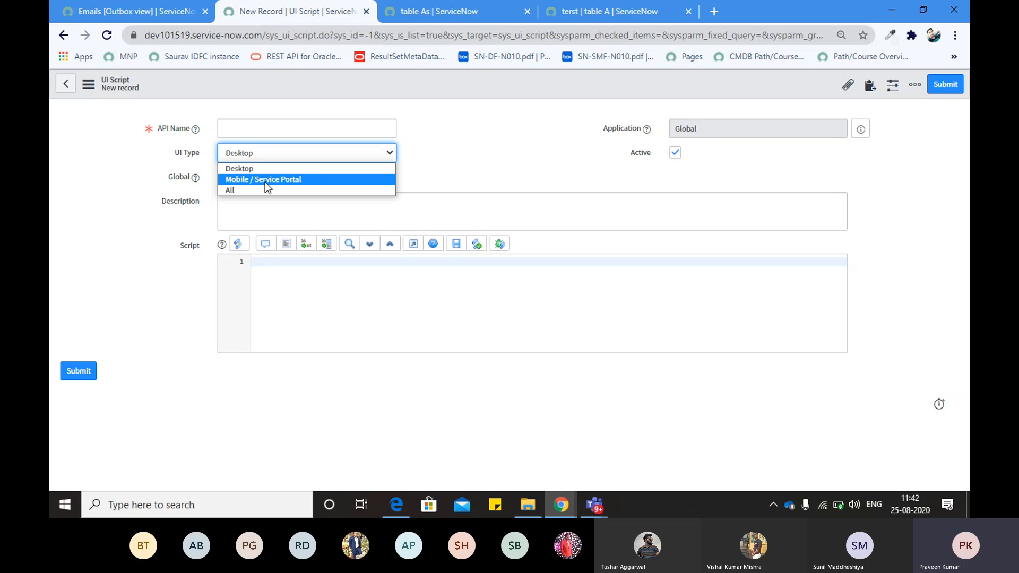
click(257, 170)
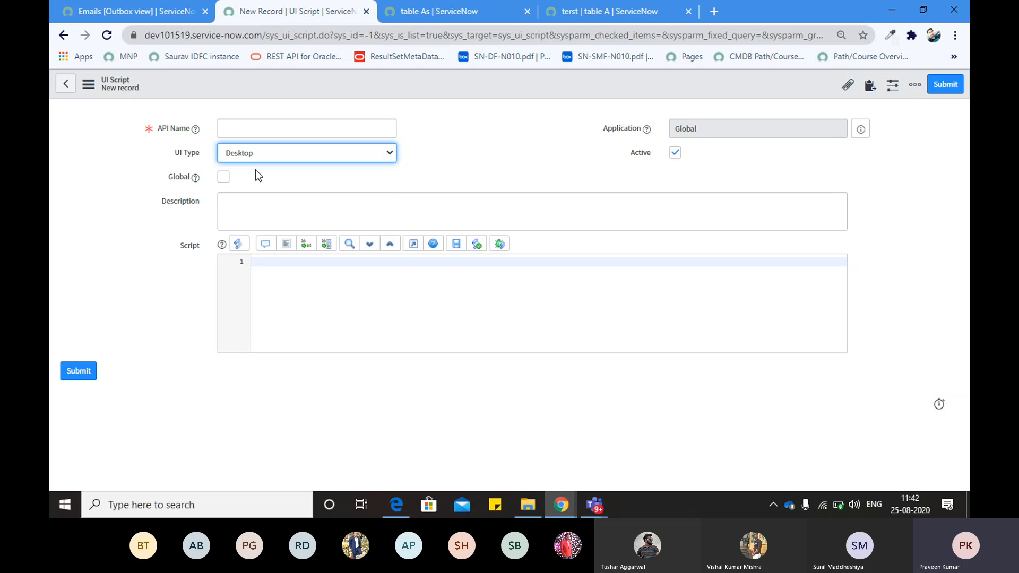
click(241, 131)
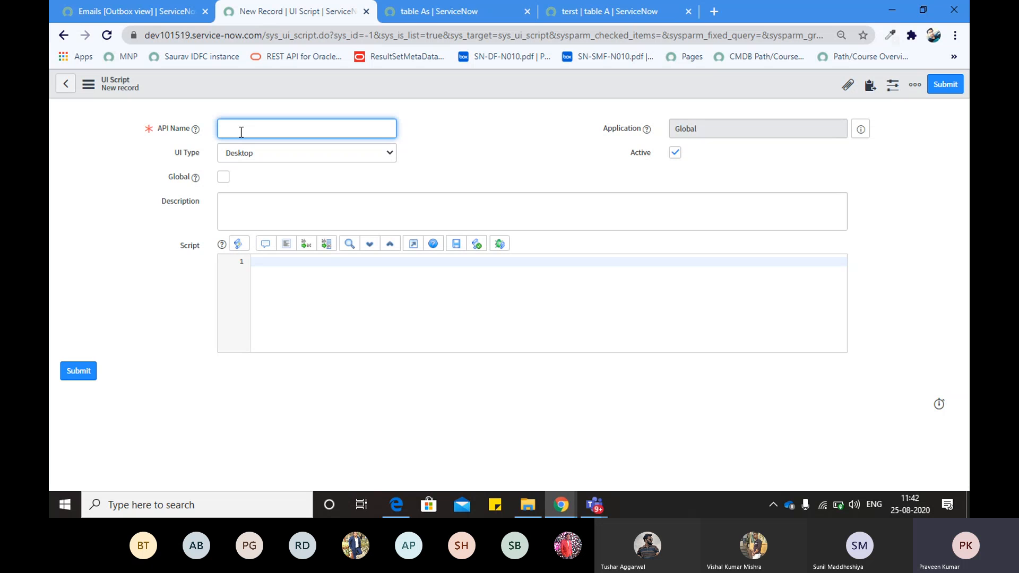
text(TestingUIScript)
click(223, 176)
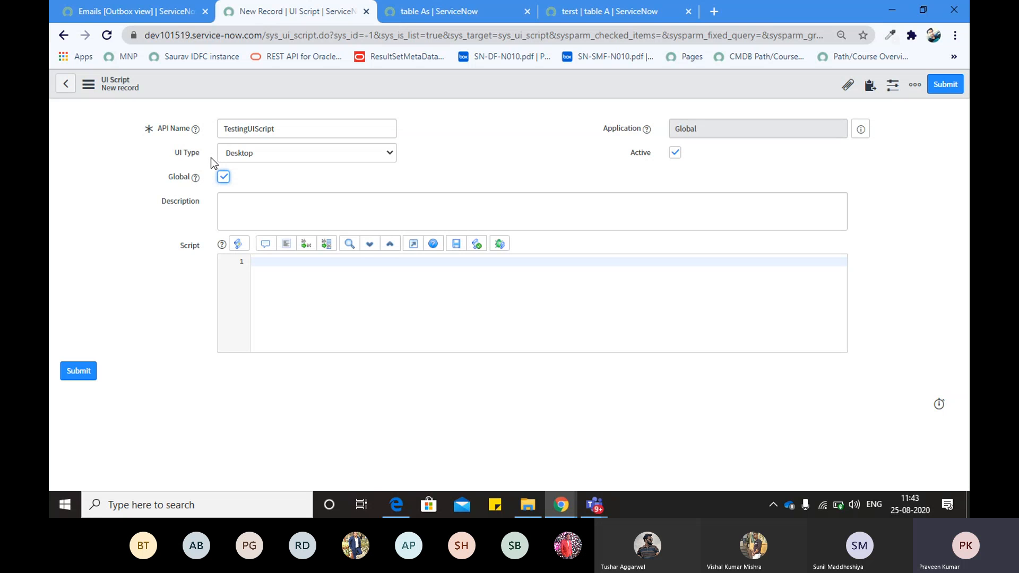
Write the script alert("I am working here"); and save the record
click(273, 260)
text(aler)
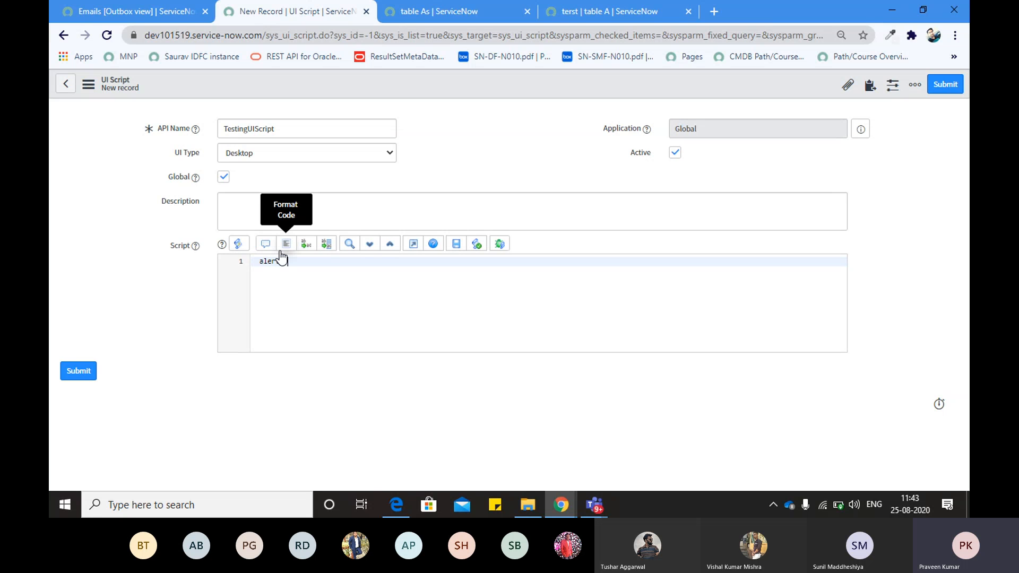
text(t('I ');)
key(Left)
key(Left)
text("")
key(Left)
text(I am working here)
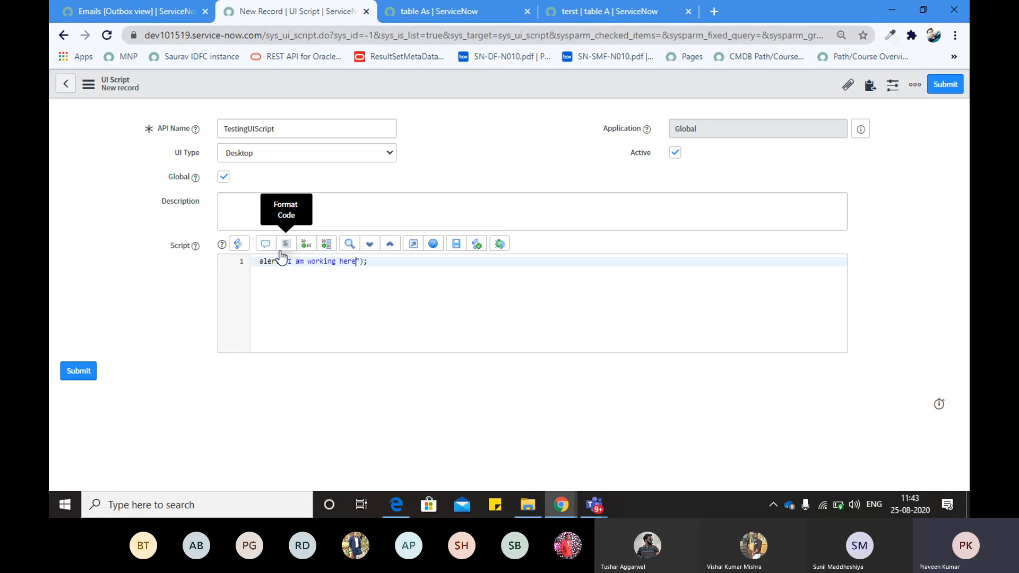
right_click(450, 87)
click(463, 94)
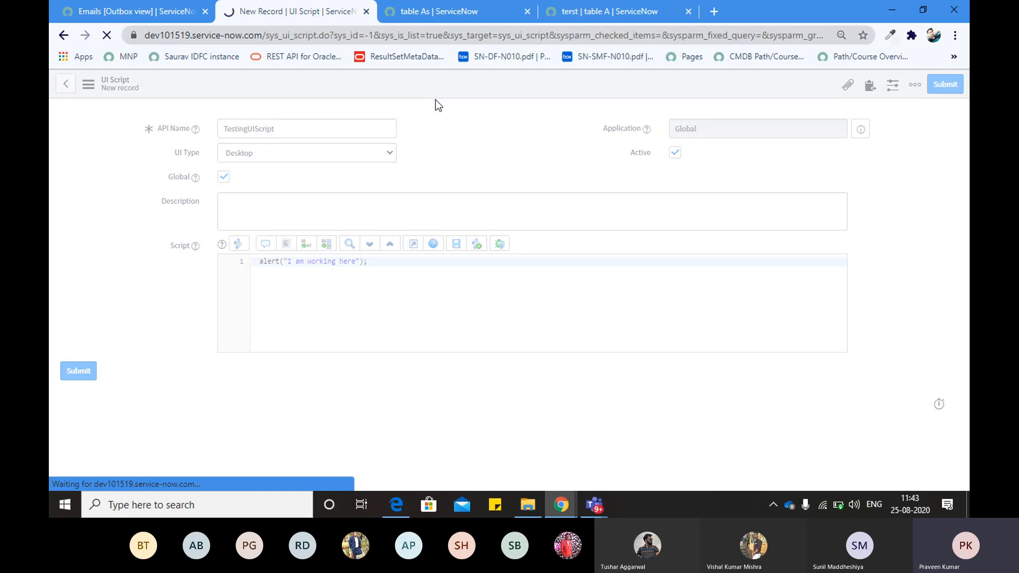